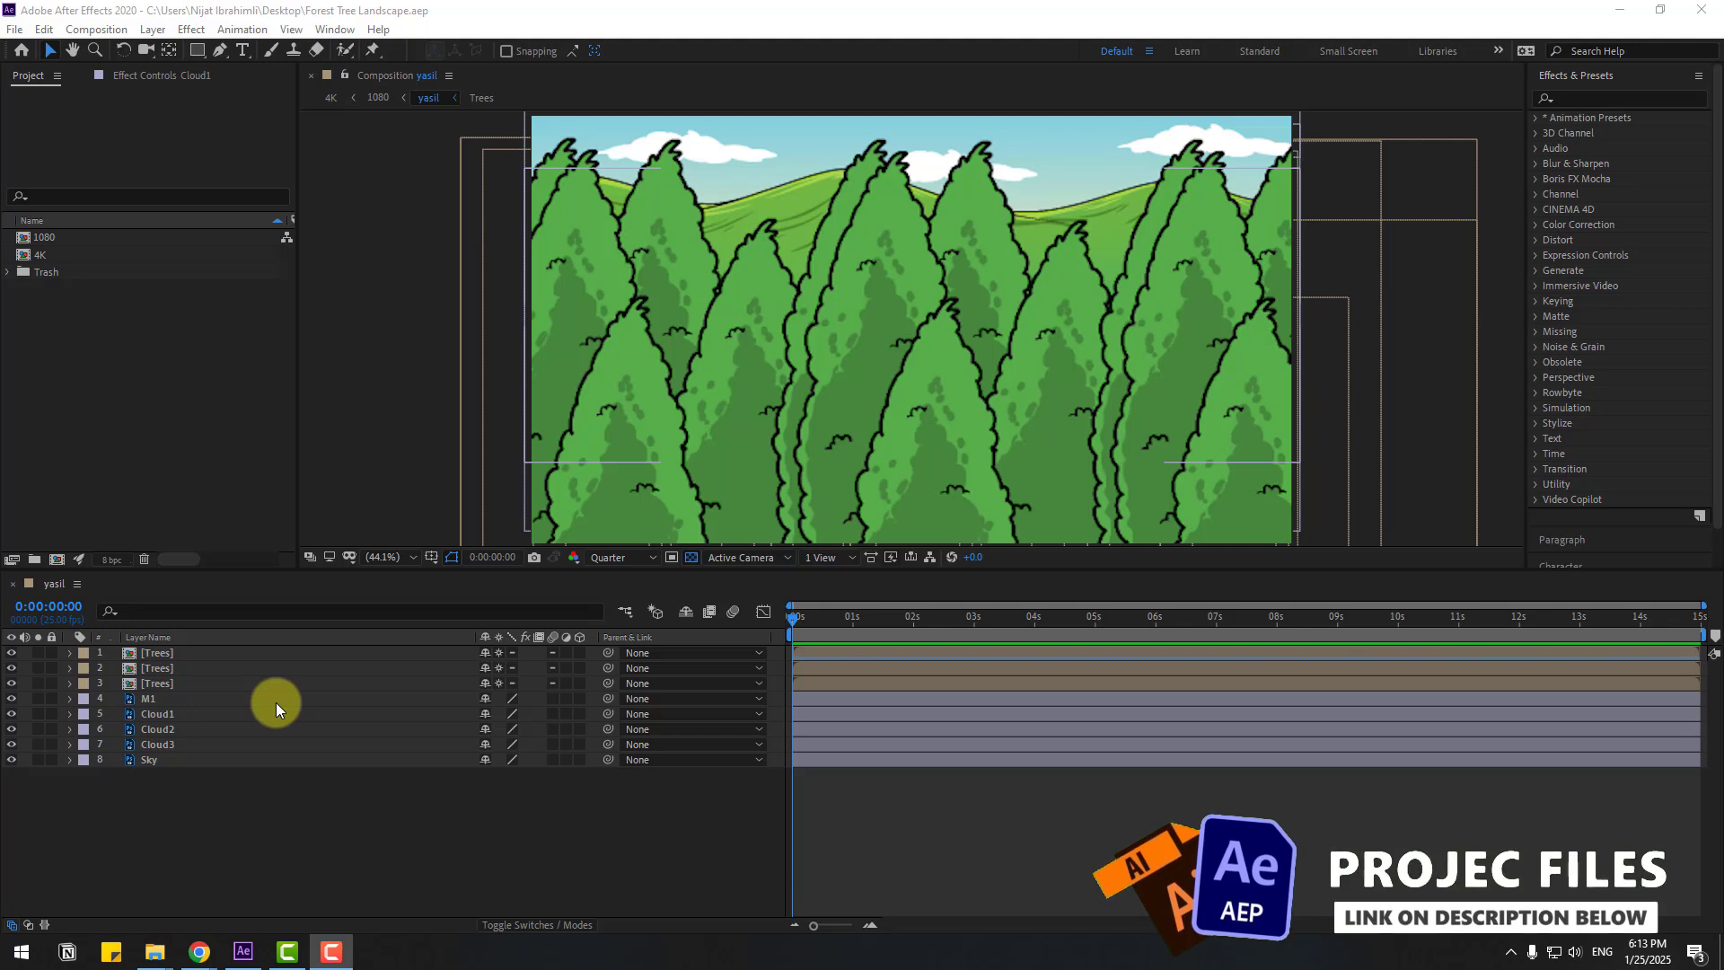
- Hide the three Trees layers one after another to examine what each contributes to the scene
{"action": "left_click", "coordinate": [143, 656]}
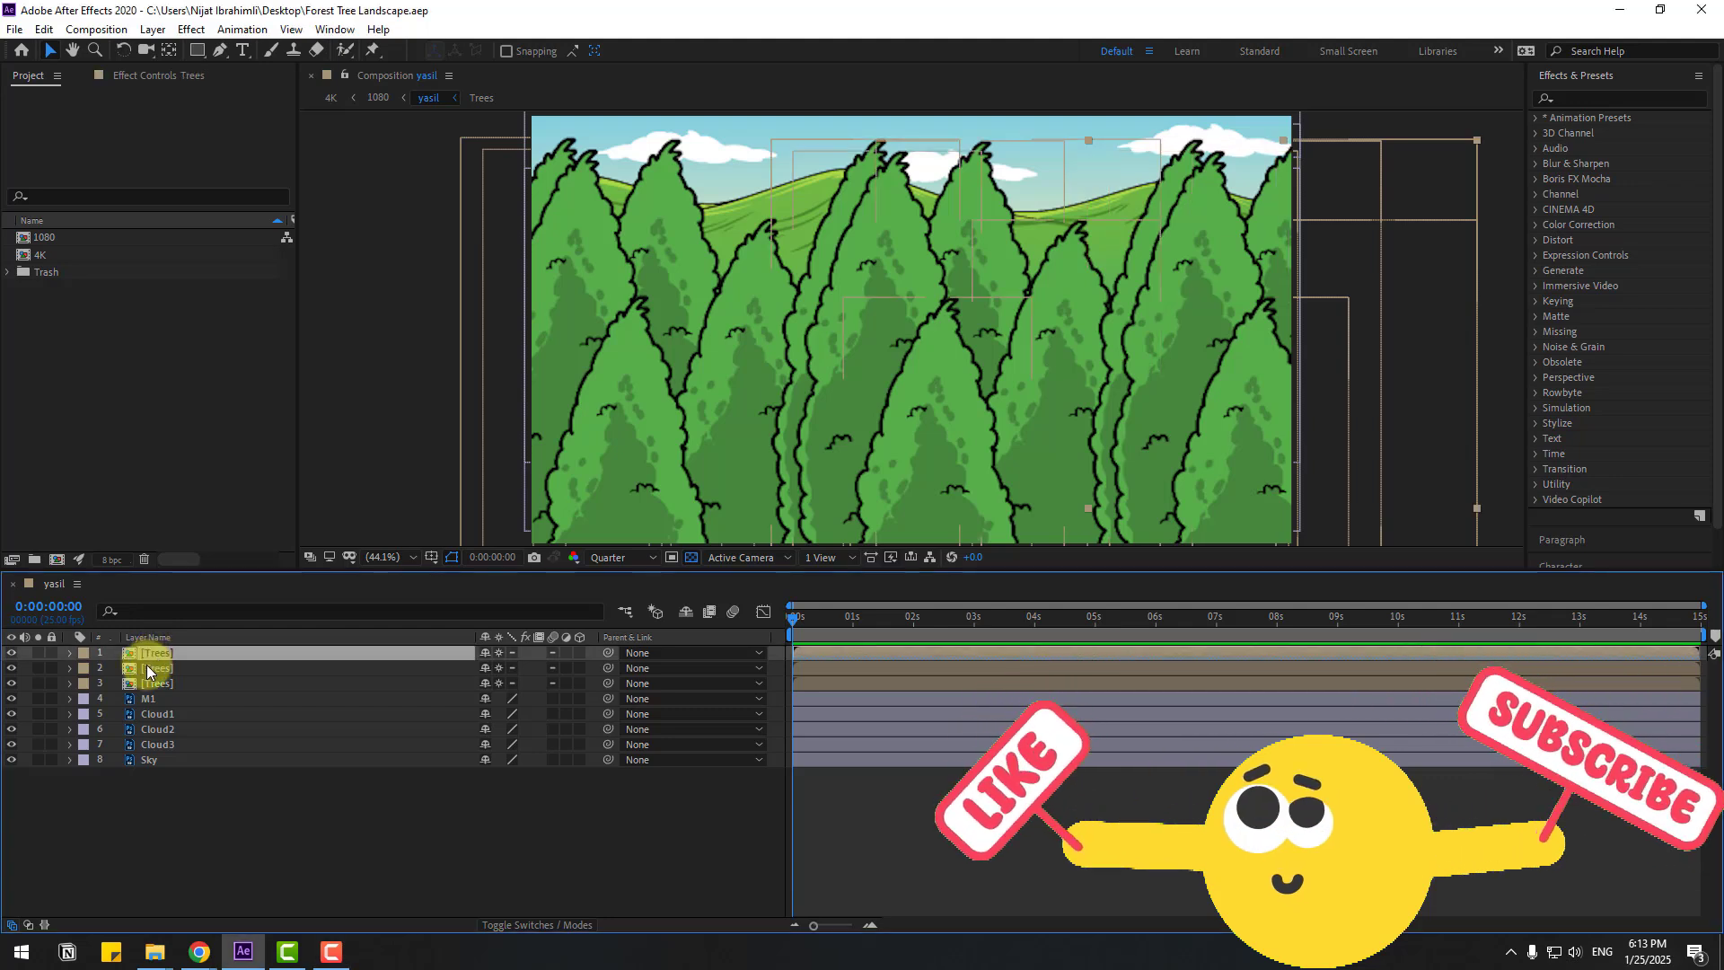
{"action": "left_click", "coordinate": [11, 653]}
{"action": "left_click", "coordinate": [11, 652]}
{"action": "left_click", "coordinate": [12, 653]}
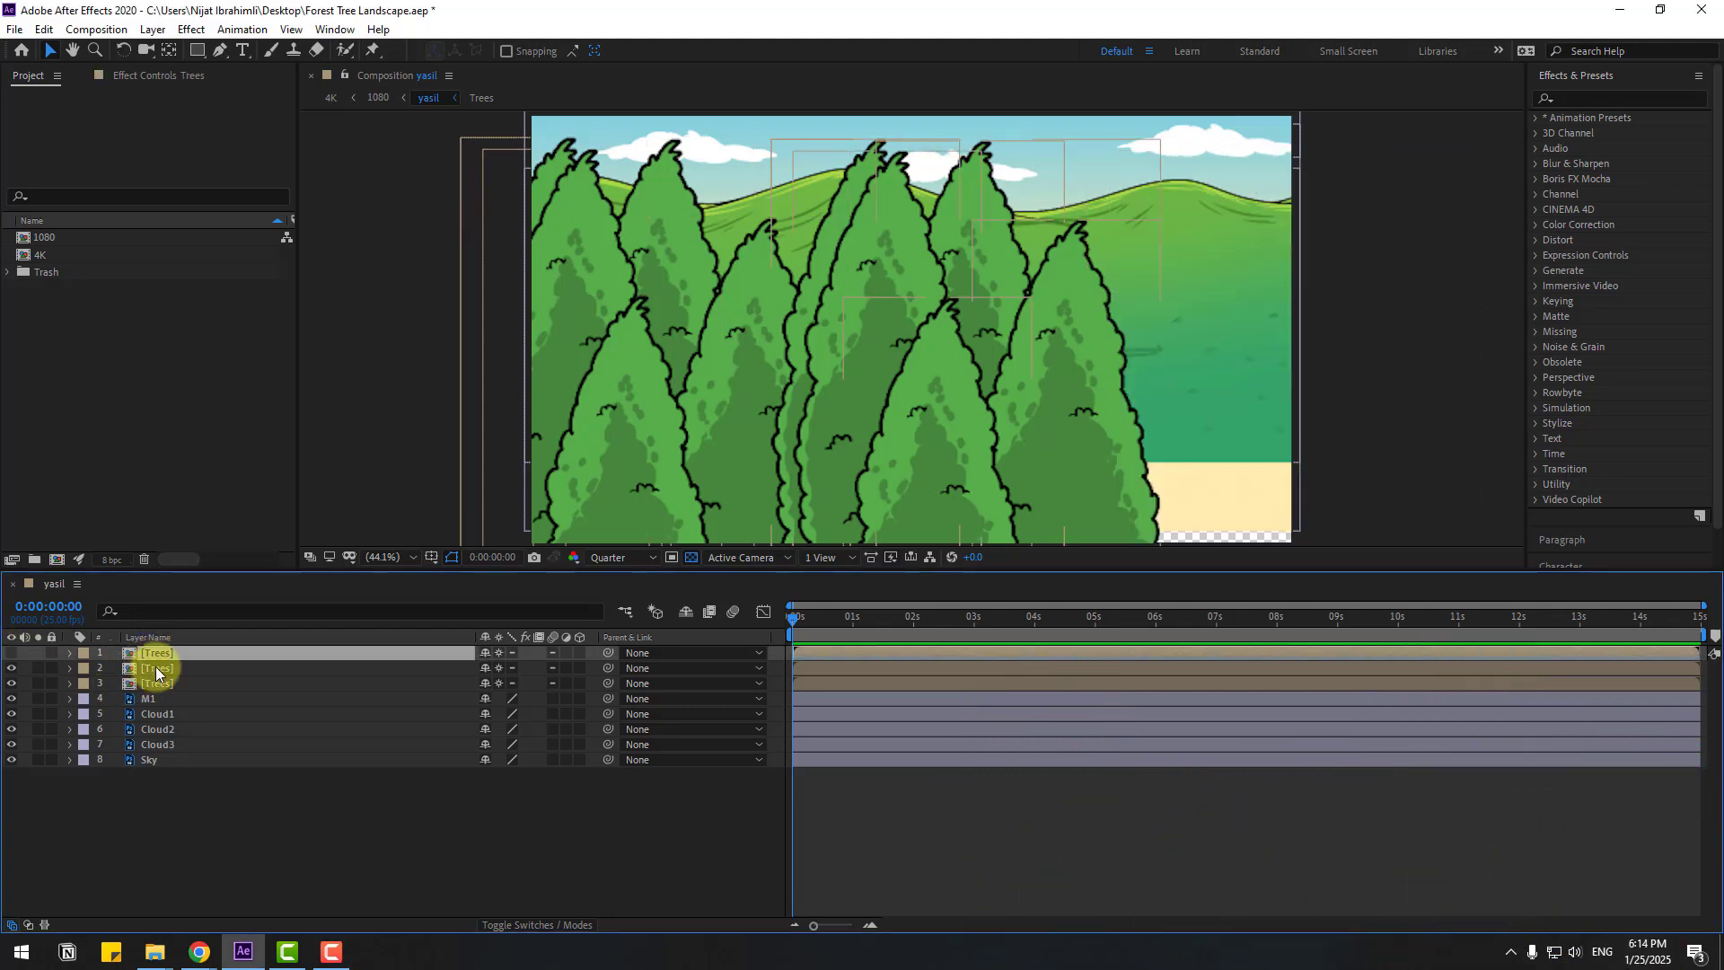
{"action": "left_click", "coordinate": [157, 668]}
{"action": "left_click", "coordinate": [13, 669]}
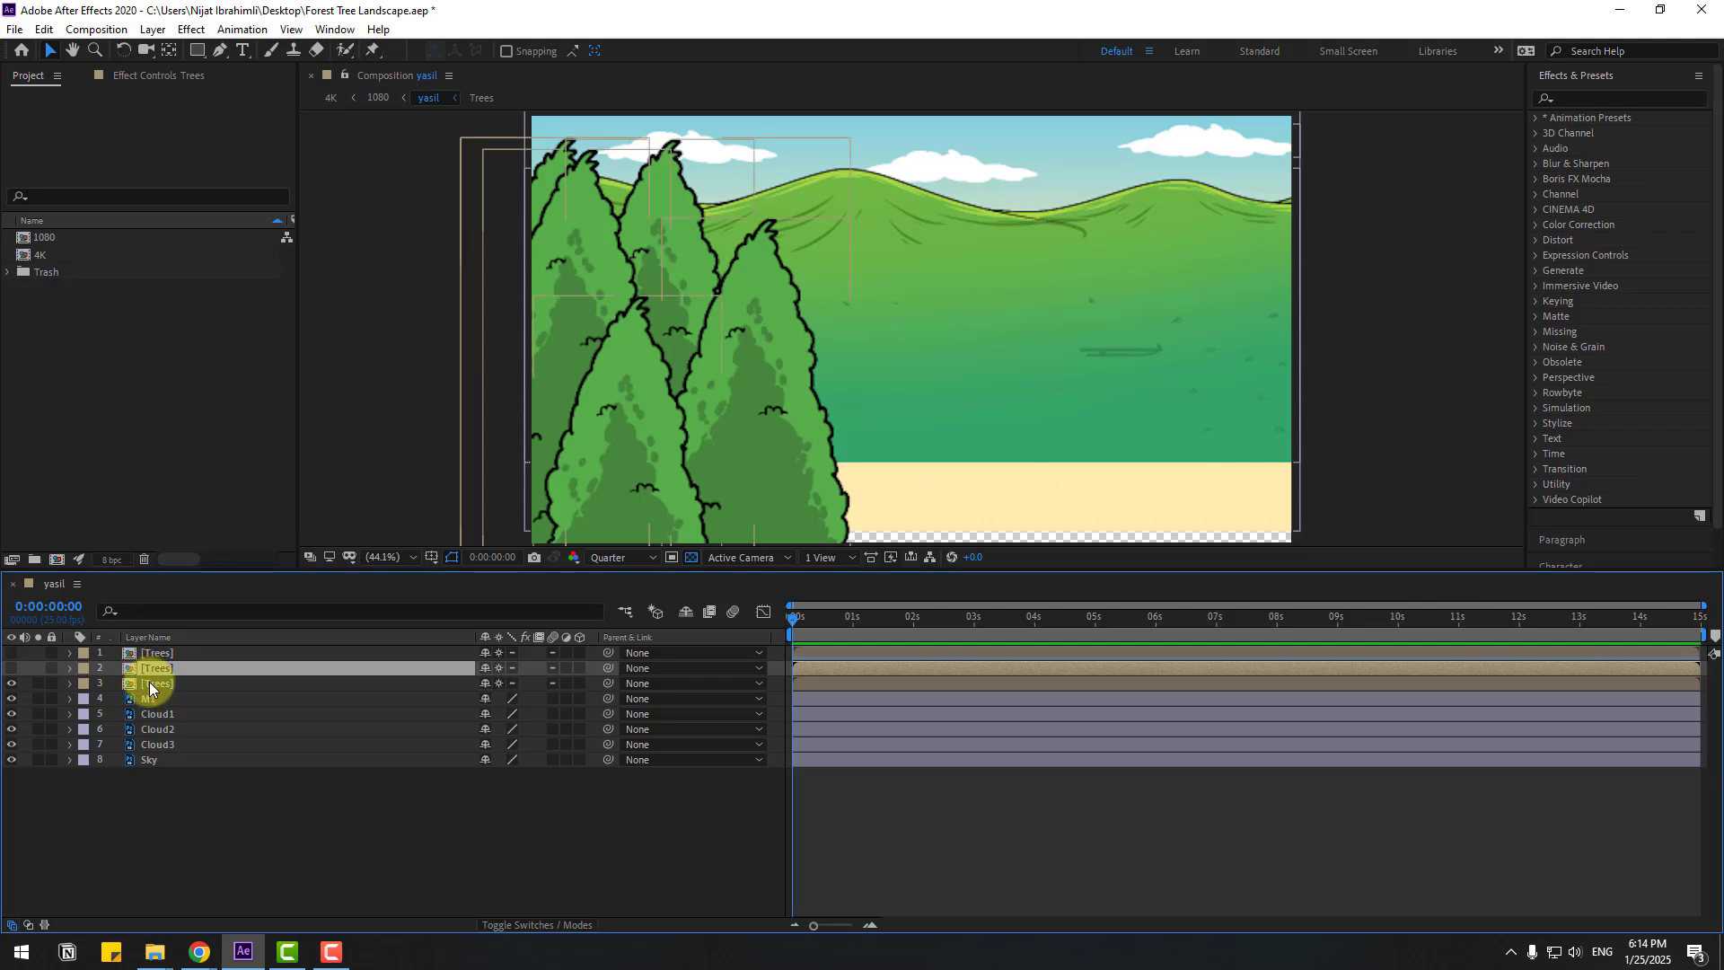
{"action": "left_click", "coordinate": [144, 683]}
{"action": "left_click", "coordinate": [12, 684]}
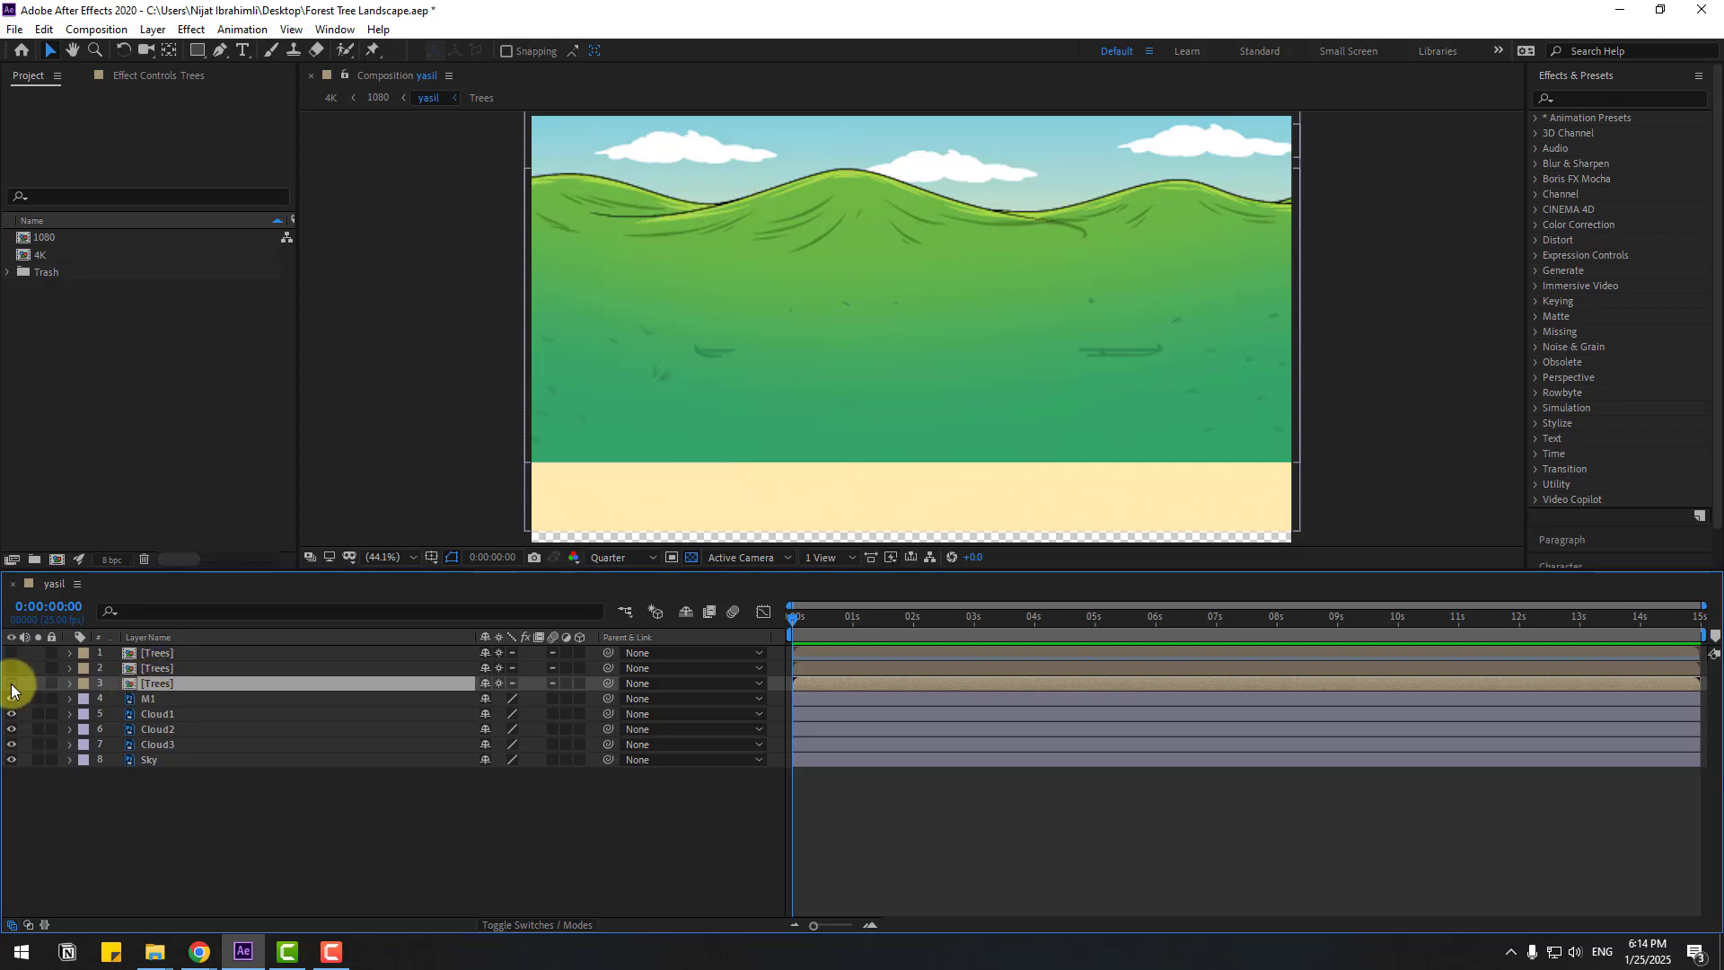
- Hide the M1 mountain layer and the Cloud1, Cloud2 and Cloud3 layers to examine the background
{"action": "left_click", "coordinate": [154, 699]}
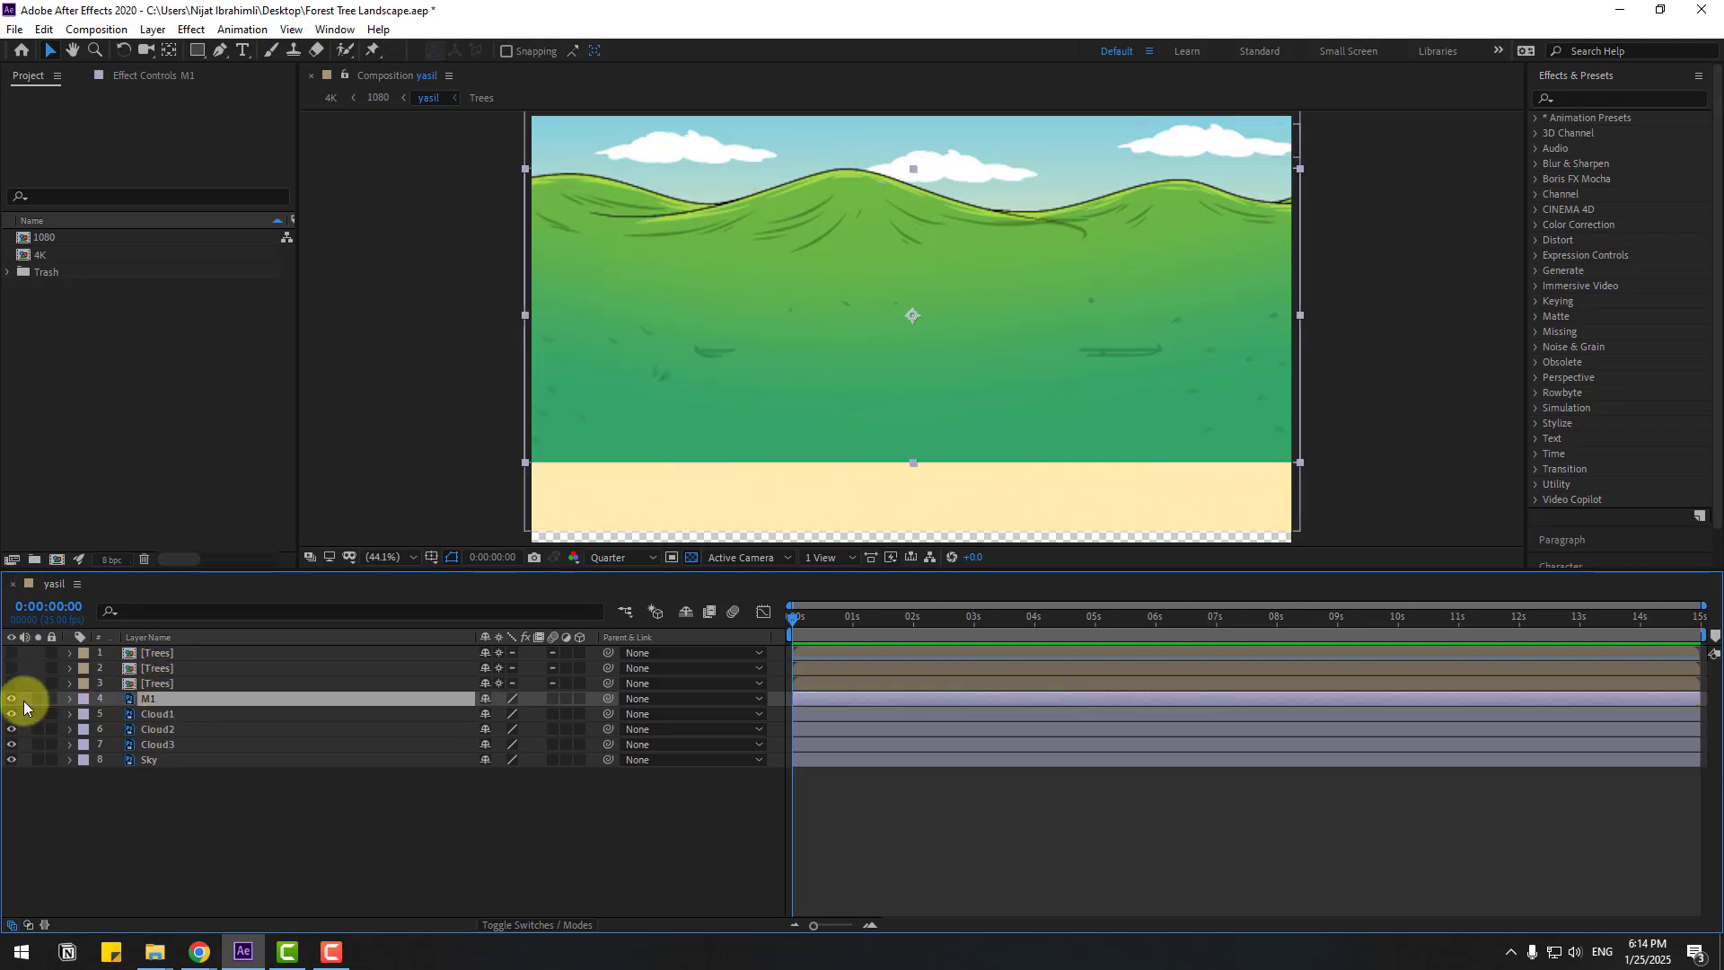
{"action": "left_click", "coordinate": [12, 699]}
{"action": "left_click", "coordinate": [12, 698]}
{"action": "left_click", "coordinate": [12, 698]}
{"action": "left_click", "coordinate": [157, 715]}
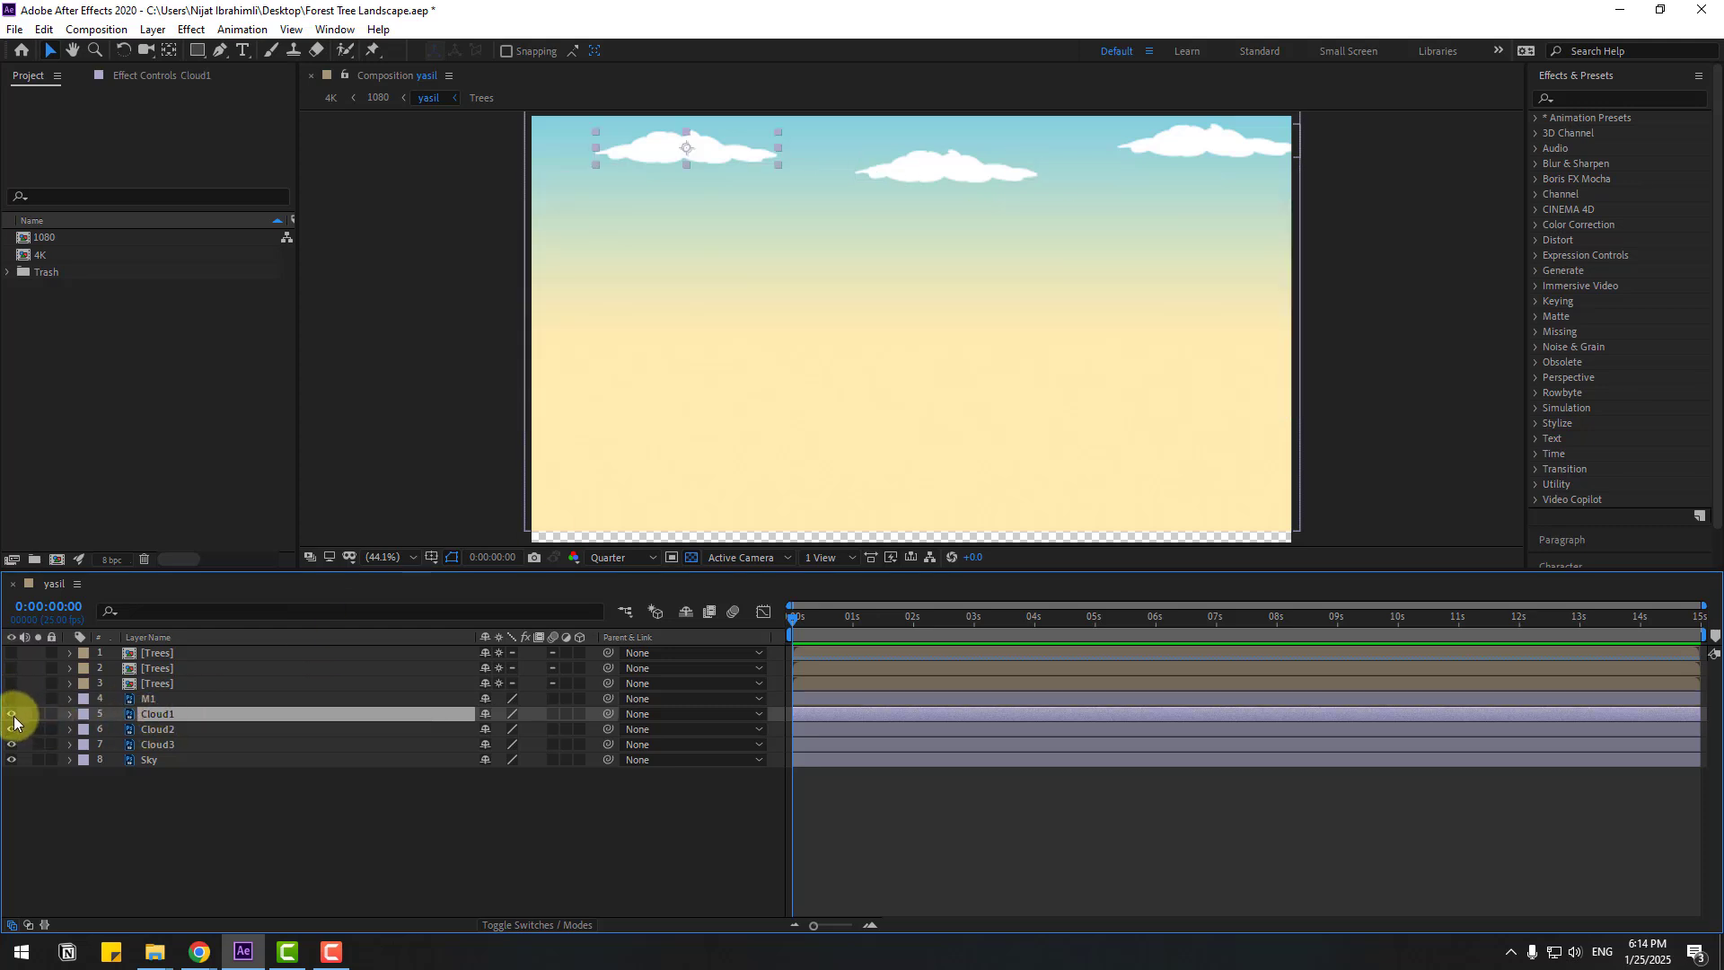
{"action": "left_click", "coordinate": [13, 715]}
{"action": "left_click", "coordinate": [12, 731]}
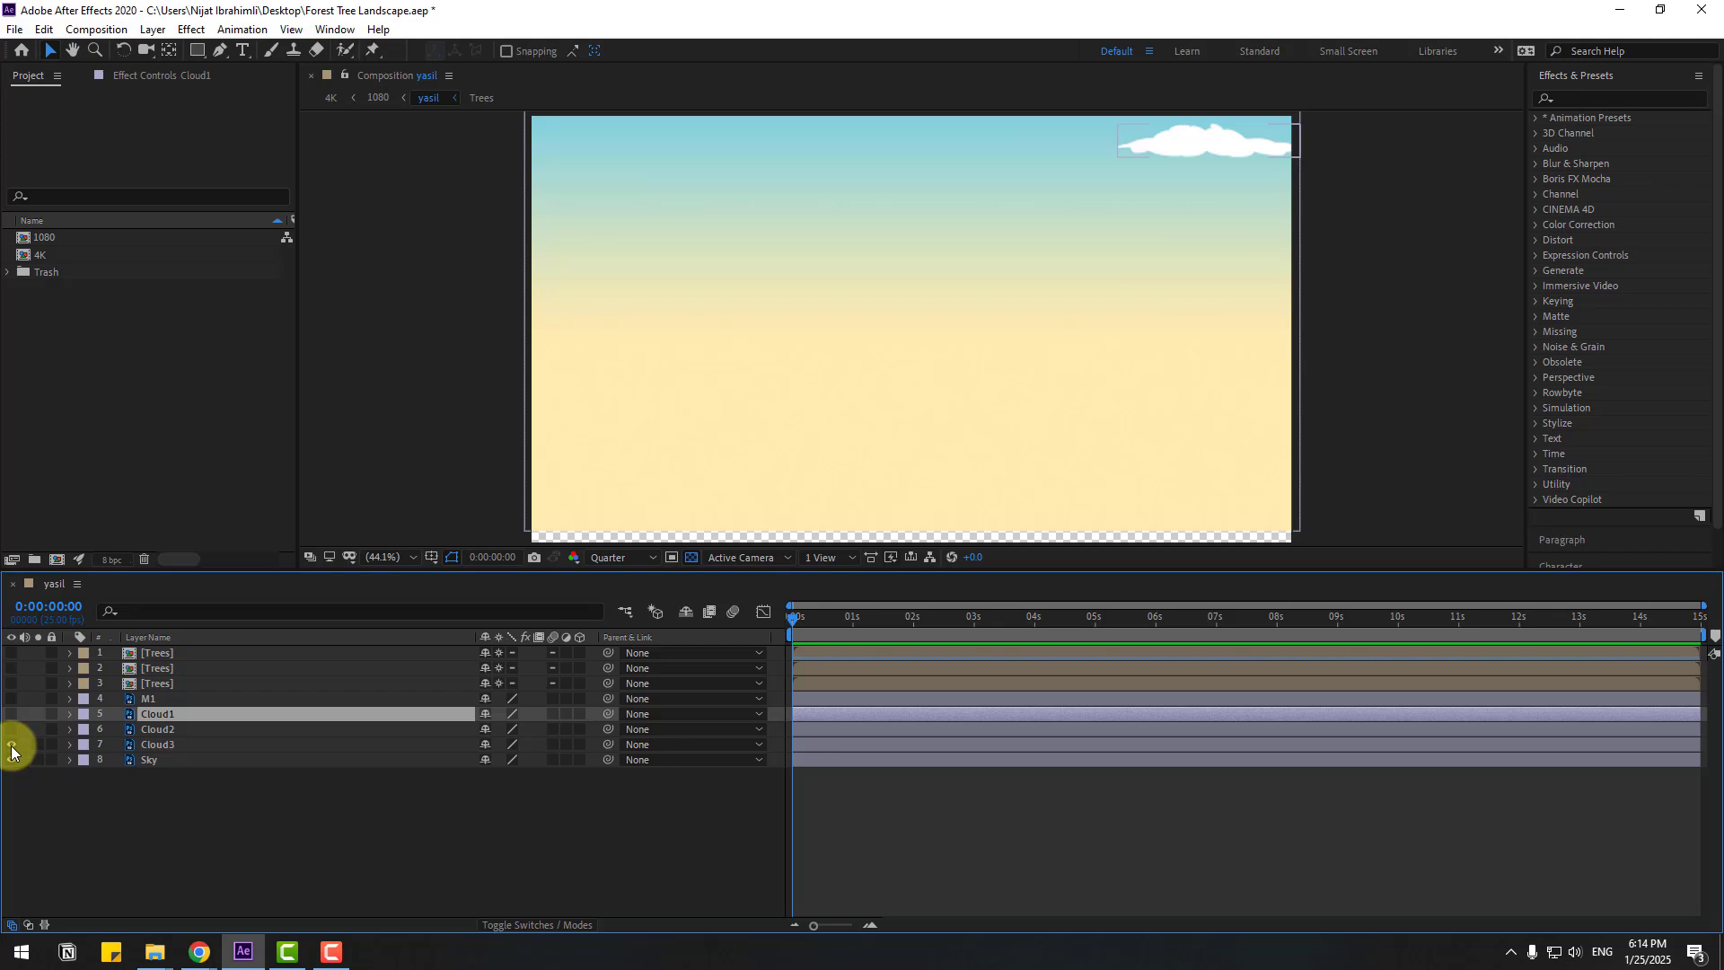
{"action": "left_click", "coordinate": [12, 746]}
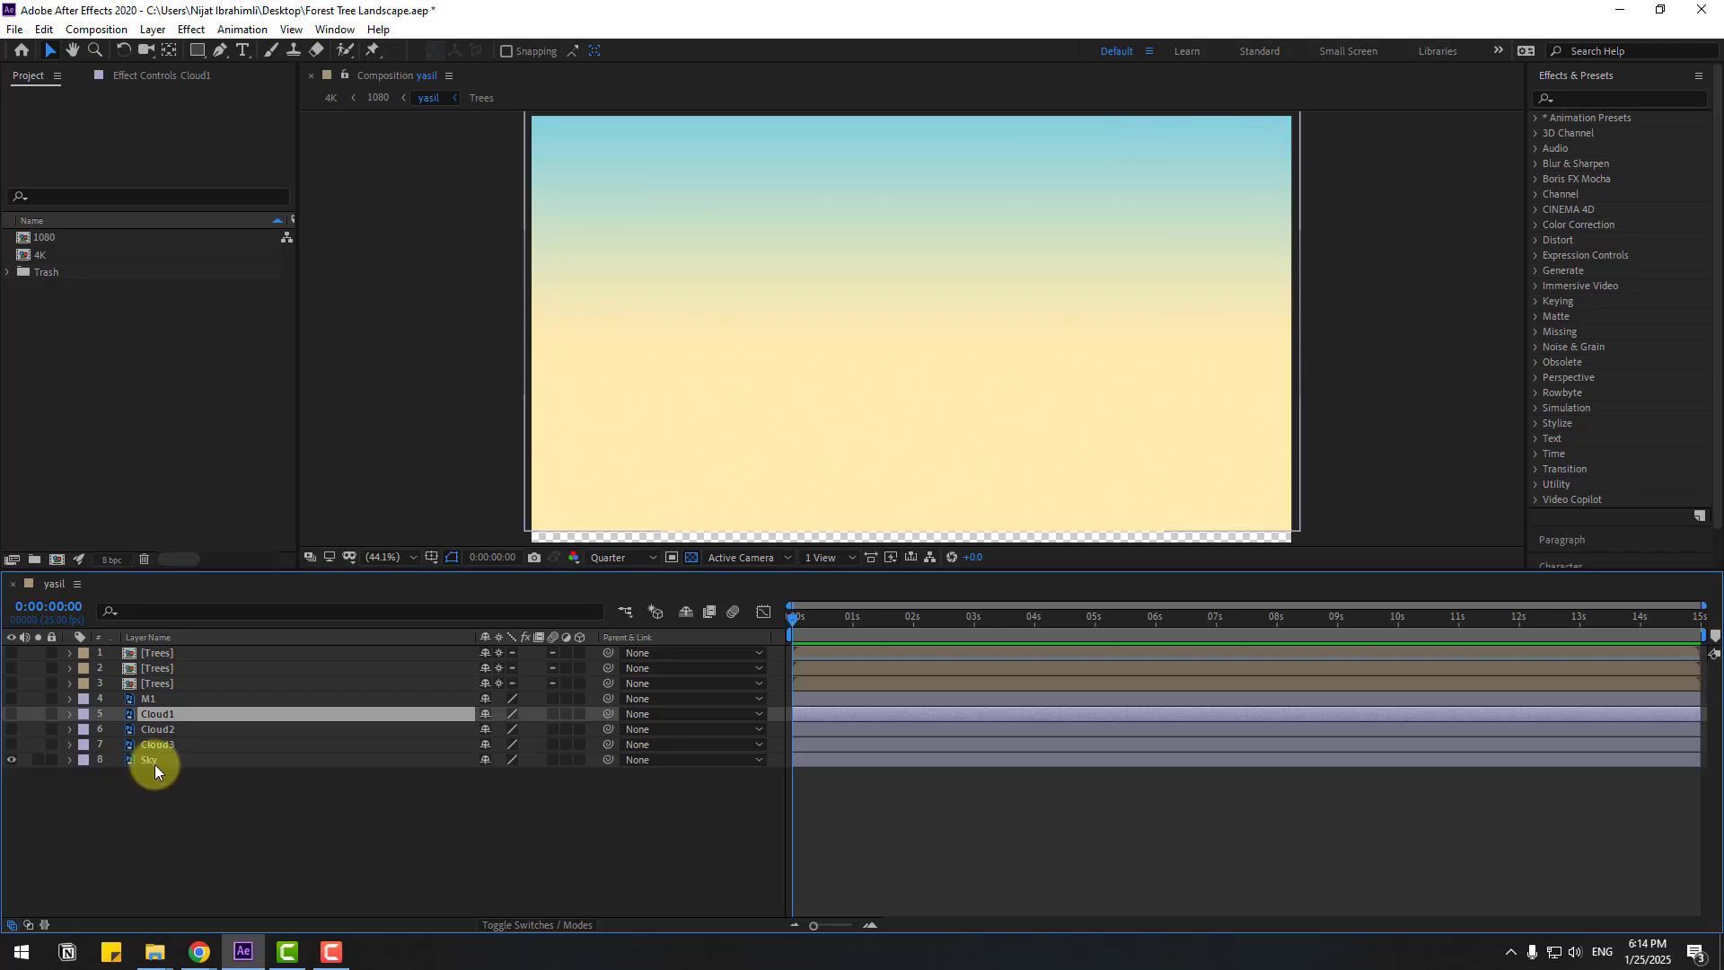
- Toggle the Sky layer's visibility off and on, and show all the hidden layers again
{"action": "left_click", "coordinate": [158, 761]}
{"action": "left_click", "coordinate": [12, 761]}
{"action": "left_click", "coordinate": [12, 761]}
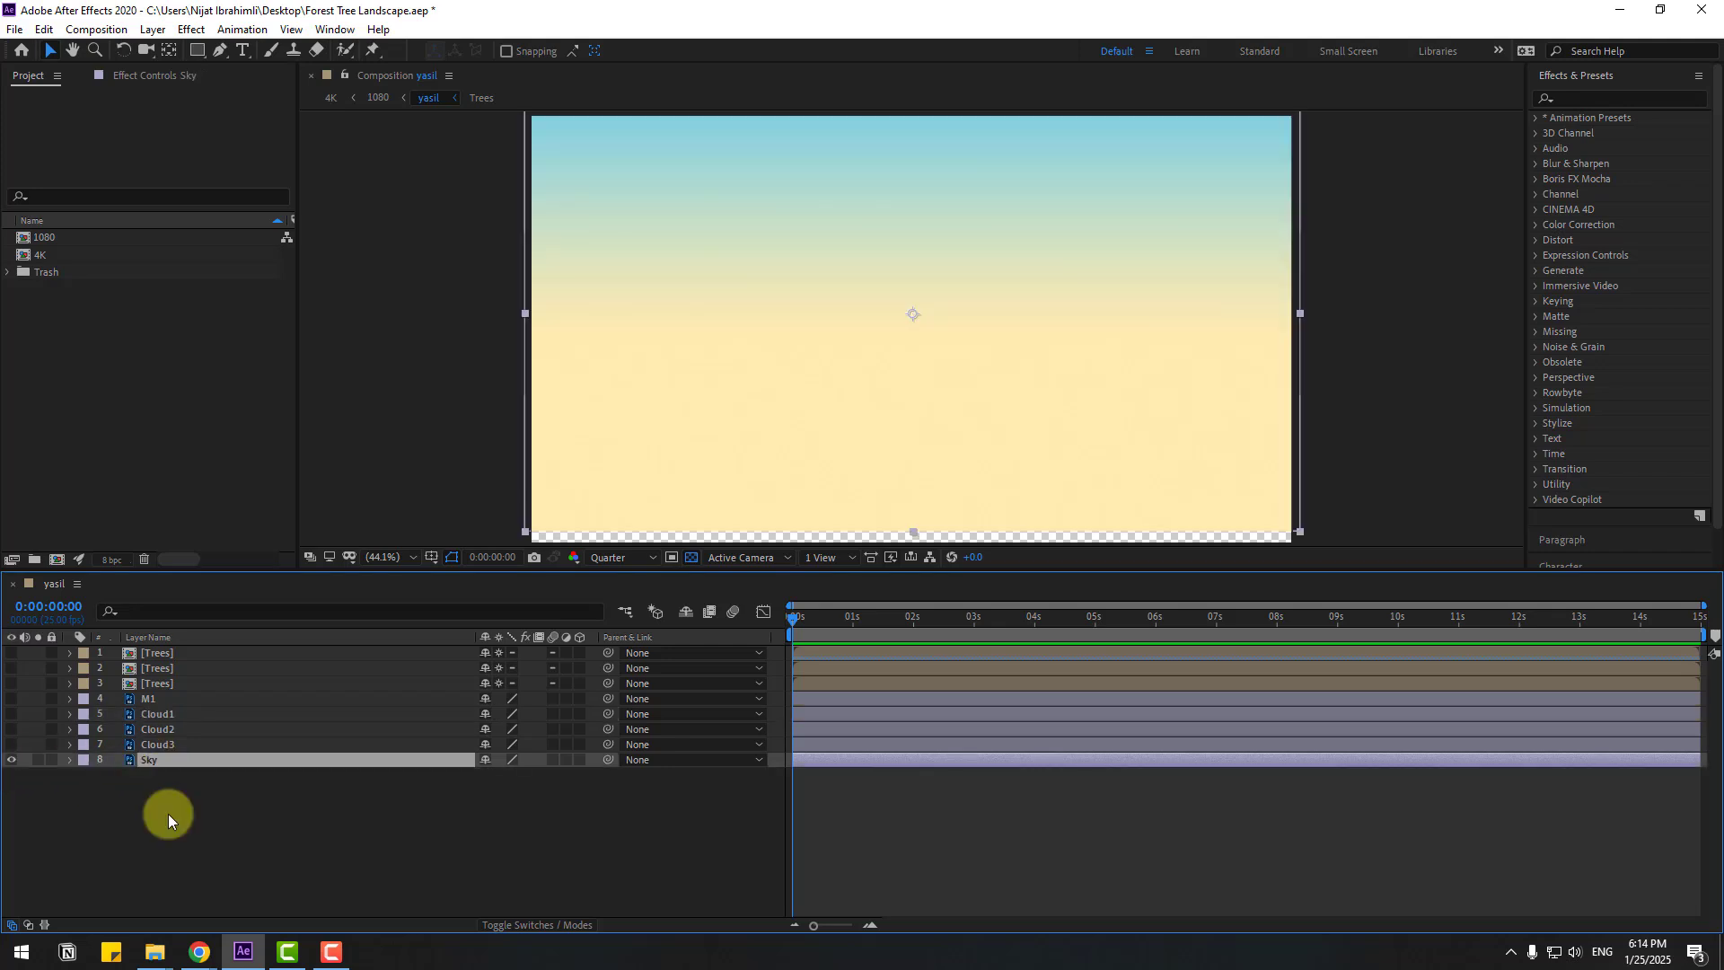
{"action": "left_click", "coordinate": [168, 819]}
{"action": "left_click_drag", "start_coordinate": [12, 745], "coordinate": [11, 653]}
{"action": "left_click", "coordinate": [264, 817]}
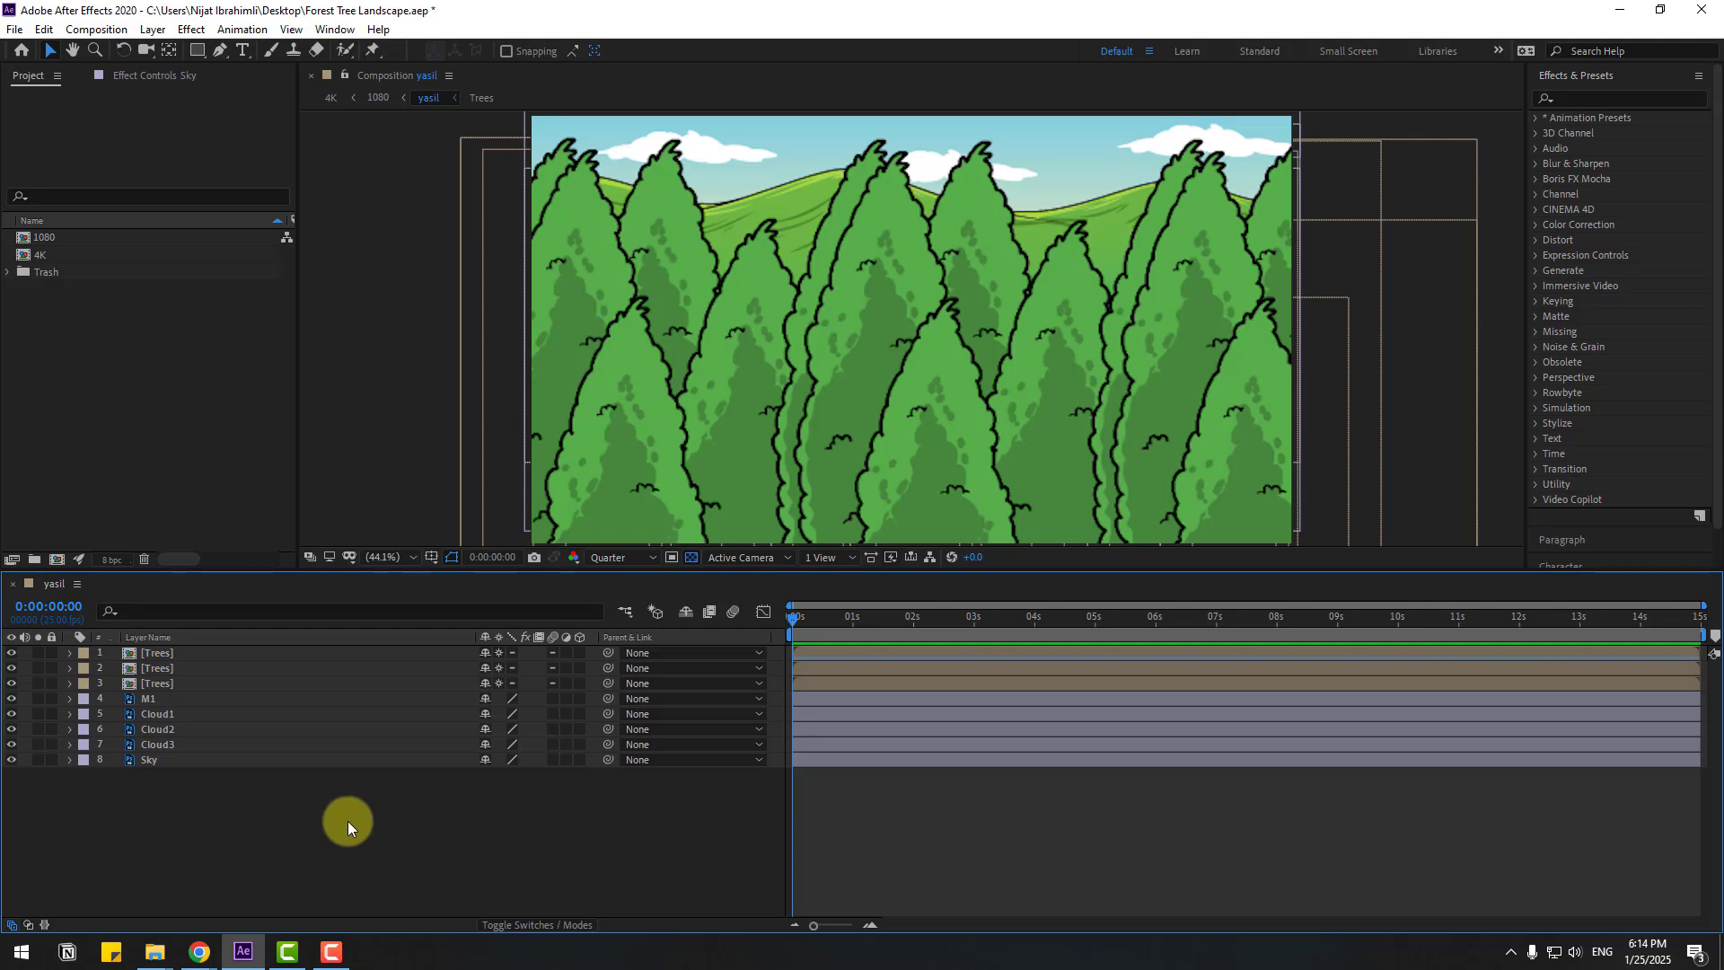
- Add a null object, rename it "Camera Movements", and centre its anchor point
{"action": "right_click", "coordinate": [311, 843]}
{"action": "mouse_move", "coordinate": [434, 648]}
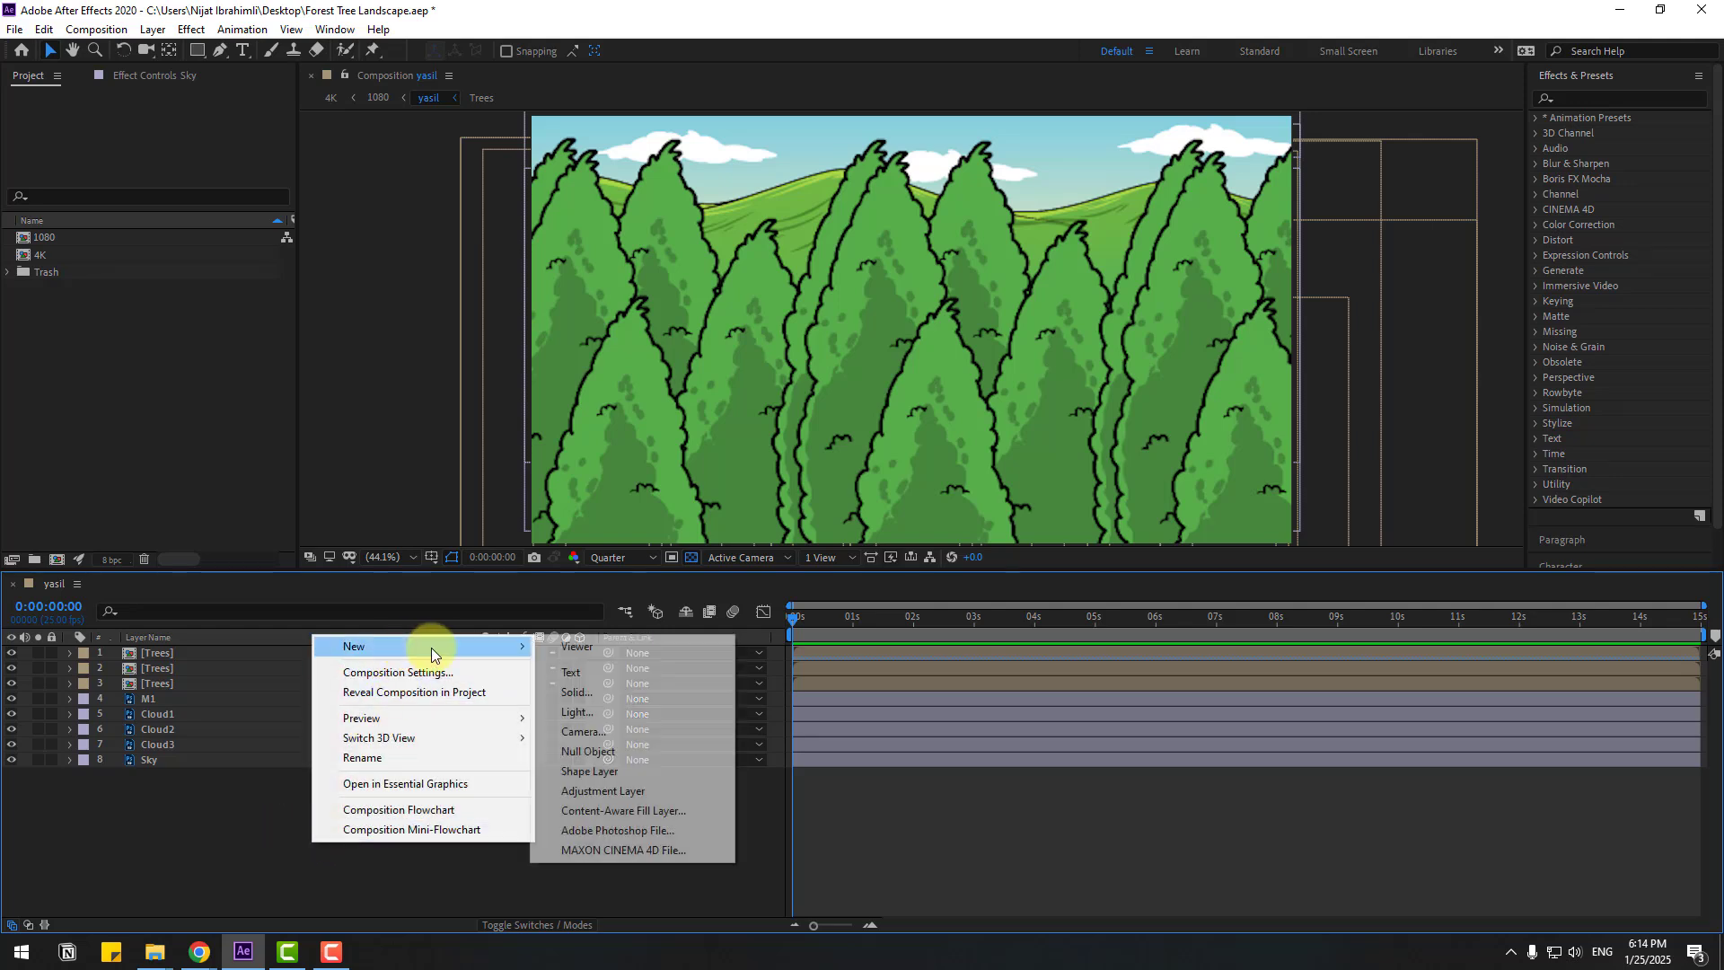
{"action": "left_click", "coordinate": [588, 752]}
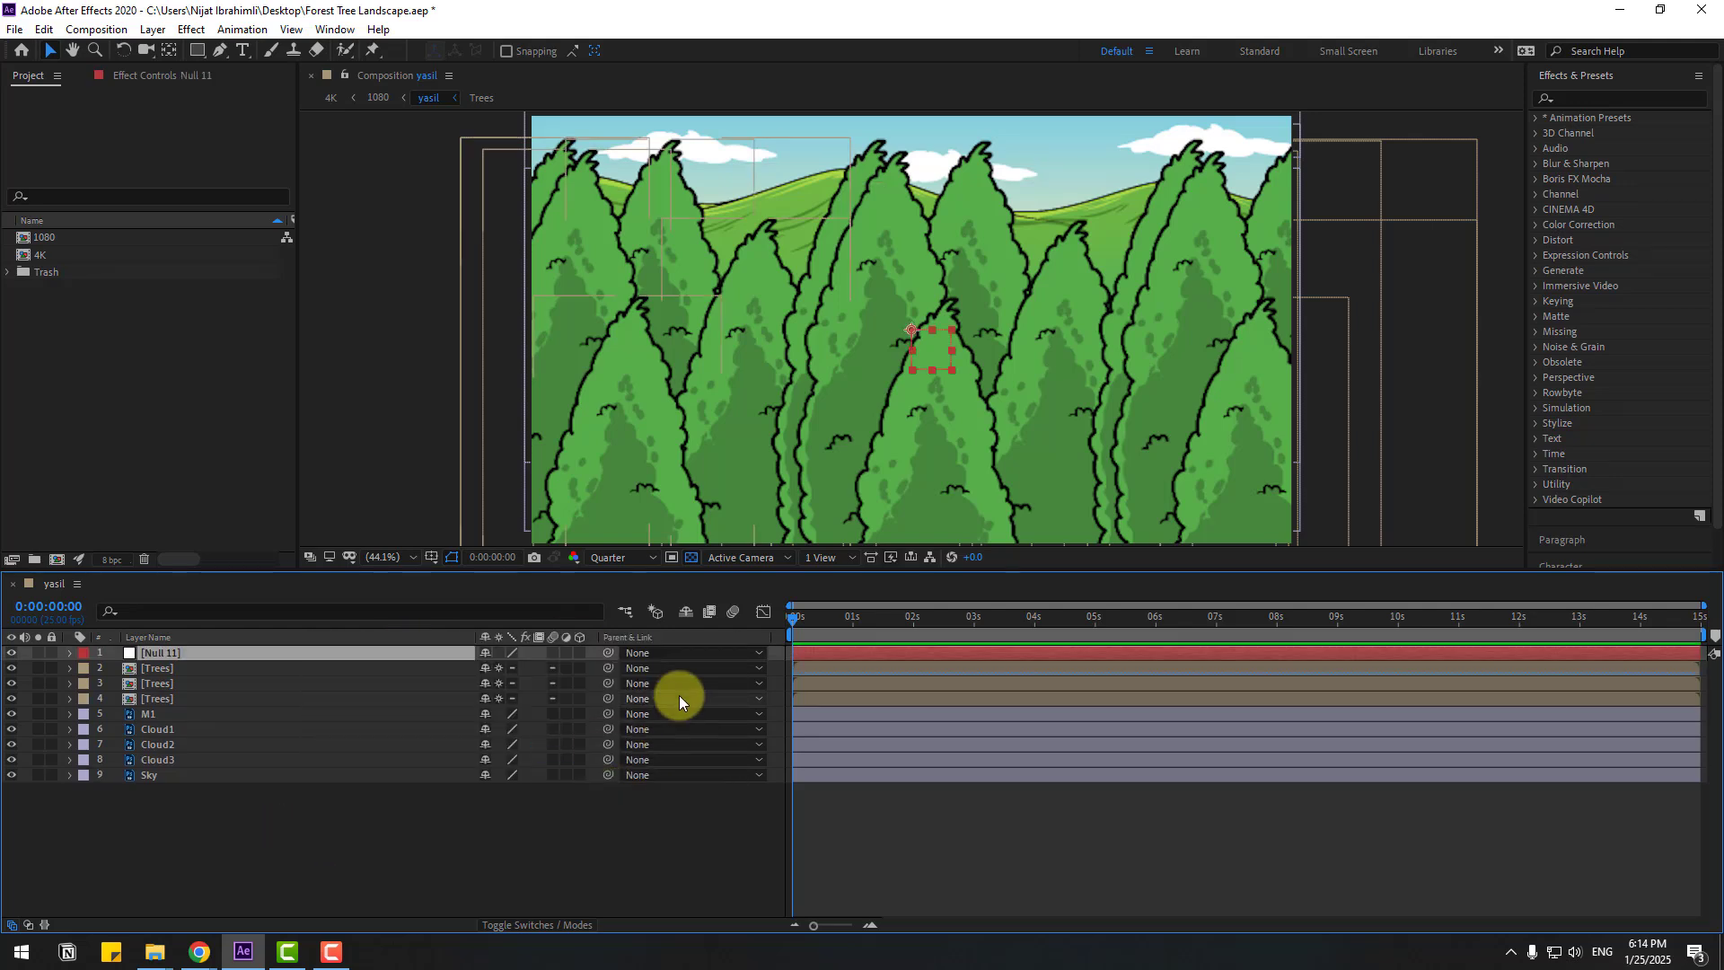
{"action": "key", "text": "Return"}
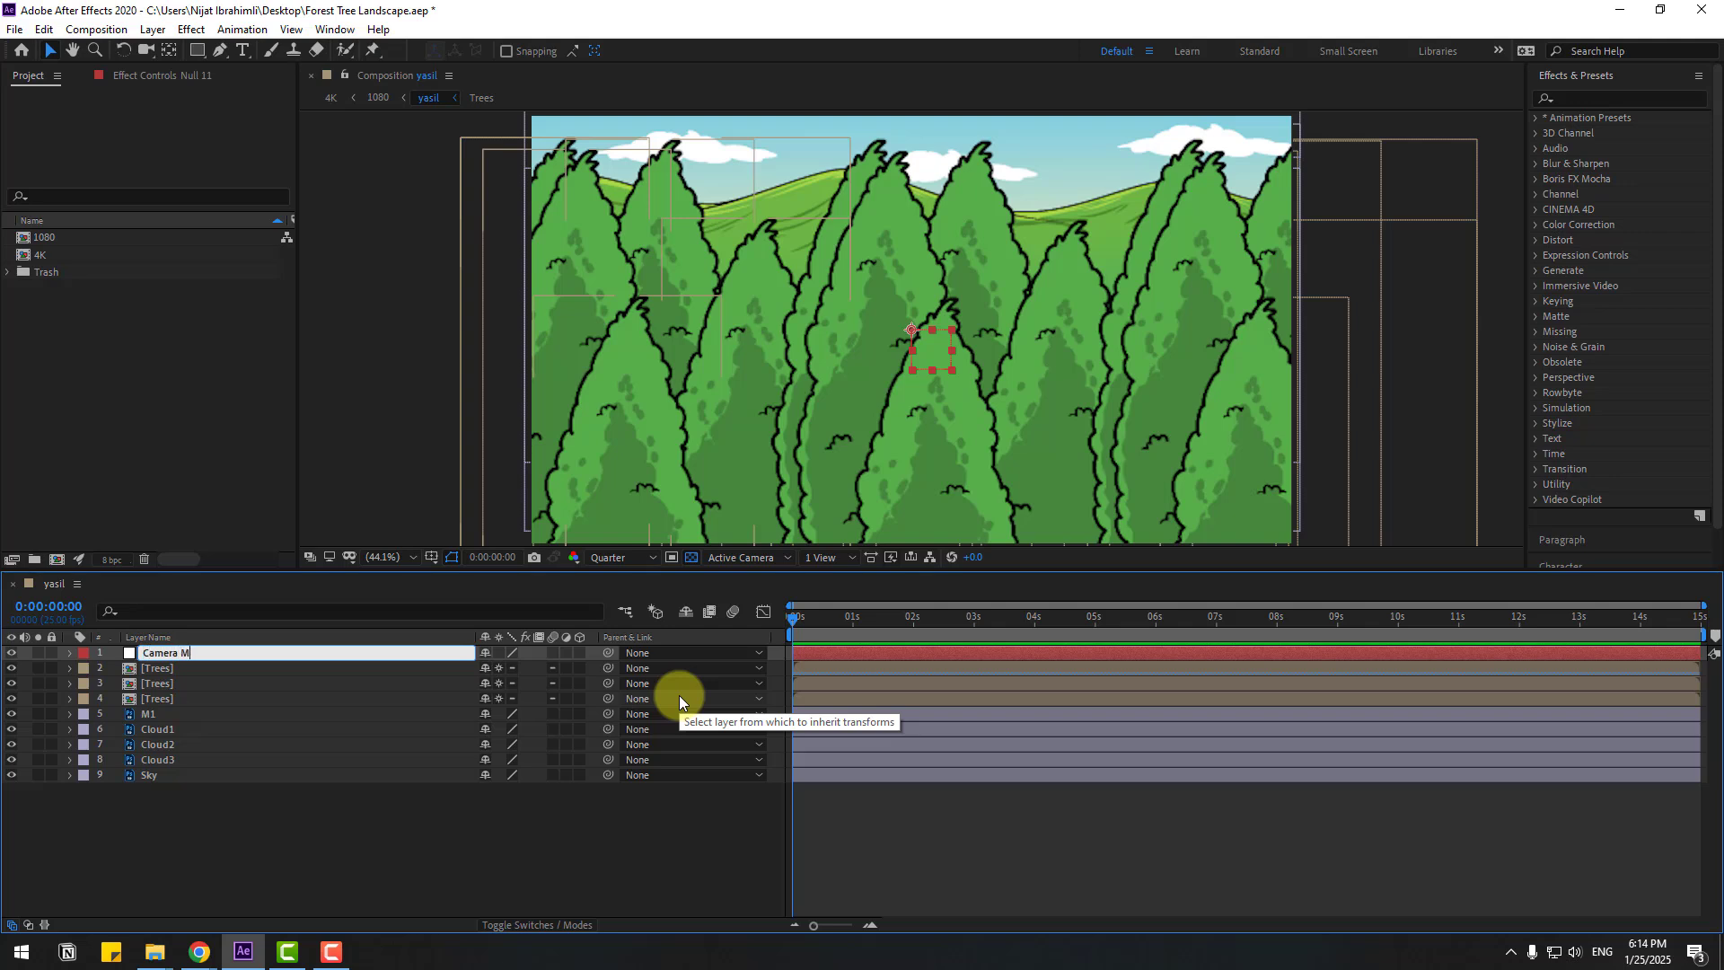
{"action": "type", "text": "Camera Movements"}
{"action": "key", "text": "Return"}
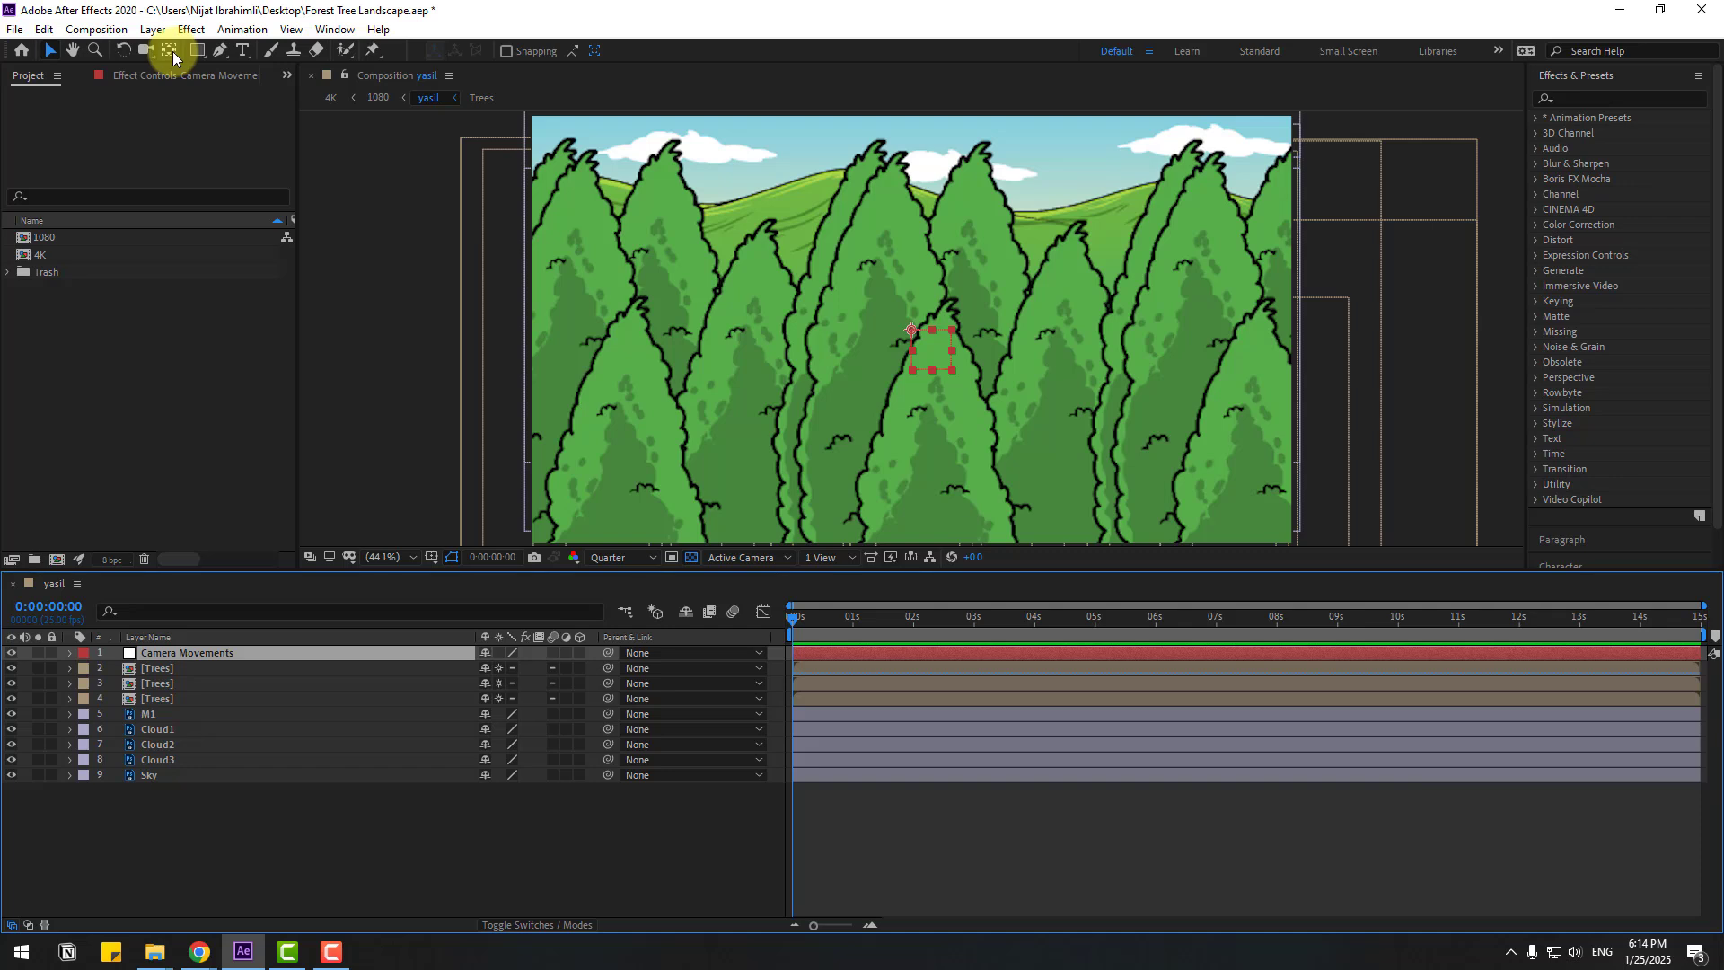
{"action": "key", "text": "ctrl+alt+Home"}
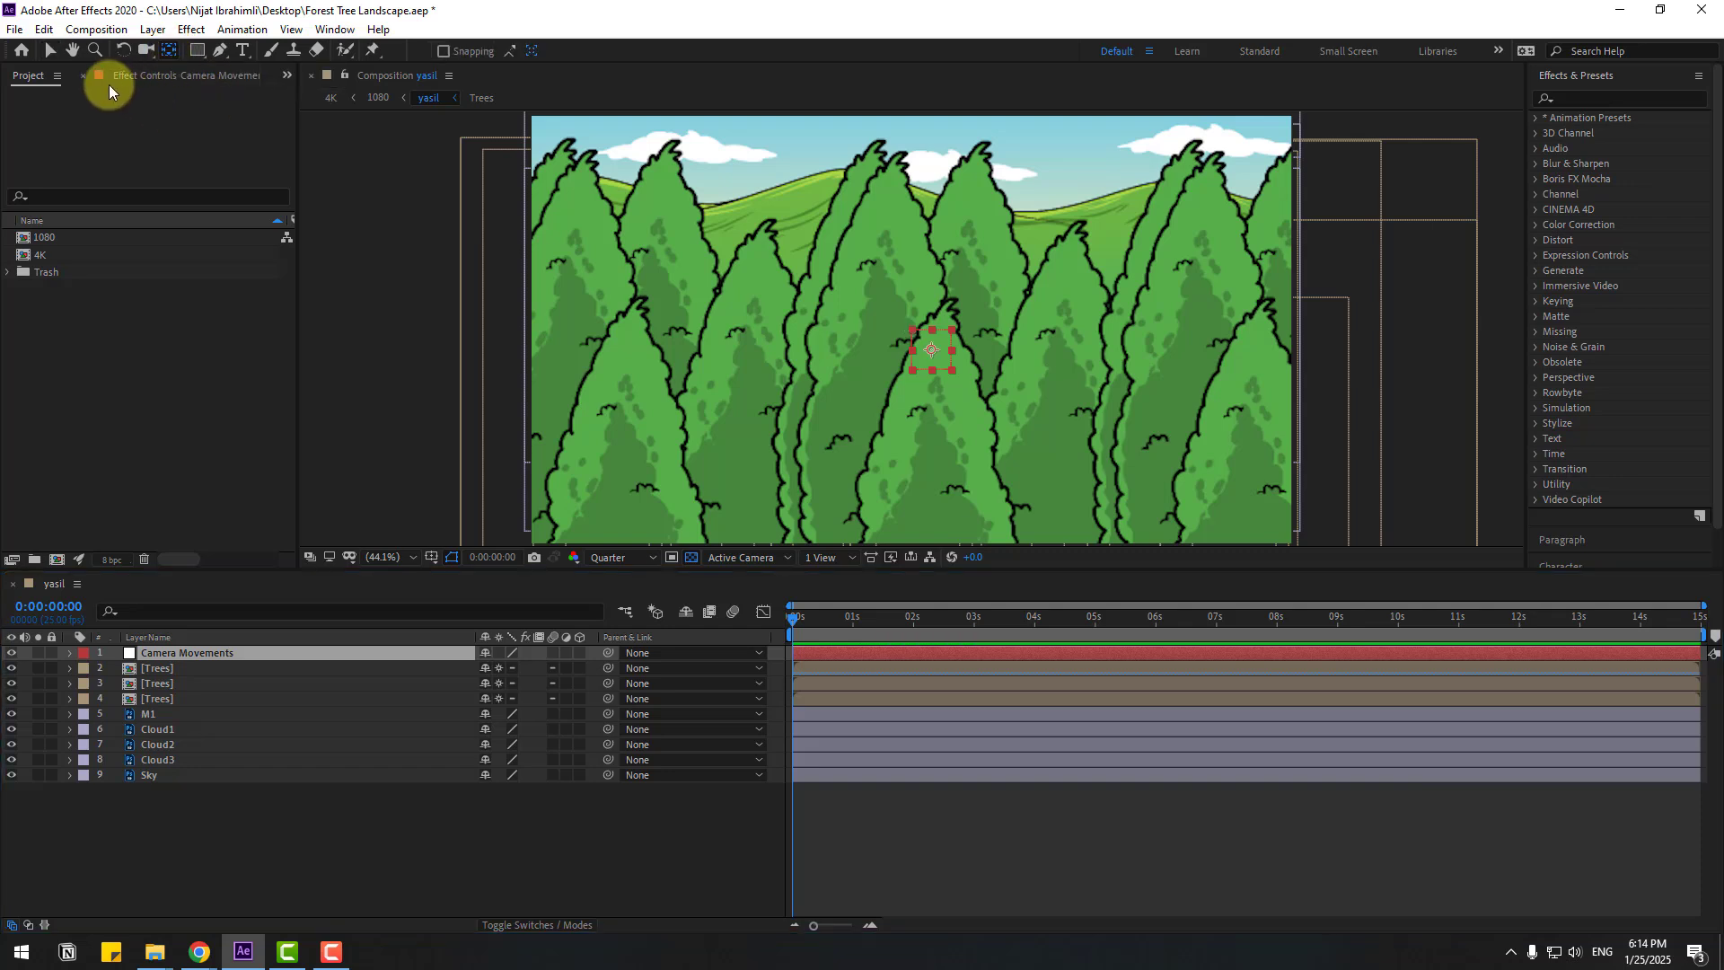
- Parent the three Trees layers, M1 and the three Cloud layers to Camera Movements, leaving Sky out
{"action": "left_click", "coordinate": [169, 794]}
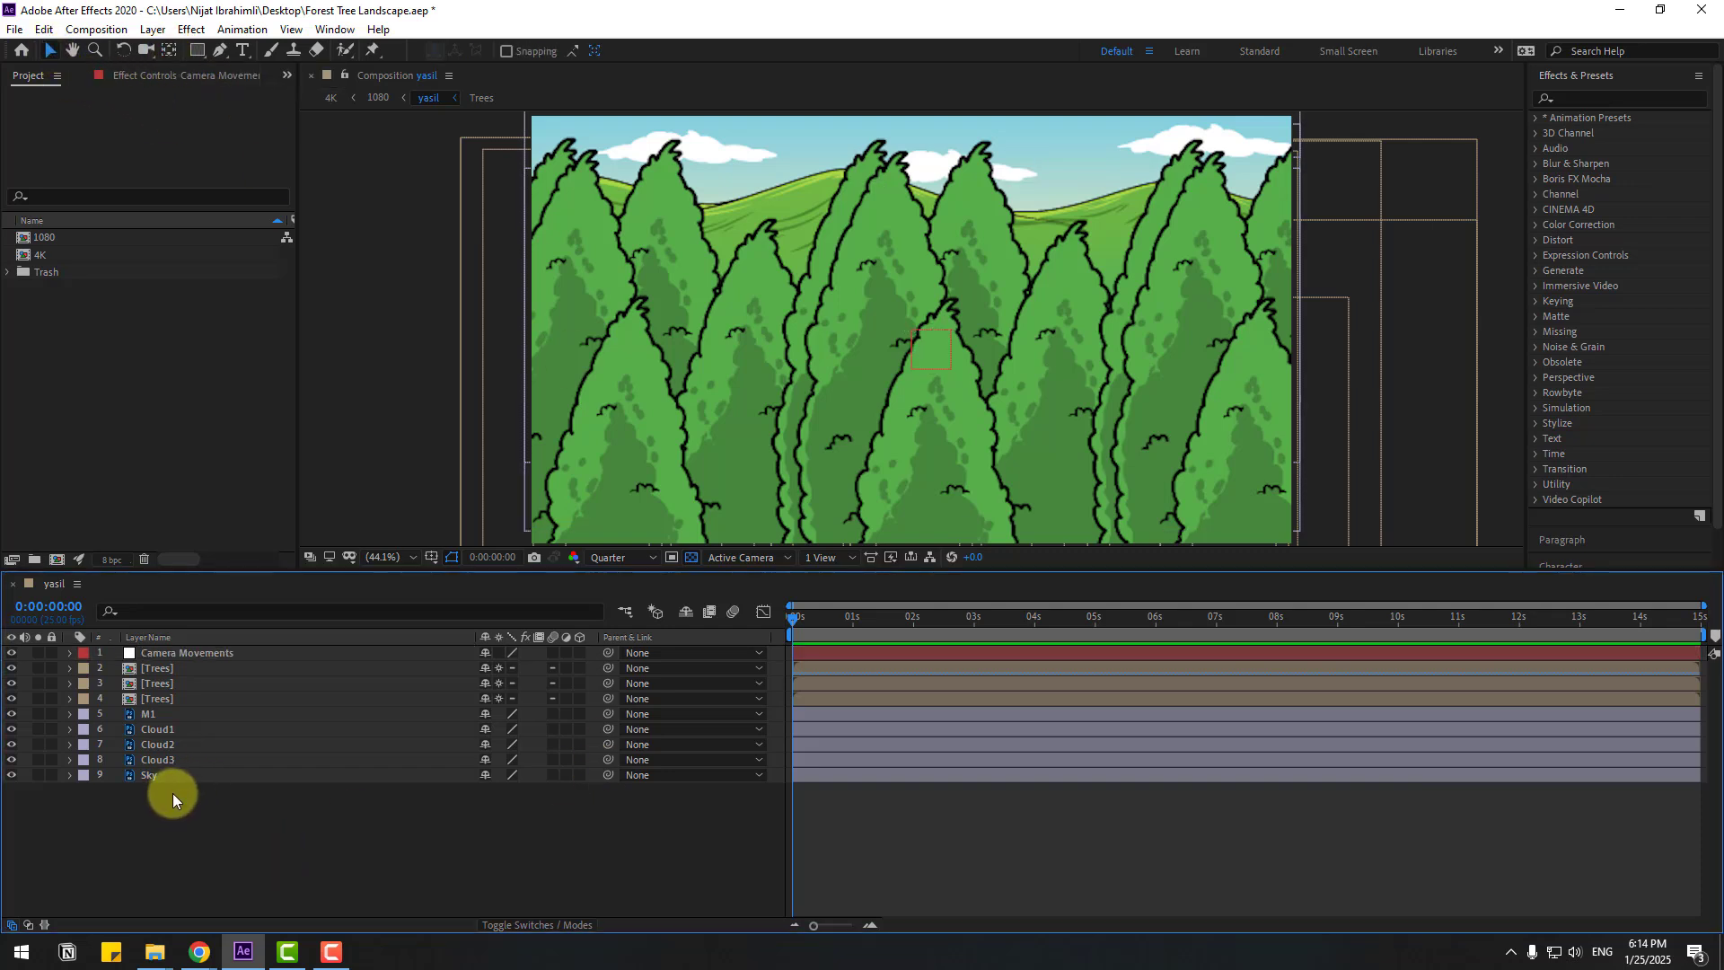
{"action": "left_click_drag", "start_coordinate": [148, 783], "coordinate": [164, 675]}
{"action": "left_click", "coordinate": [149, 774], "text": "ctrl"}
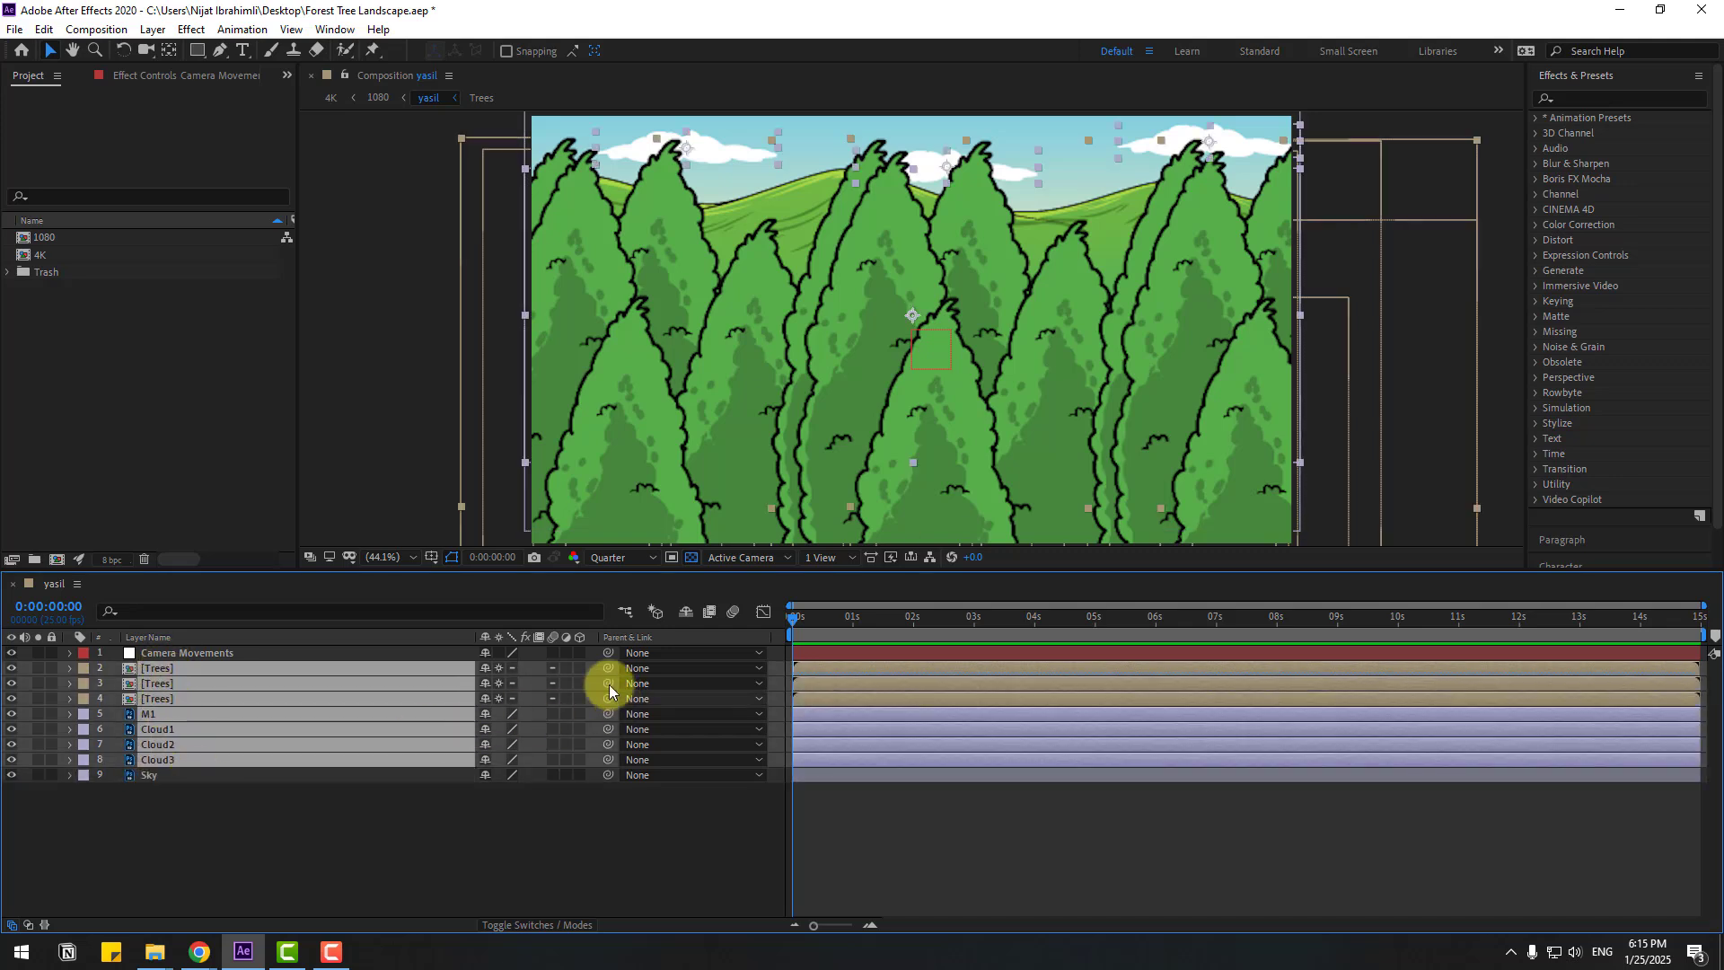
{"action": "left_click_drag", "start_coordinate": [605, 671], "coordinate": [187, 652]}
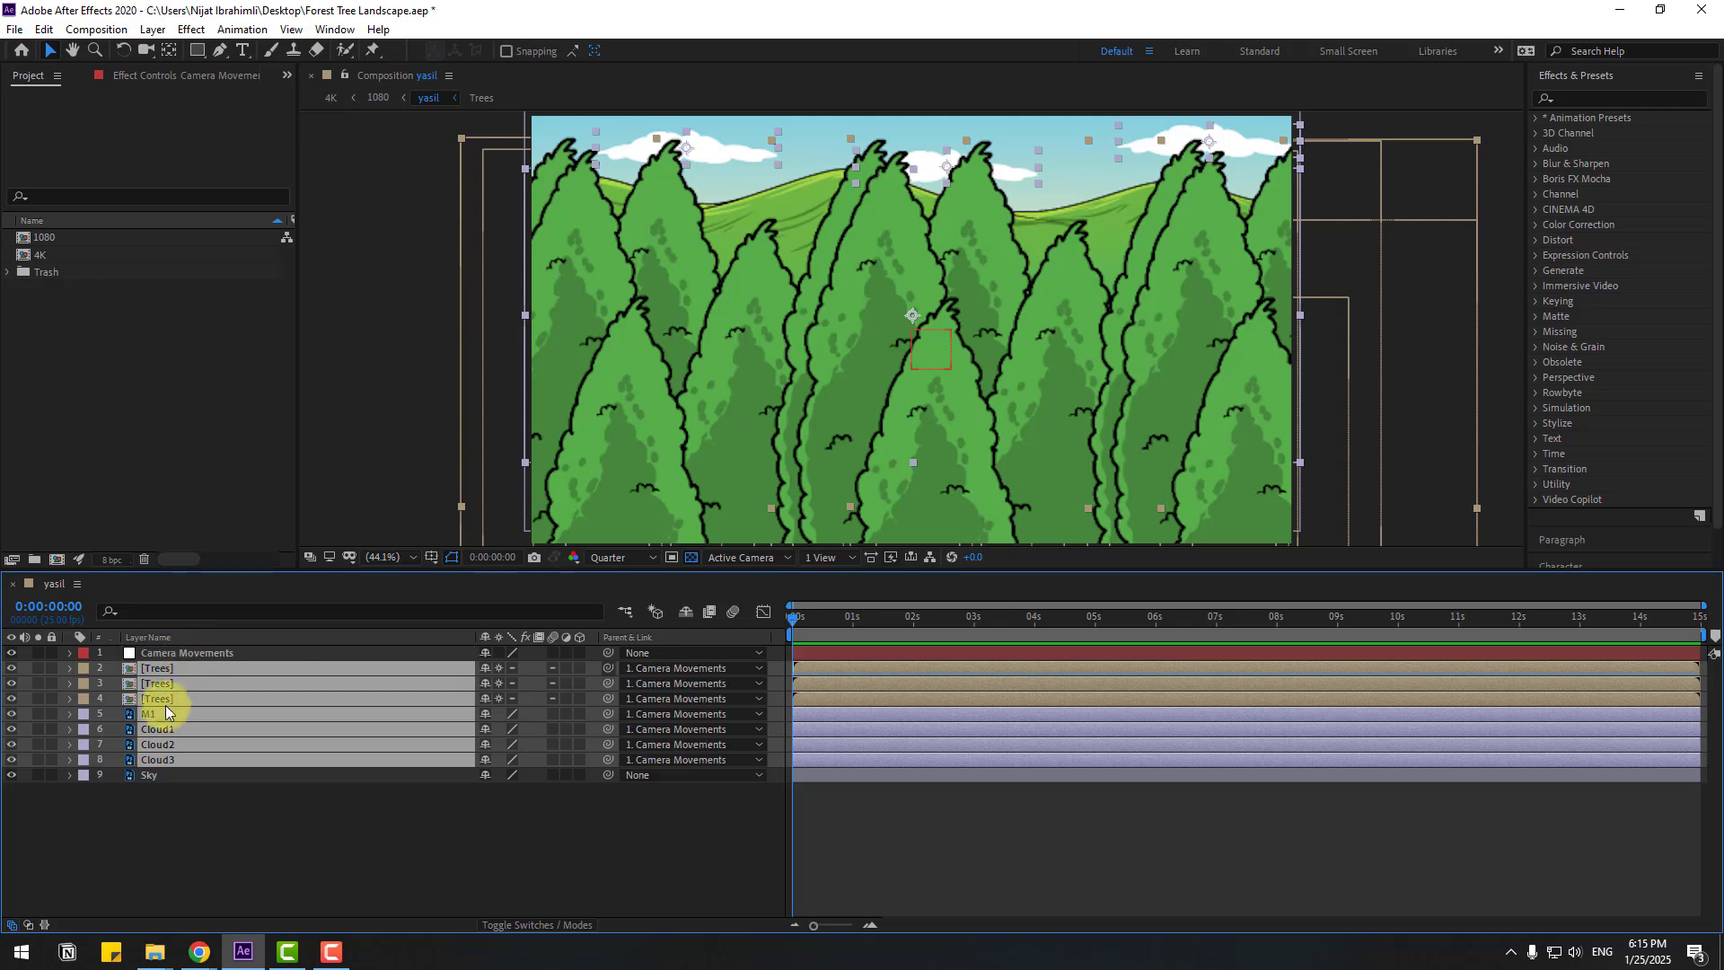
- Animate the Camera Movements scale from 100% at 0 s to 117% at 7 s, end the work area there, and preview
{"action": "left_click", "coordinate": [191, 653]}
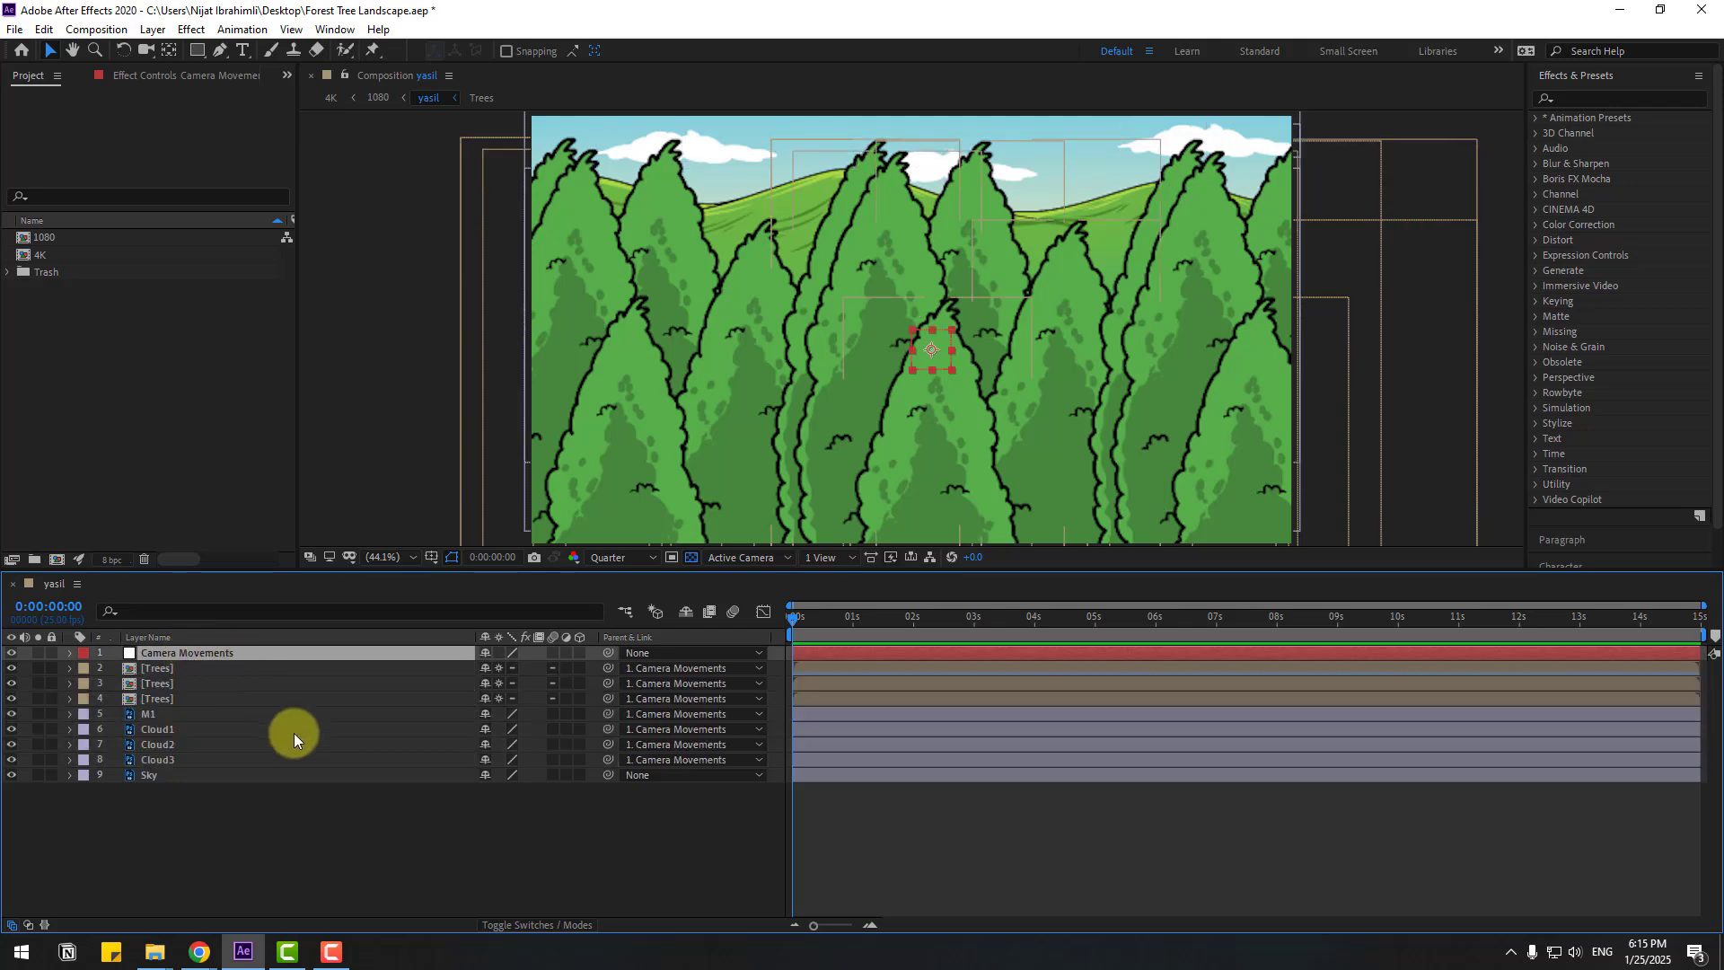
{"action": "key", "text": "s"}
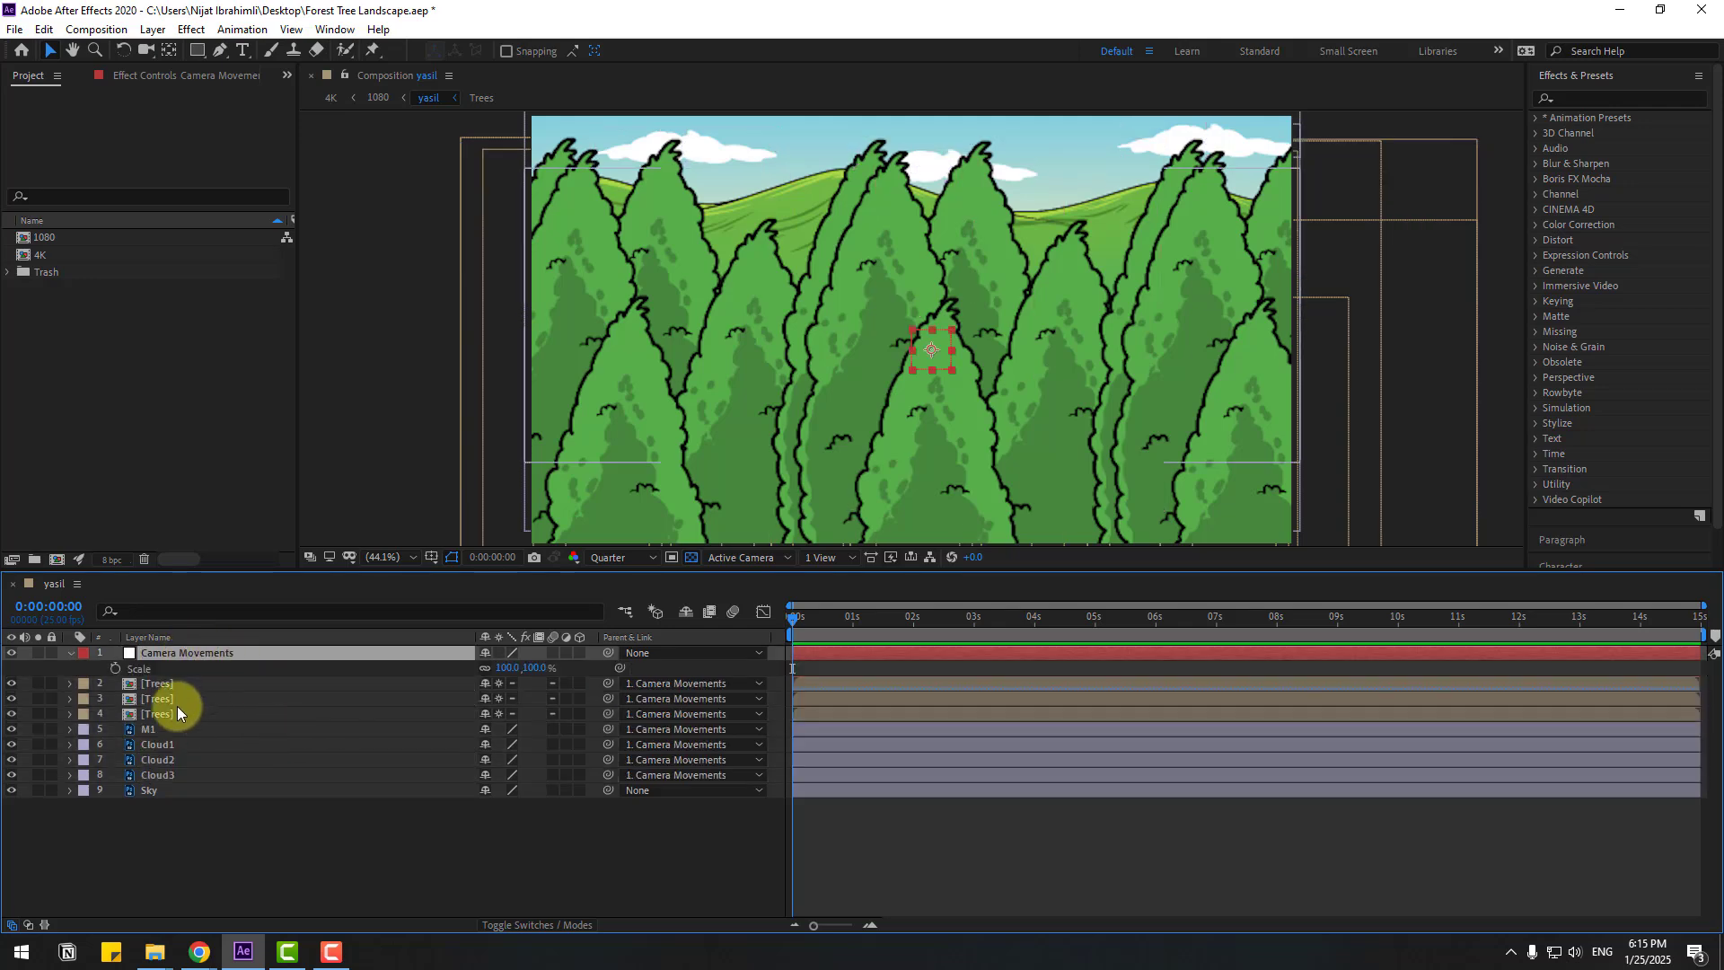
{"action": "left_click", "coordinate": [115, 670]}
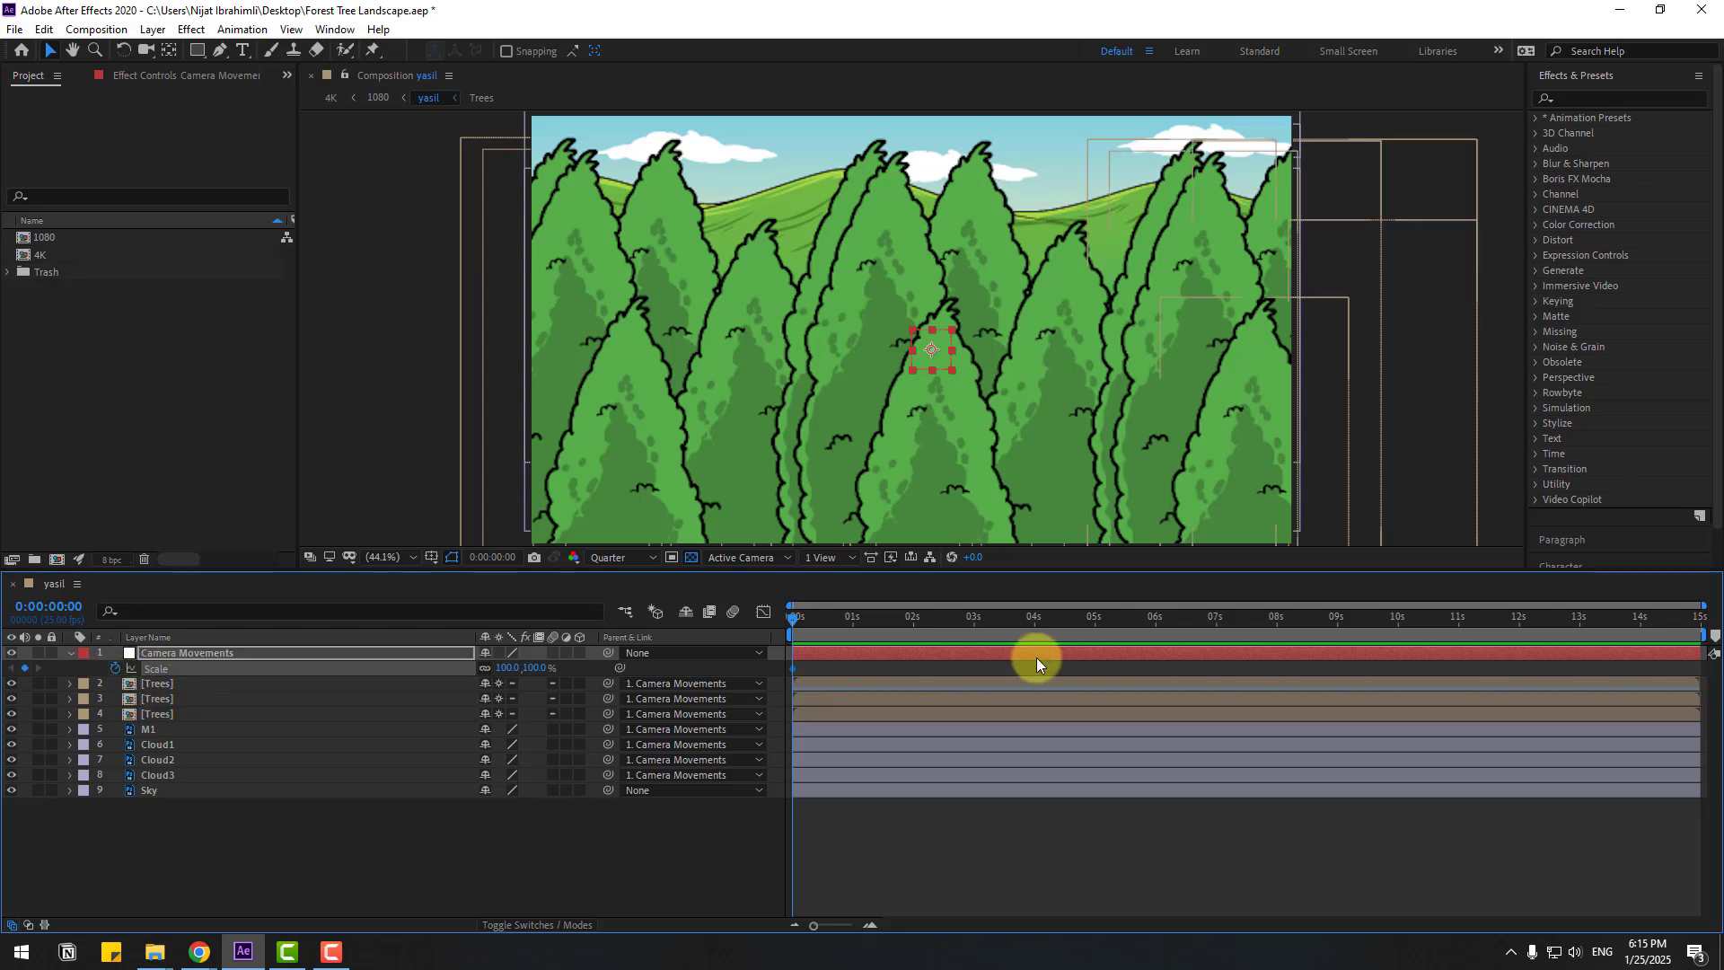
{"action": "left_click", "coordinate": [1216, 621]}
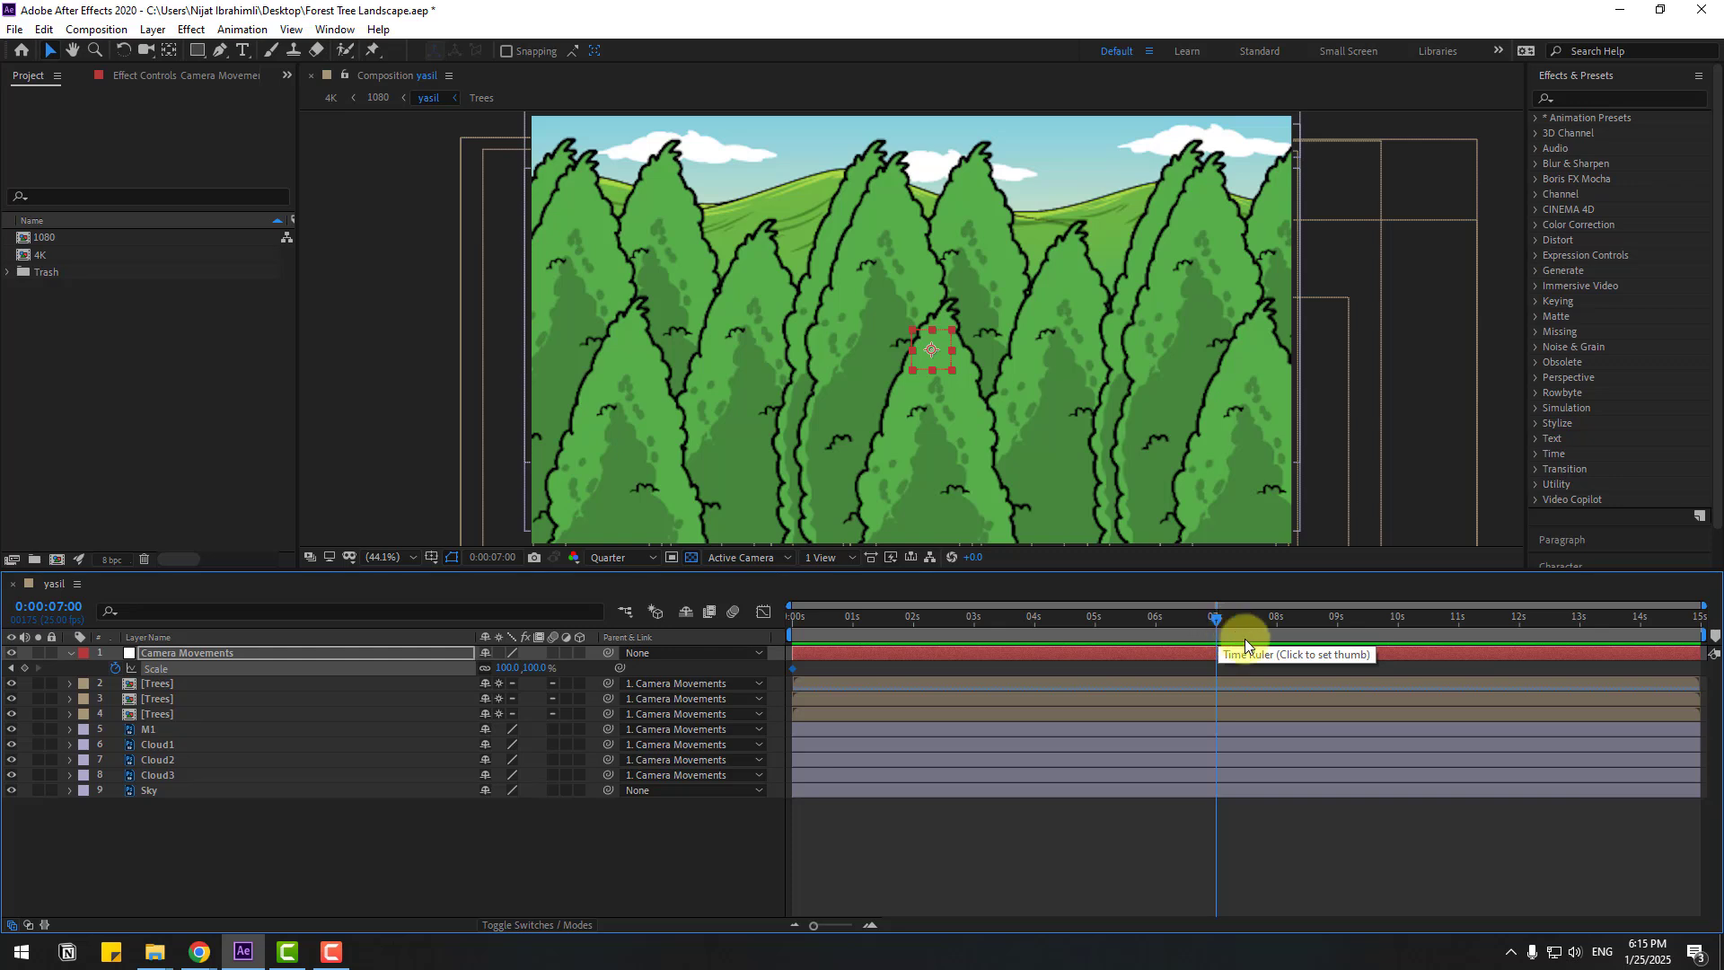
{"action": "key", "text": "n"}
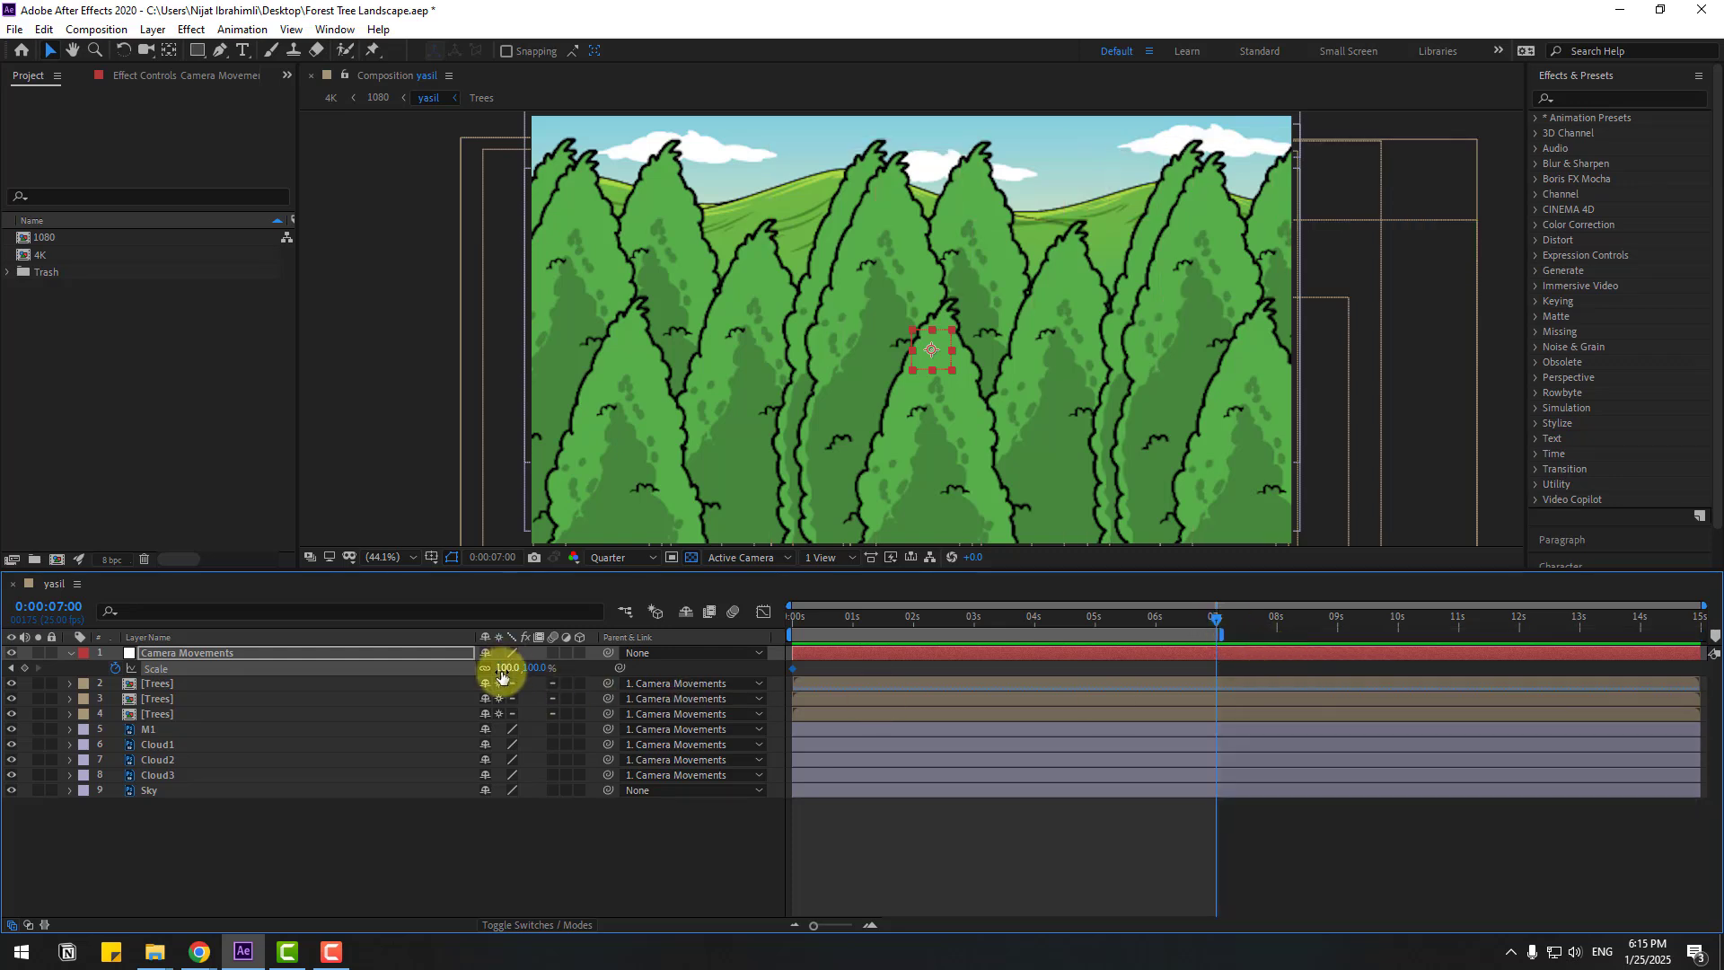
{"action": "left_click_drag", "start_coordinate": [505, 675], "coordinate": [520, 671]}
{"action": "key", "text": "space"}
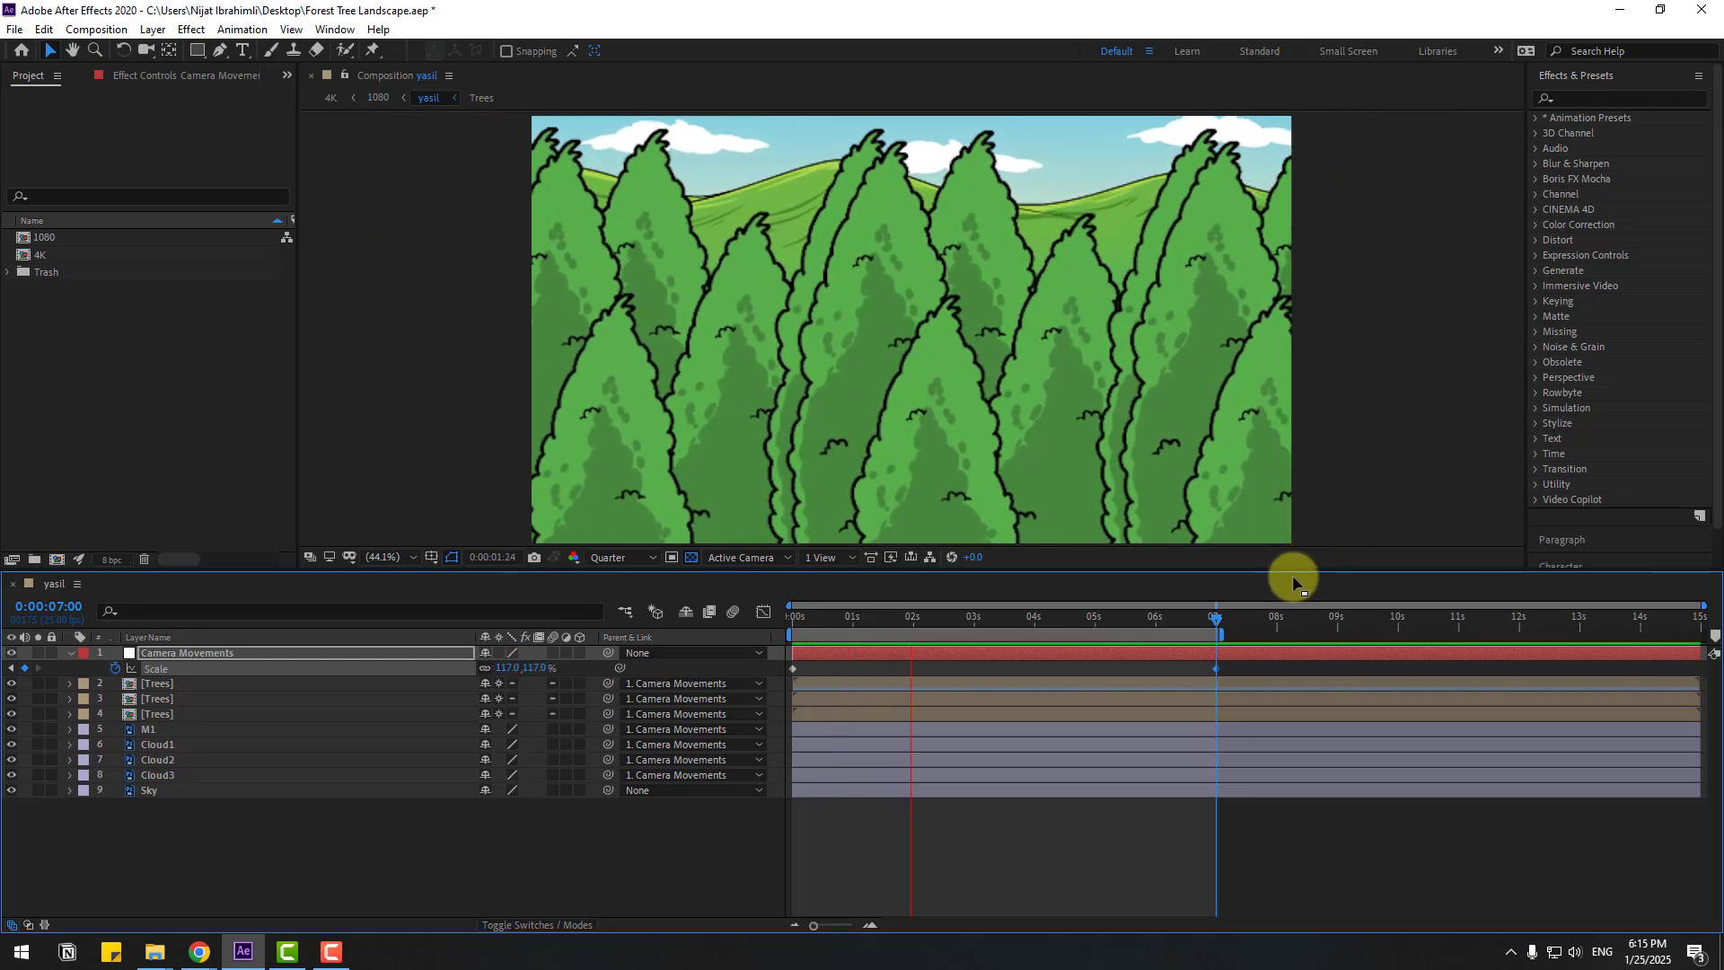
{"action": "key", "text": "space"}
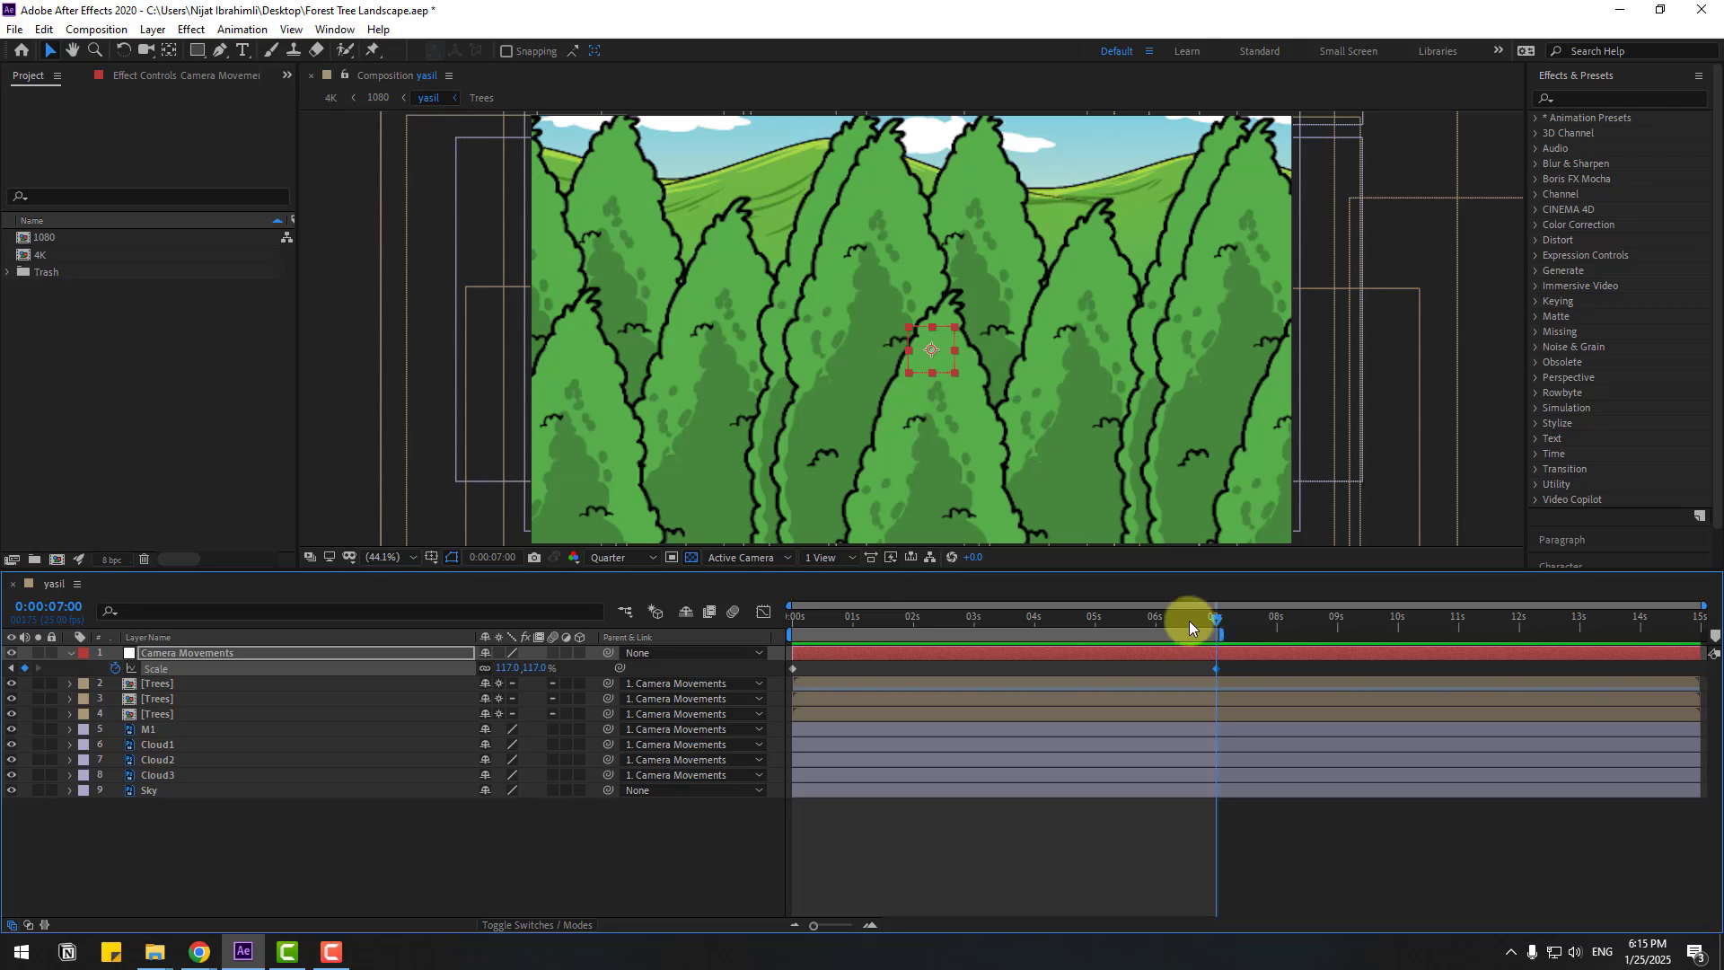
- Animate the Camera Movements vertical position from 563 at 0 s to 723 at 7 s
{"action": "left_click_drag", "start_coordinate": [1189, 621], "coordinate": [708, 659]}
{"action": "left_click", "coordinate": [218, 655]}
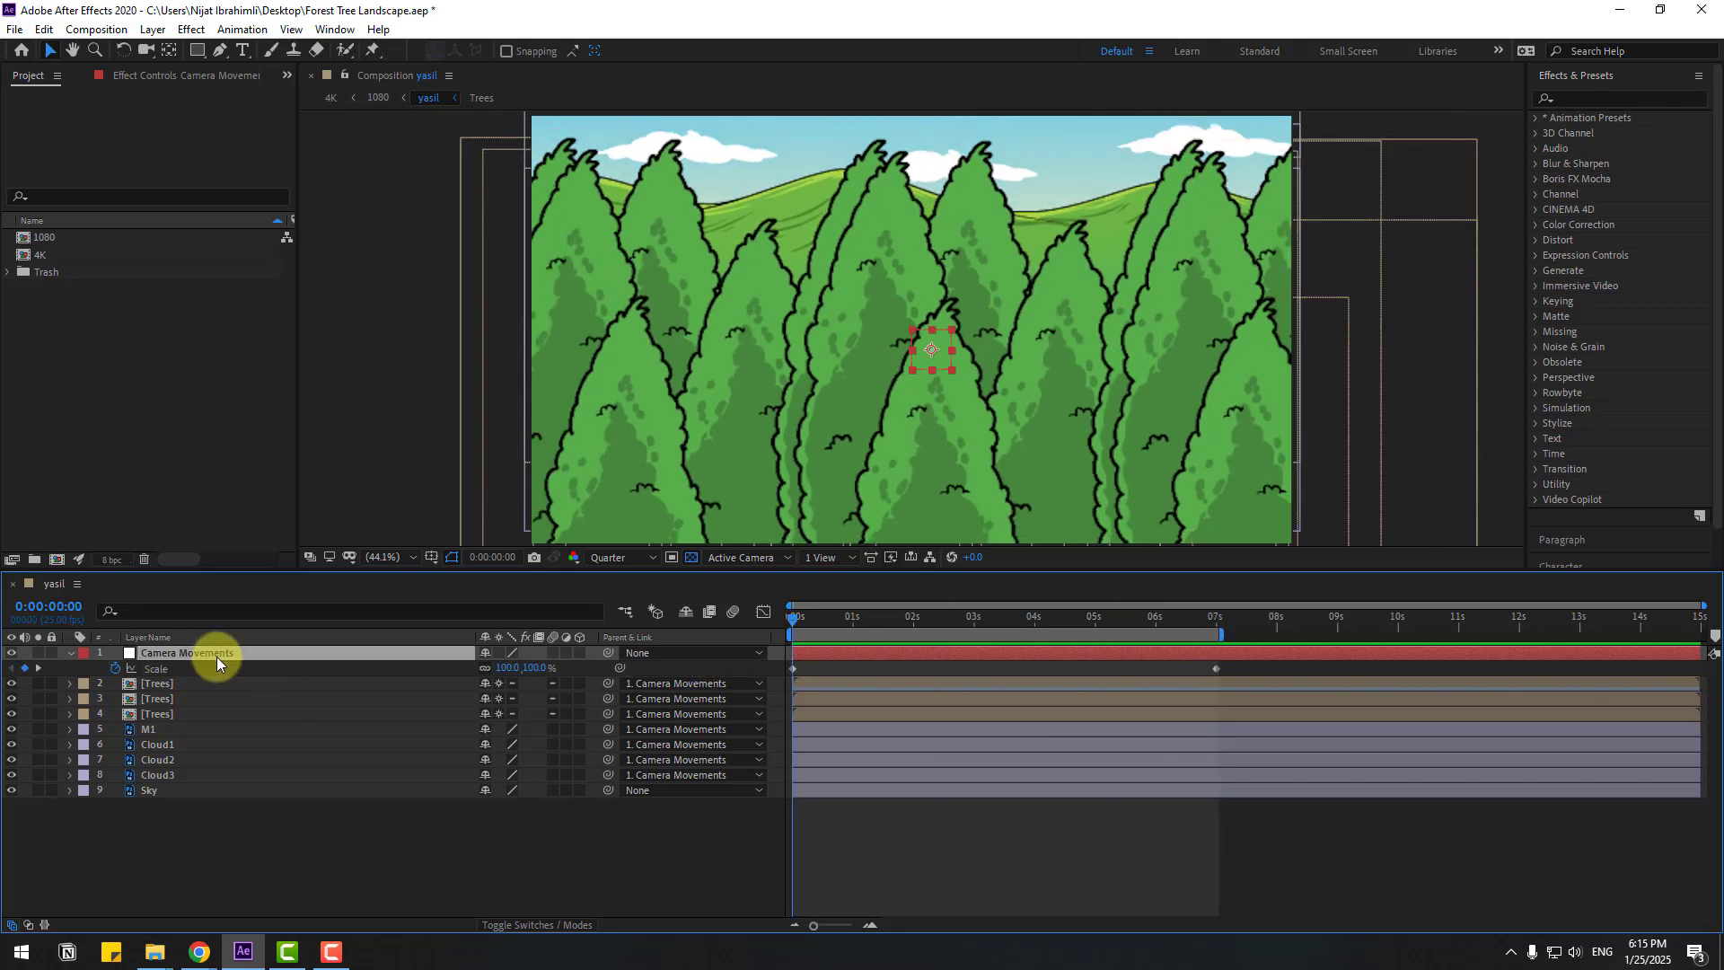
{"action": "key", "text": "shift+p"}
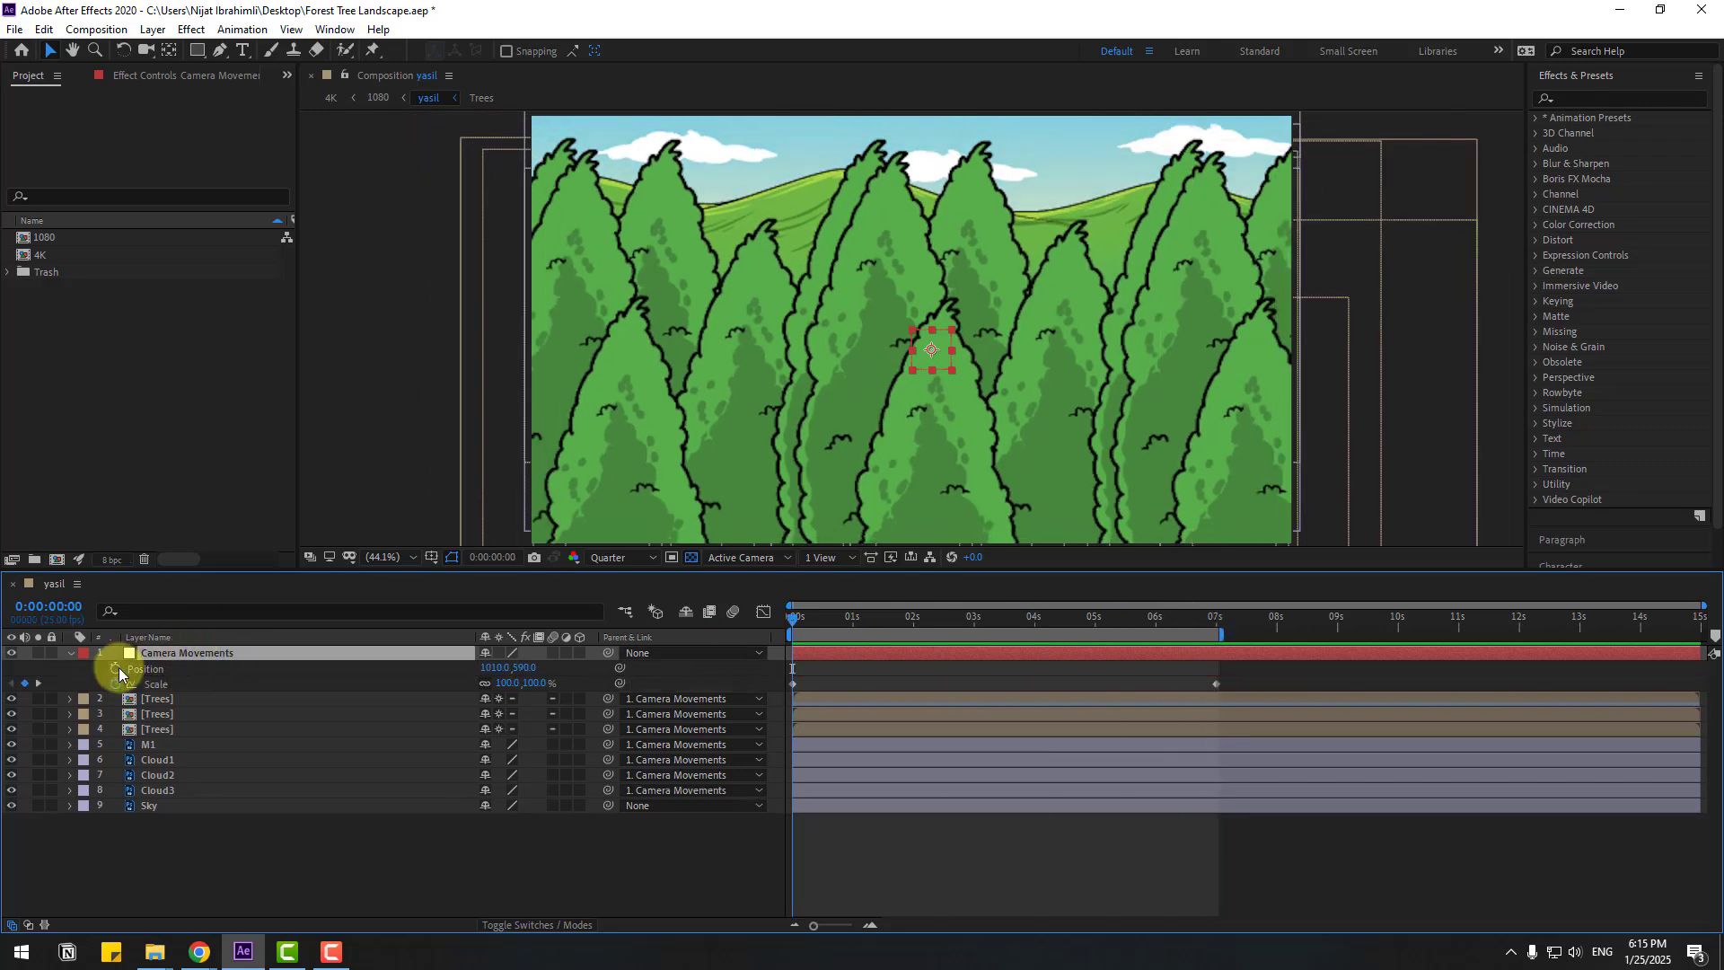
{"action": "left_click", "coordinate": [115, 668]}
{"action": "left_click_drag", "start_coordinate": [534, 667], "coordinate": [505, 667]}
{"action": "left_click_drag", "start_coordinate": [1051, 619], "coordinate": [1216, 620]}
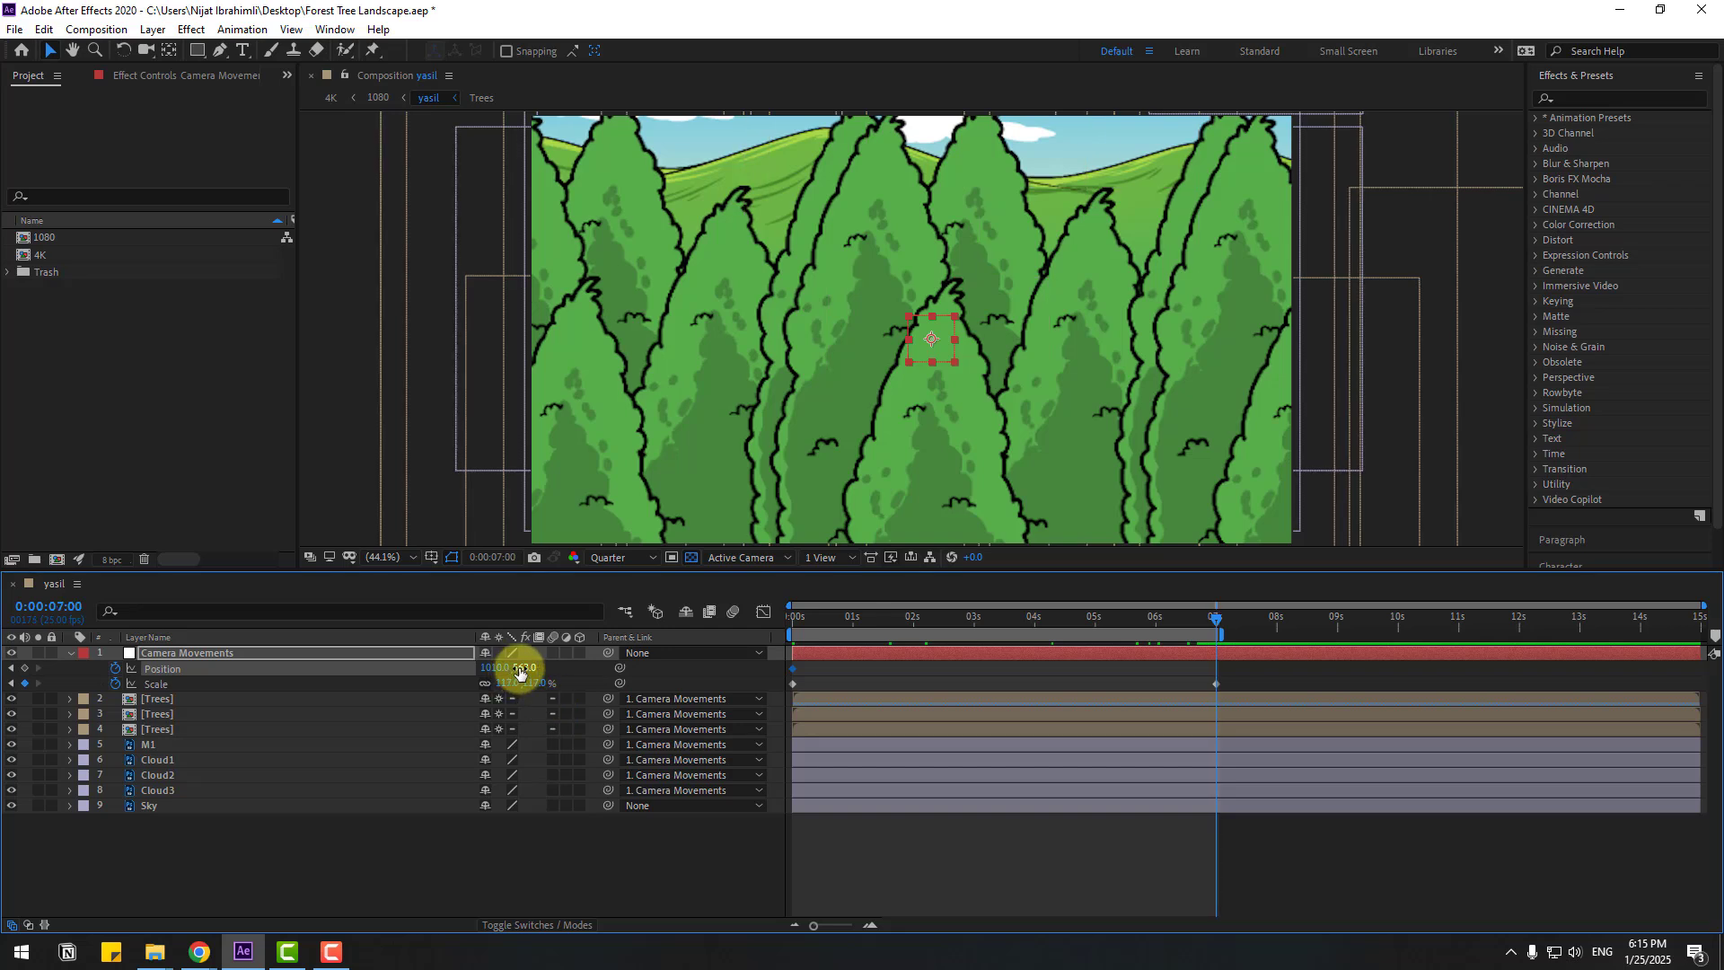
{"action": "left_click_drag", "start_coordinate": [520, 669], "coordinate": [789, 692]}
- Apply Easy Ease to the Camera Movements position and scale keyframes and preview the motion
{"action": "right_click", "coordinate": [793, 688]}
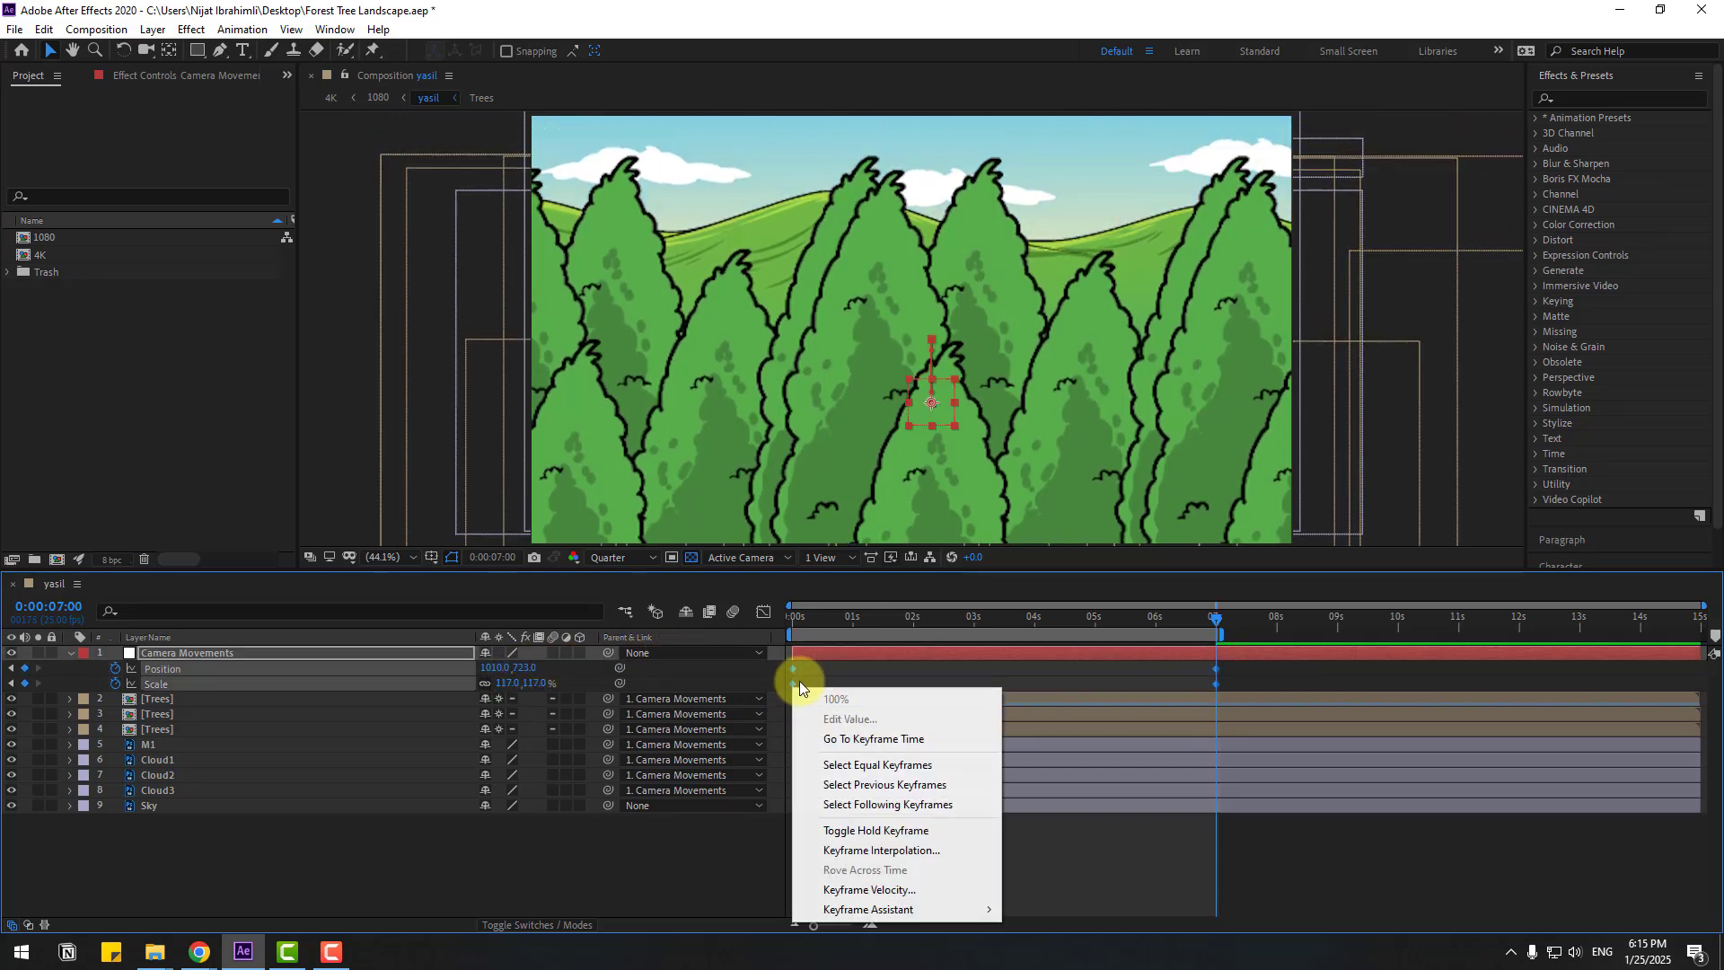
{"action": "mouse_move", "coordinate": [916, 909]}
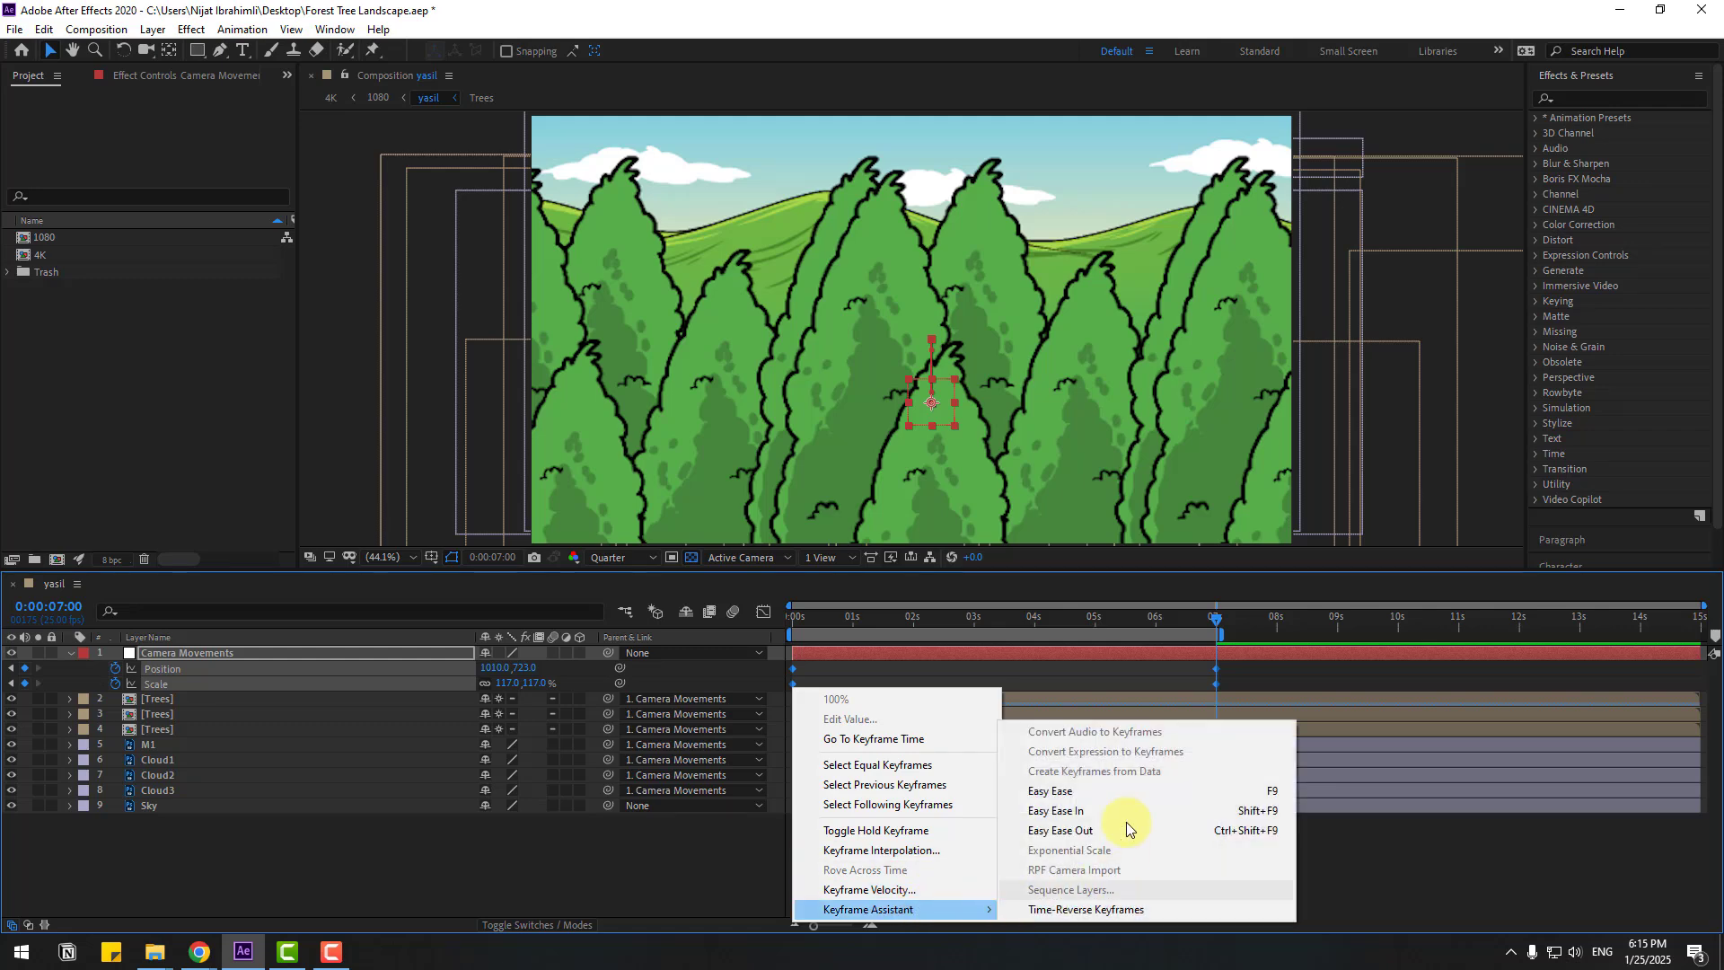
{"action": "left_click", "coordinate": [1209, 784]}
{"action": "key", "text": "space"}
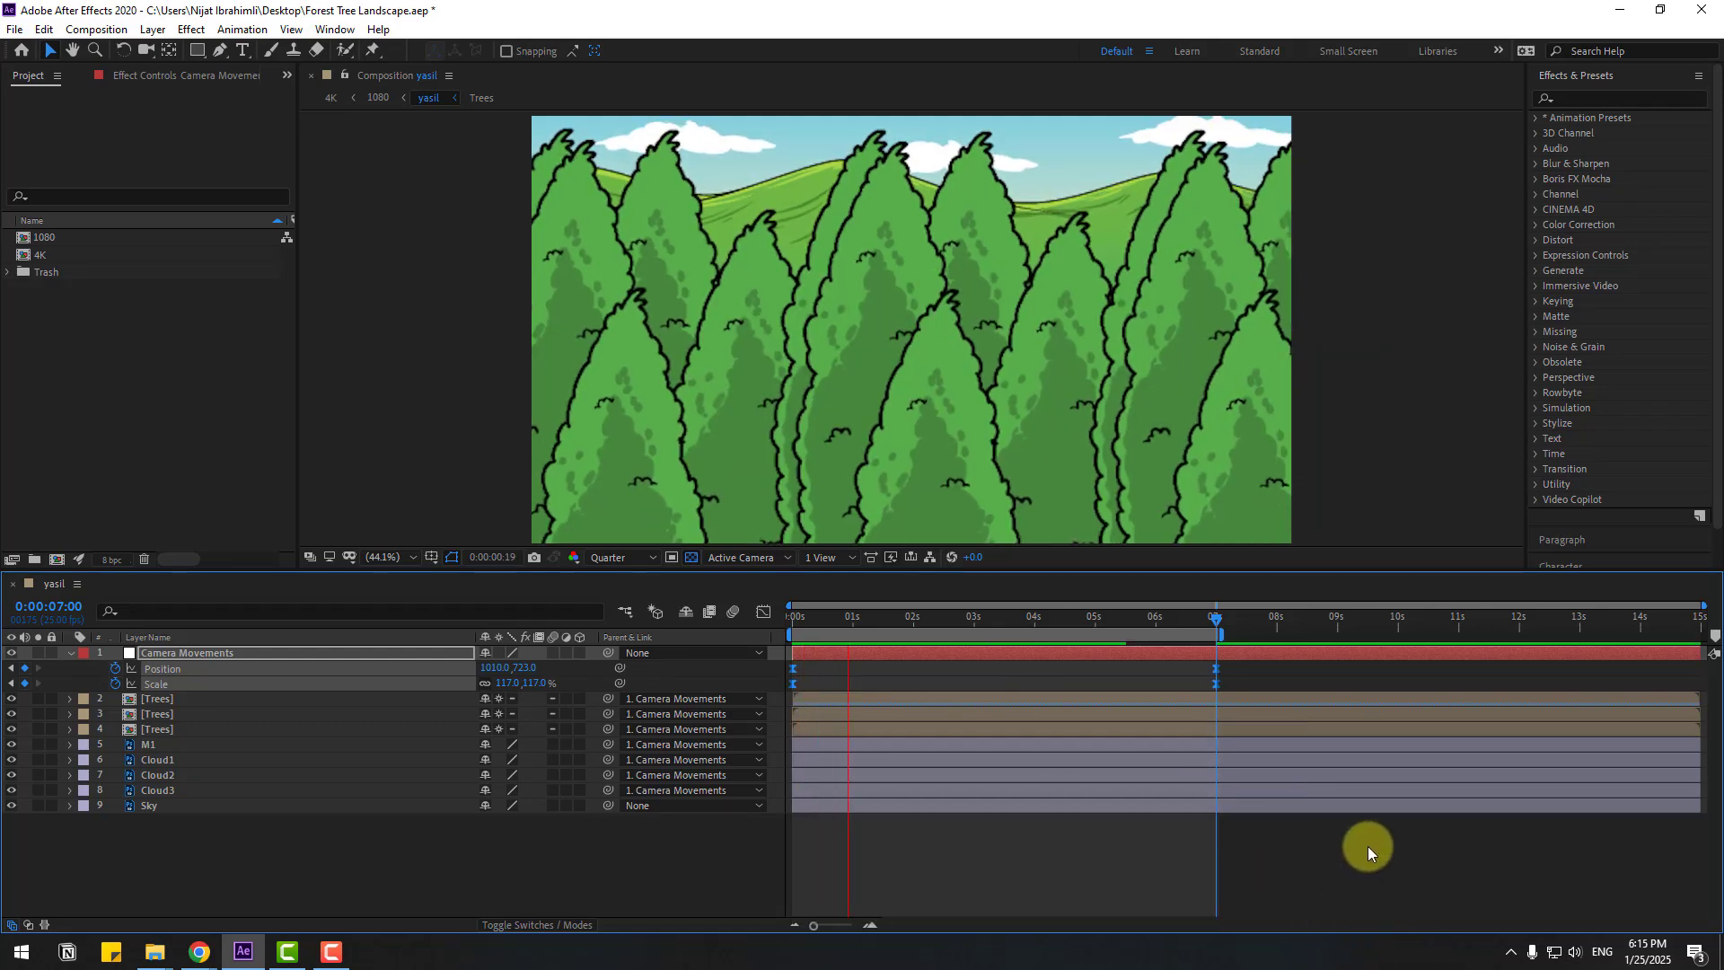
{"action": "left_click", "coordinate": [874, 619]}
{"action": "left_click", "coordinate": [786, 614]}
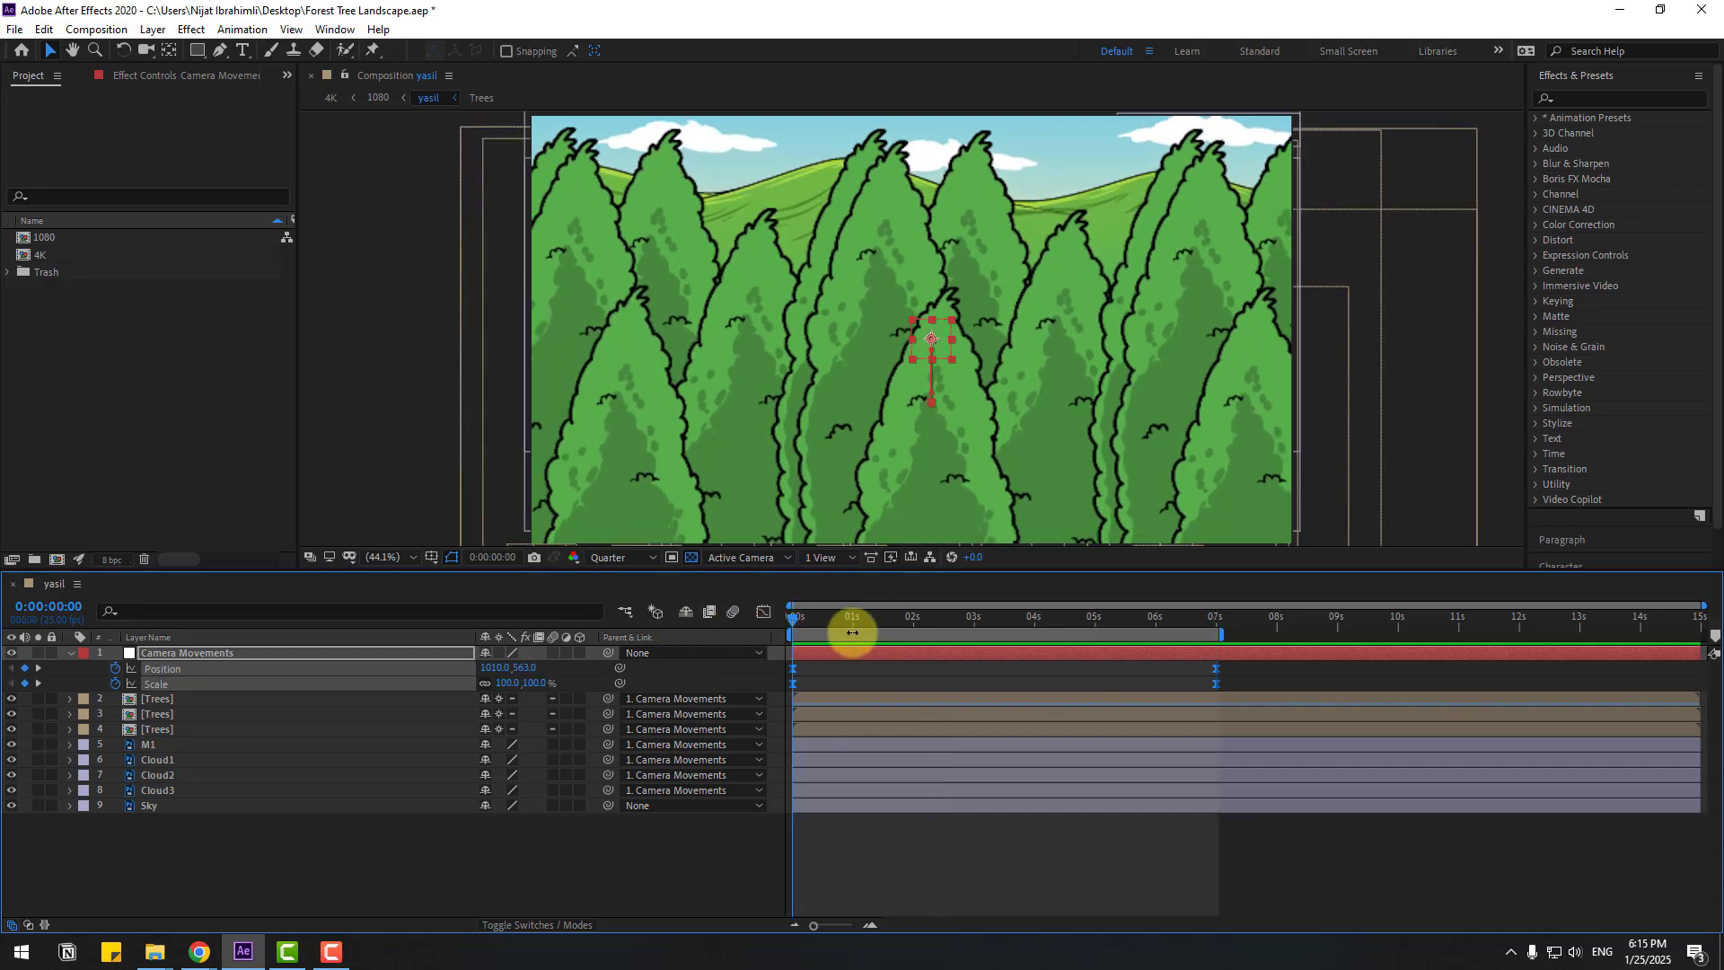
- Animate the M1 vertical position from 0.7 at 0 s to -51.3 at 7 s and preview the motion
{"action": "left_click", "coordinate": [149, 747]}
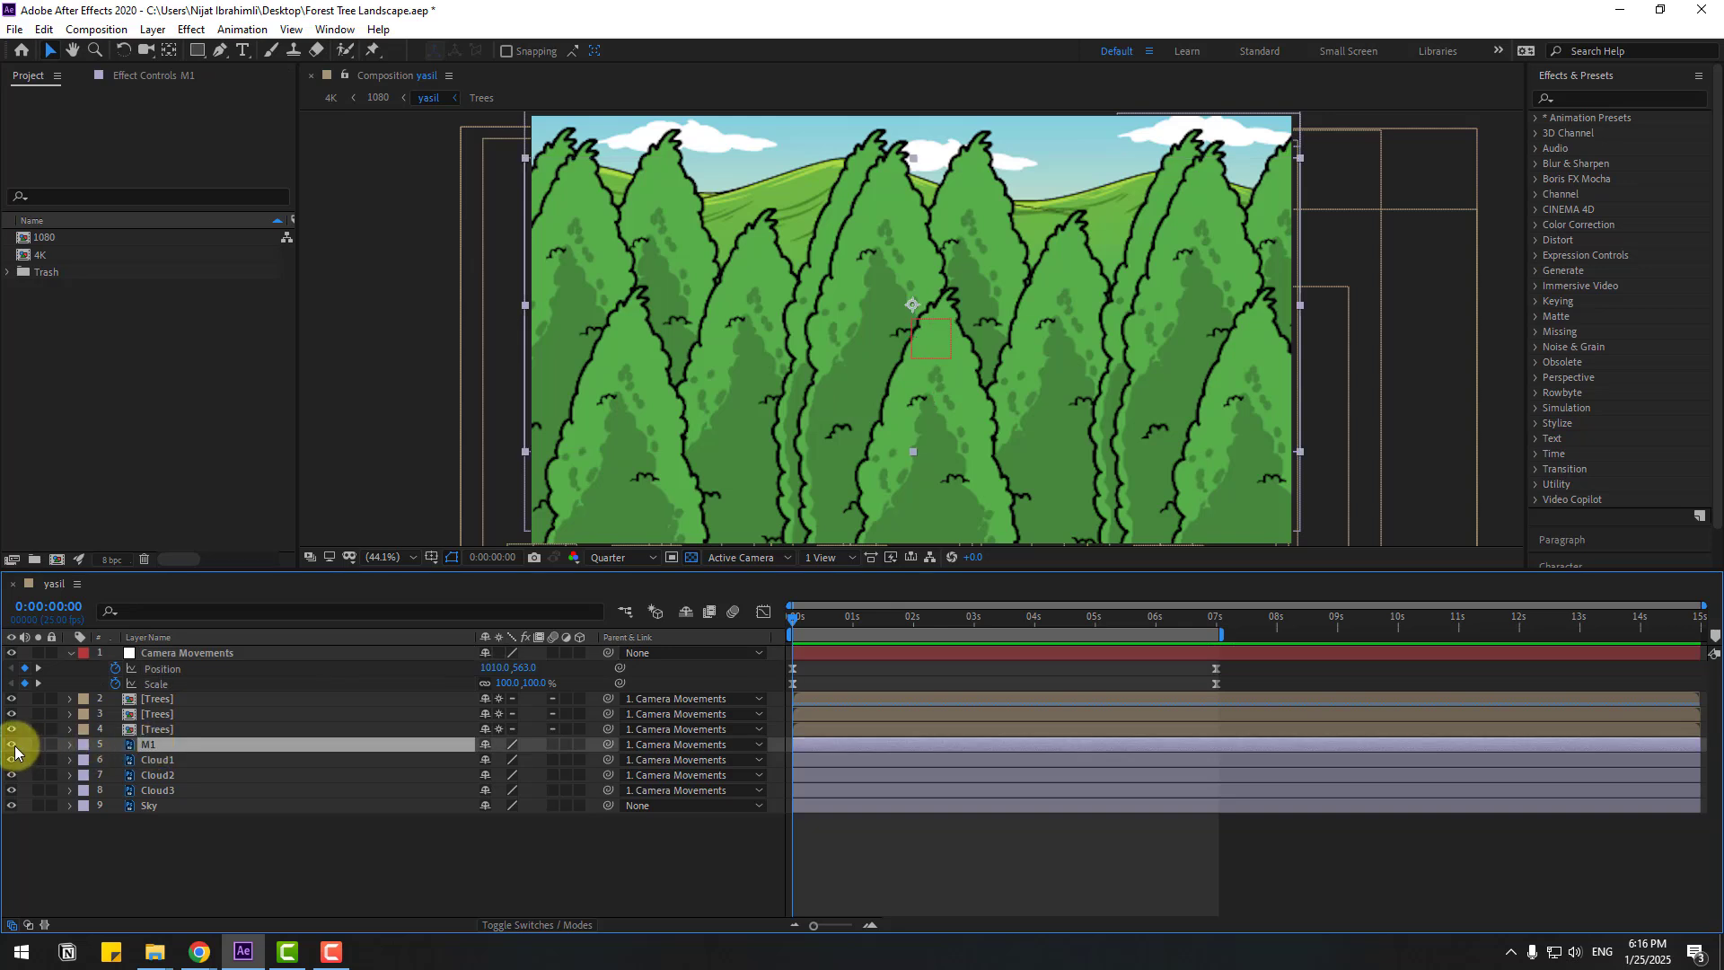
{"action": "key", "text": "p"}
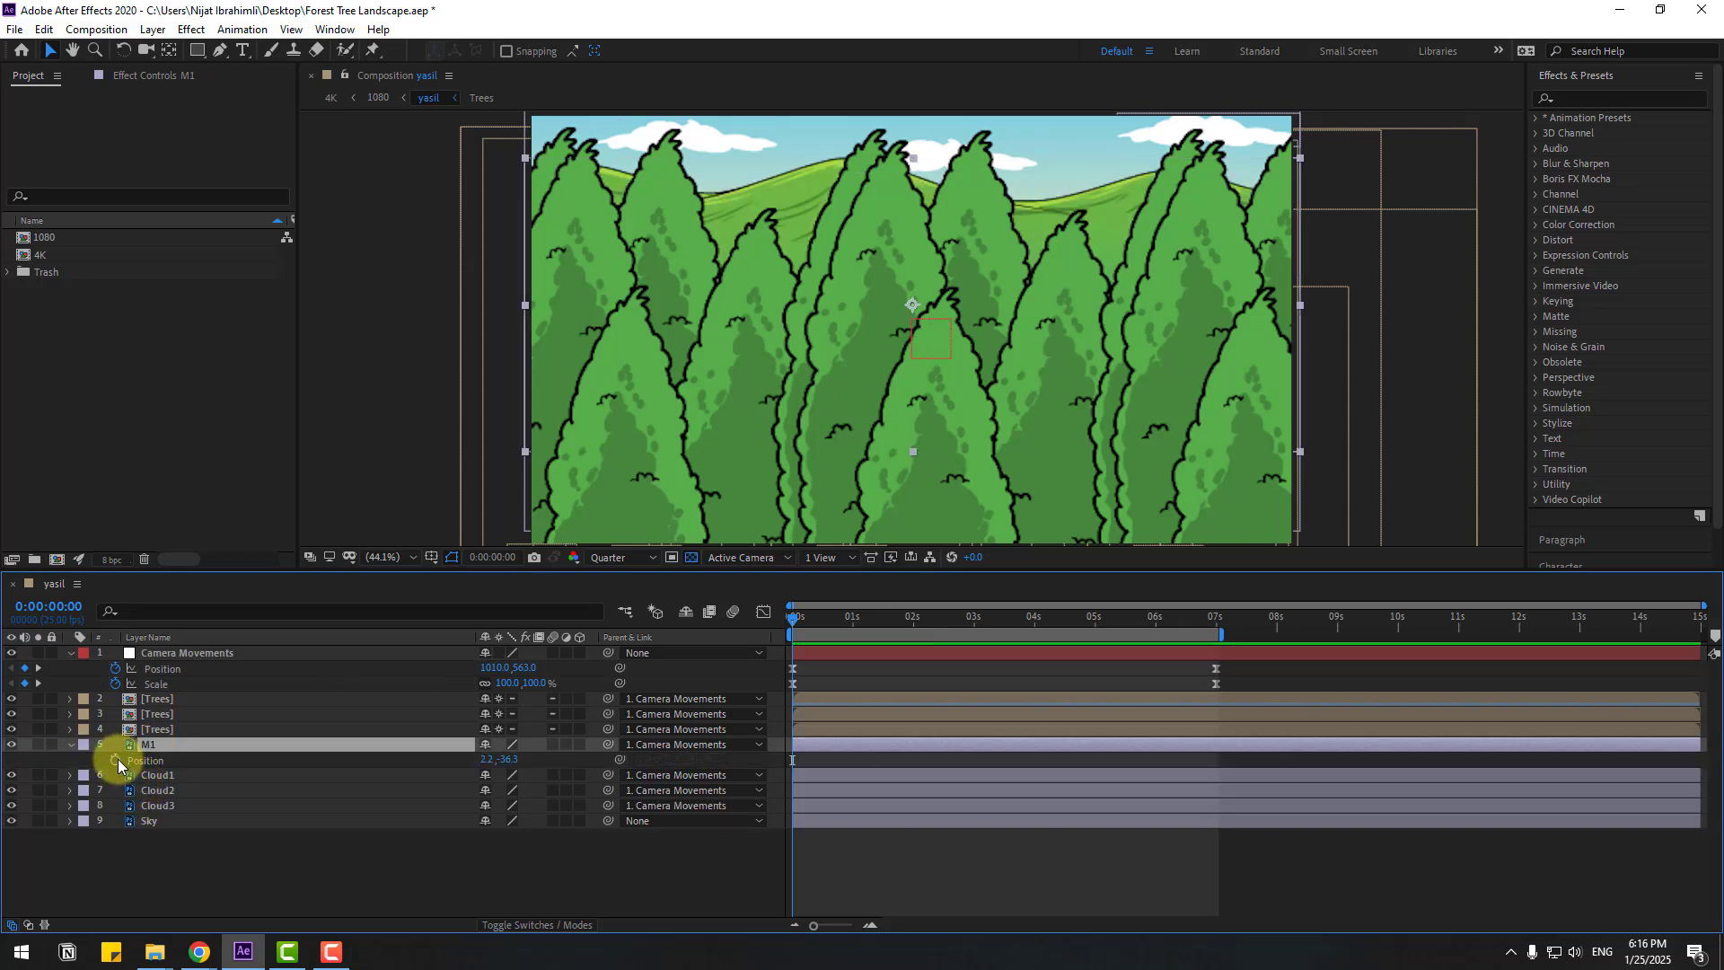
{"action": "left_click", "coordinate": [115, 759]}
{"action": "left_click_drag", "start_coordinate": [512, 759], "coordinate": [546, 760]}
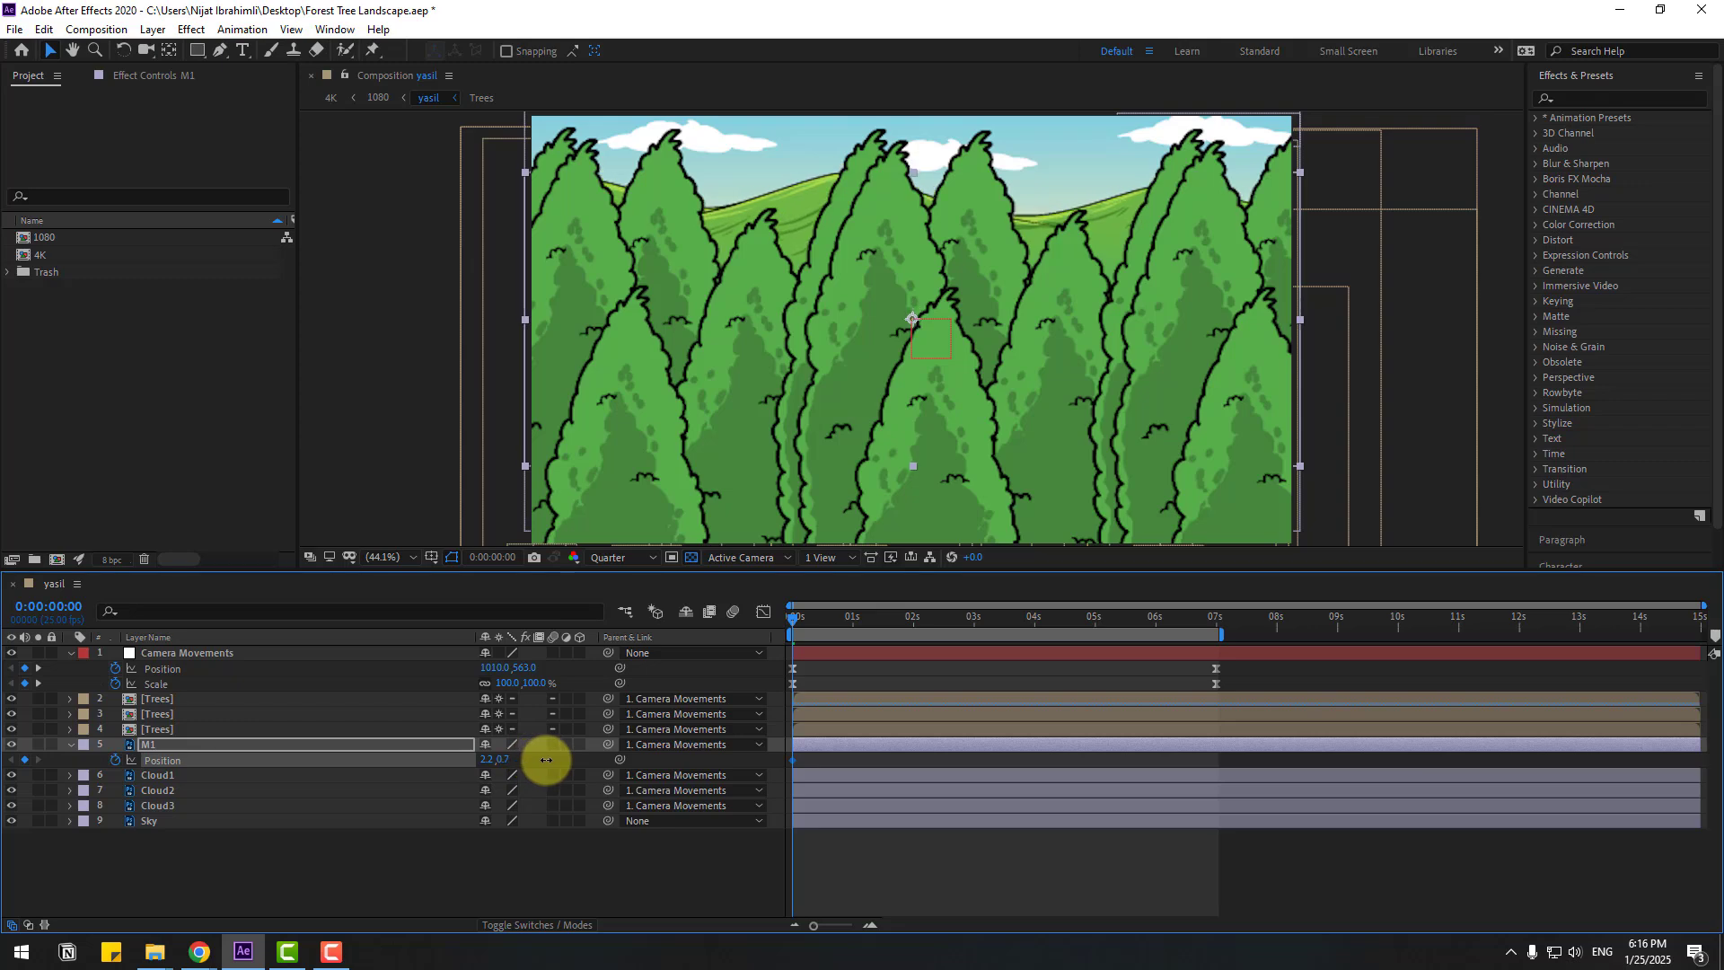
{"action": "left_click_drag", "start_coordinate": [911, 618], "coordinate": [1216, 607]}
{"action": "left_click_drag", "start_coordinate": [500, 759], "coordinate": [464, 754]}
{"action": "key", "text": "space"}
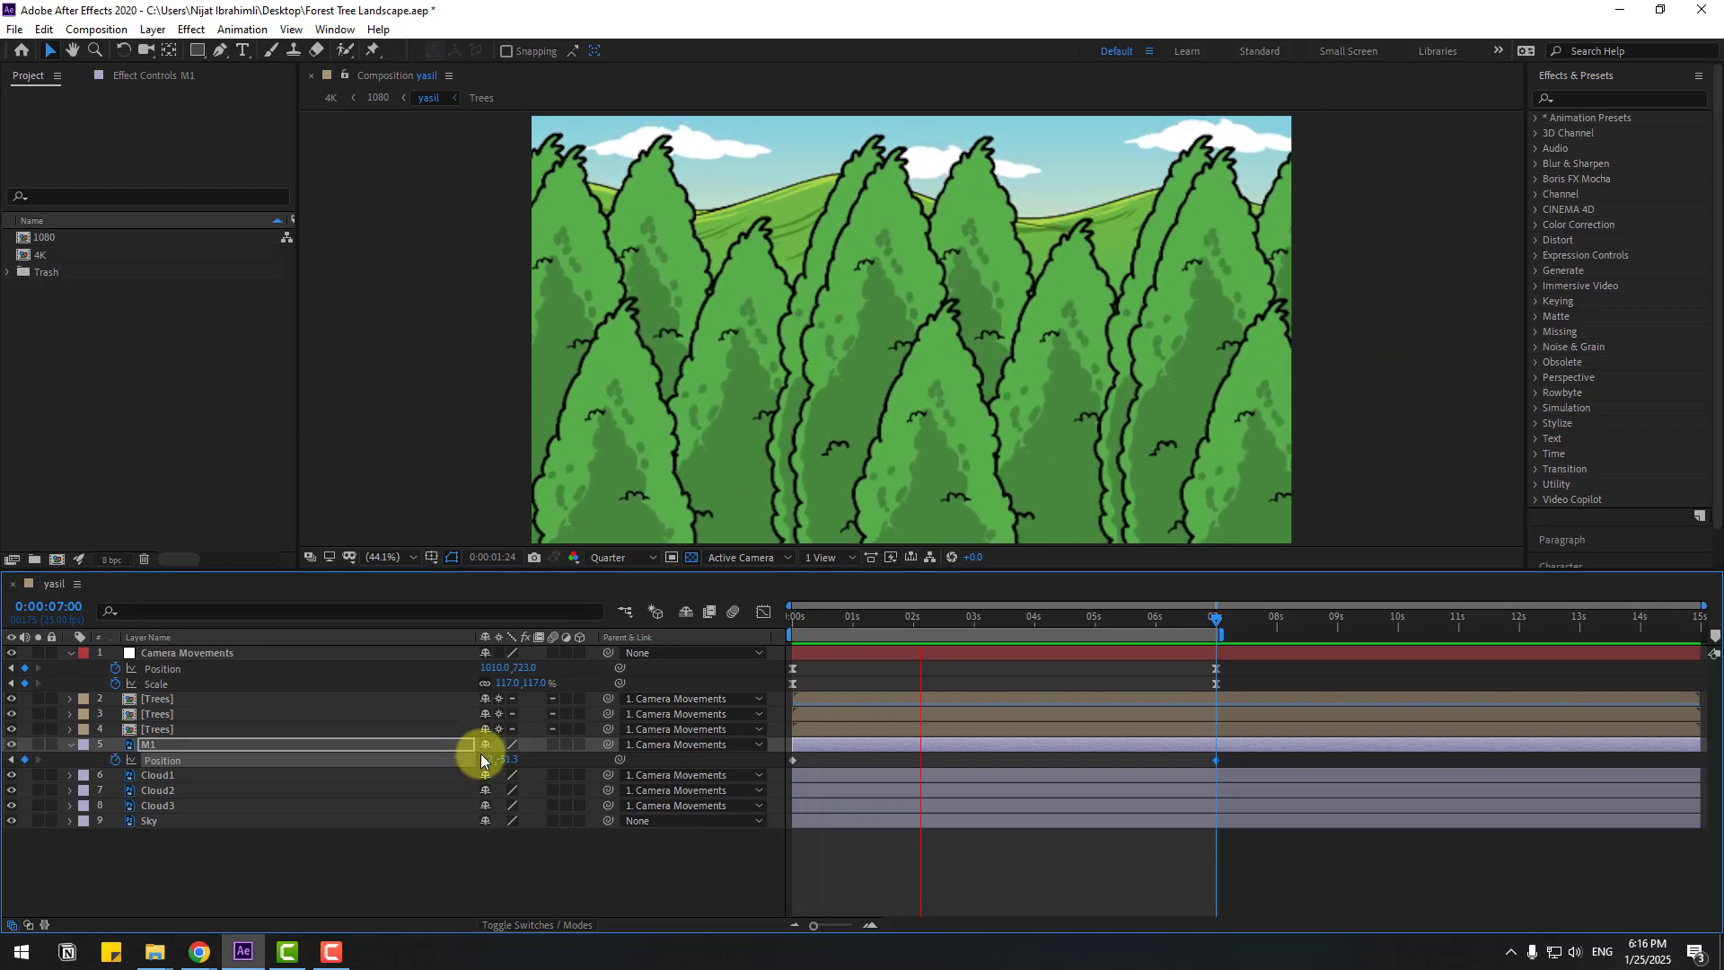
- Set starting position keyframes at 0 s on the Cloud1, Cloud2 and Cloud3 layers
{"action": "left_click", "coordinate": [208, 774]}
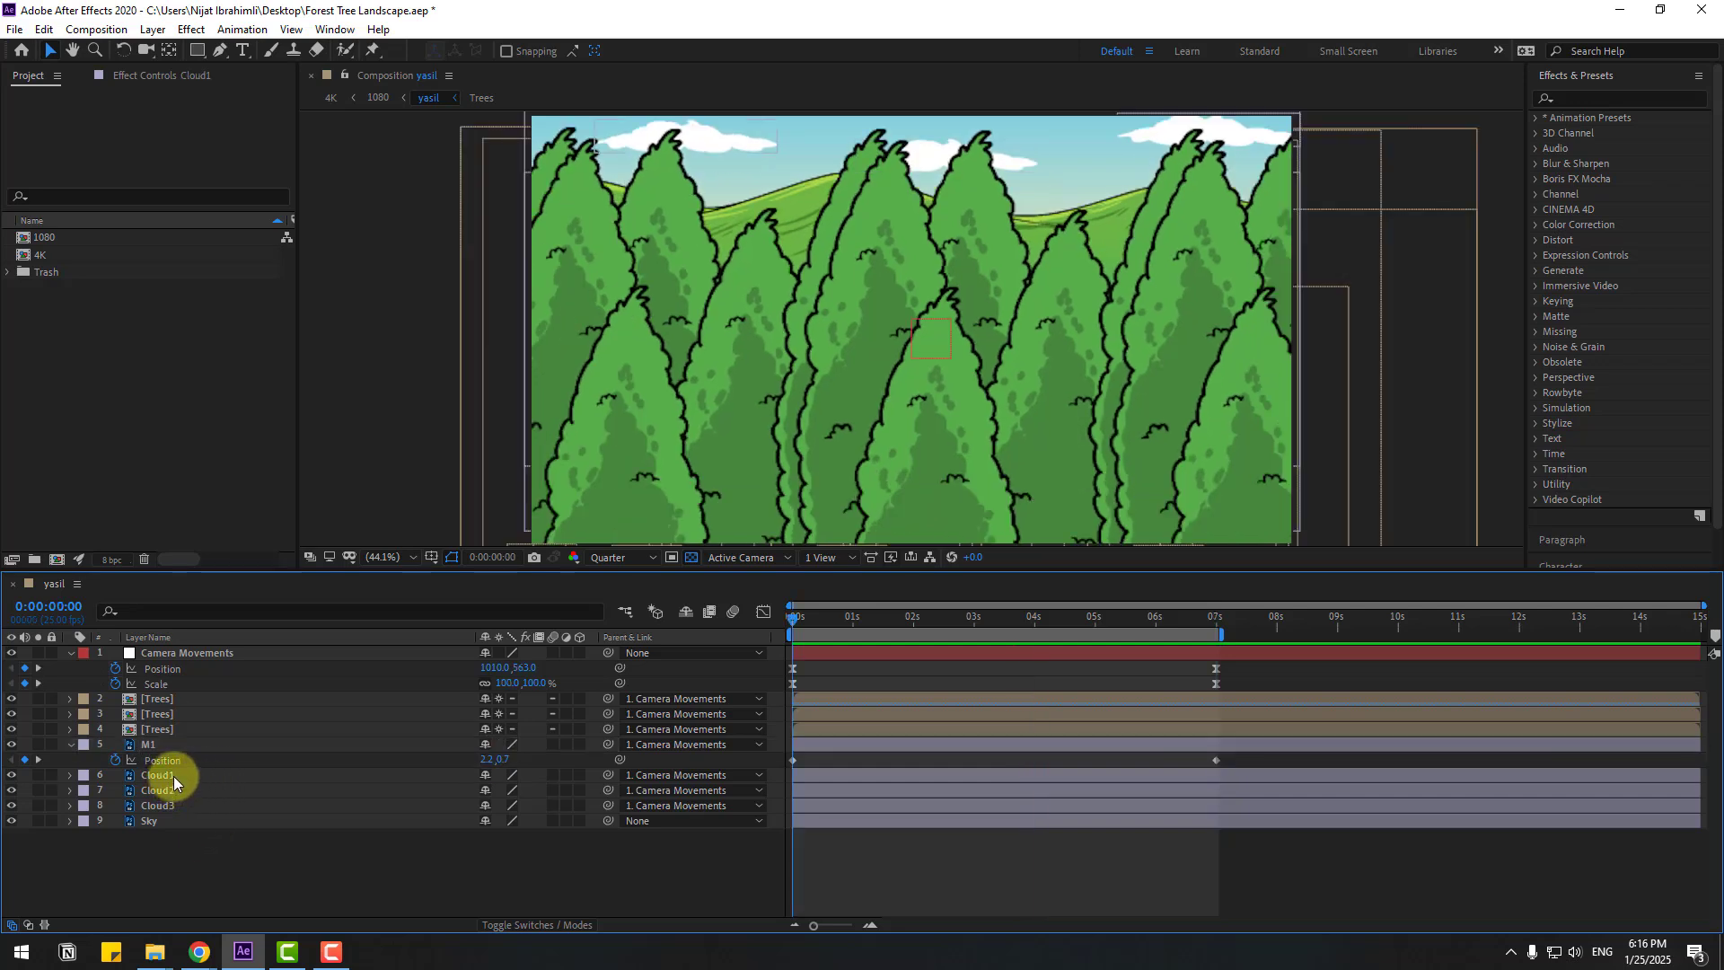
{"action": "left_click", "coordinate": [174, 776]}
{"action": "left_click", "coordinate": [160, 790], "text": "ctrl"}
{"action": "left_click", "coordinate": [176, 806], "text": "ctrl"}
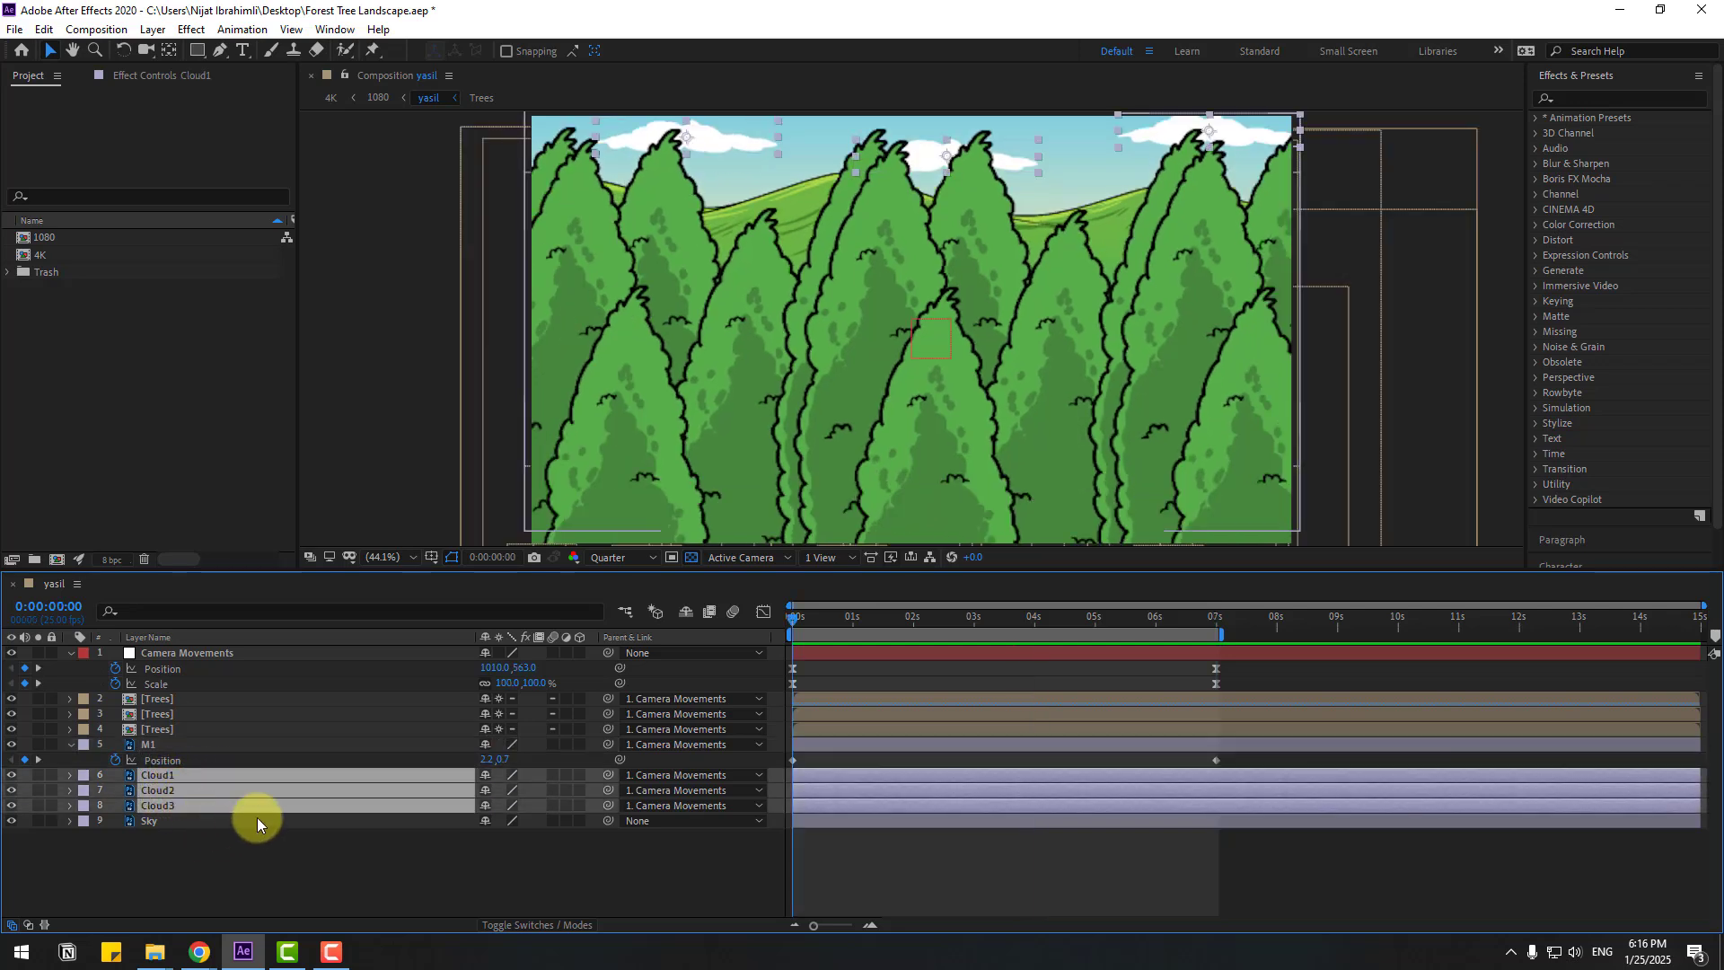
{"action": "key", "text": "p"}
{"action": "left_click", "coordinate": [115, 790]}
{"action": "left_click", "coordinate": [115, 821]}
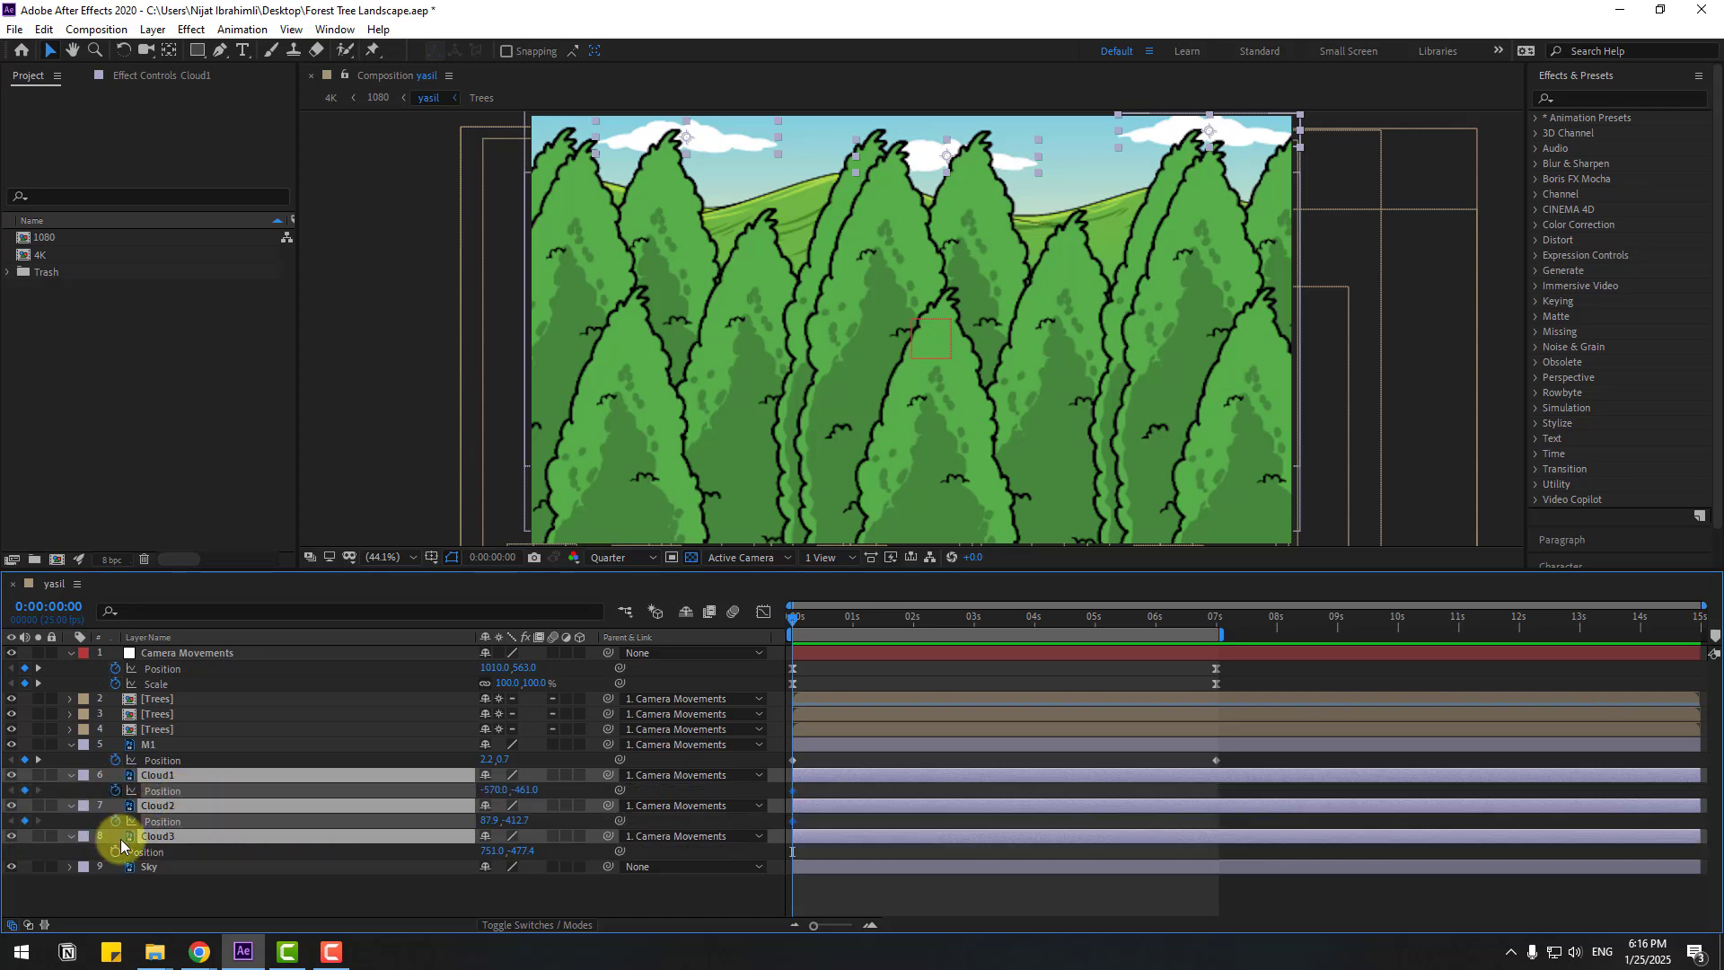
{"action": "left_click", "coordinate": [115, 851]}
- At 7 s, set the horizontal positions of Cloud1 to -649, Cloud2 to 167.9 and Cloud3 to 672, and preview
{"action": "left_click_drag", "start_coordinate": [1077, 619], "coordinate": [1216, 623]}
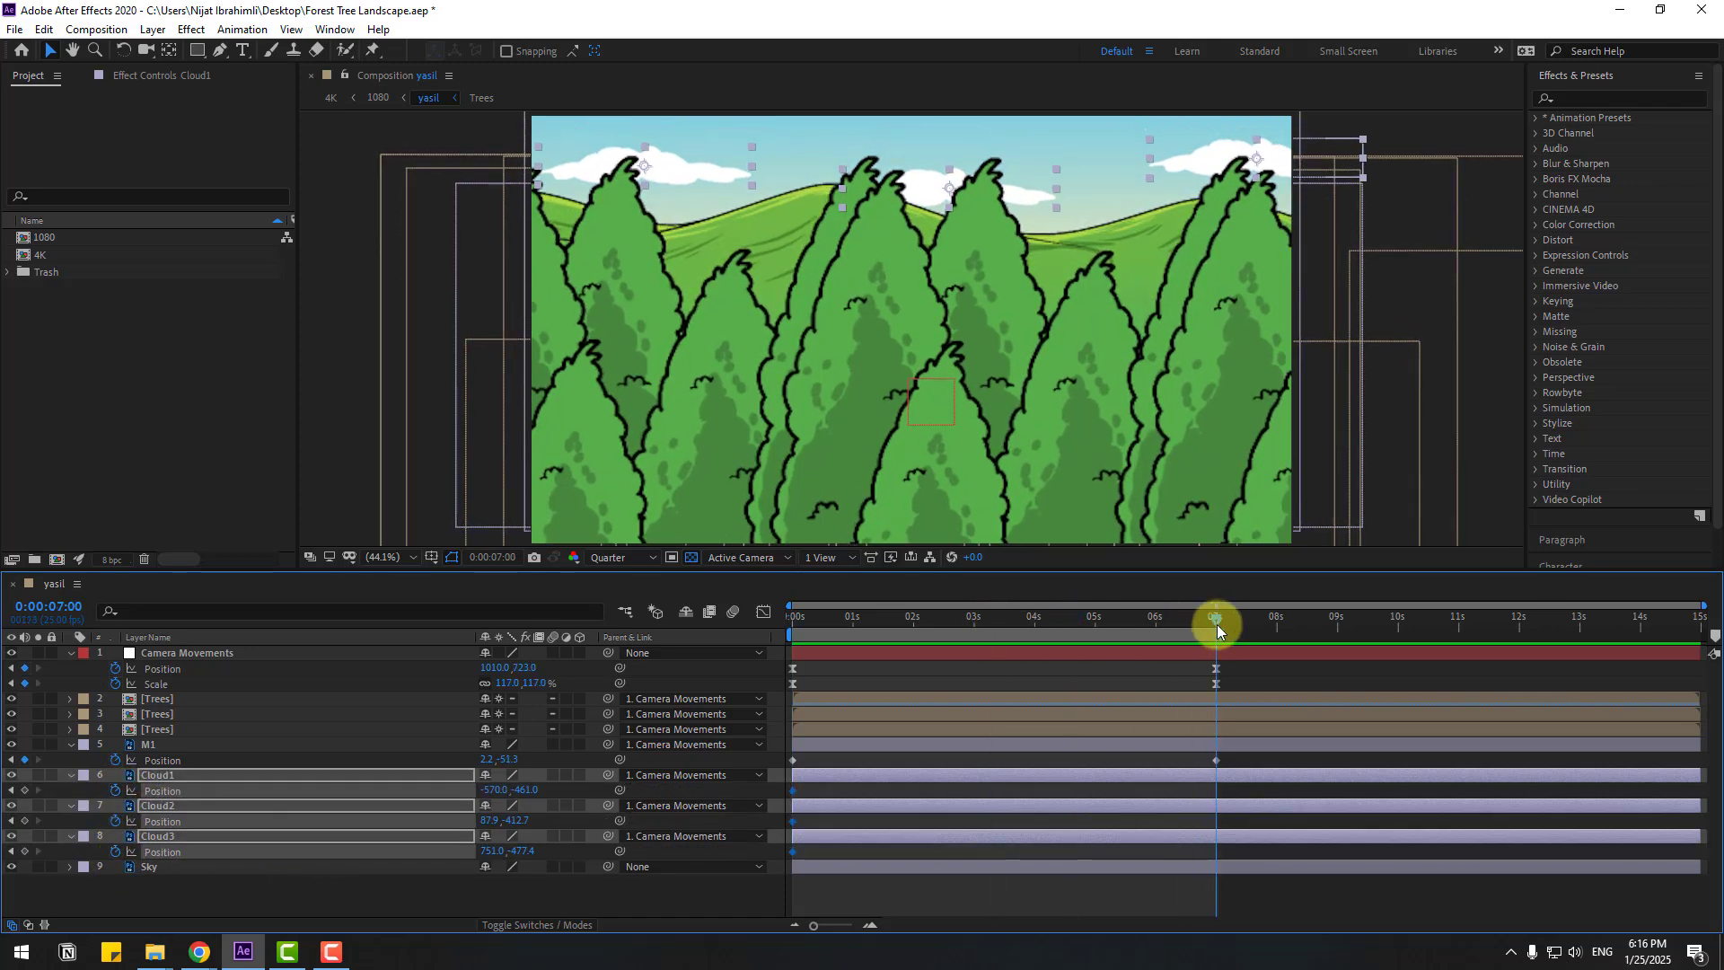
{"action": "key", "text": "F2"}
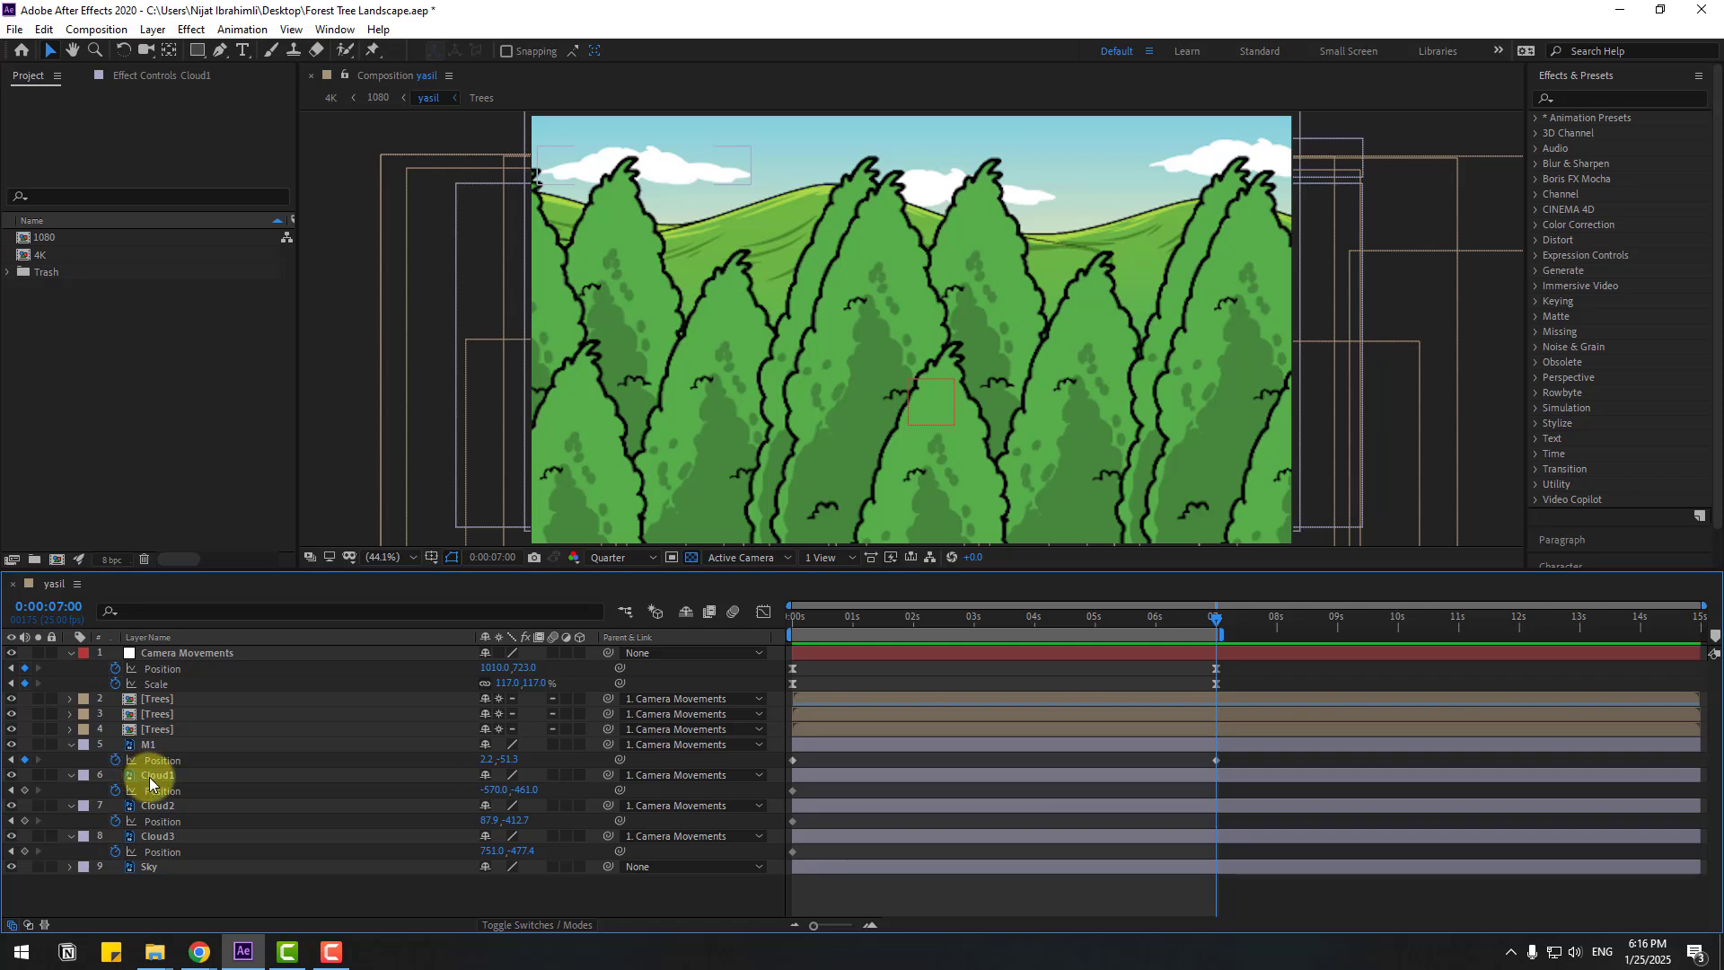
{"action": "left_click", "coordinate": [149, 781]}
{"action": "left_click_drag", "start_coordinate": [496, 790], "coordinate": [414, 789]}
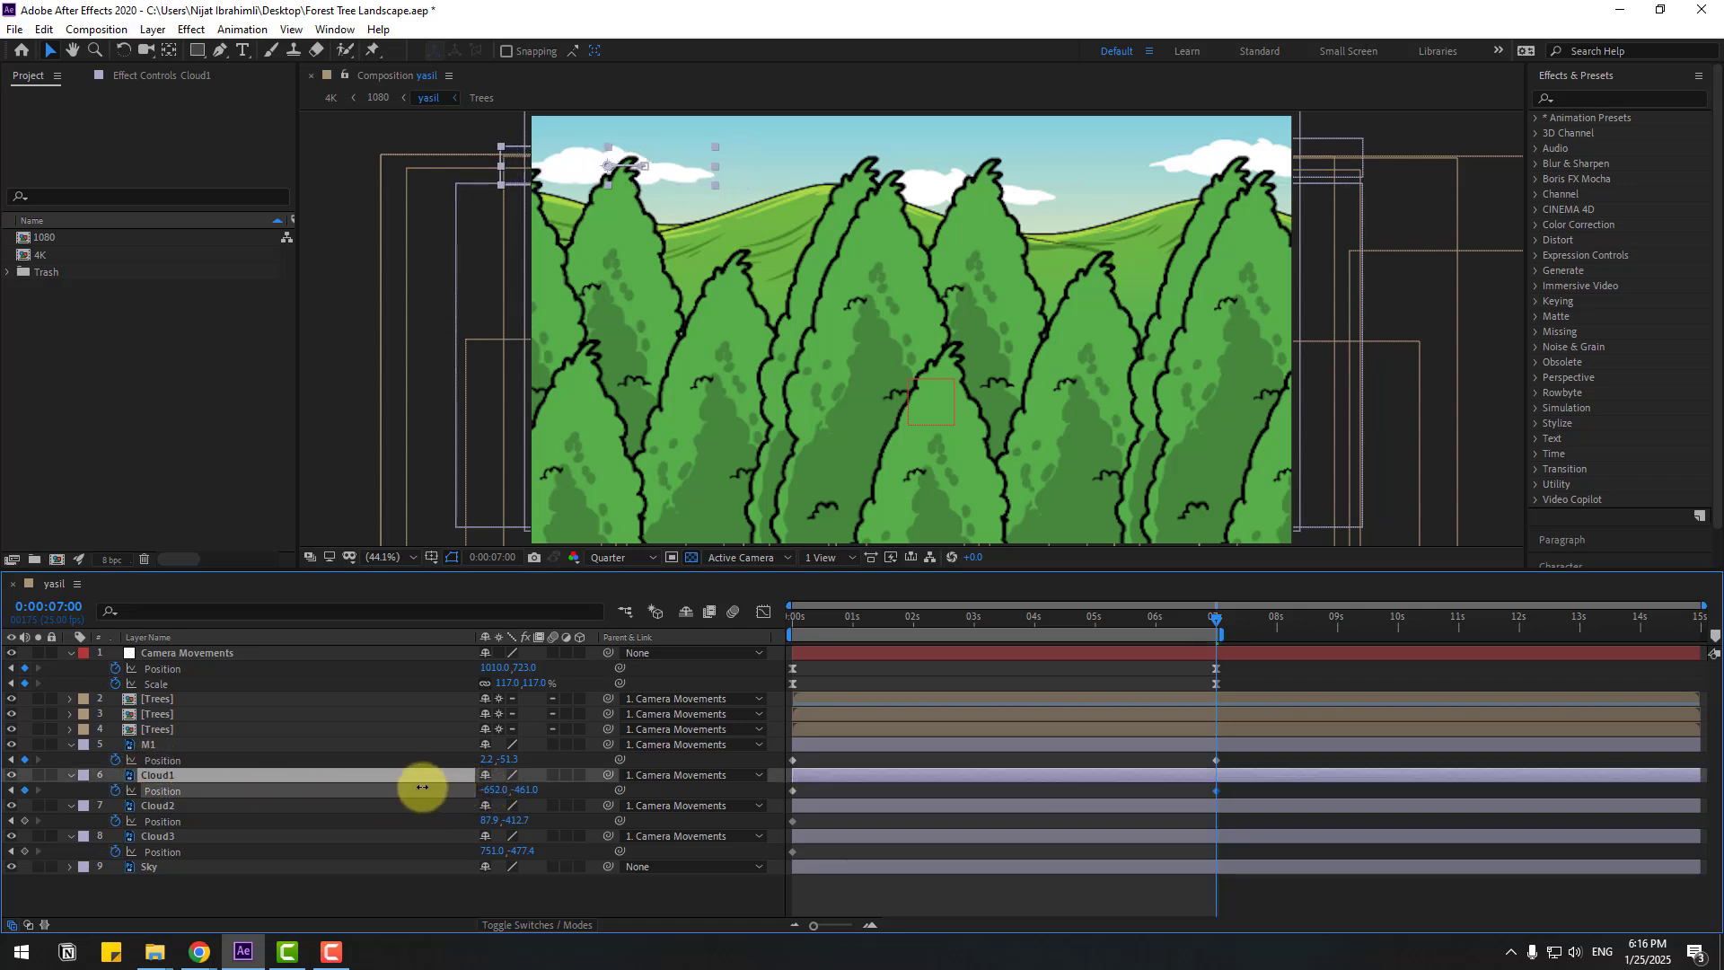
{"action": "left_click", "coordinate": [155, 805]}
{"action": "left_click_drag", "start_coordinate": [503, 821], "coordinate": [573, 819]}
{"action": "left_click", "coordinate": [171, 837]}
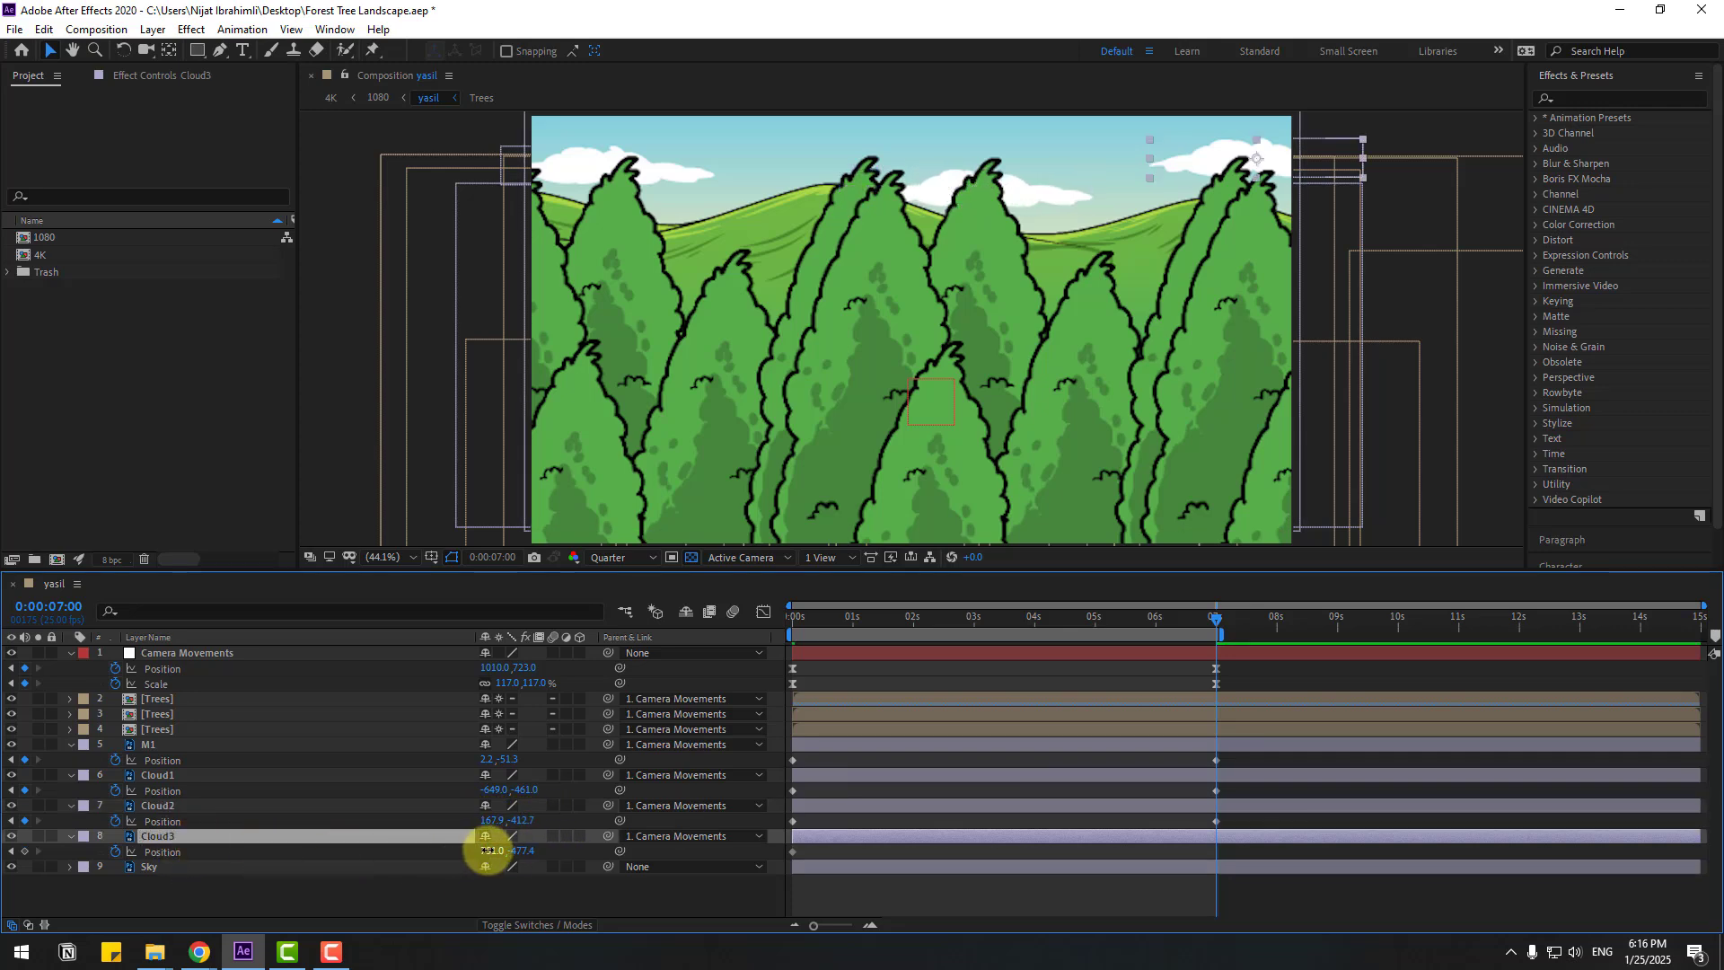
{"action": "left_click_drag", "start_coordinate": [486, 851], "coordinate": [416, 846]}
{"action": "key", "text": "space"}
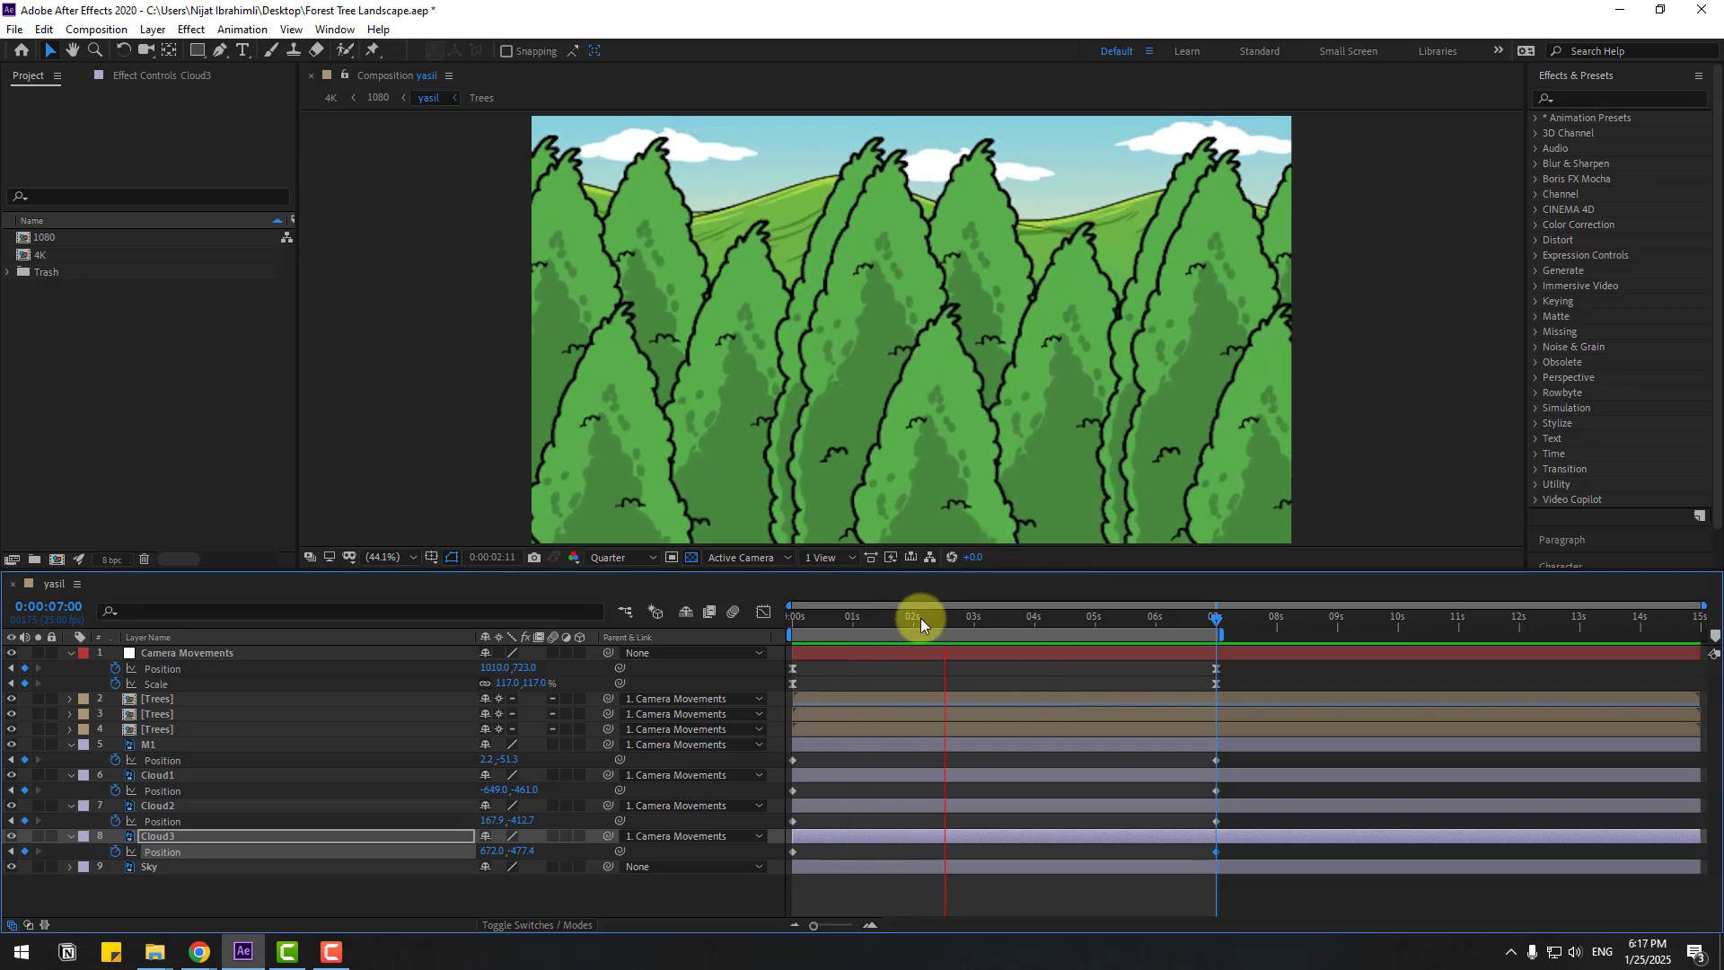
- Return to 0 s and collapse the properties of M1 and the three Cloud layers
{"action": "left_click_drag", "start_coordinate": [920, 623], "coordinate": [743, 623]}
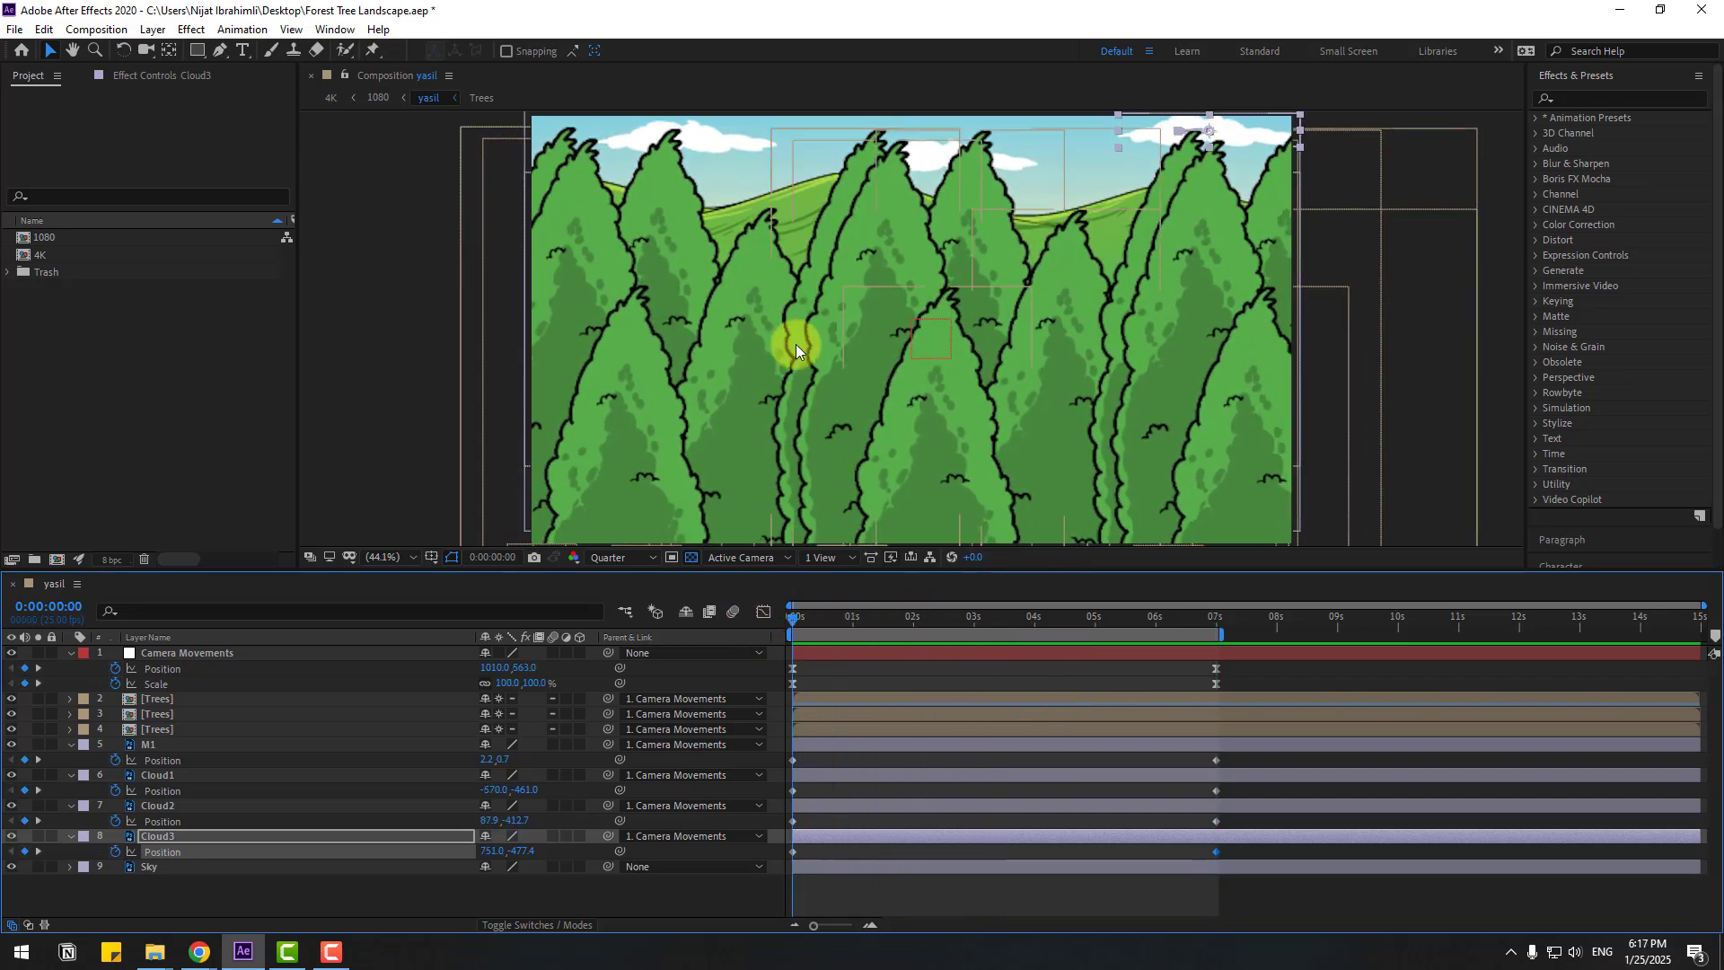
{"action": "left_click", "coordinate": [71, 744]}
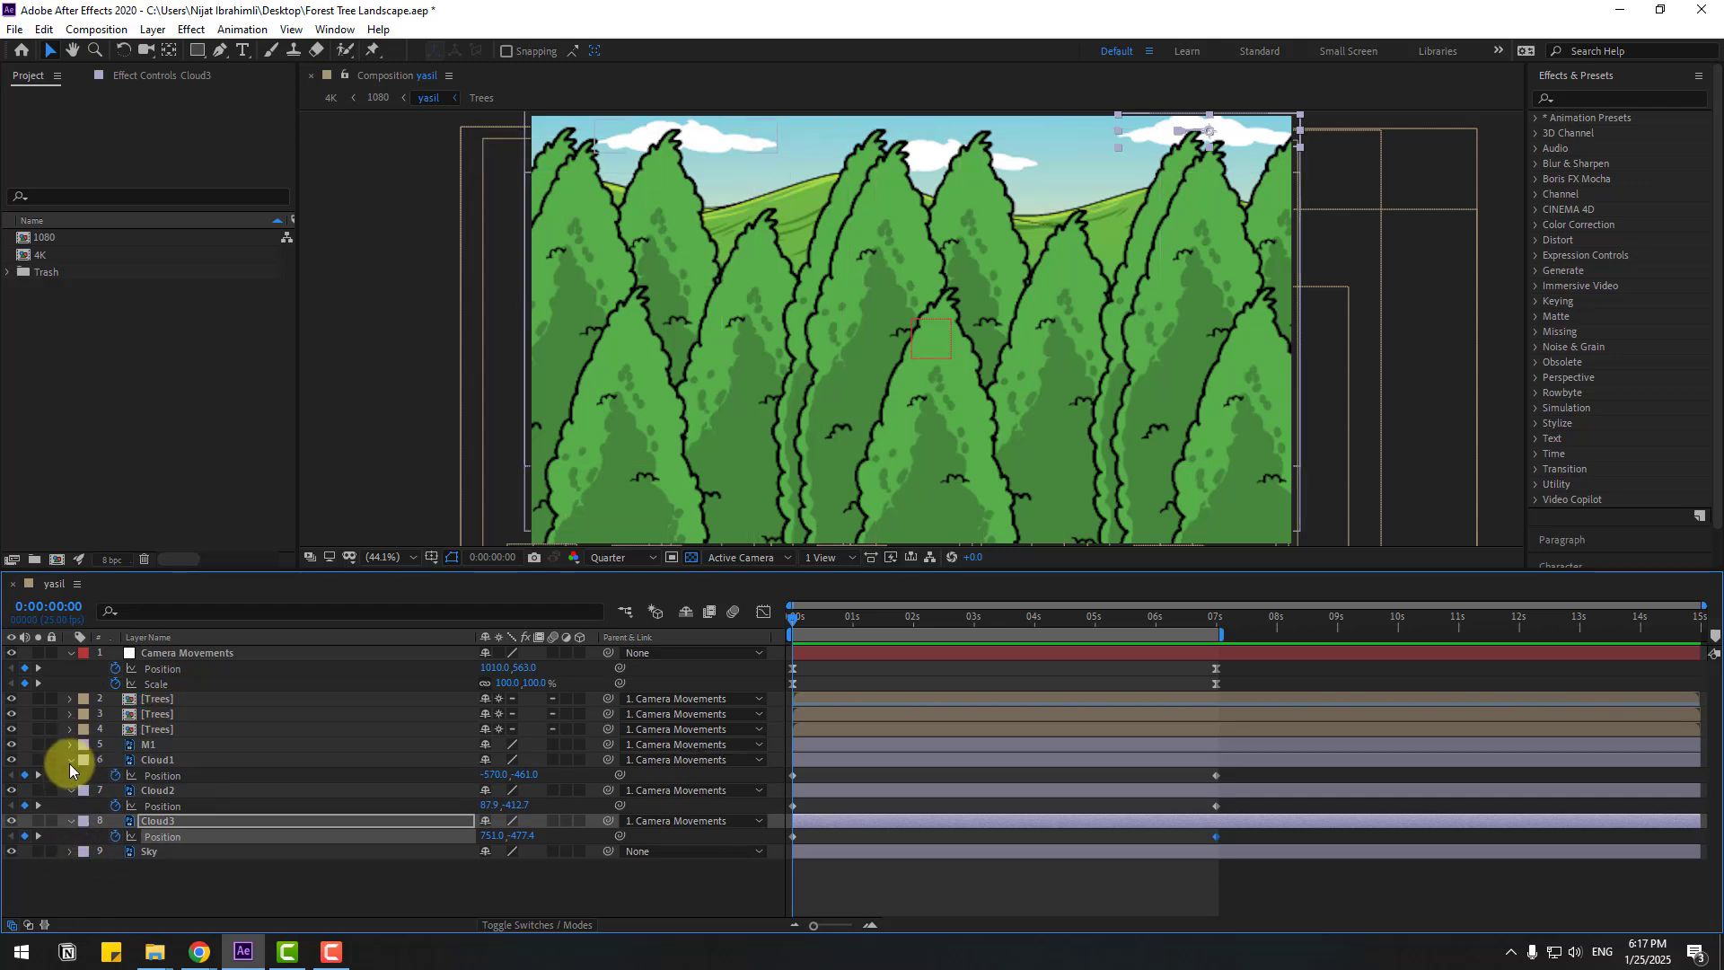
{"action": "left_click", "coordinate": [71, 762]}
{"action": "left_click", "coordinate": [71, 775]}
{"action": "left_click", "coordinate": [71, 791]}
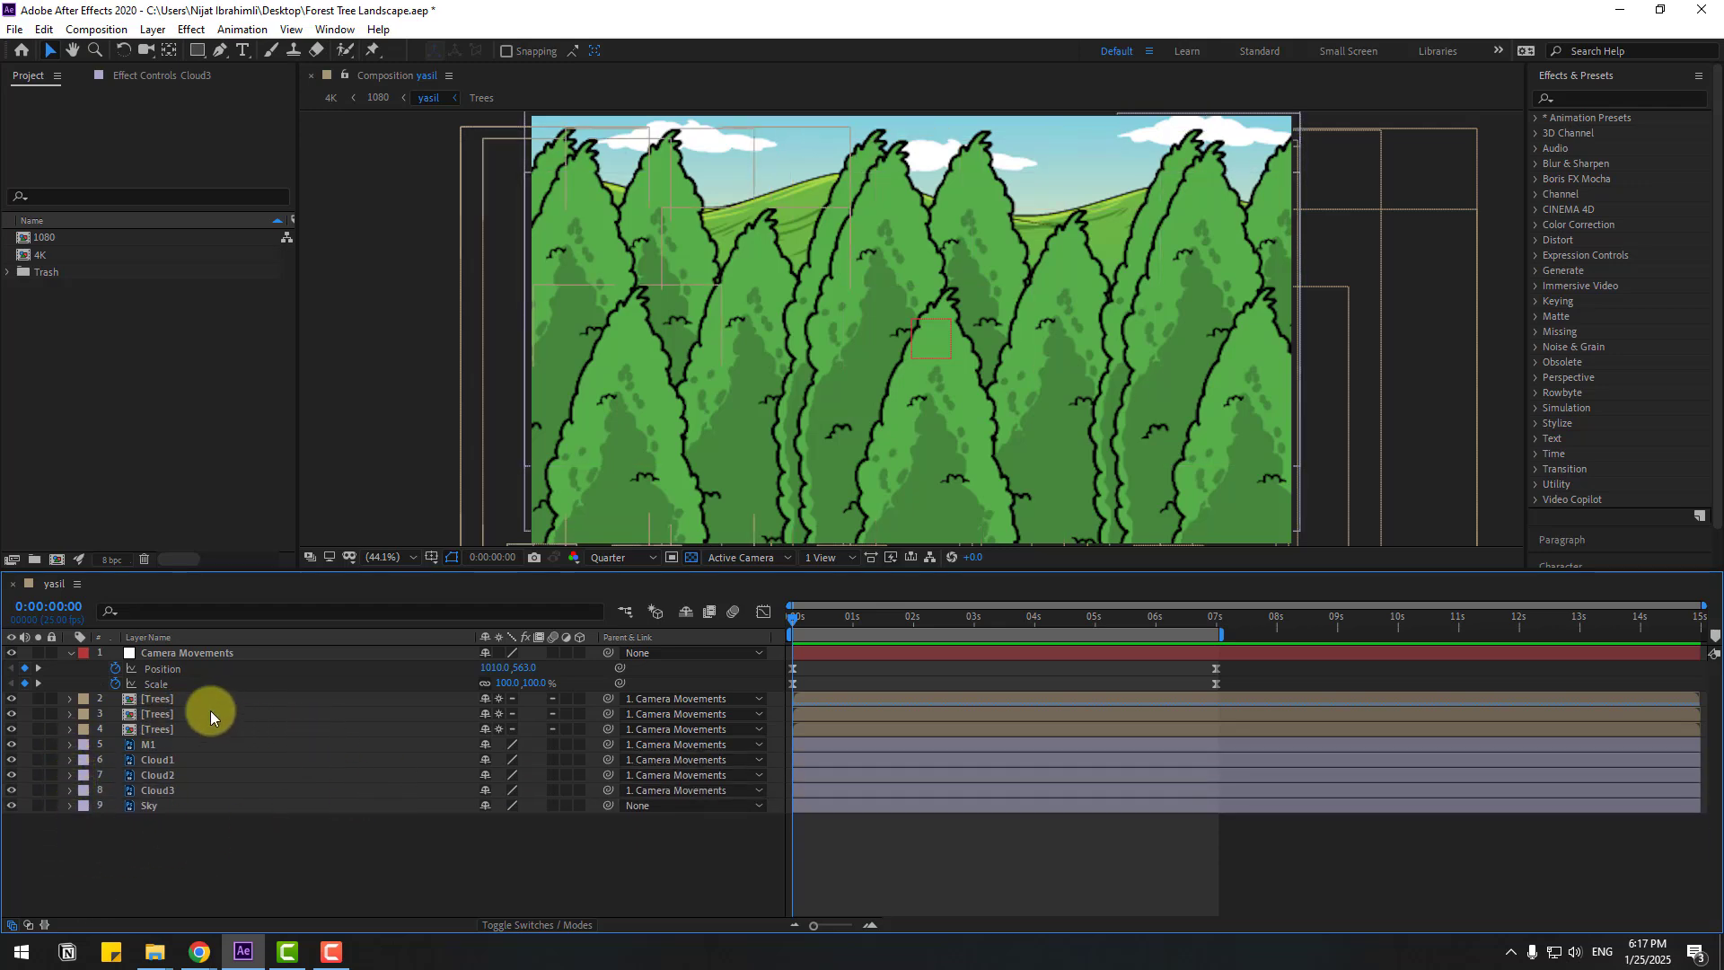
- Open the topmost Trees precomposition, go to 0 s and look over the group of trees
{"action": "double_click", "coordinate": [157, 700]}
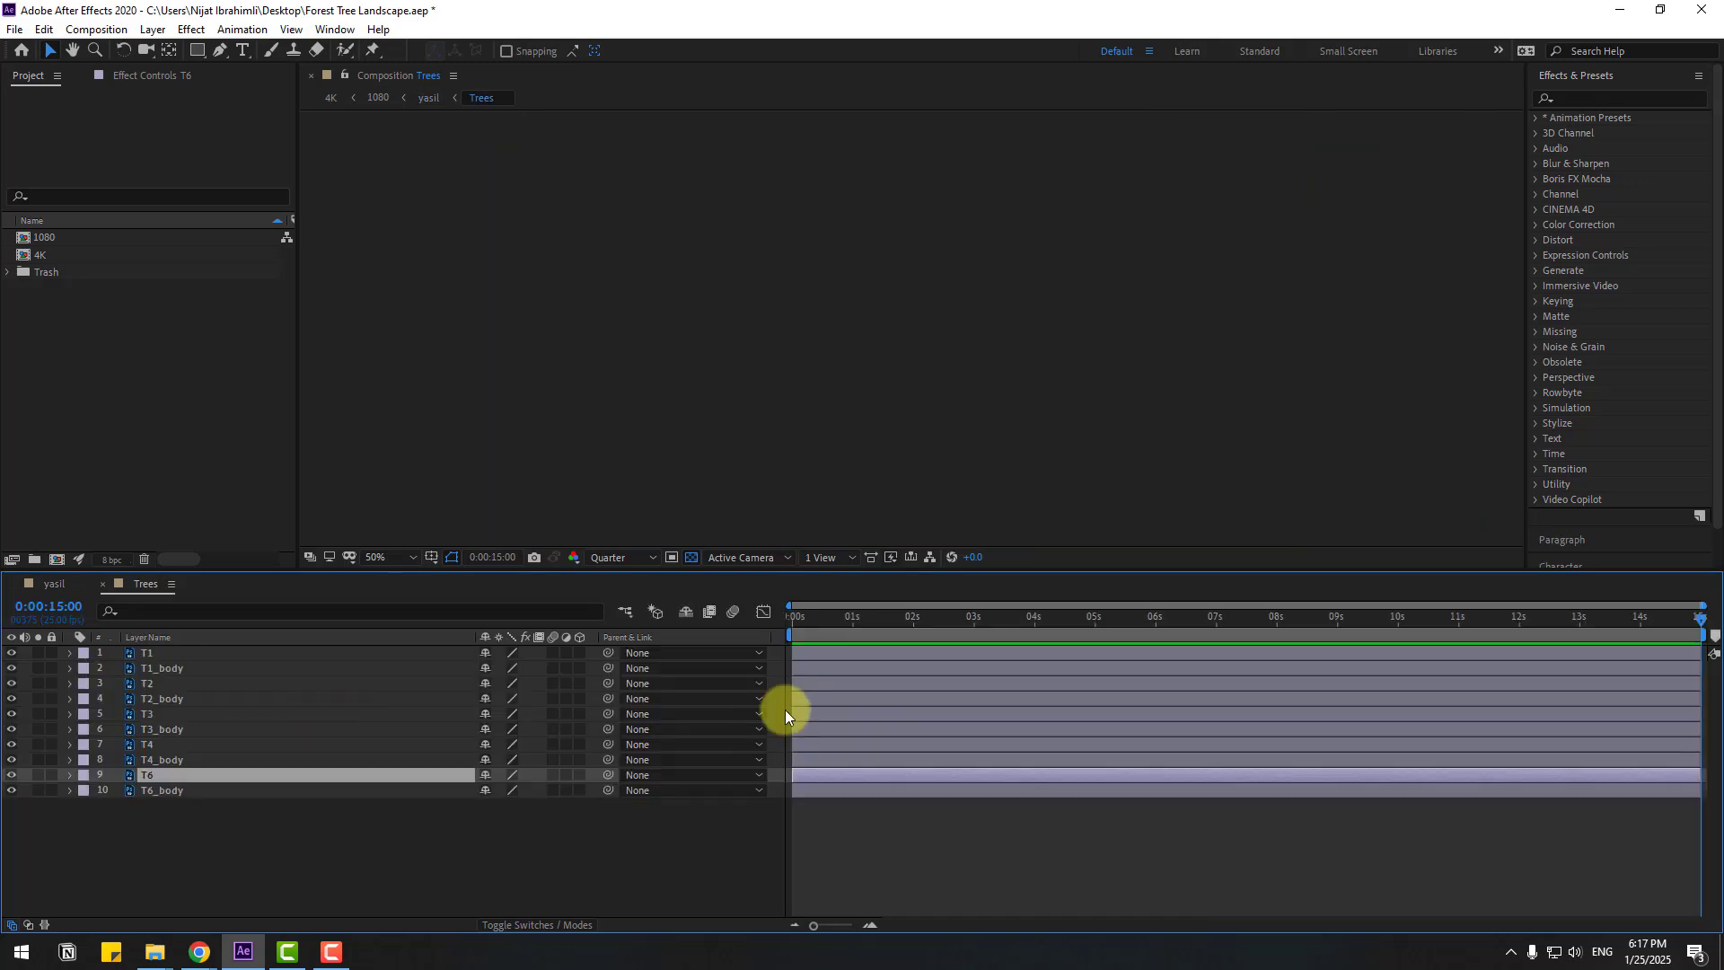
{"action": "left_click_drag", "start_coordinate": [1467, 614], "coordinate": [1024, 618]}
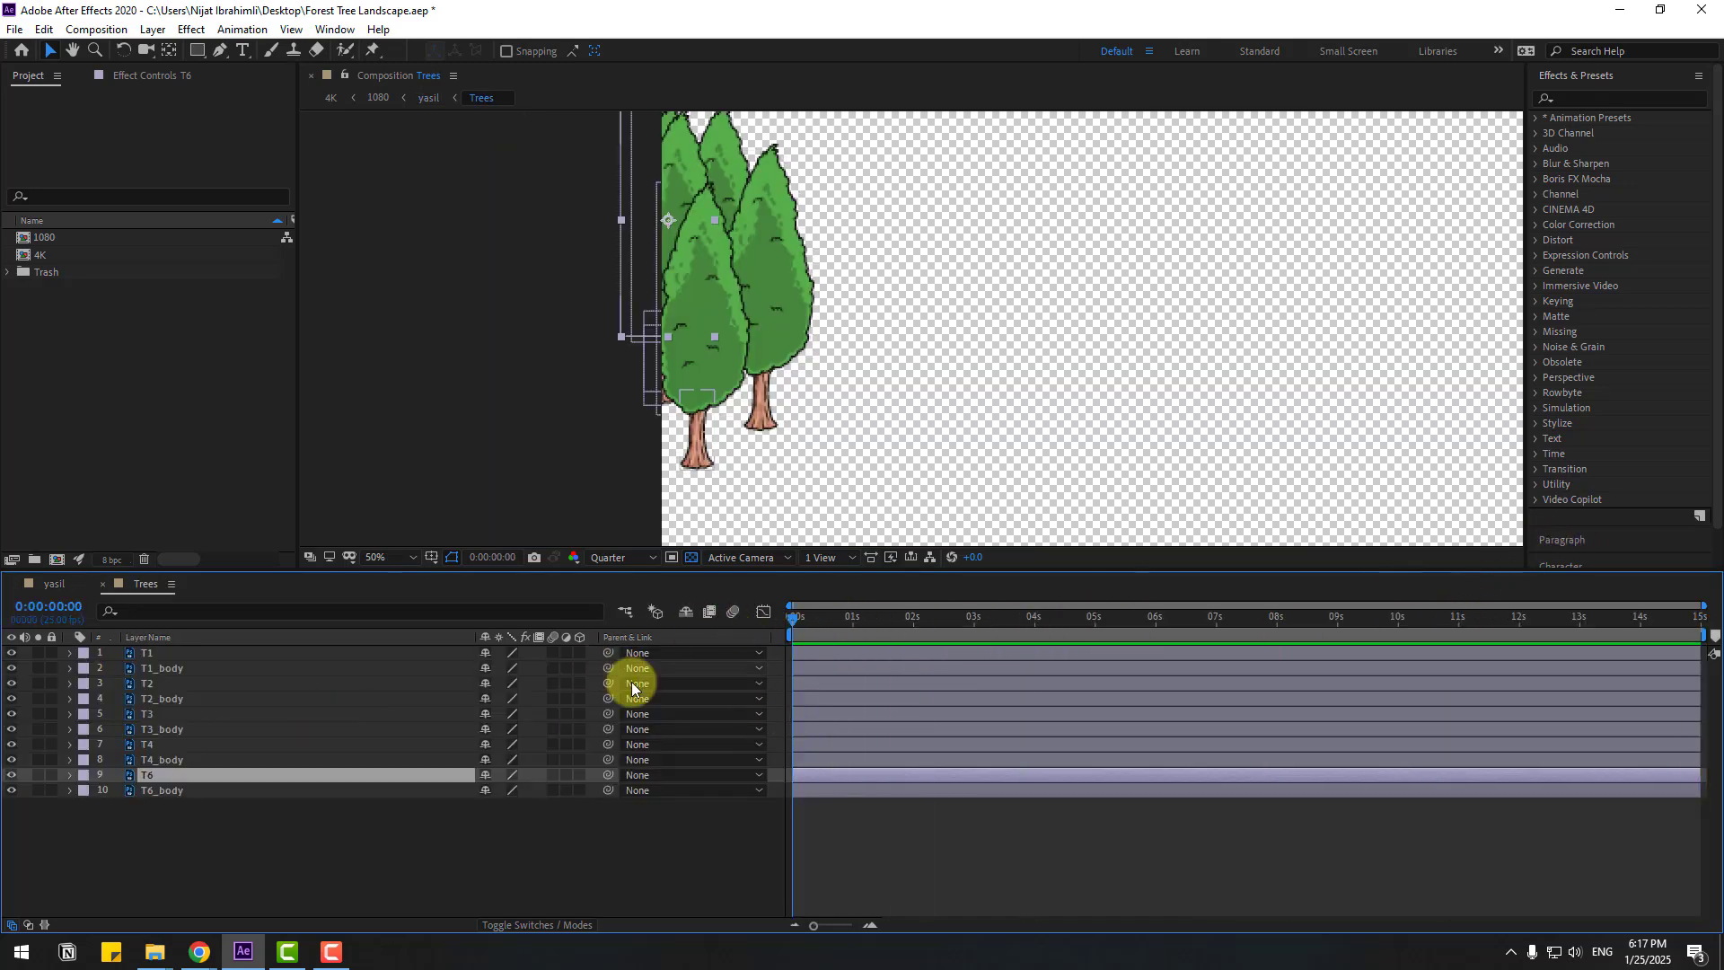
{"action": "left_click", "coordinate": [496, 848]}
{"action": "left_click_drag", "start_coordinate": [641, 198], "coordinate": [1005, 338]}
{"action": "scroll", "coordinate": [1145, 201], "scroll_direction": "up", "scroll_amount": 2}
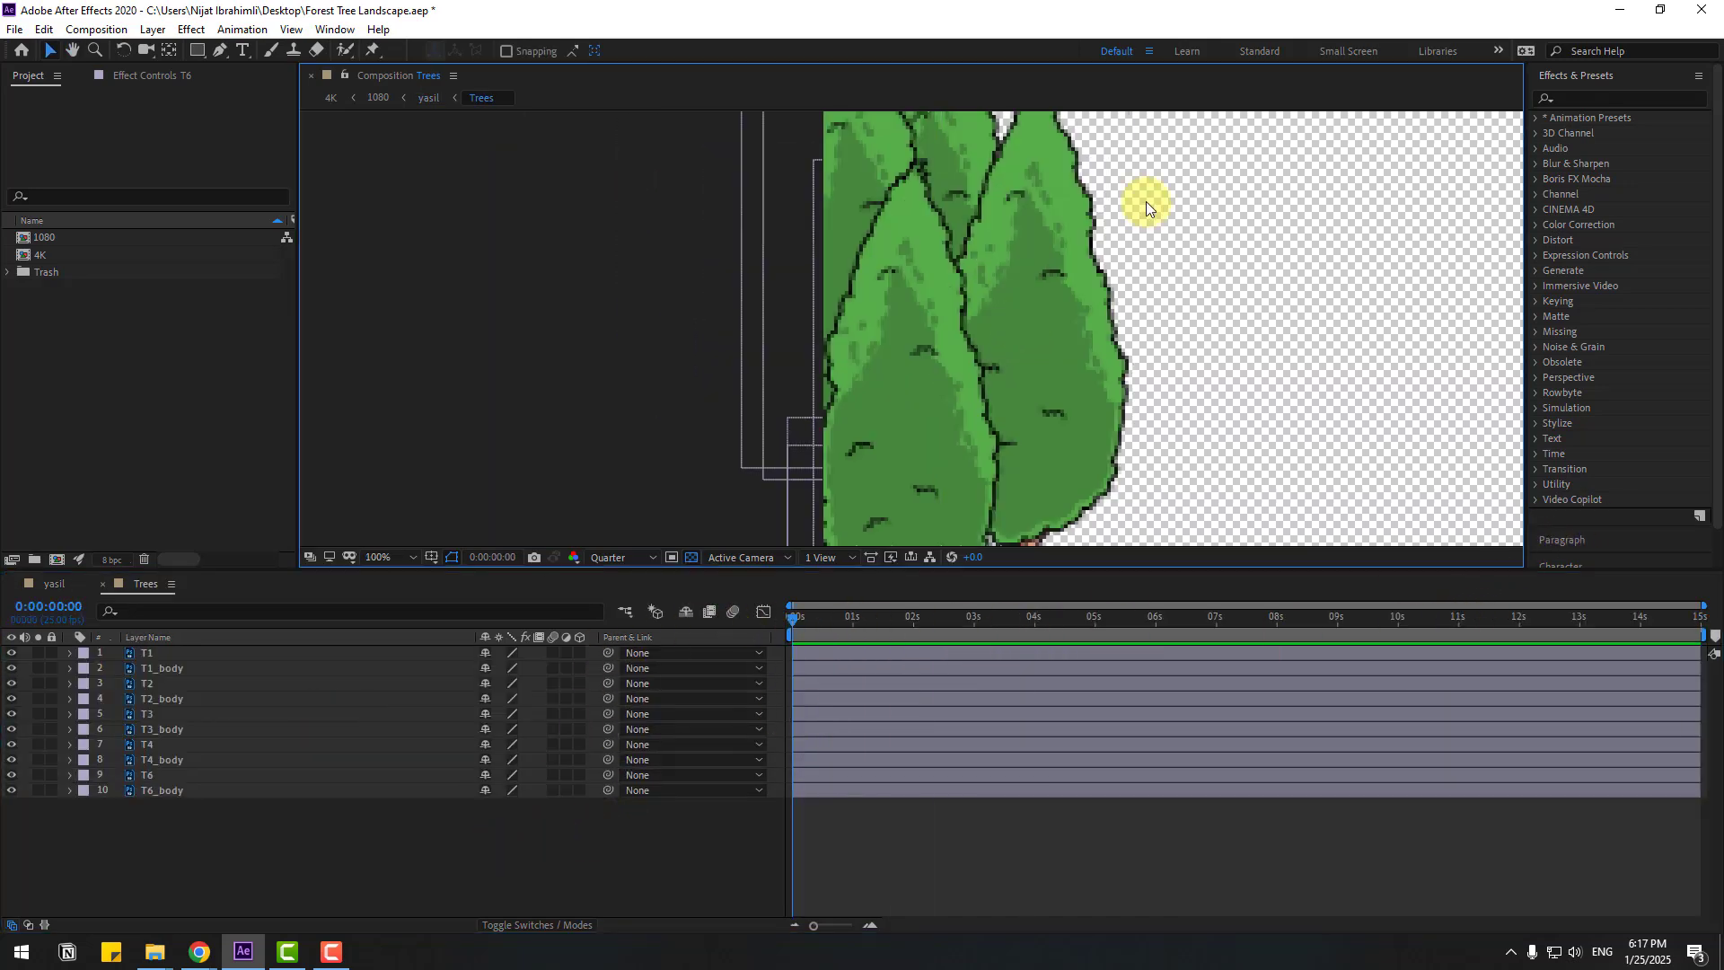
{"action": "left_click_drag", "start_coordinate": [1145, 201], "coordinate": [1080, 266]}
{"action": "scroll", "coordinate": [1080, 267], "scroll_direction": "down", "scroll_amount": 2}
{"action": "left_click_drag", "start_coordinate": [1109, 368], "coordinate": [853, 296]}
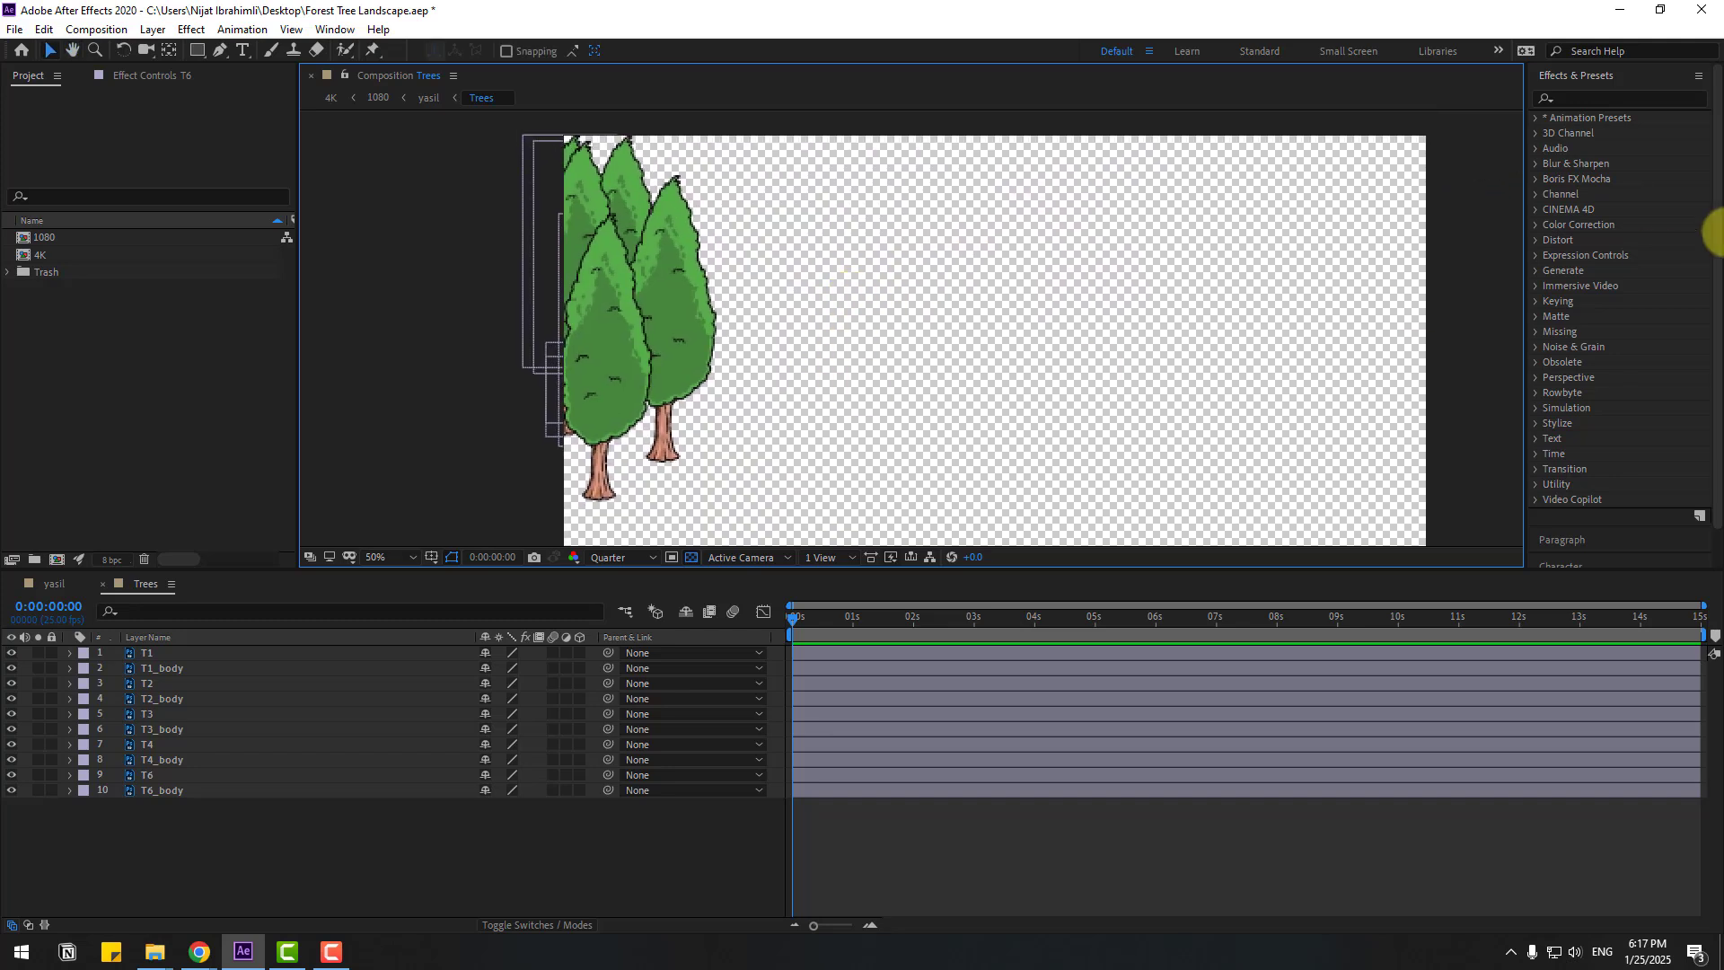
- Find the CC Bender effect, apply it to the T1 layer and try out its Amount
{"action": "left_click", "coordinate": [1623, 100]}
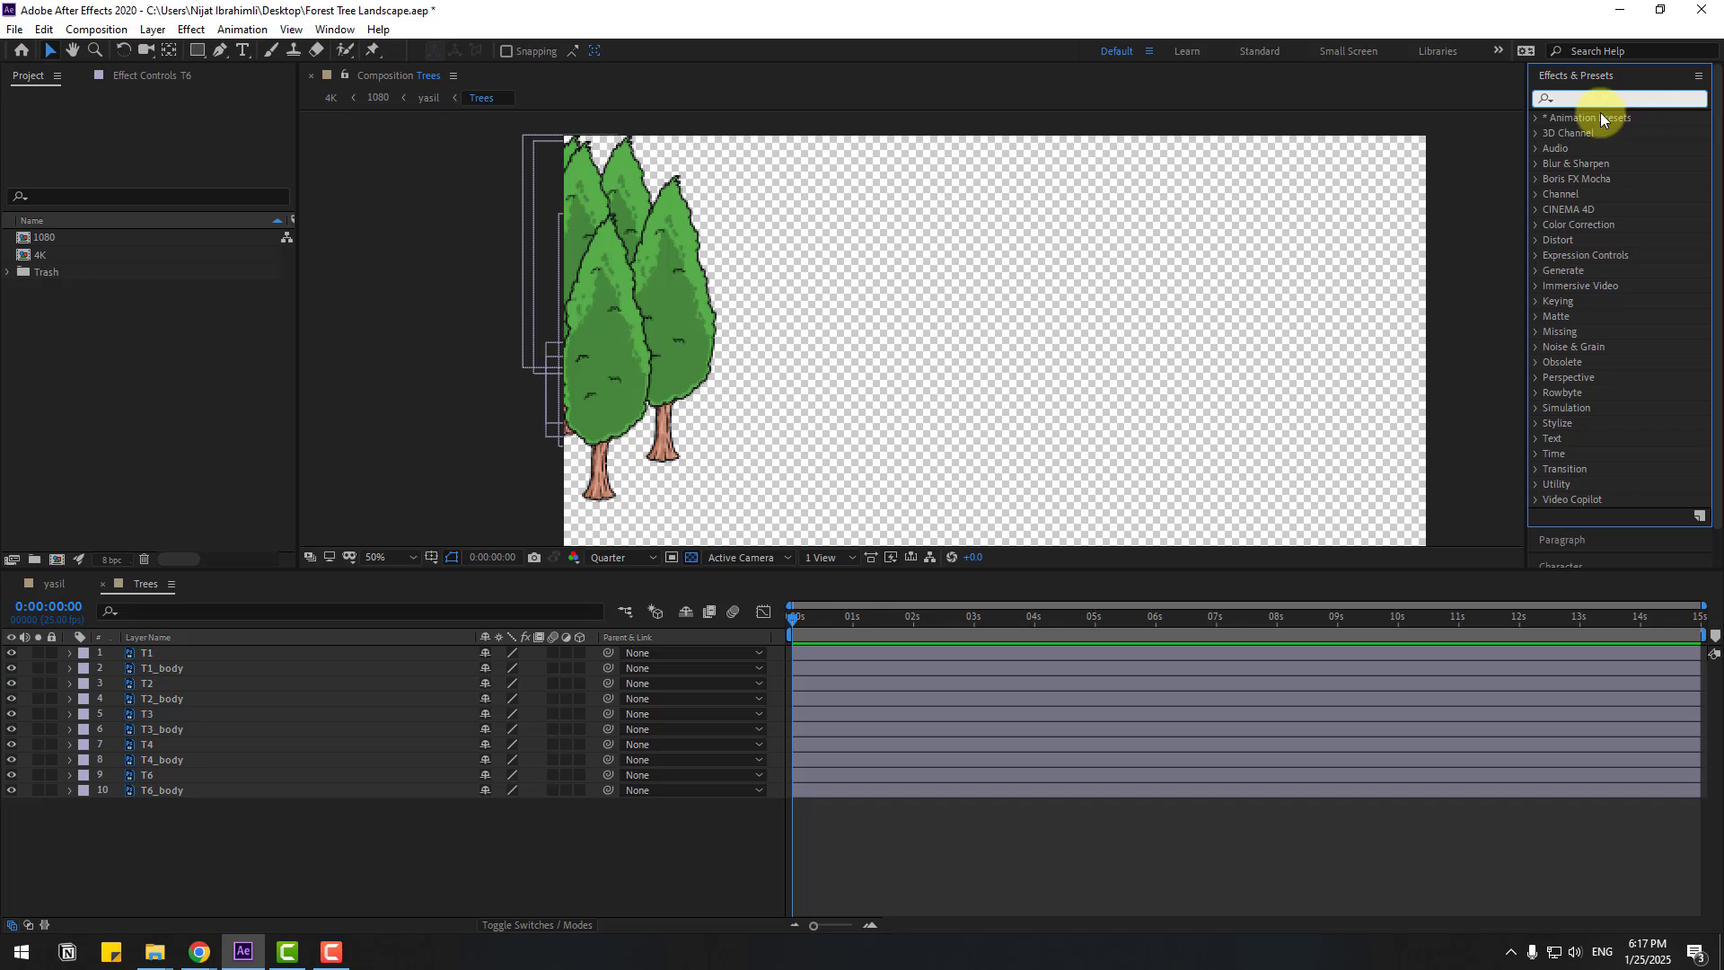
{"action": "type", "text": "cc be"}
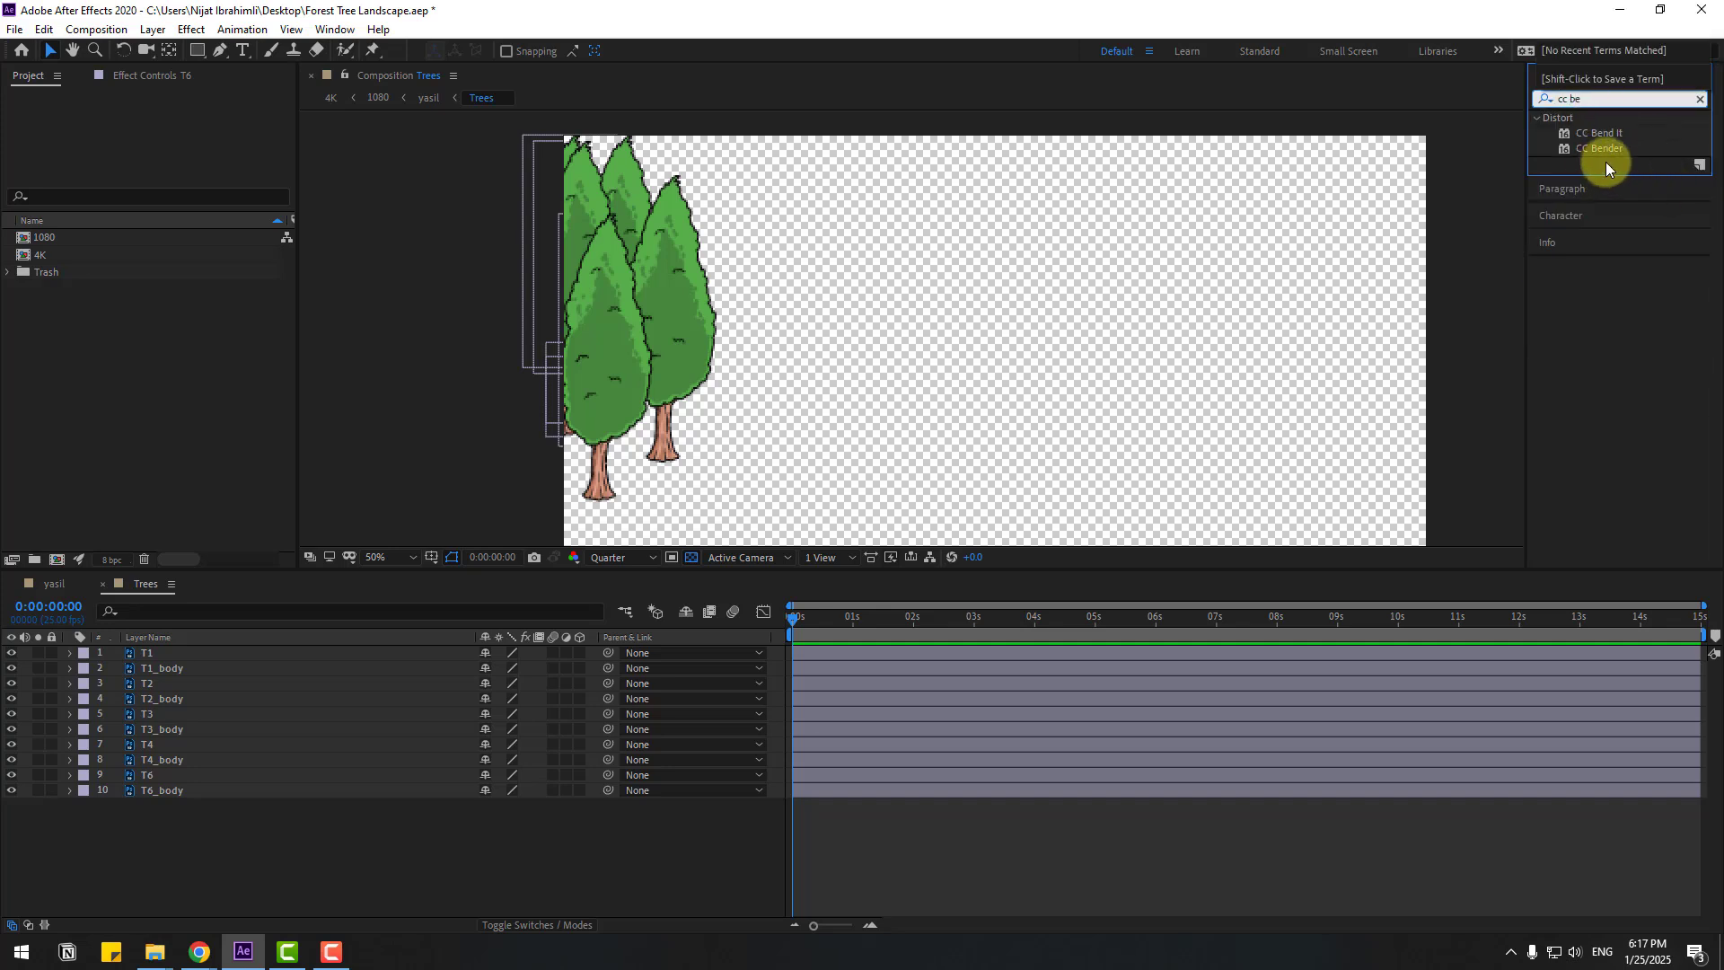
{"action": "left_click_drag", "start_coordinate": [1599, 151], "coordinate": [153, 650]}
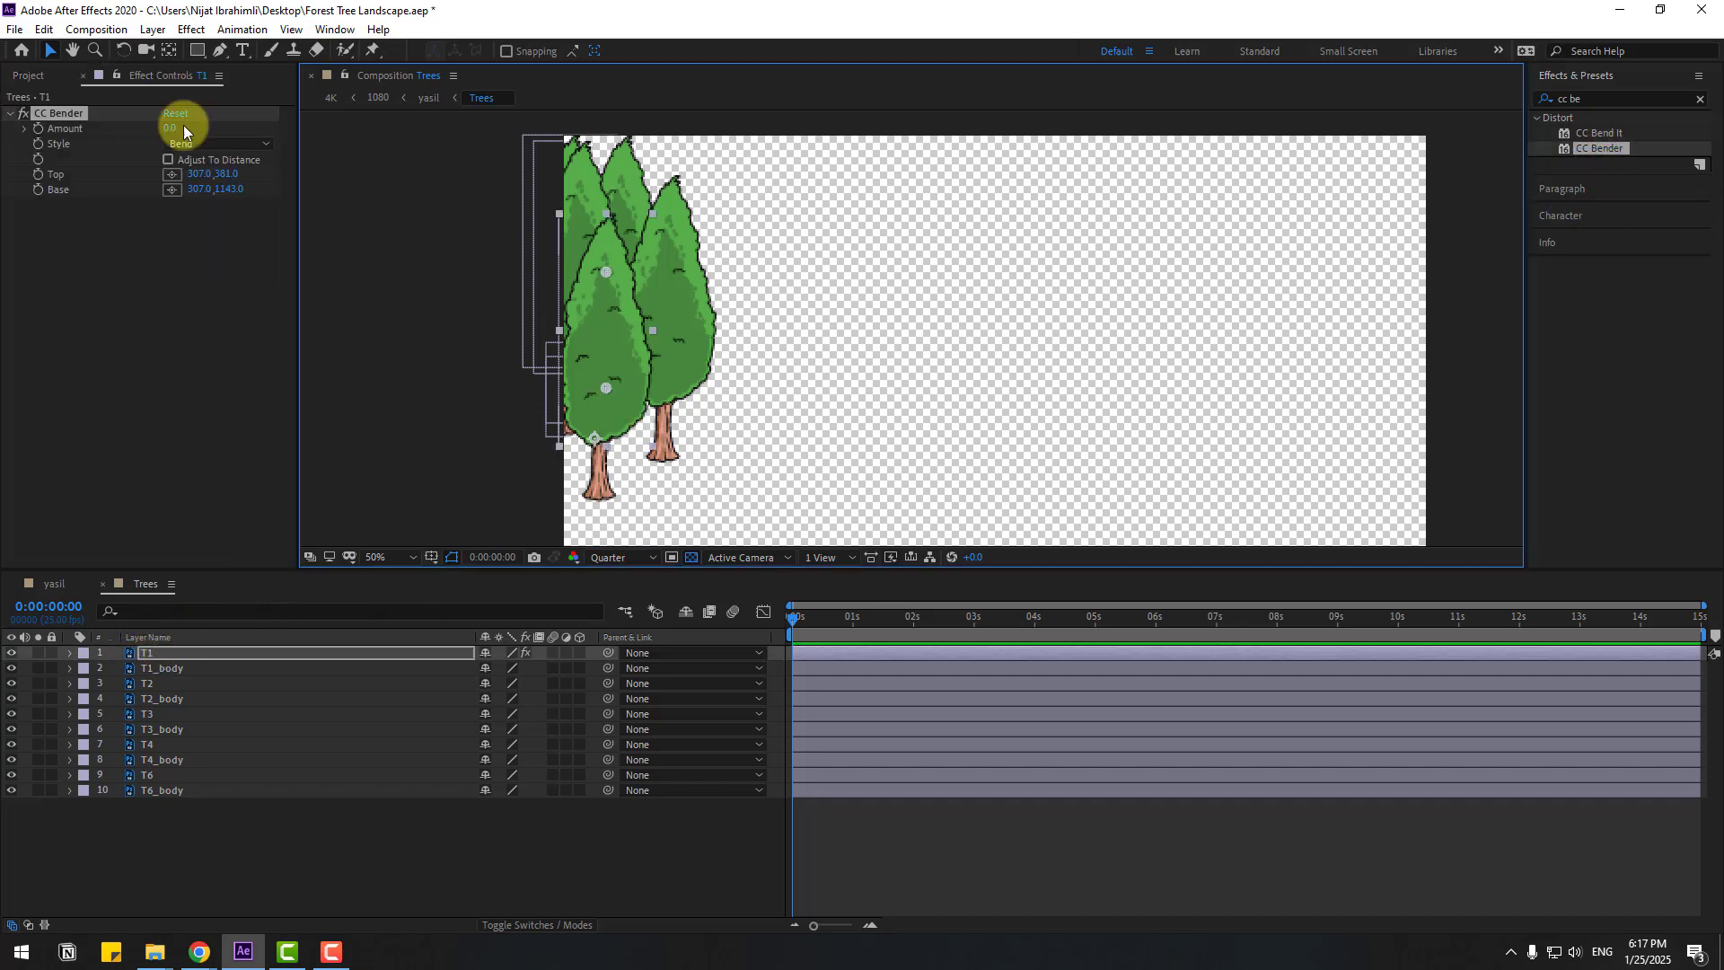
{"action": "mouse_move", "coordinate": [166, 128]}
{"action": "left_mouse_down"}
{"action": "mouse_move", "coordinate": [147, 138]}
{"action": "mouse_move", "coordinate": [186, 136]}
{"action": "mouse_move", "coordinate": [162, 134]}
{"action": "left_mouse_up"}
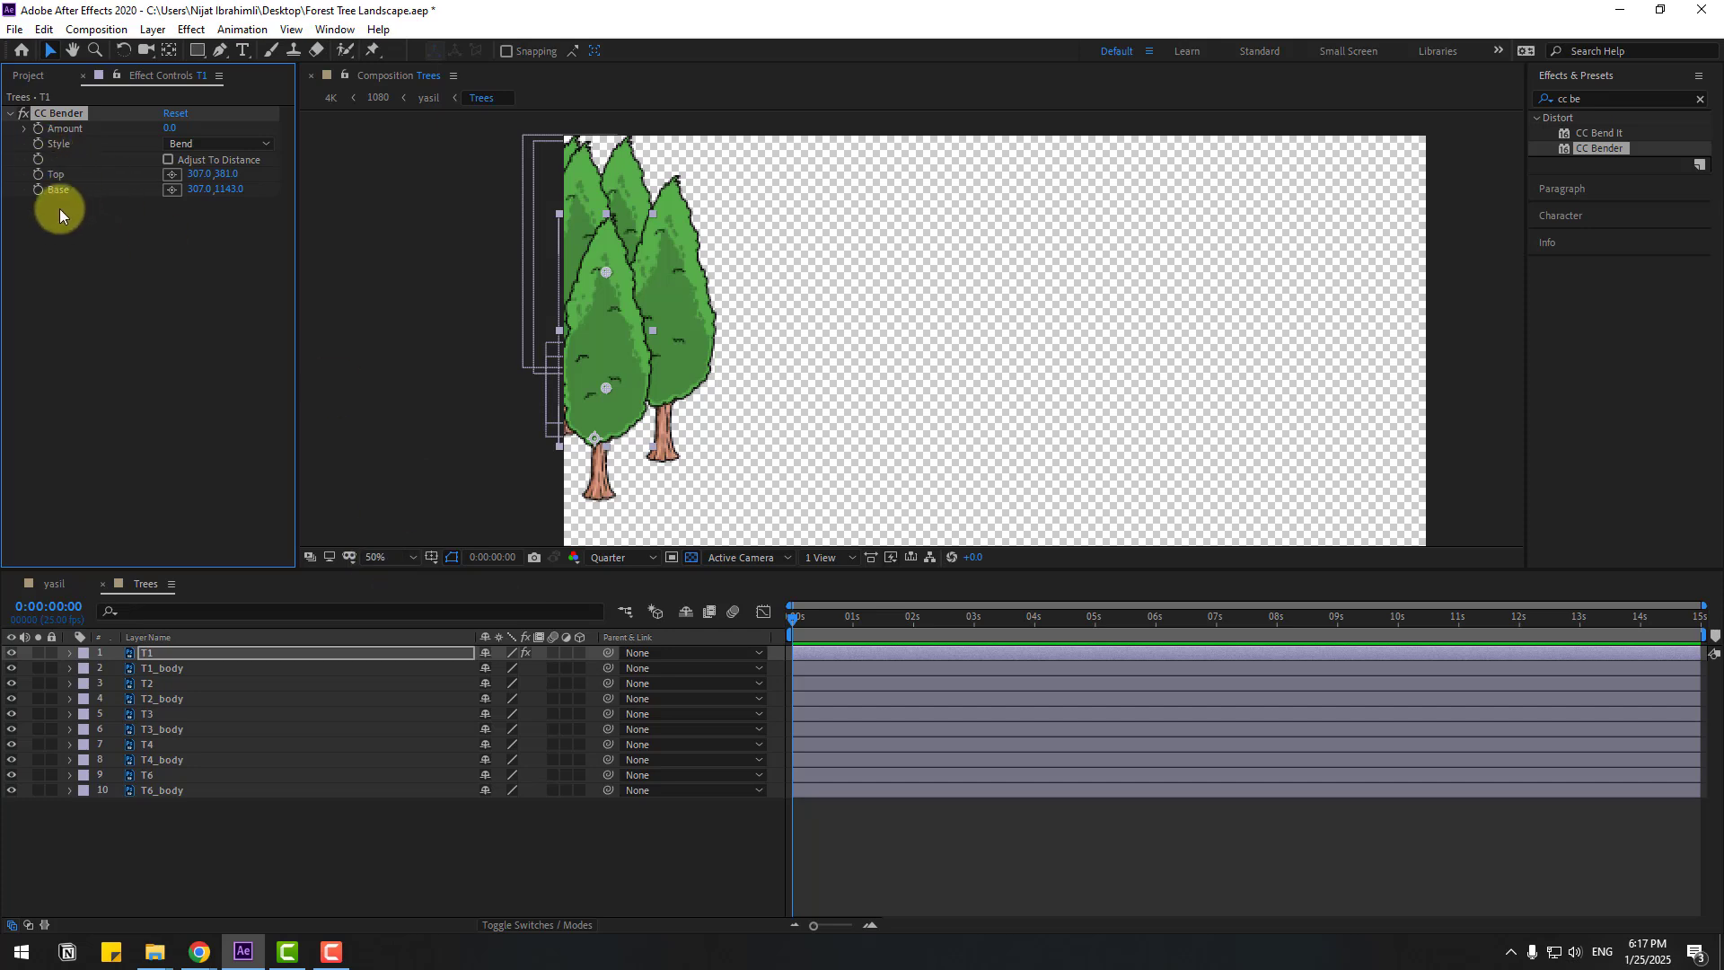
- Add the expression wiggle(1,8) to T1's CC Bender Amount, preview the sway and collapse the layer
{"action": "left_click", "coordinate": [38, 129], "text": "alt"}
{"action": "type", "text": "w"}
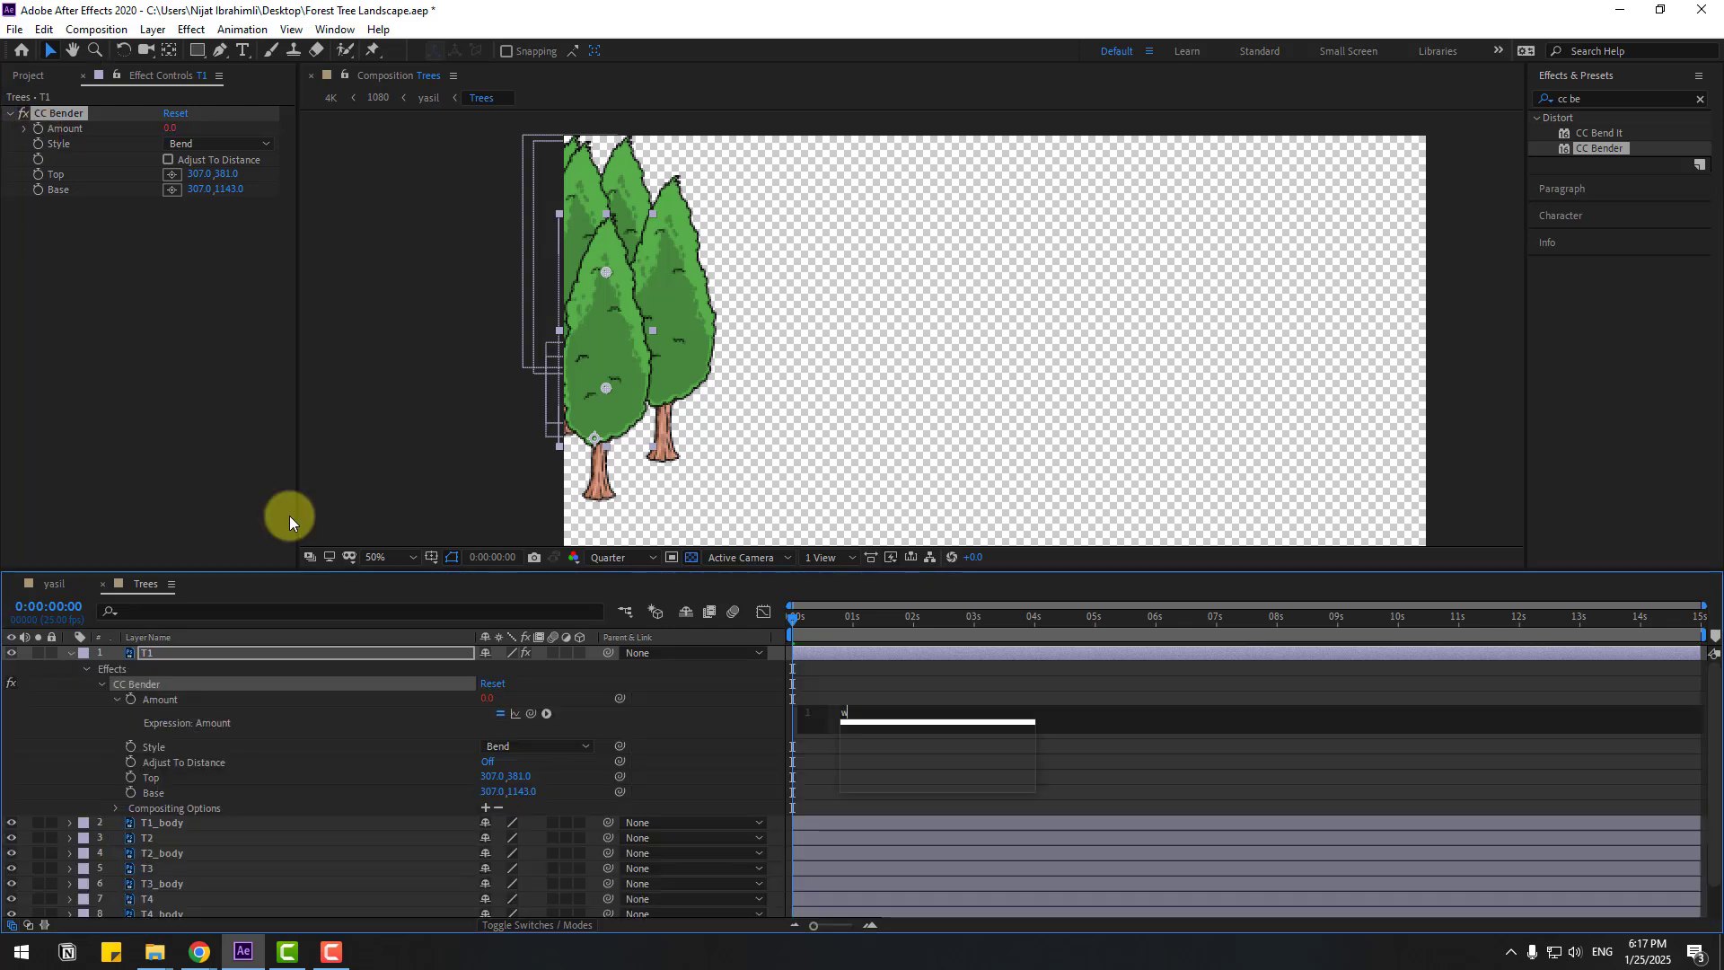
{"action": "type", "text": "iggle"}
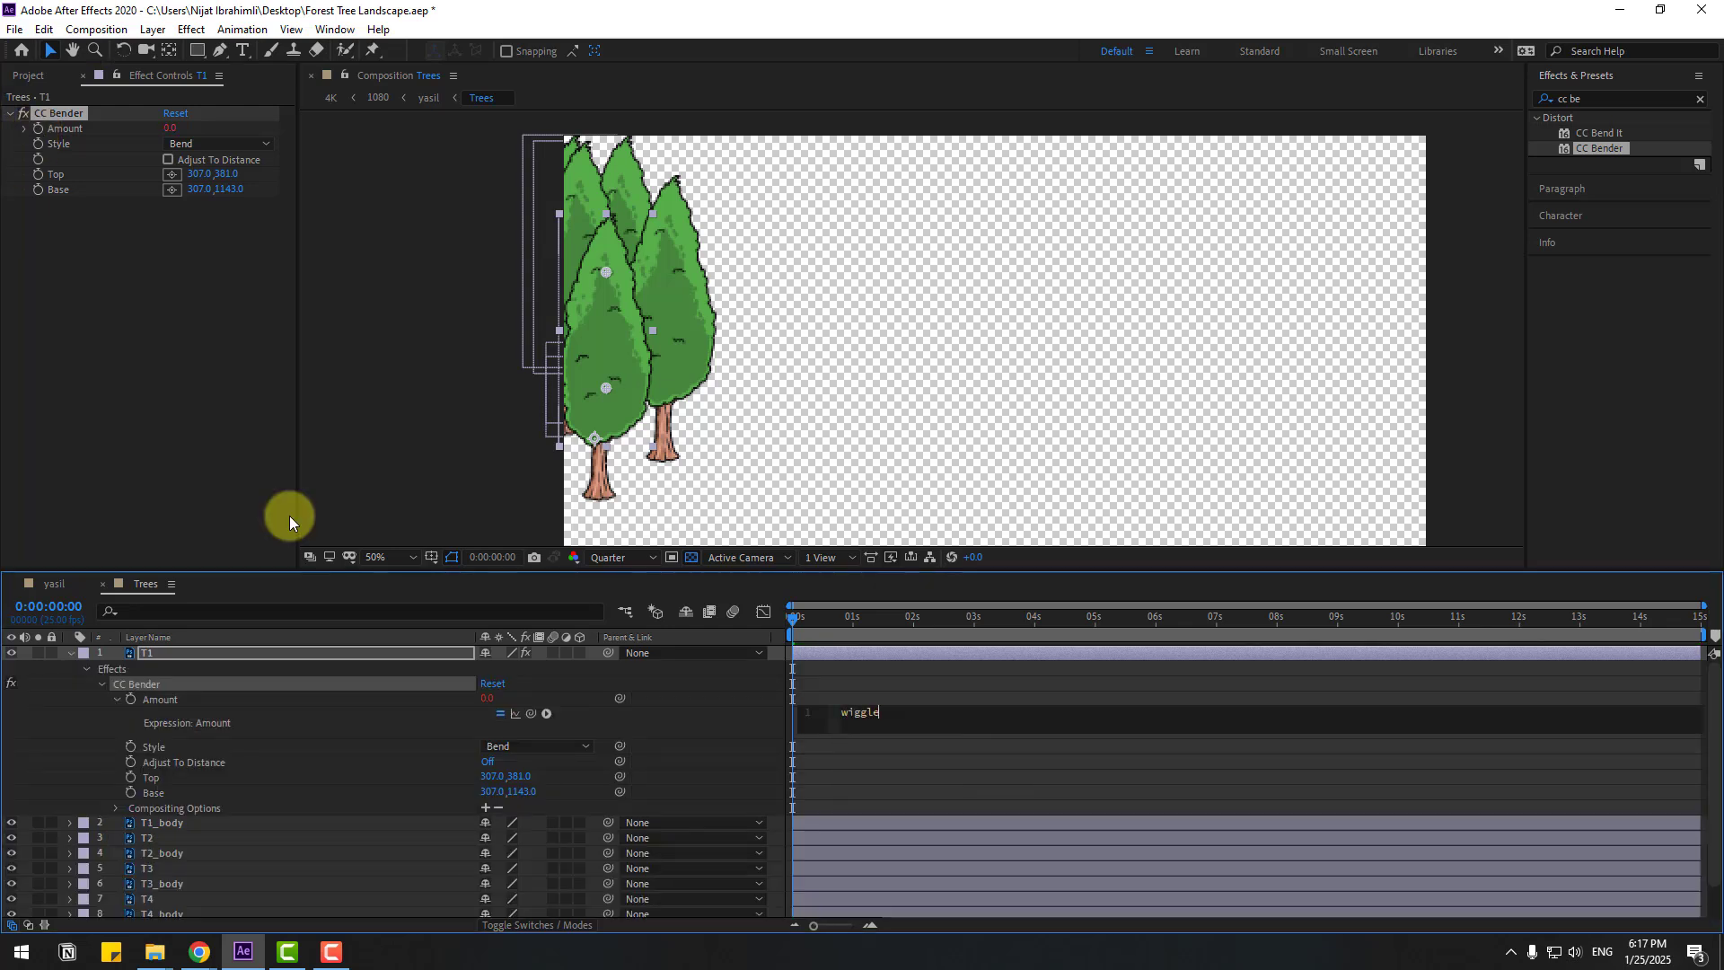
{"action": "type", "text": " 1,8"}
{"action": "left_click", "coordinate": [64, 743]}
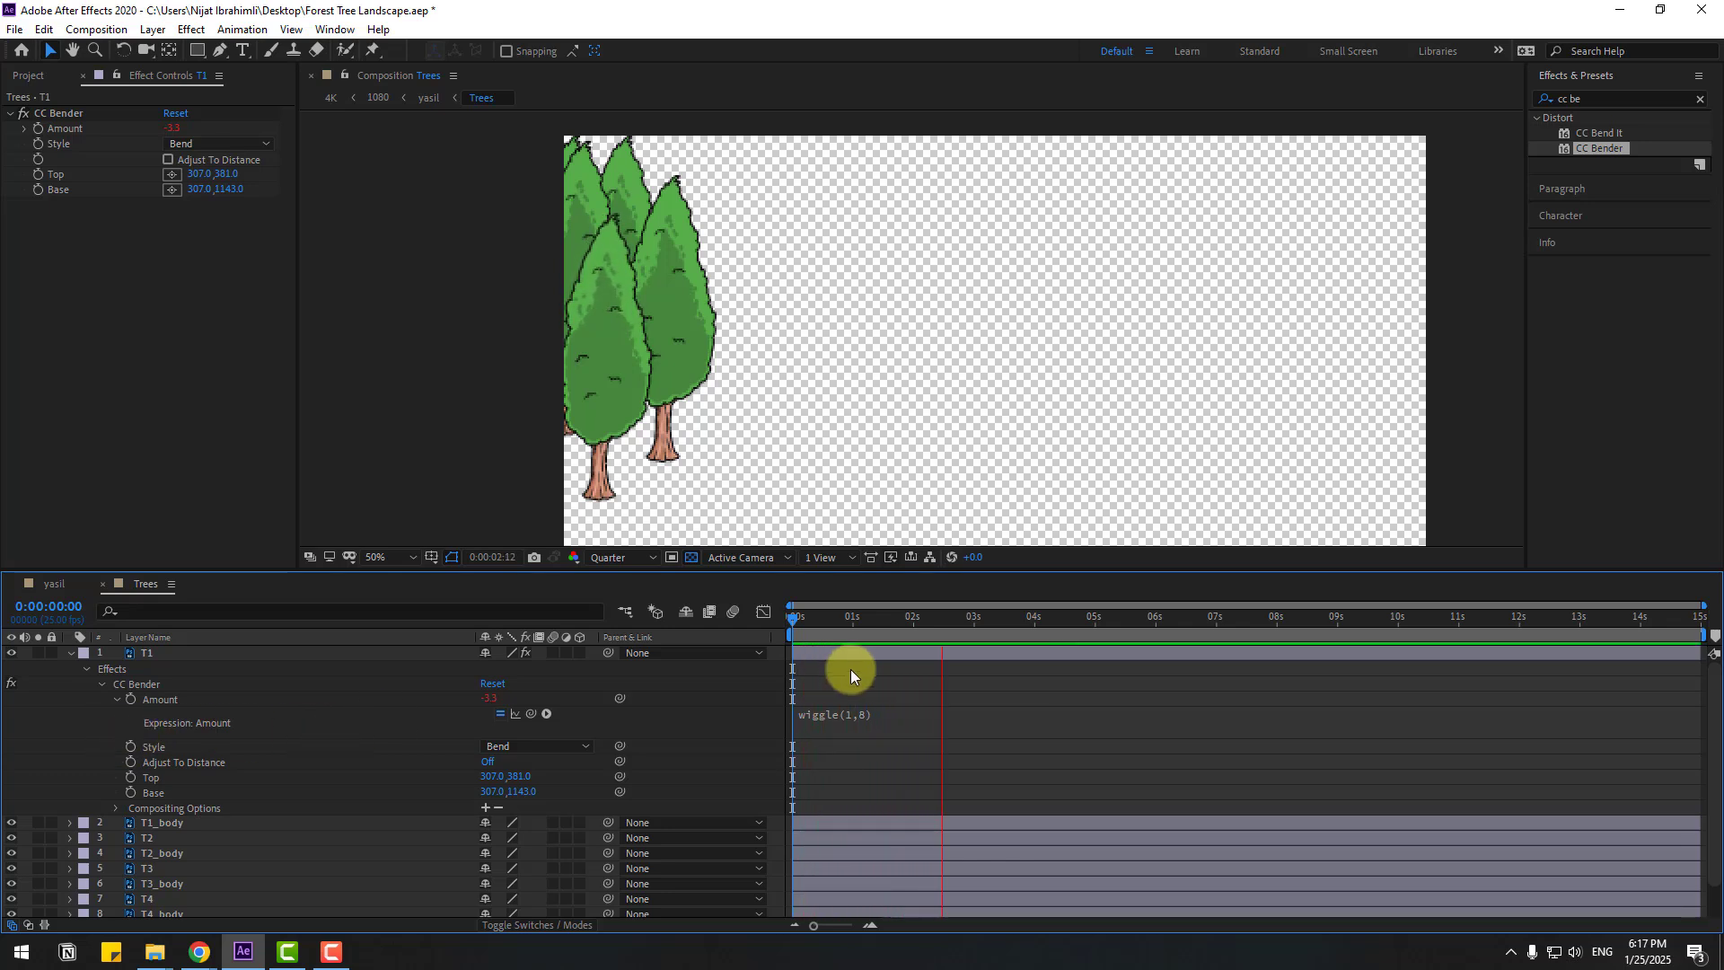
{"action": "key", "text": "space"}
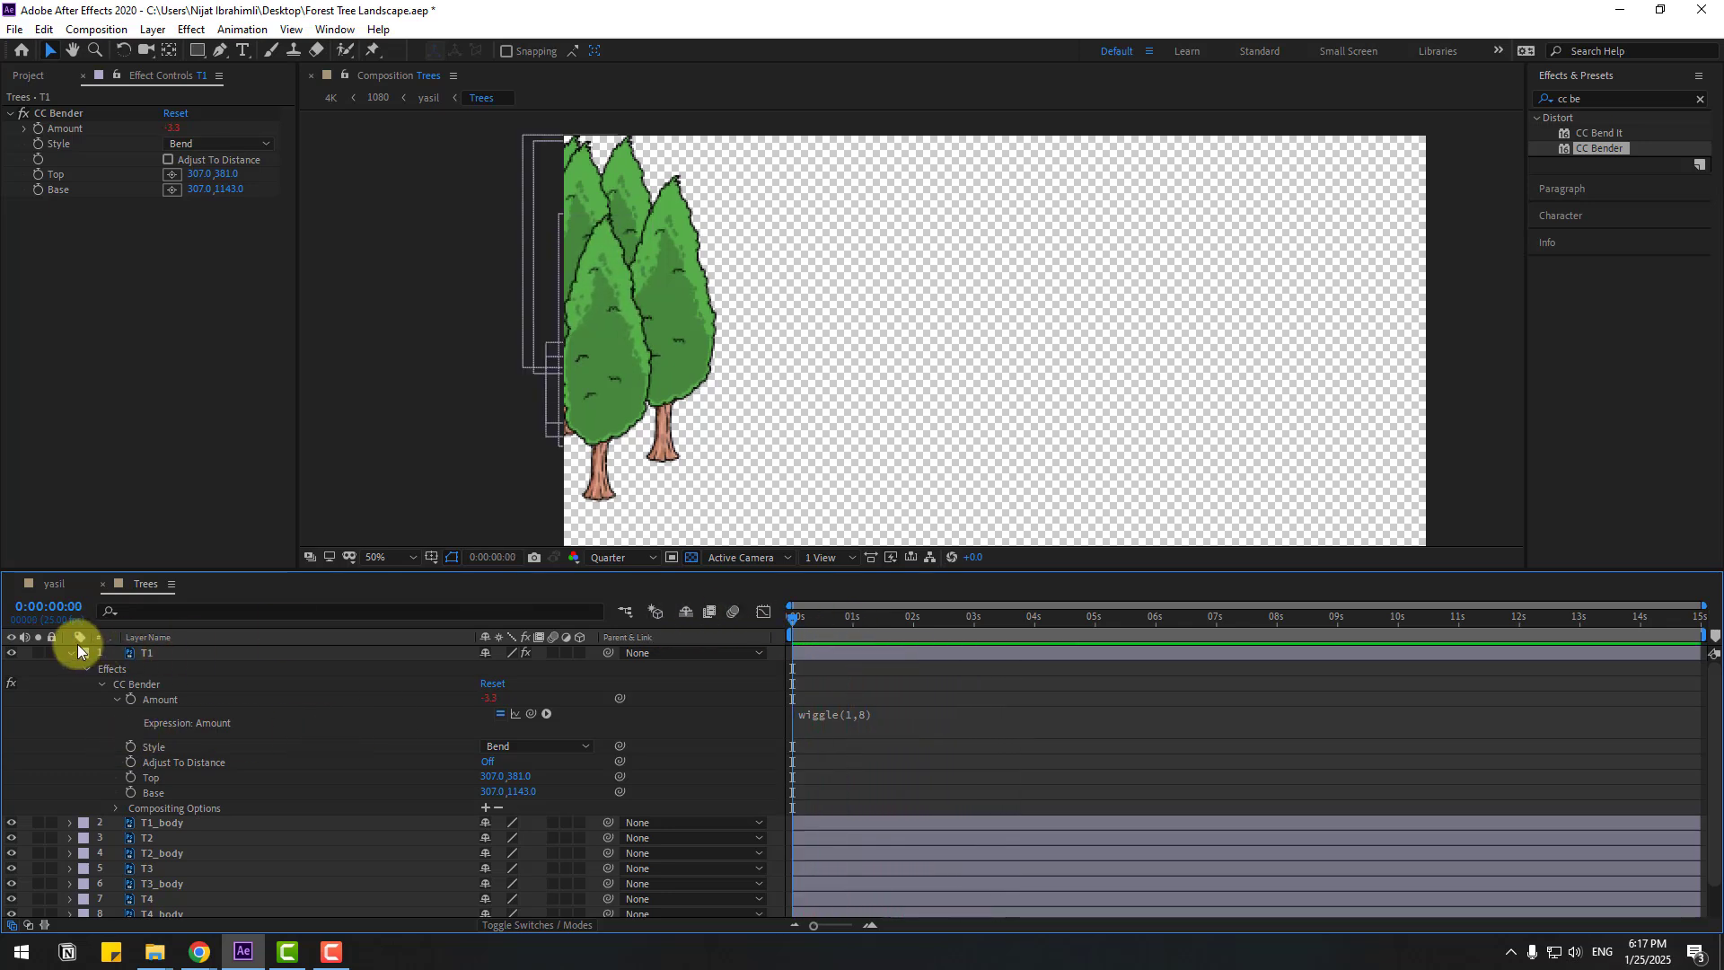
{"action": "left_click", "coordinate": [69, 654]}
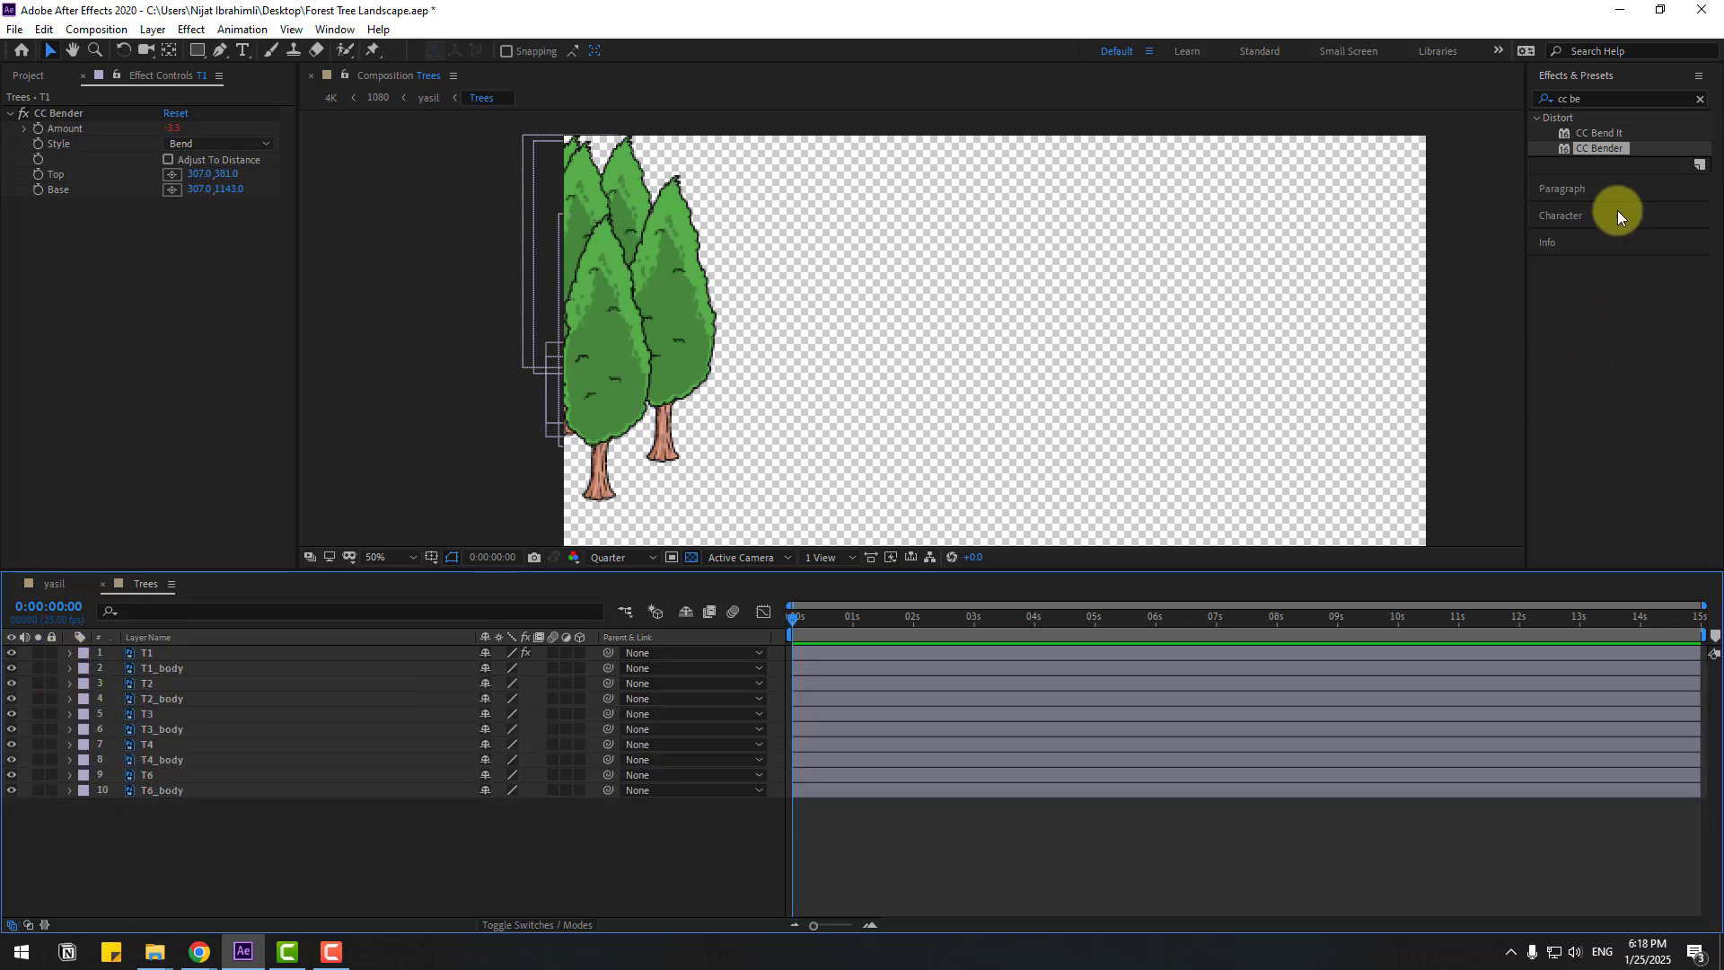
- Apply the CC Bender effect to the T2 layer
{"action": "left_click_drag", "start_coordinate": [1595, 143], "coordinate": [1599, 162]}
{"action": "left_click_drag", "start_coordinate": [486, 617], "coordinate": [189, 688]}
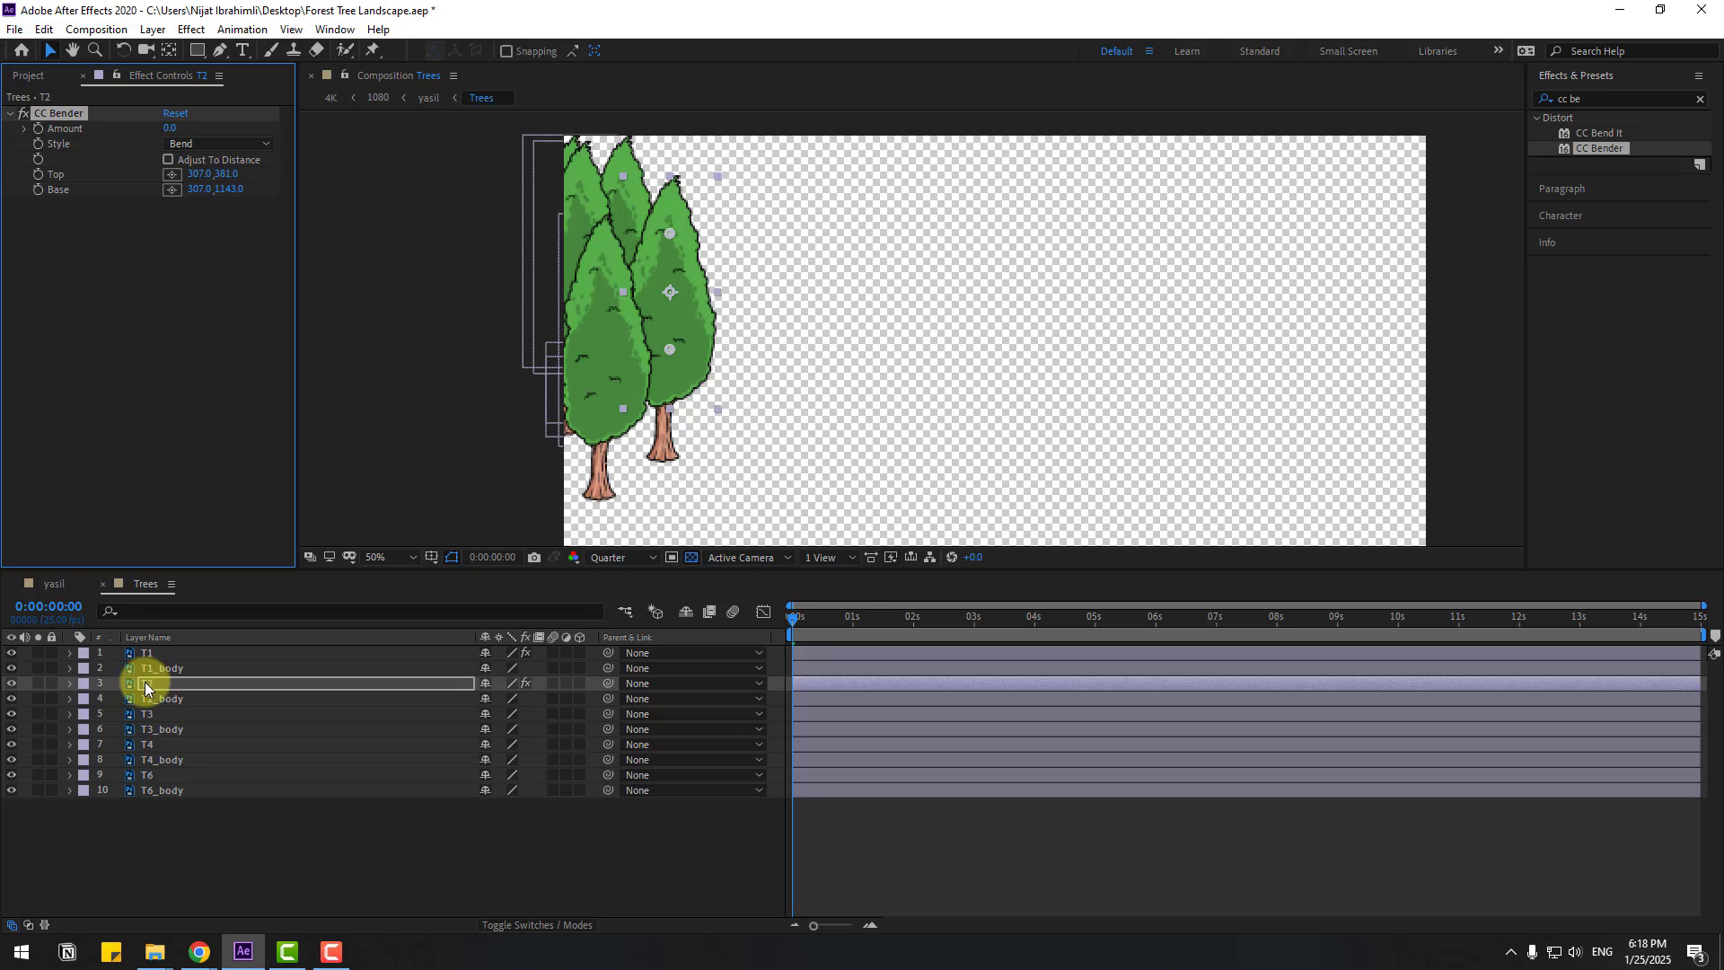
{"action": "left_click", "coordinate": [147, 687]}
- Add the expression wiggle(1,8) to T2's CC Bender Amount, preview the sway and collapse the layer
{"action": "left_click", "coordinate": [38, 130], "text": "alt"}
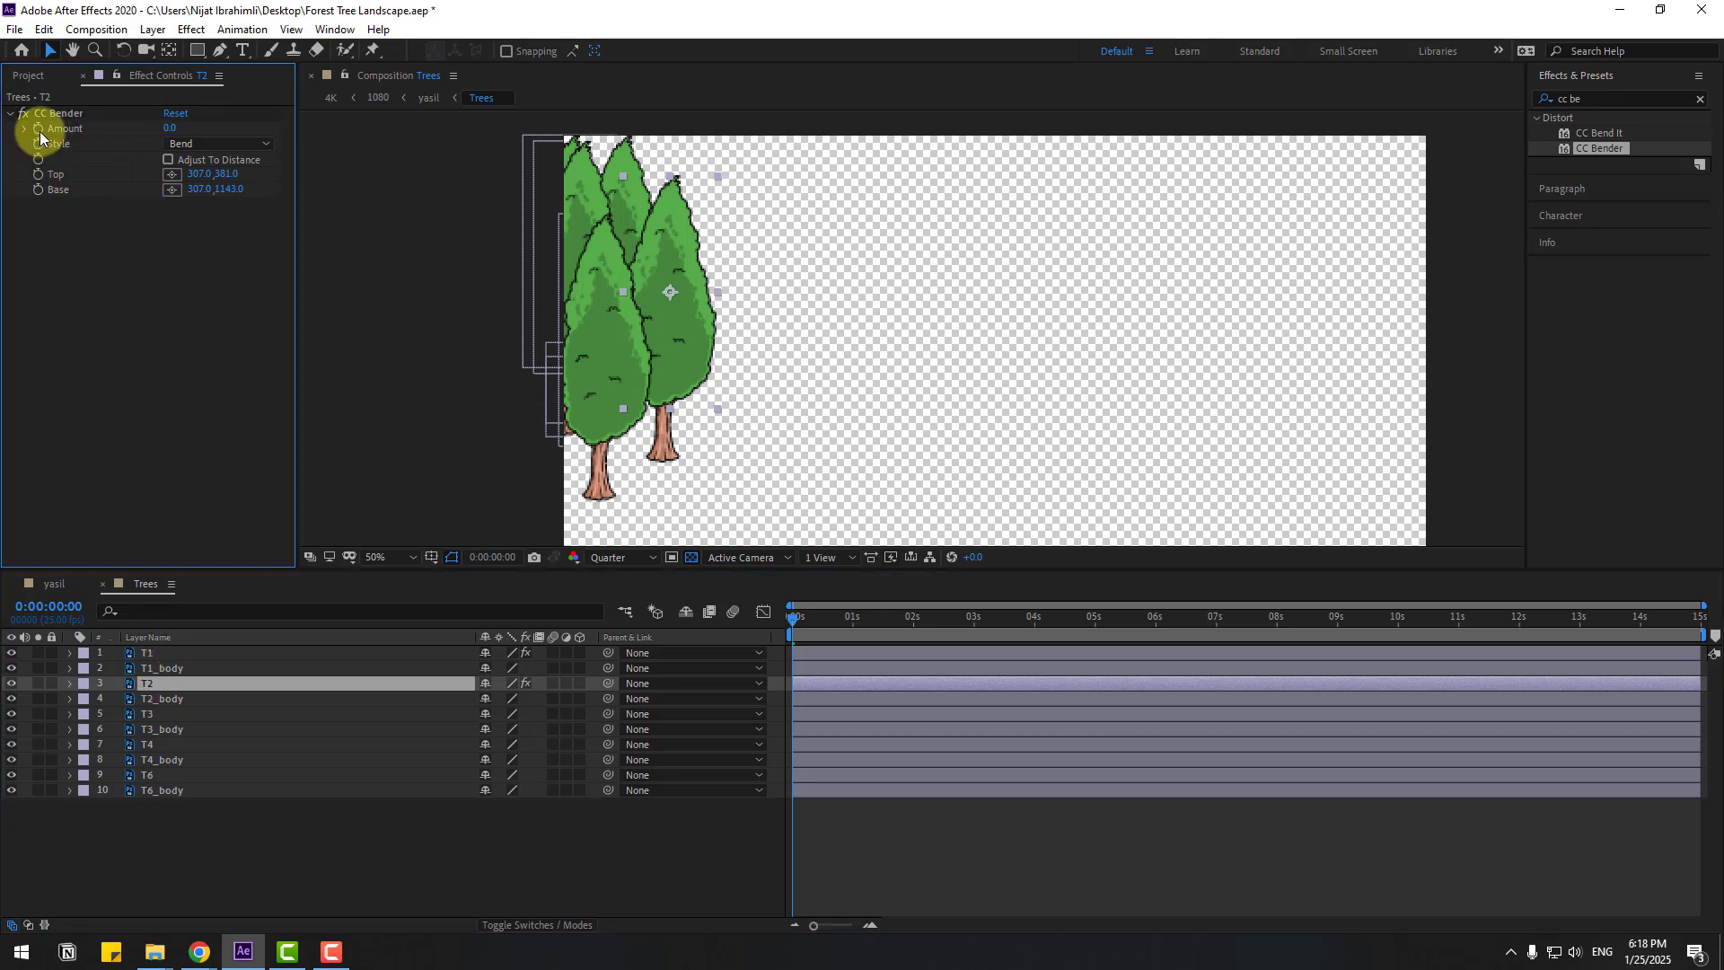
{"action": "type", "text": "wiggle"}
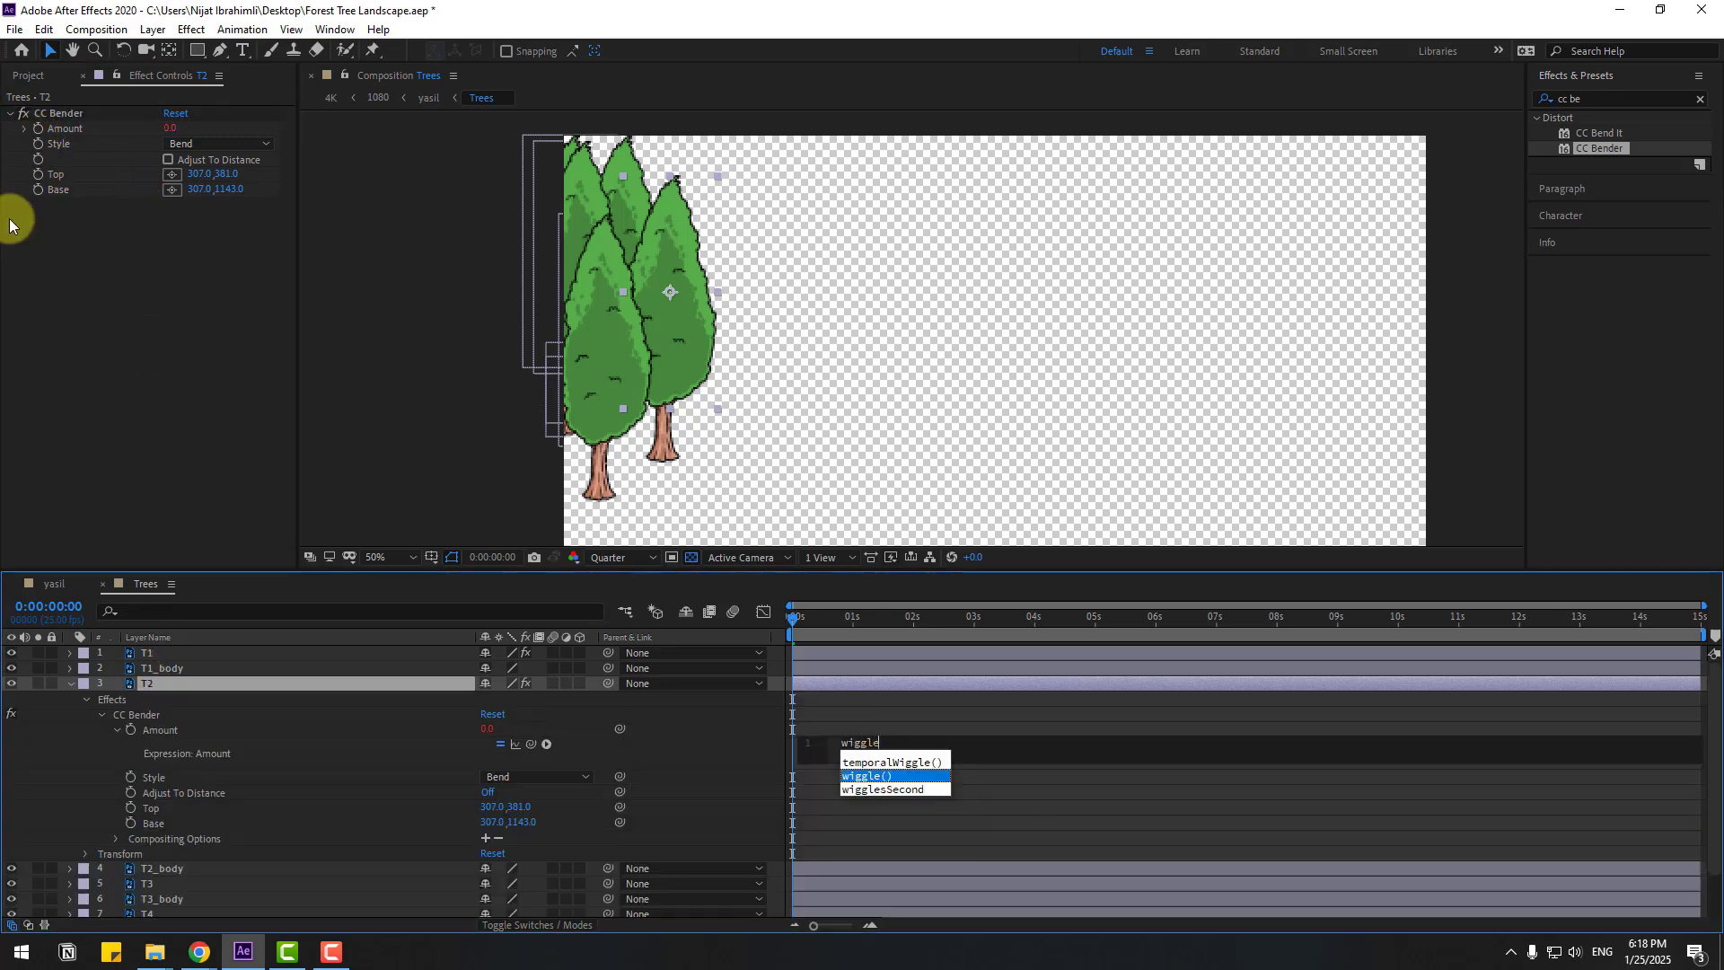
{"action": "type", "text": "("}
{"action": "key", "text": "Escape"}
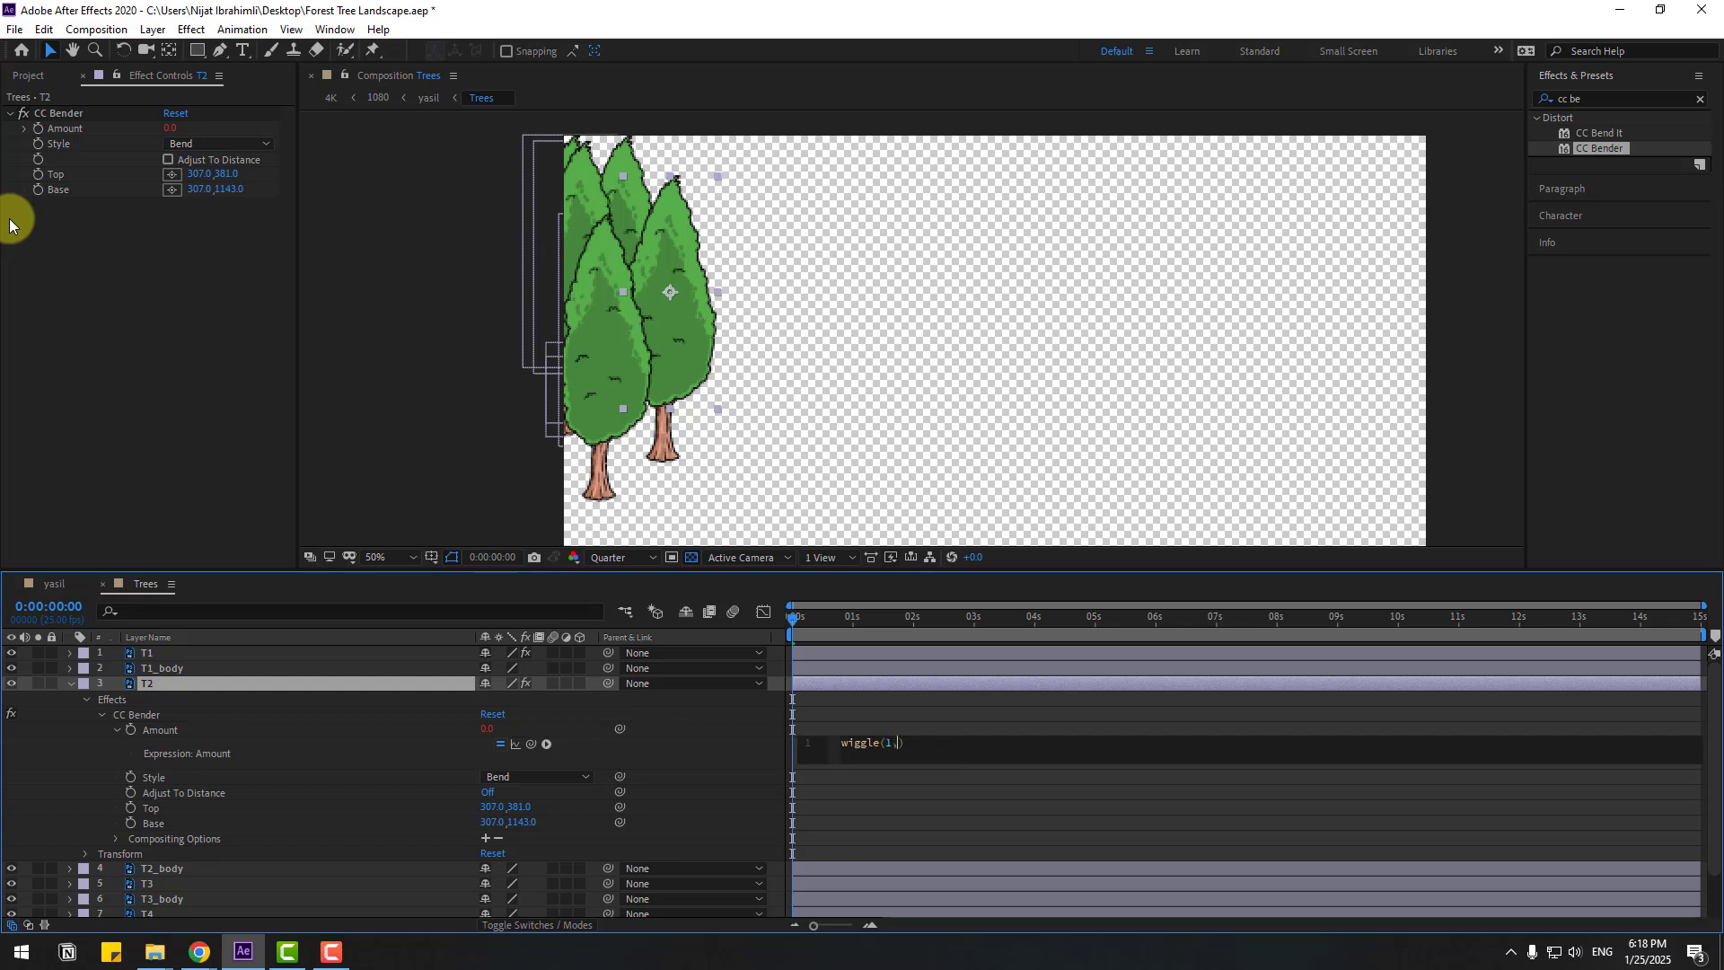
{"action": "type", "text": "1,8"}
{"action": "left_click", "coordinate": [63, 767]}
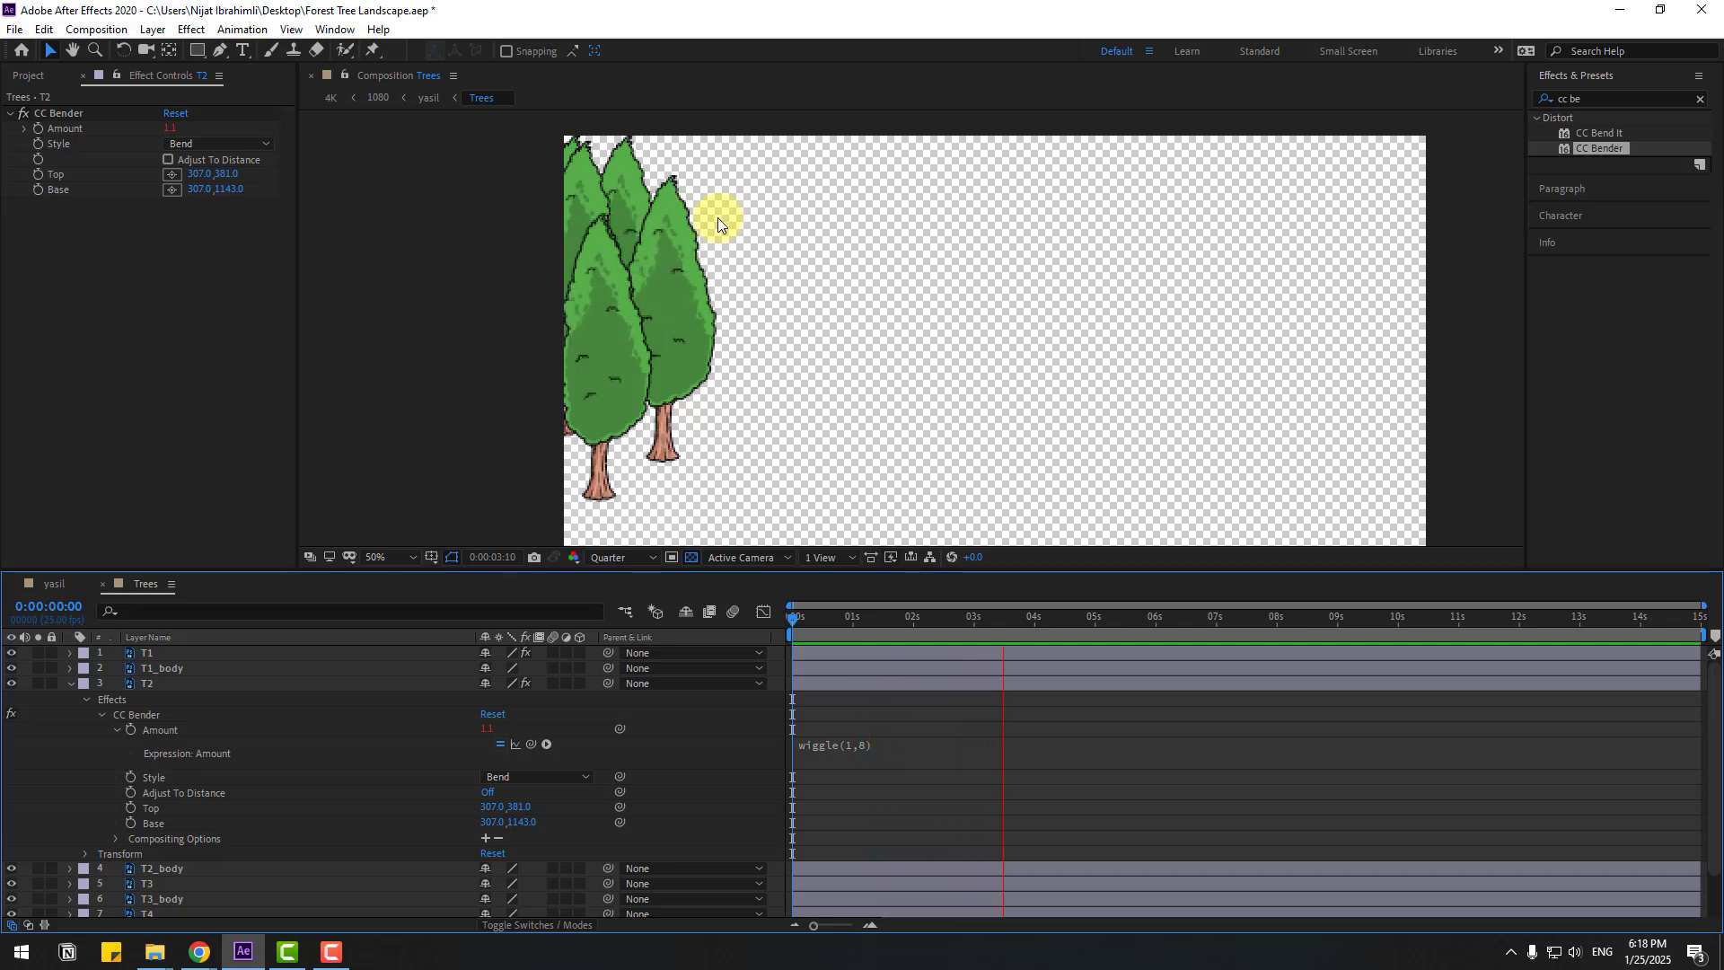
{"action": "left_click", "coordinate": [813, 619]}
{"action": "left_click", "coordinate": [69, 684]}
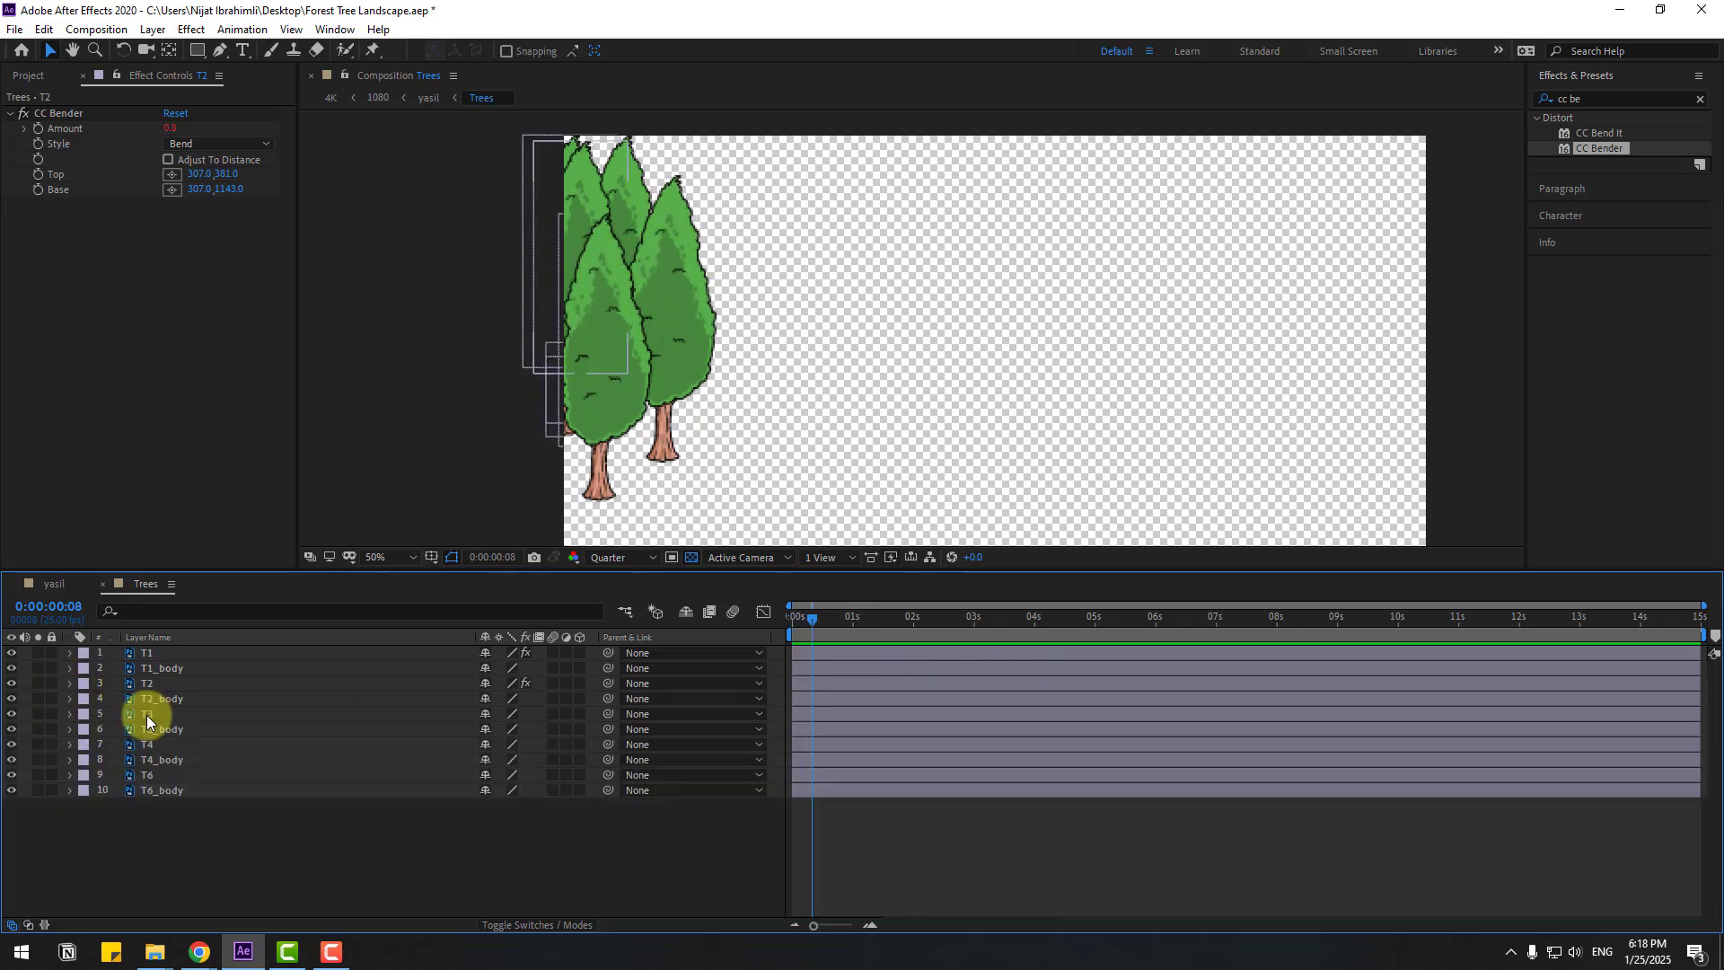
- Copy T2's CC Bender effect with its wiggle expression to the T3 layer and return the time to the start
{"action": "left_click", "coordinate": [143, 684]}
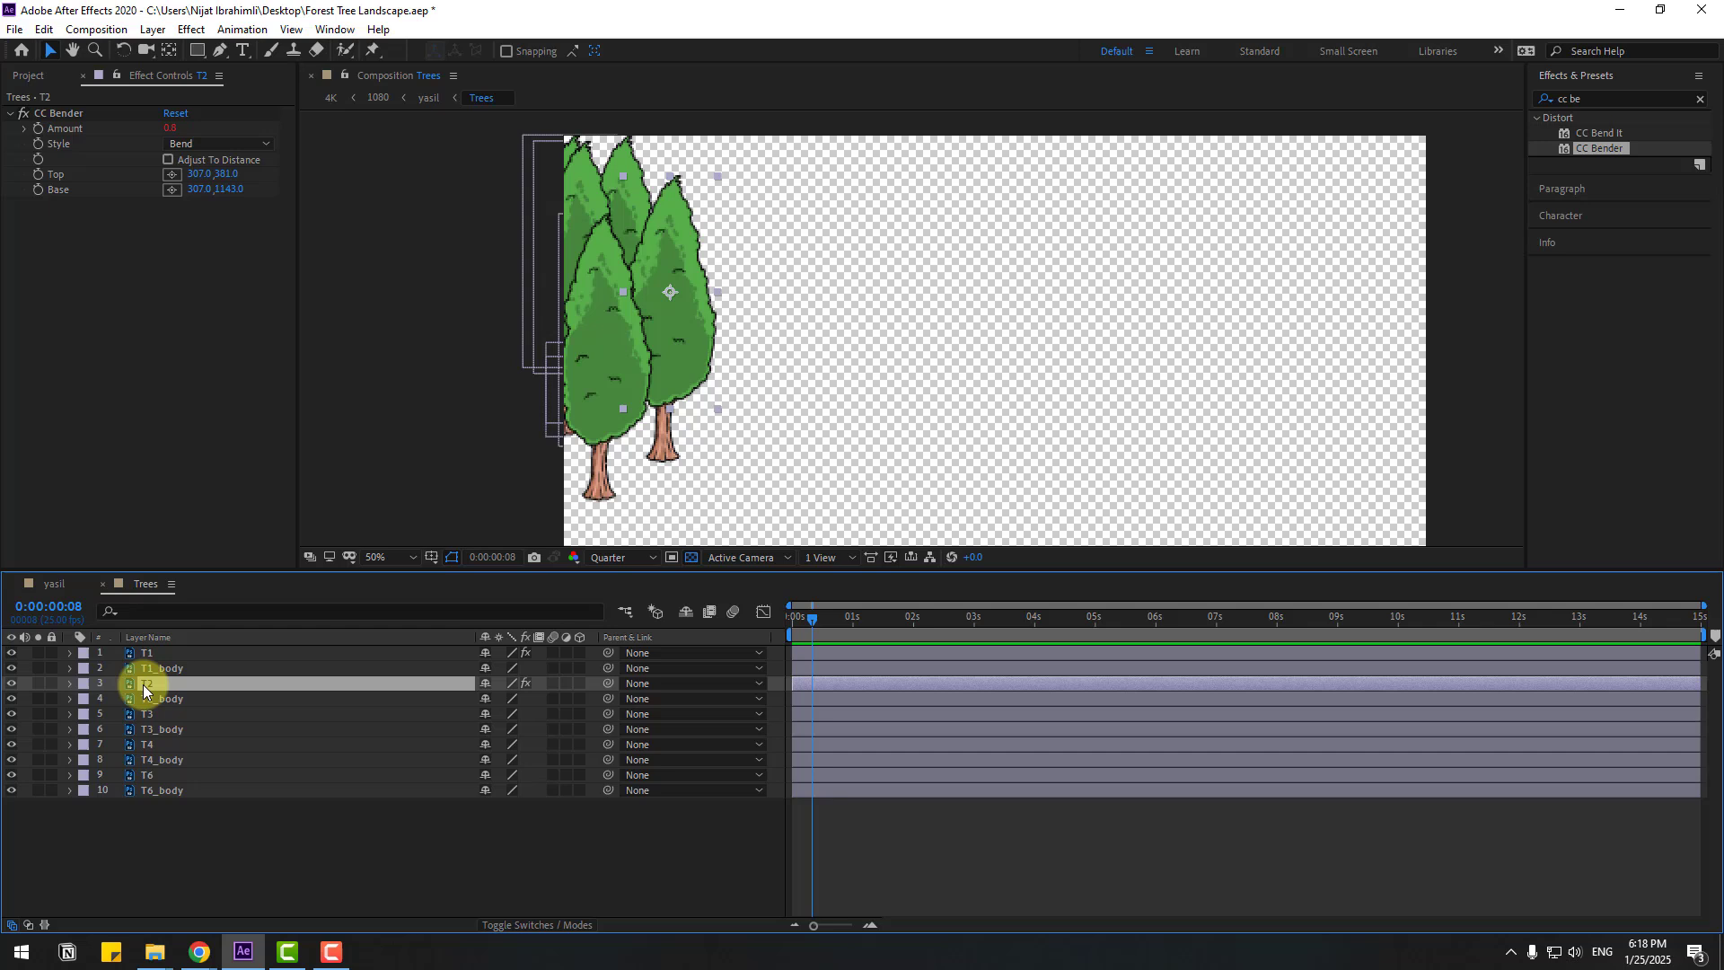
{"action": "left_click", "coordinate": [61, 115]}
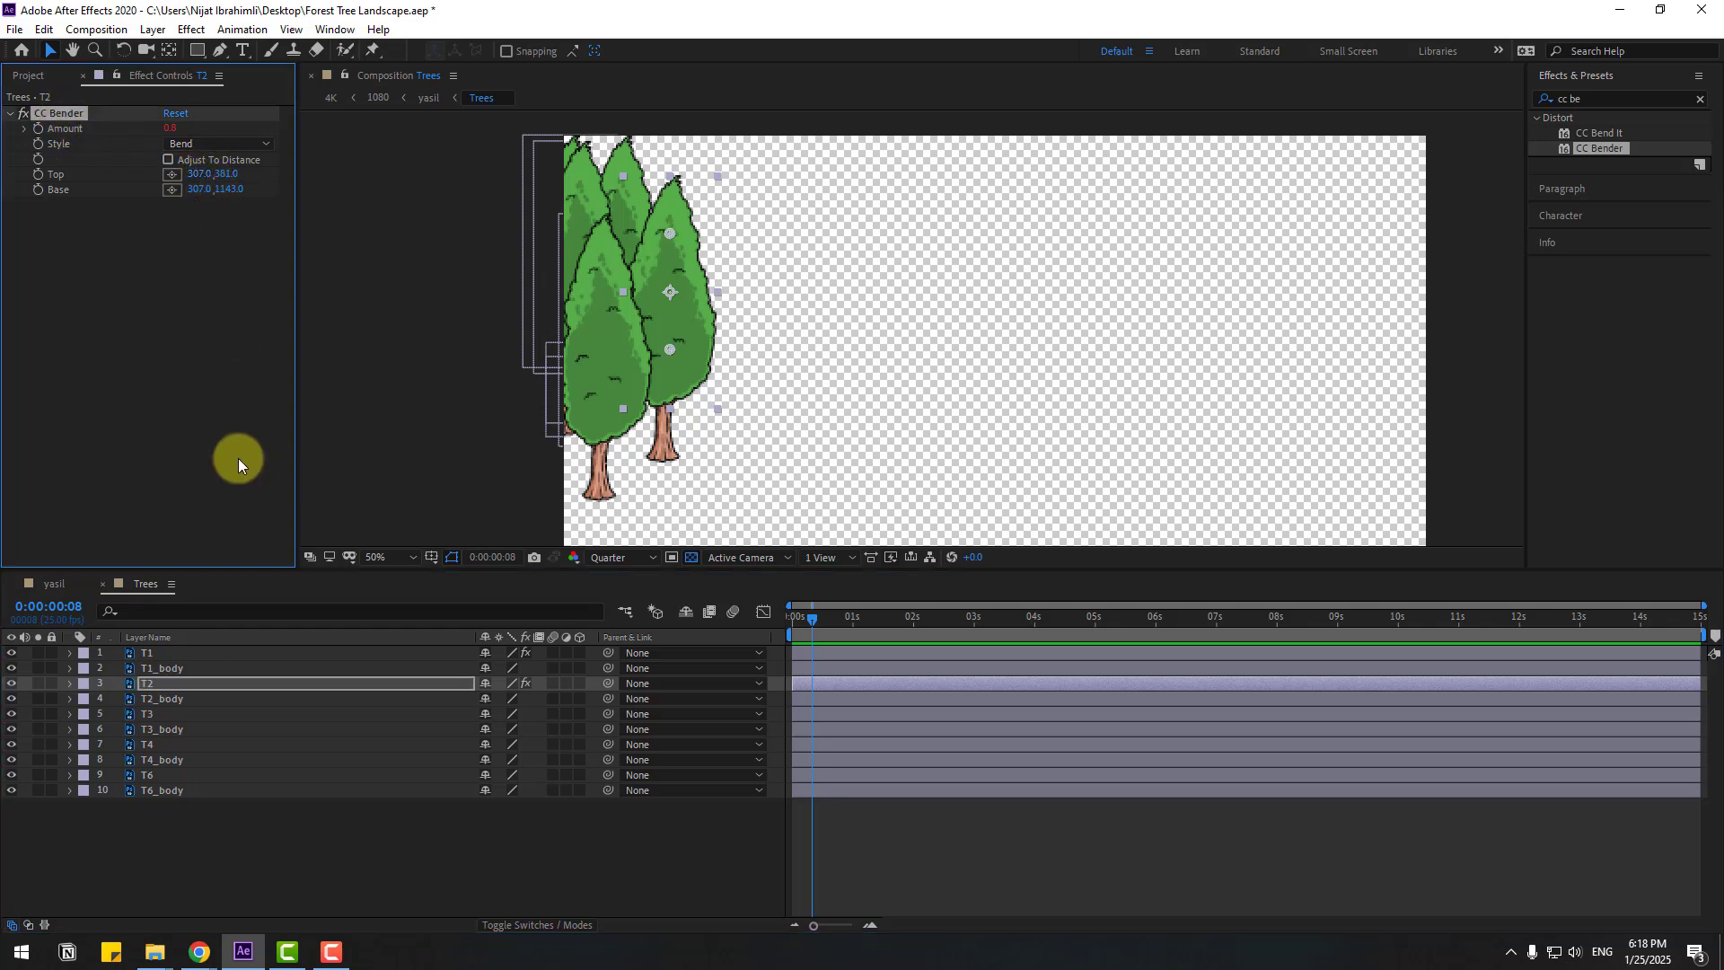
{"action": "left_click", "coordinate": [153, 719]}
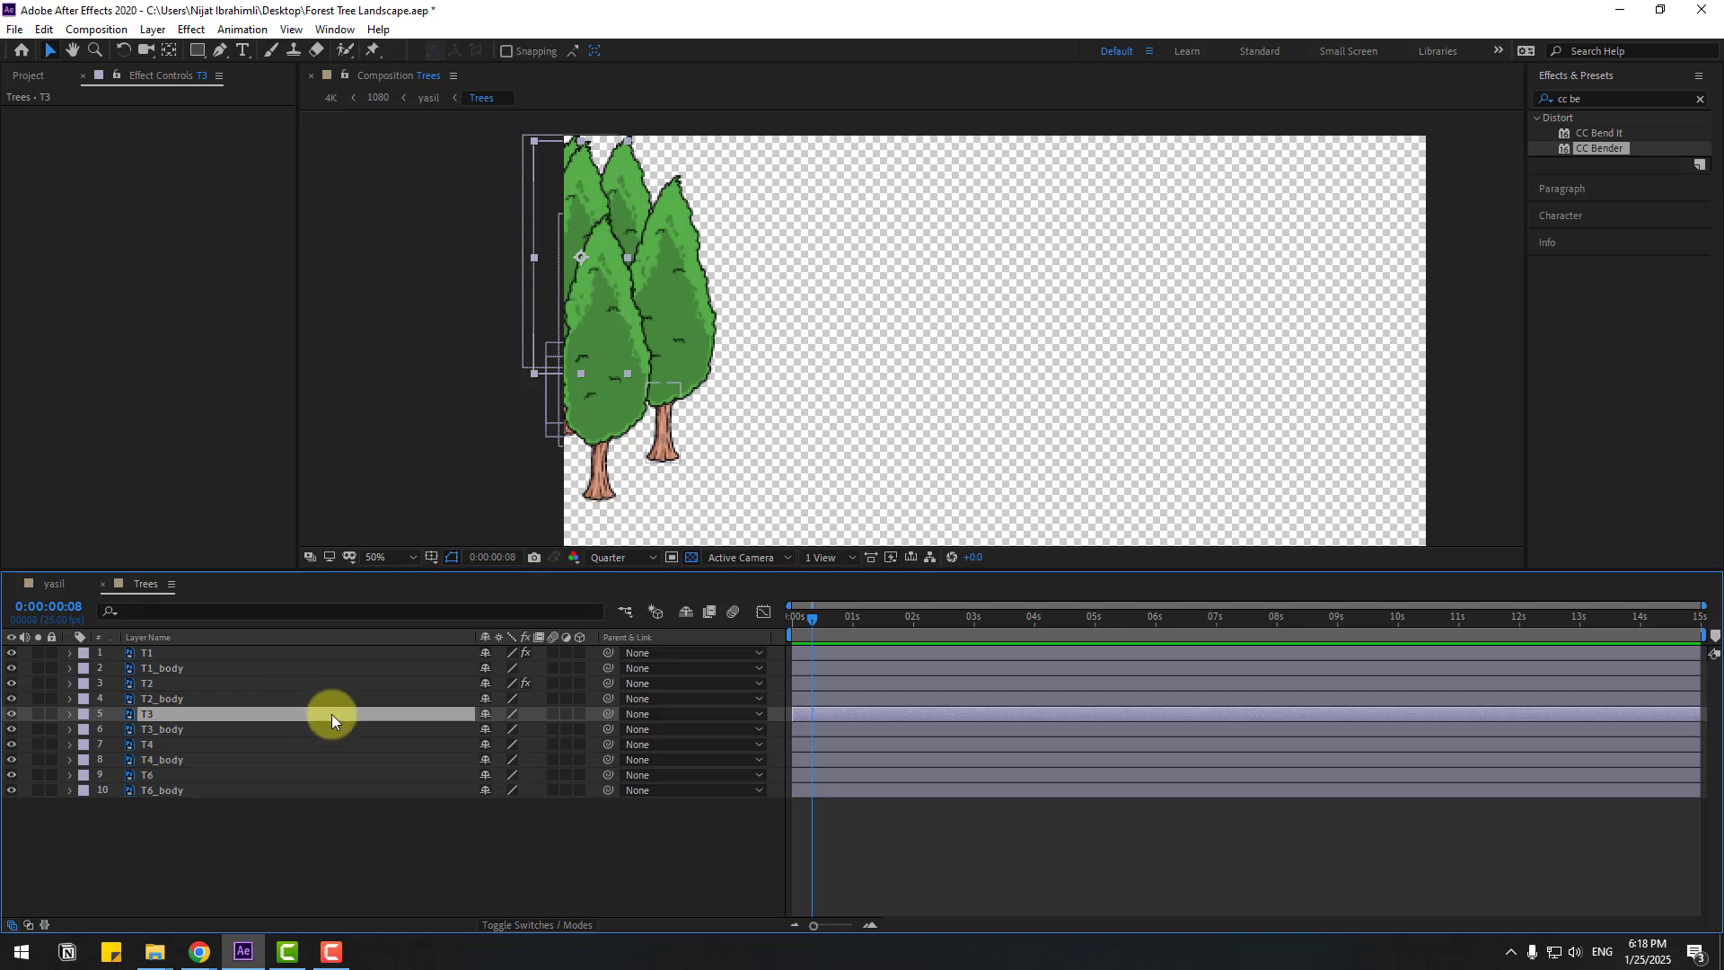
{"action": "key", "text": "ctrl+v"}
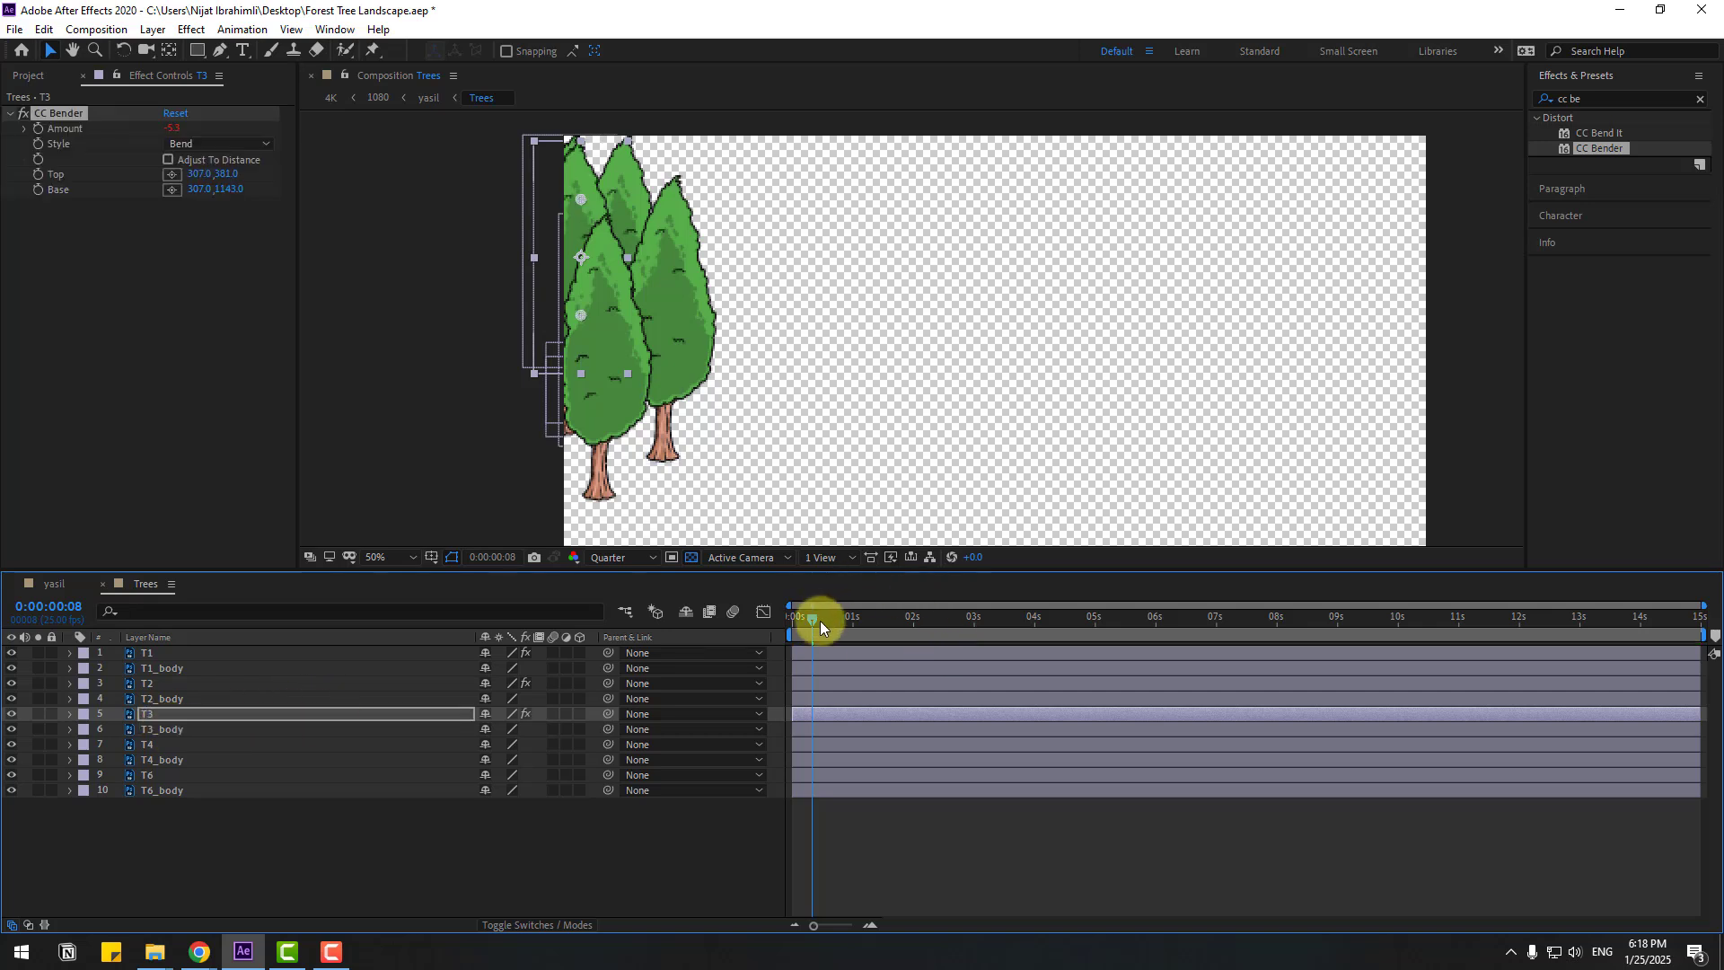
{"action": "mouse_move", "coordinate": [821, 622]}
{"action": "left_mouse_down"}
{"action": "mouse_move", "coordinate": [886, 623]}
{"action": "mouse_move", "coordinate": [792, 621]}
{"action": "left_mouse_up"}
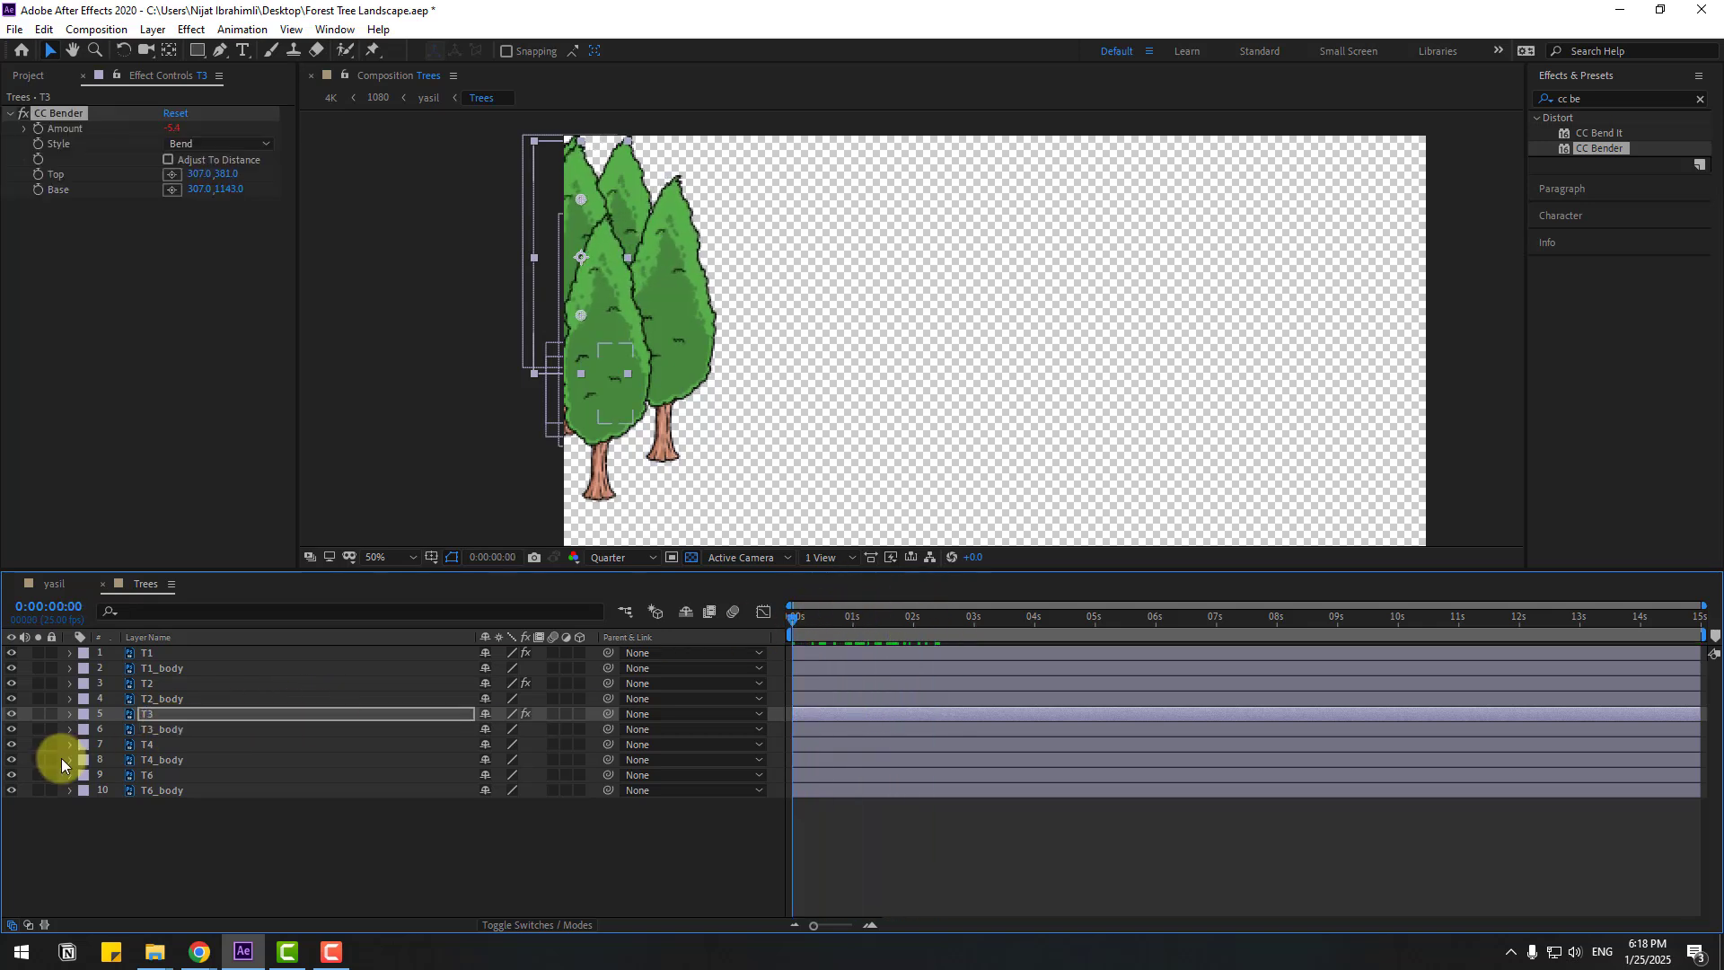
- Paste the copied CC Bender effect onto the T4 and T6 layers and preview the swaying trees
{"action": "left_click", "coordinate": [142, 742]}
{"action": "key", "text": "ctrl+v"}
{"action": "left_click", "coordinate": [155, 776]}
{"action": "key", "text": "ctrl+v"}
{"action": "left_click", "coordinate": [273, 834]}
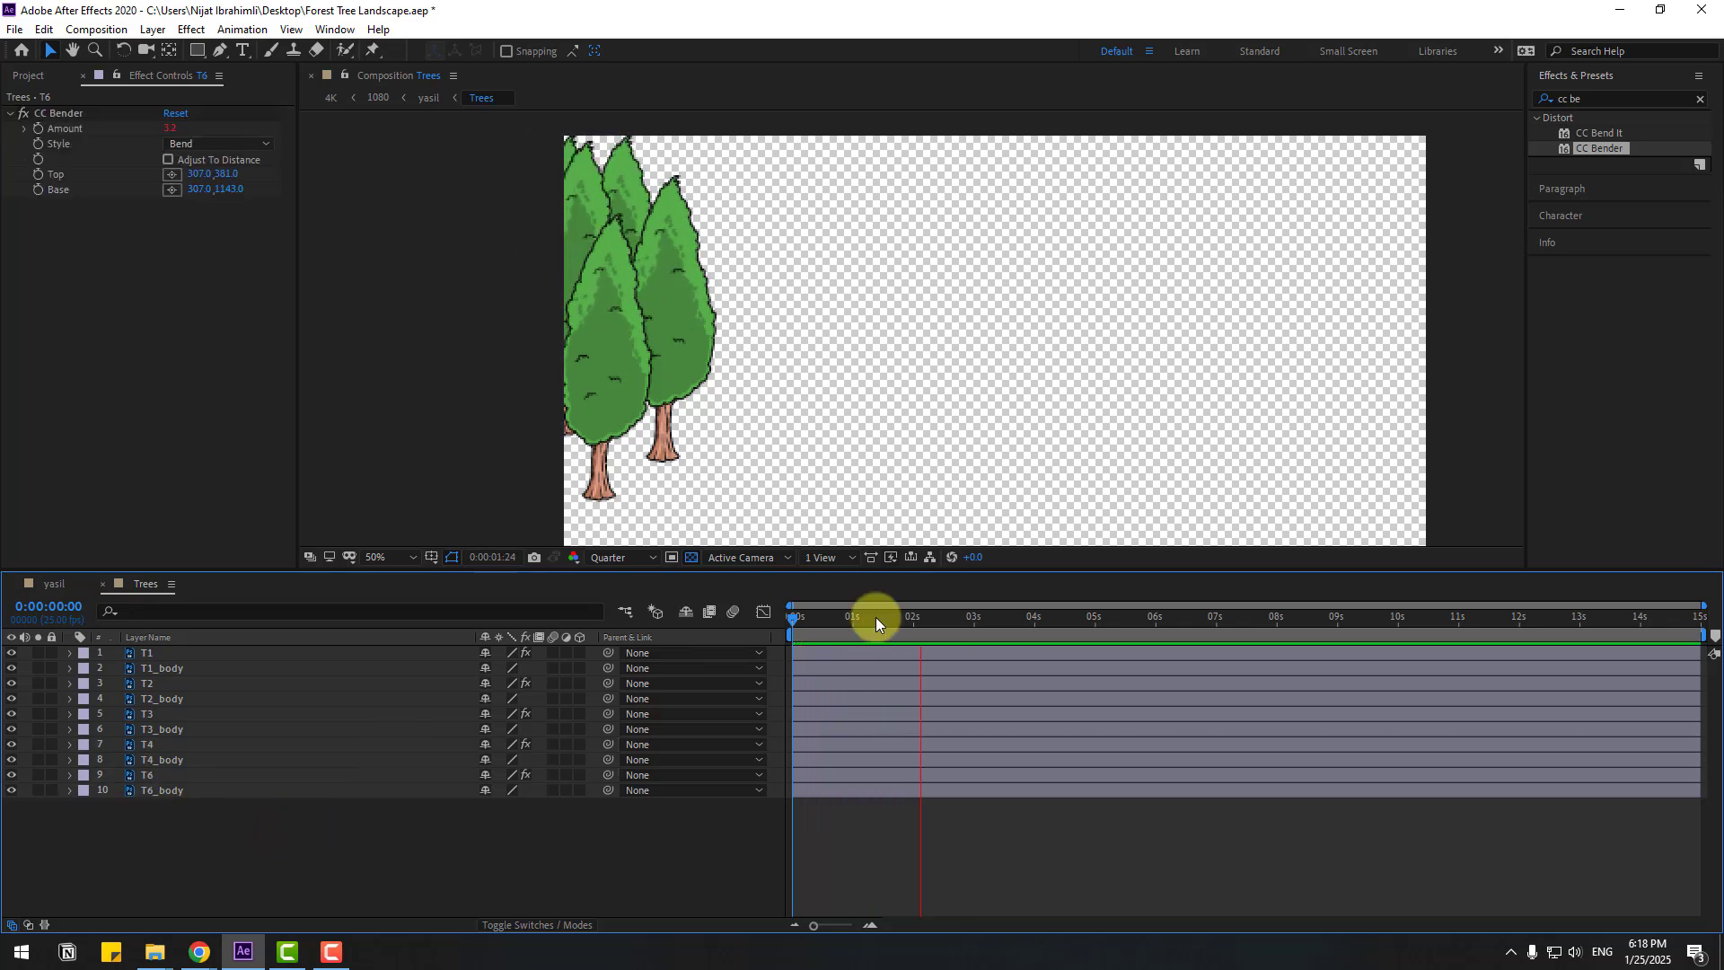
- Preview the yasil composition and add Position keyframes at 0:00:00:00 to all three Trees layers
{"action": "left_click", "coordinate": [54, 584]}
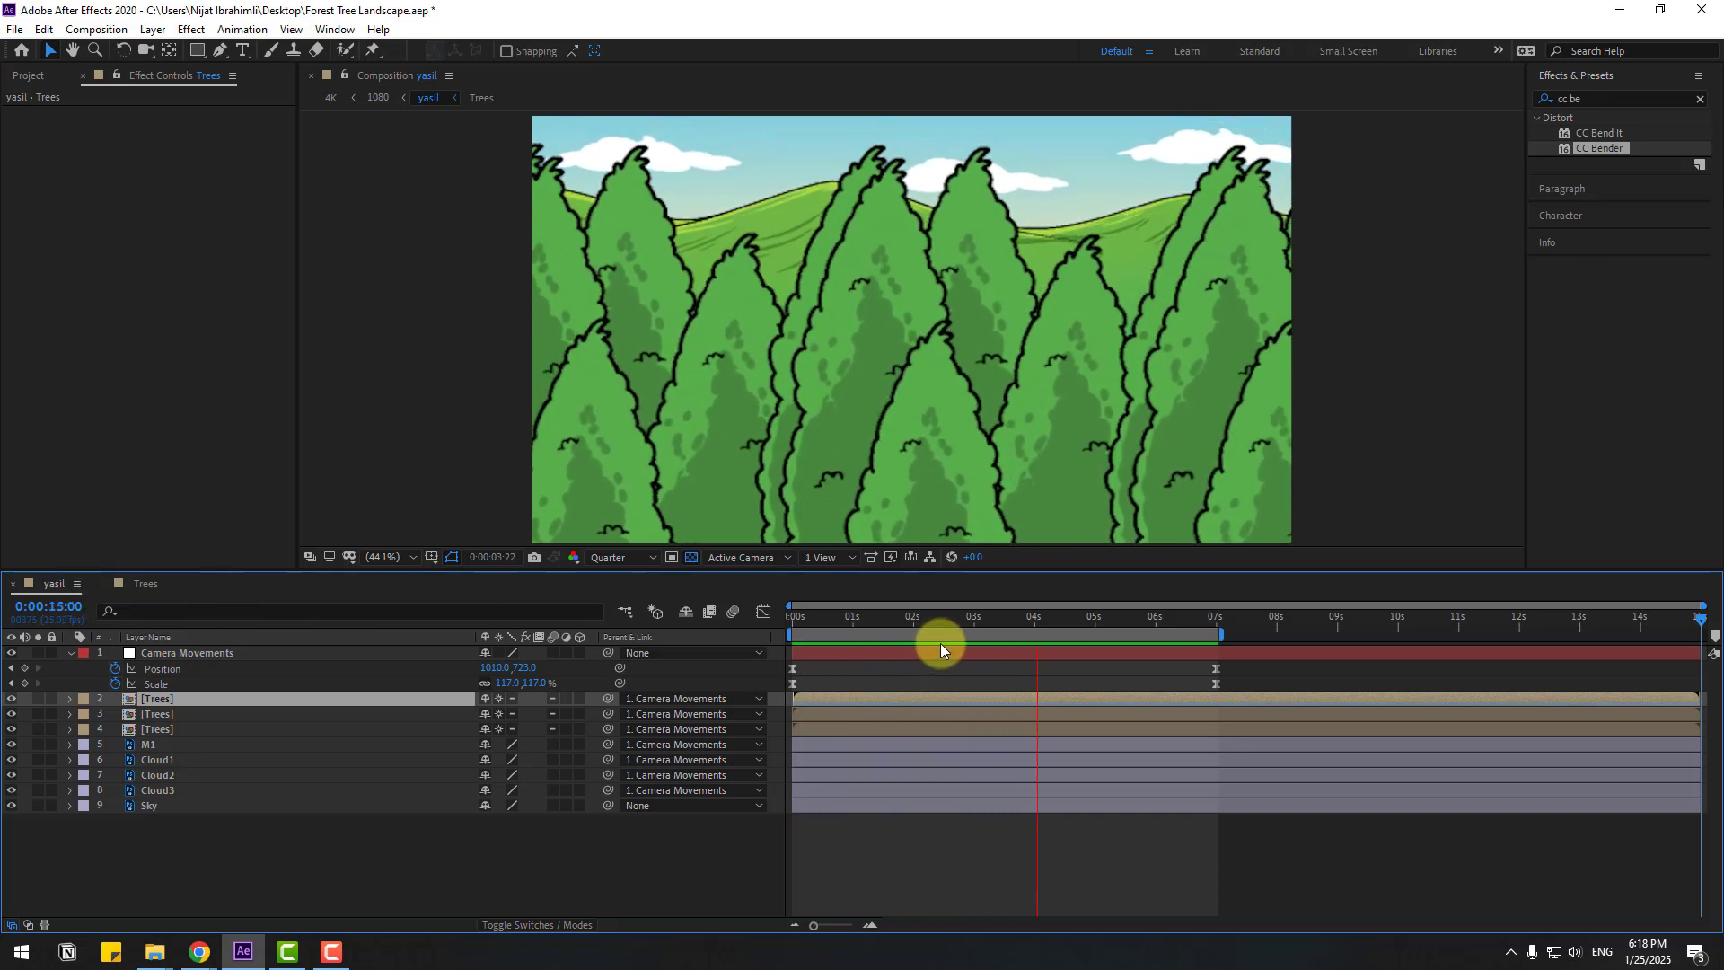
{"action": "key", "text": "space"}
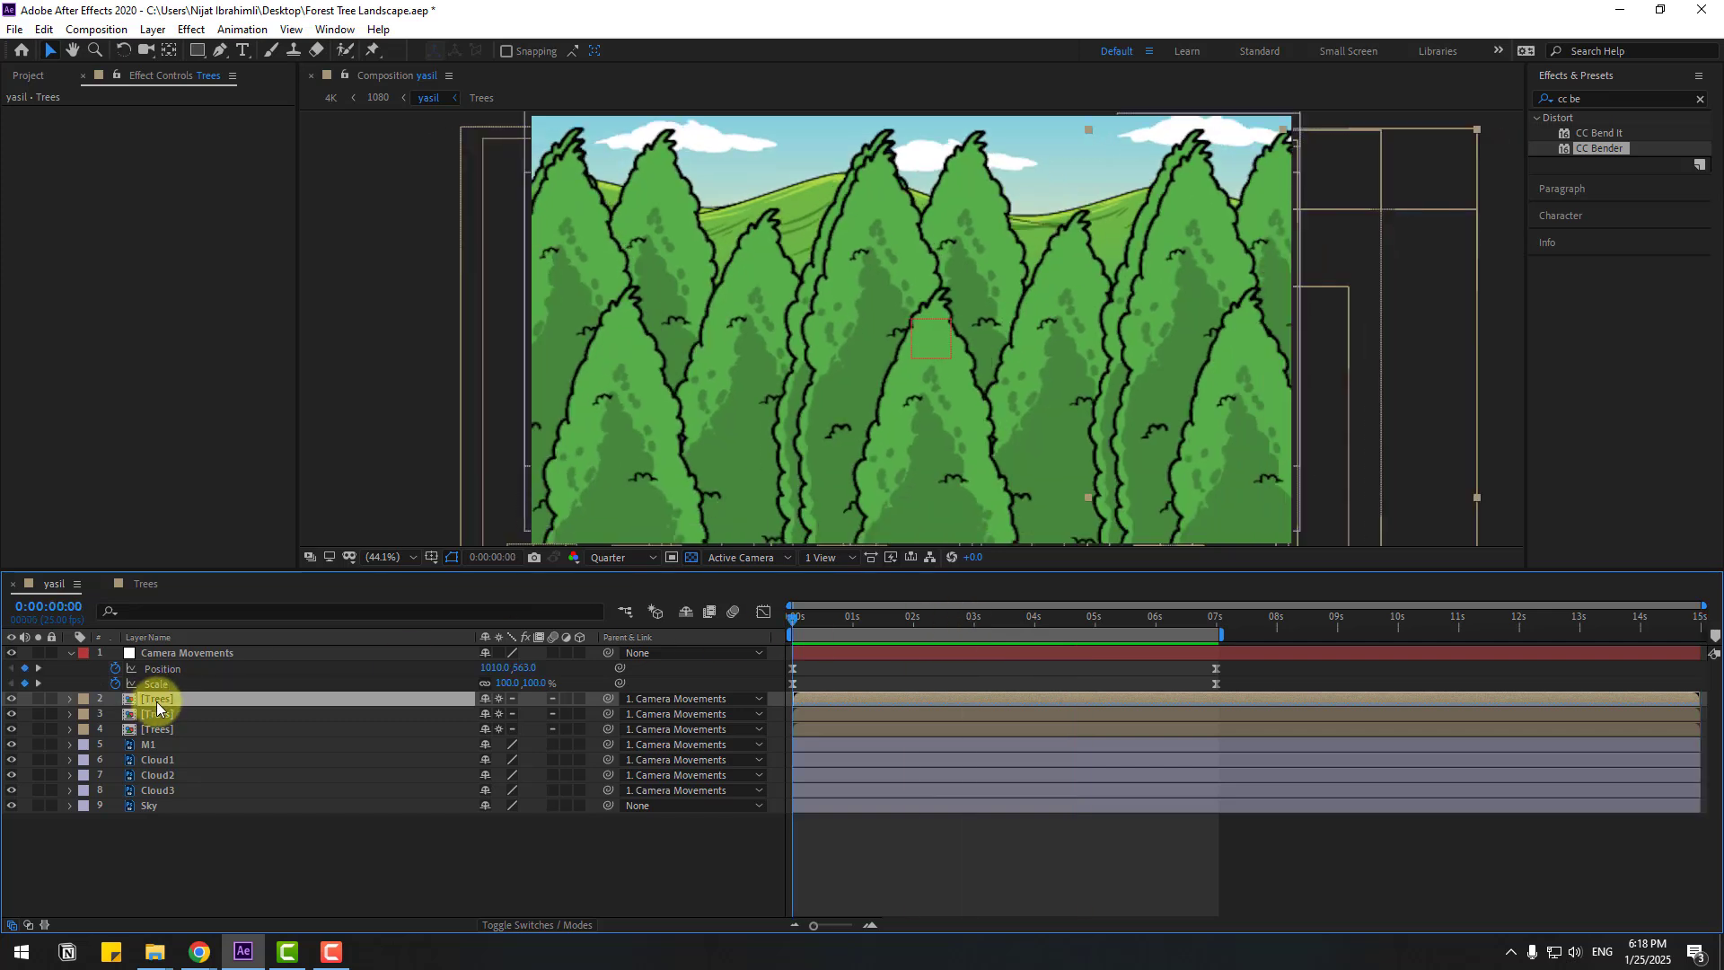
{"action": "left_click", "coordinate": [157, 729], "text": "shift"}
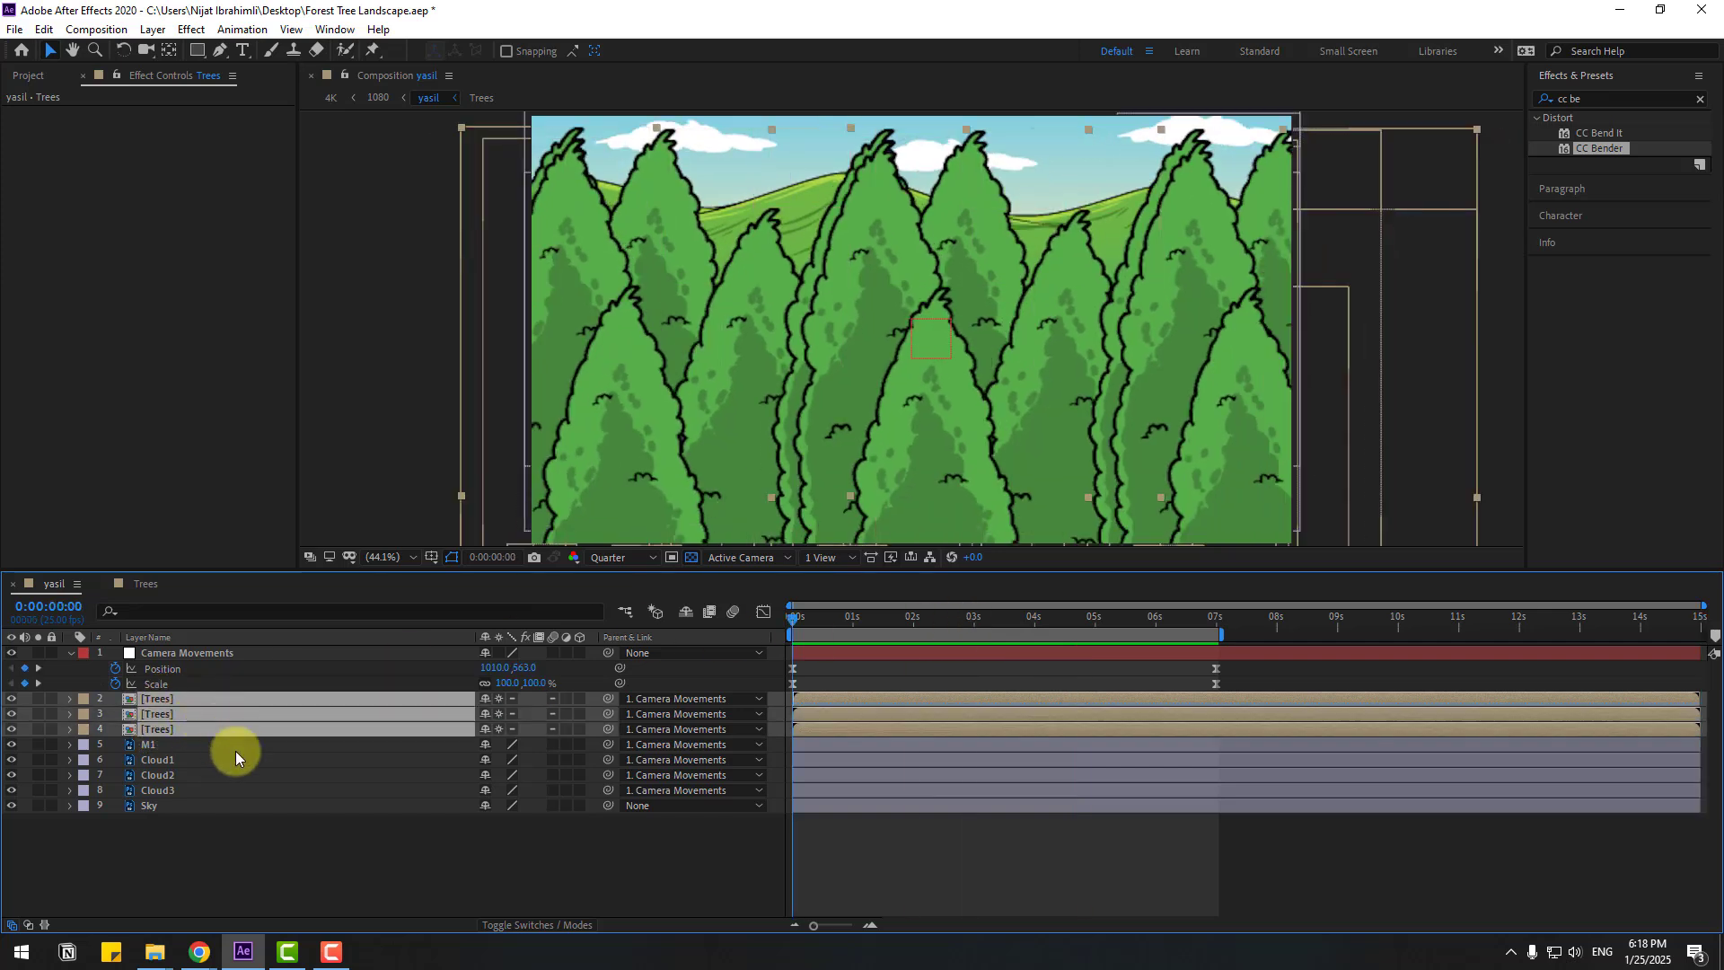
{"action": "key", "text": "p"}
{"action": "left_click", "coordinate": [115, 715]}
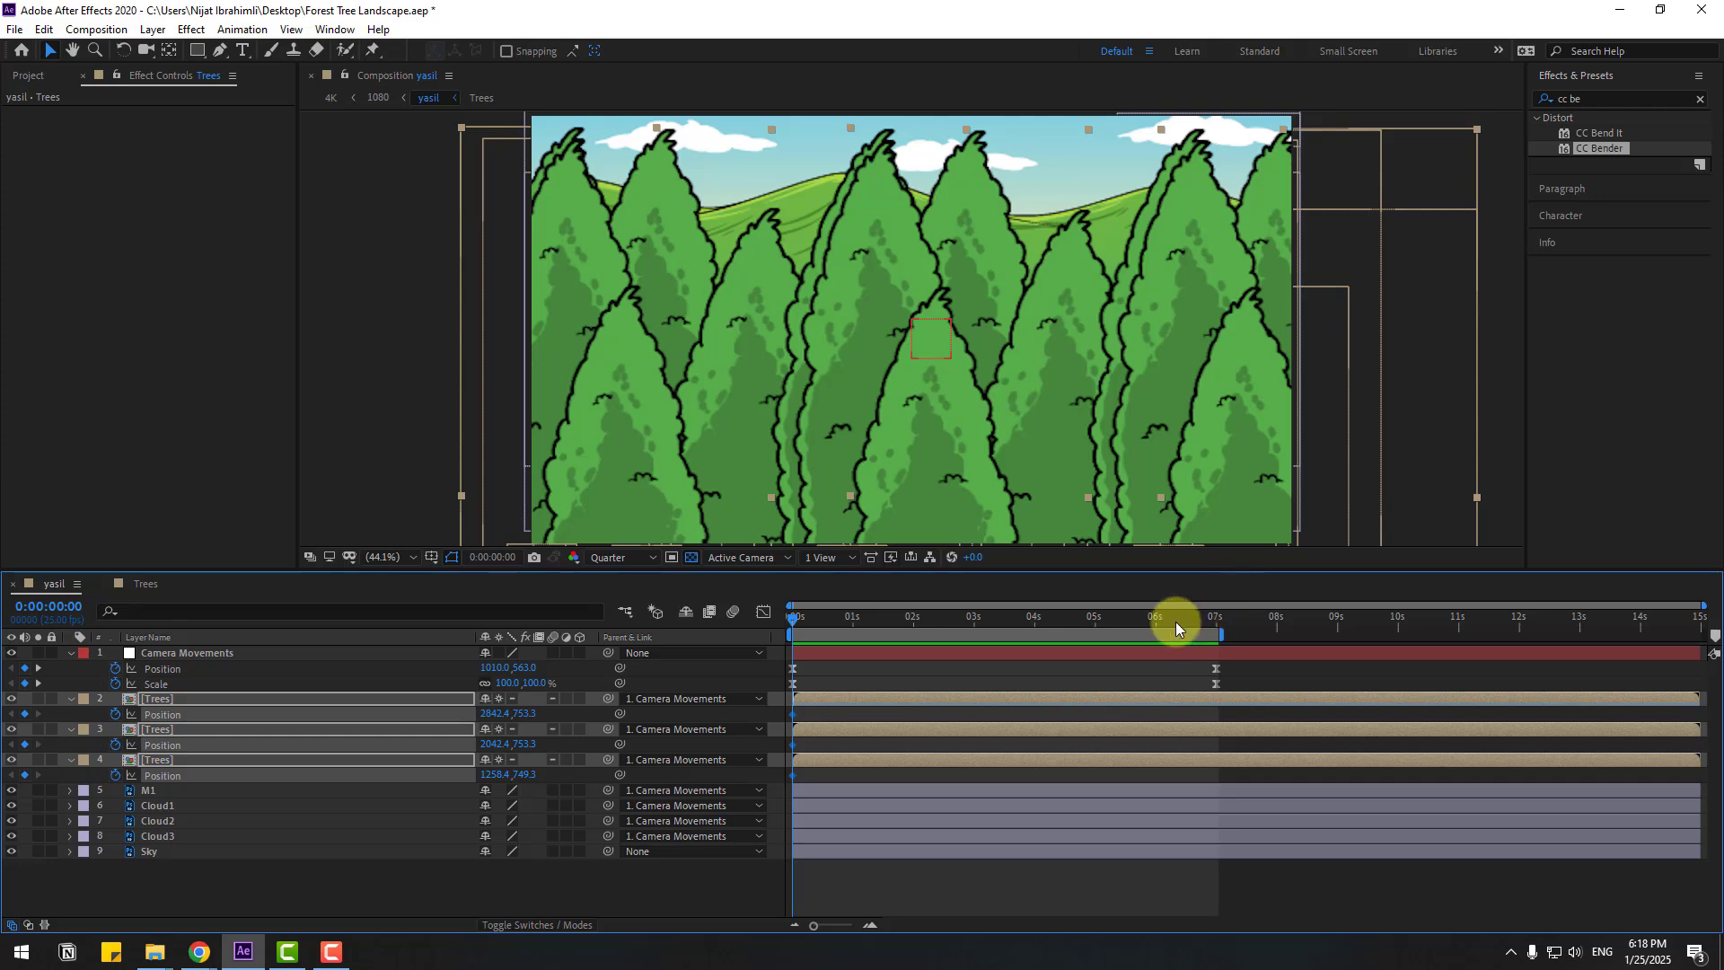
- At 0:00:07:00, lower the three Trees layers to Y positions 780.3, 801.3 and 820.3 in stacking order and preview the motion
{"action": "left_click_drag", "start_coordinate": [1176, 622], "coordinate": [1212, 624]}
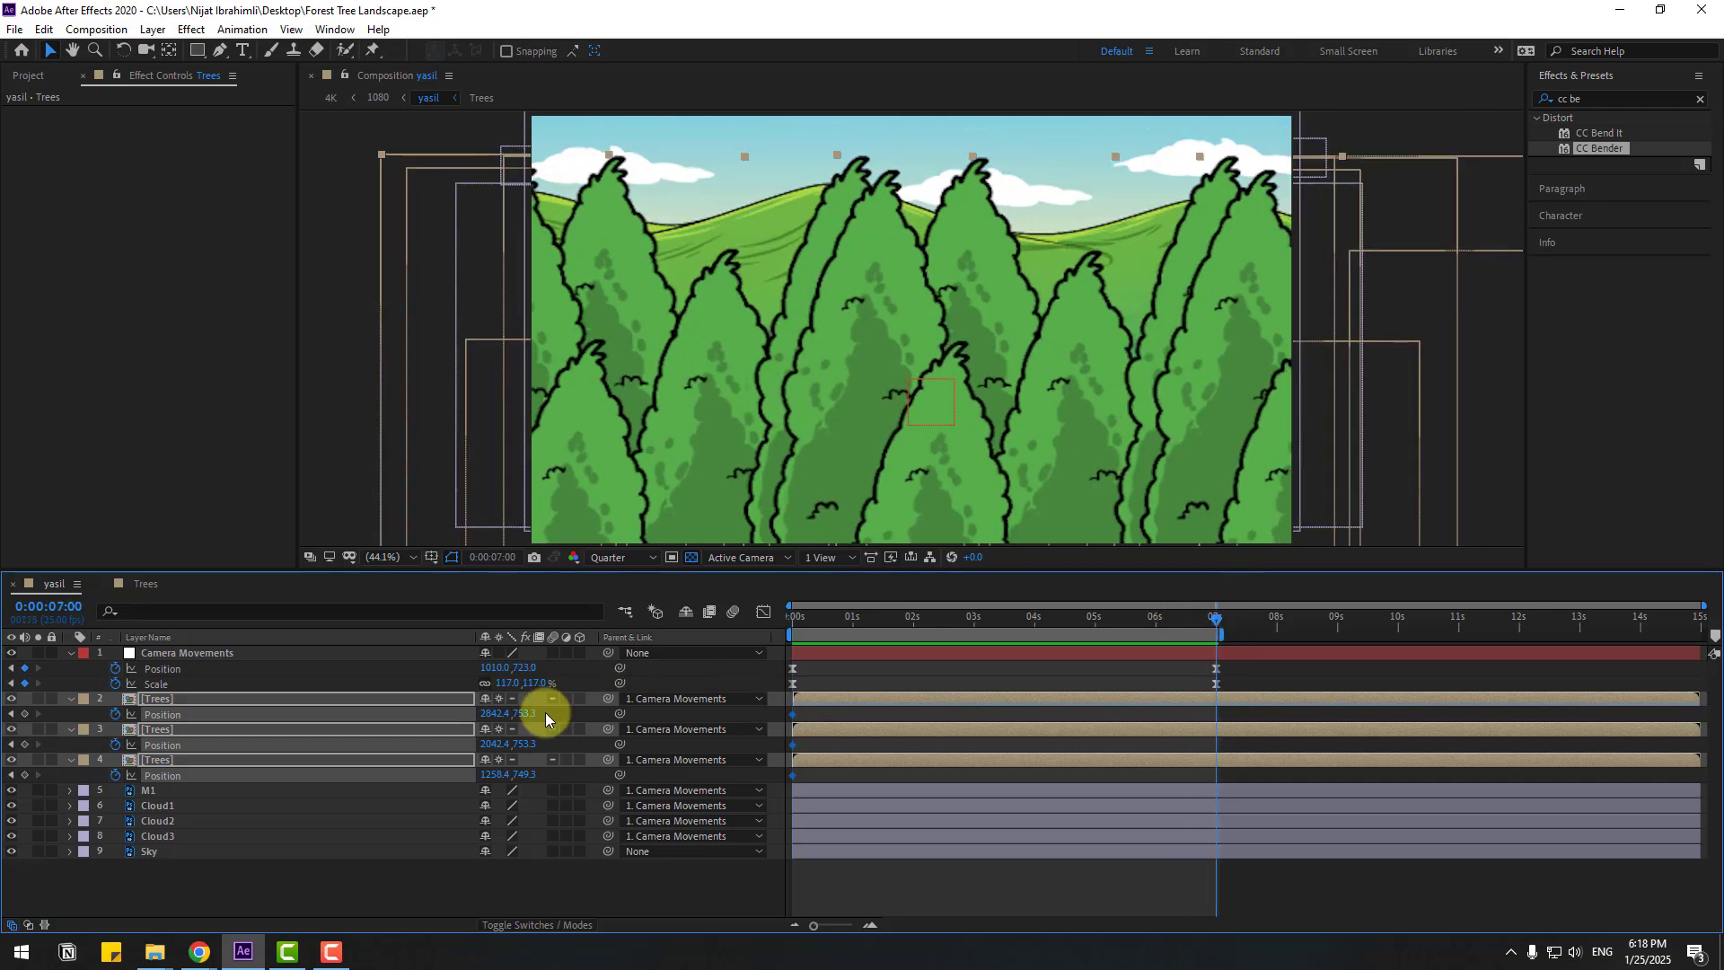
{"action": "left_click_drag", "start_coordinate": [527, 718], "coordinate": [558, 726]}
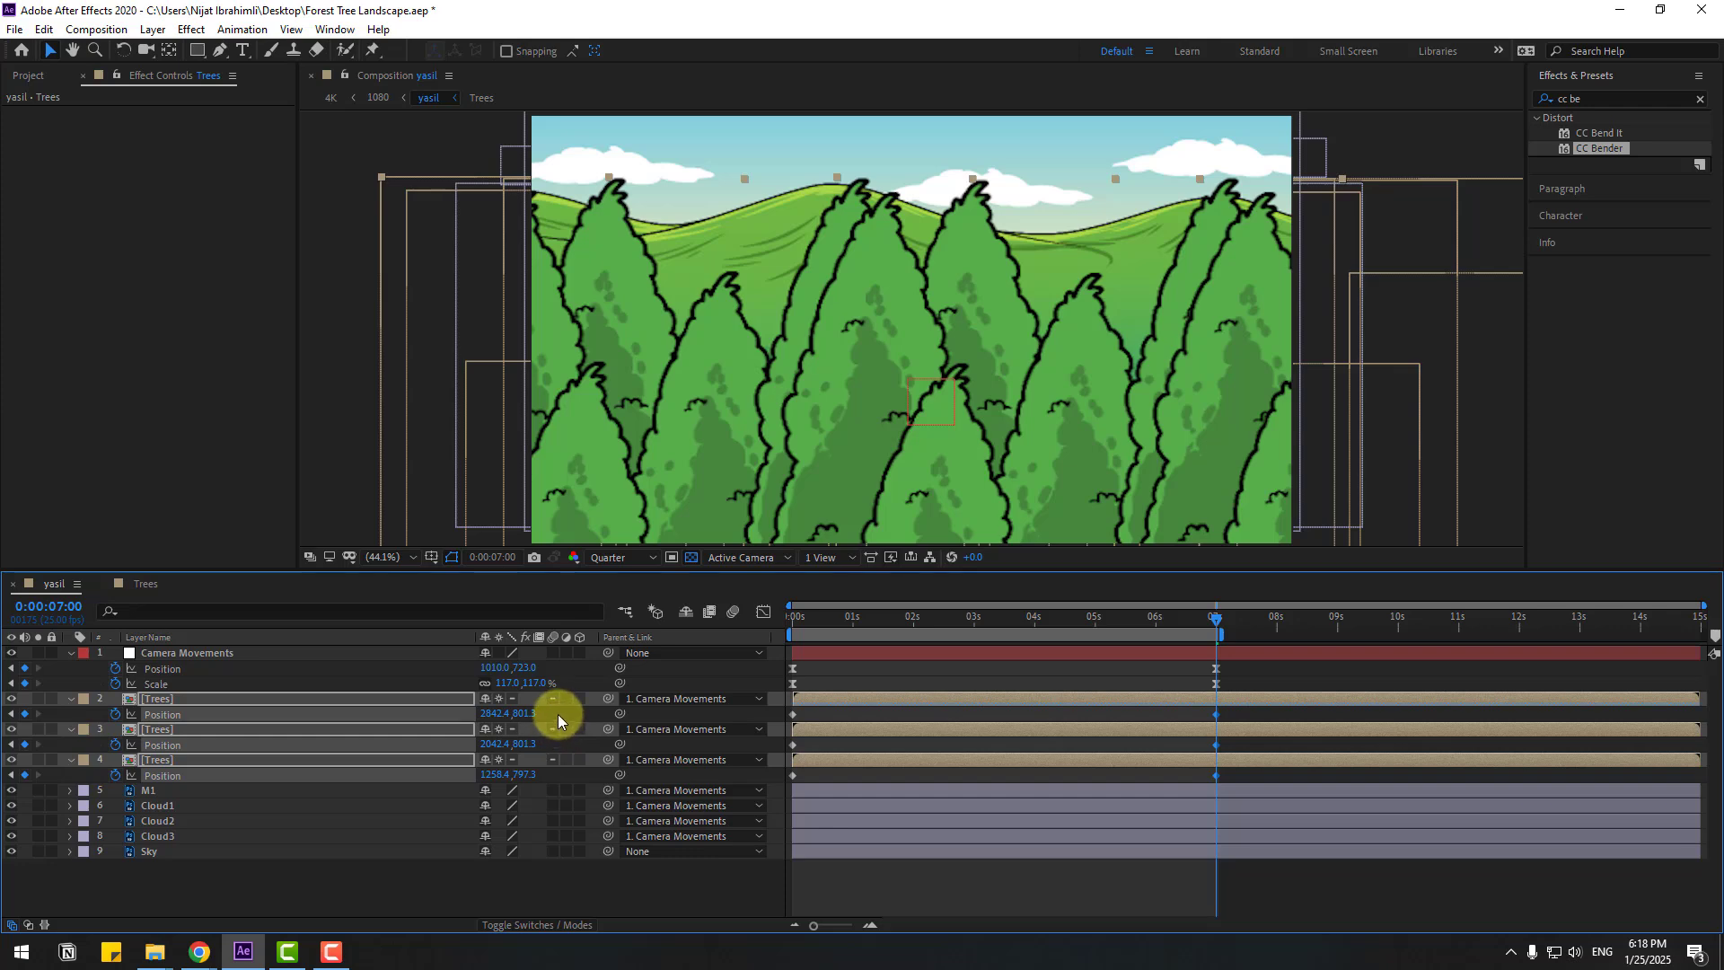
{"action": "left_click", "coordinate": [155, 700]}
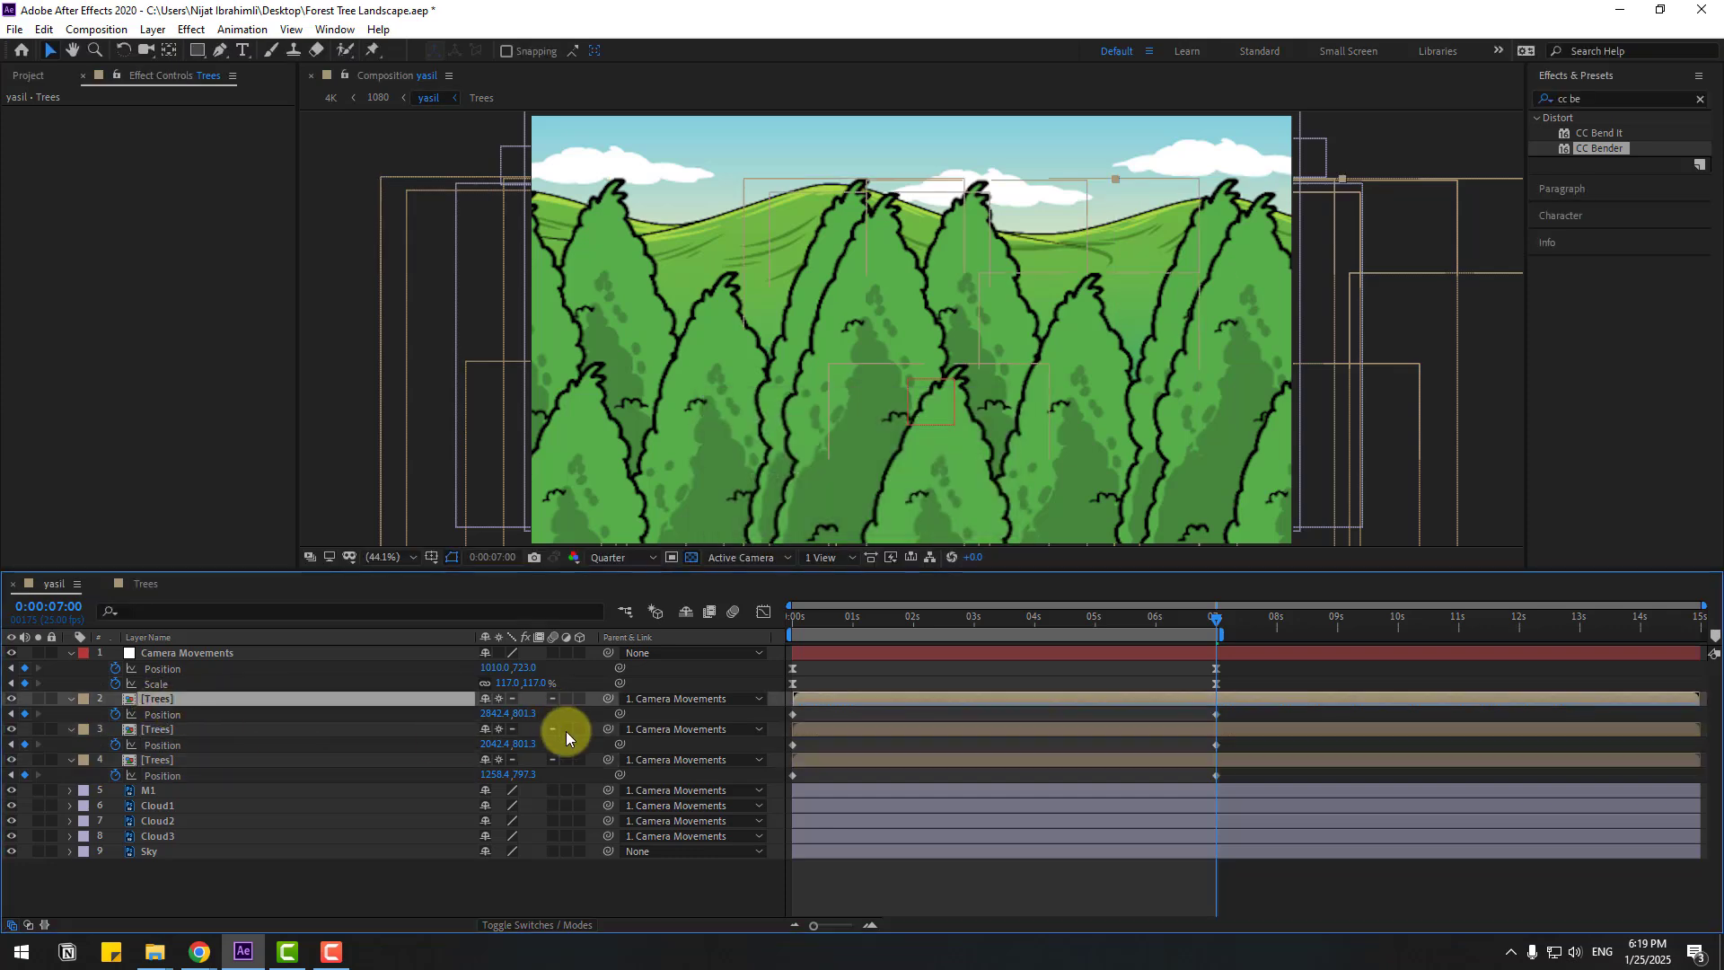
{"action": "left_click_drag", "start_coordinate": [521, 720], "coordinate": [512, 705]}
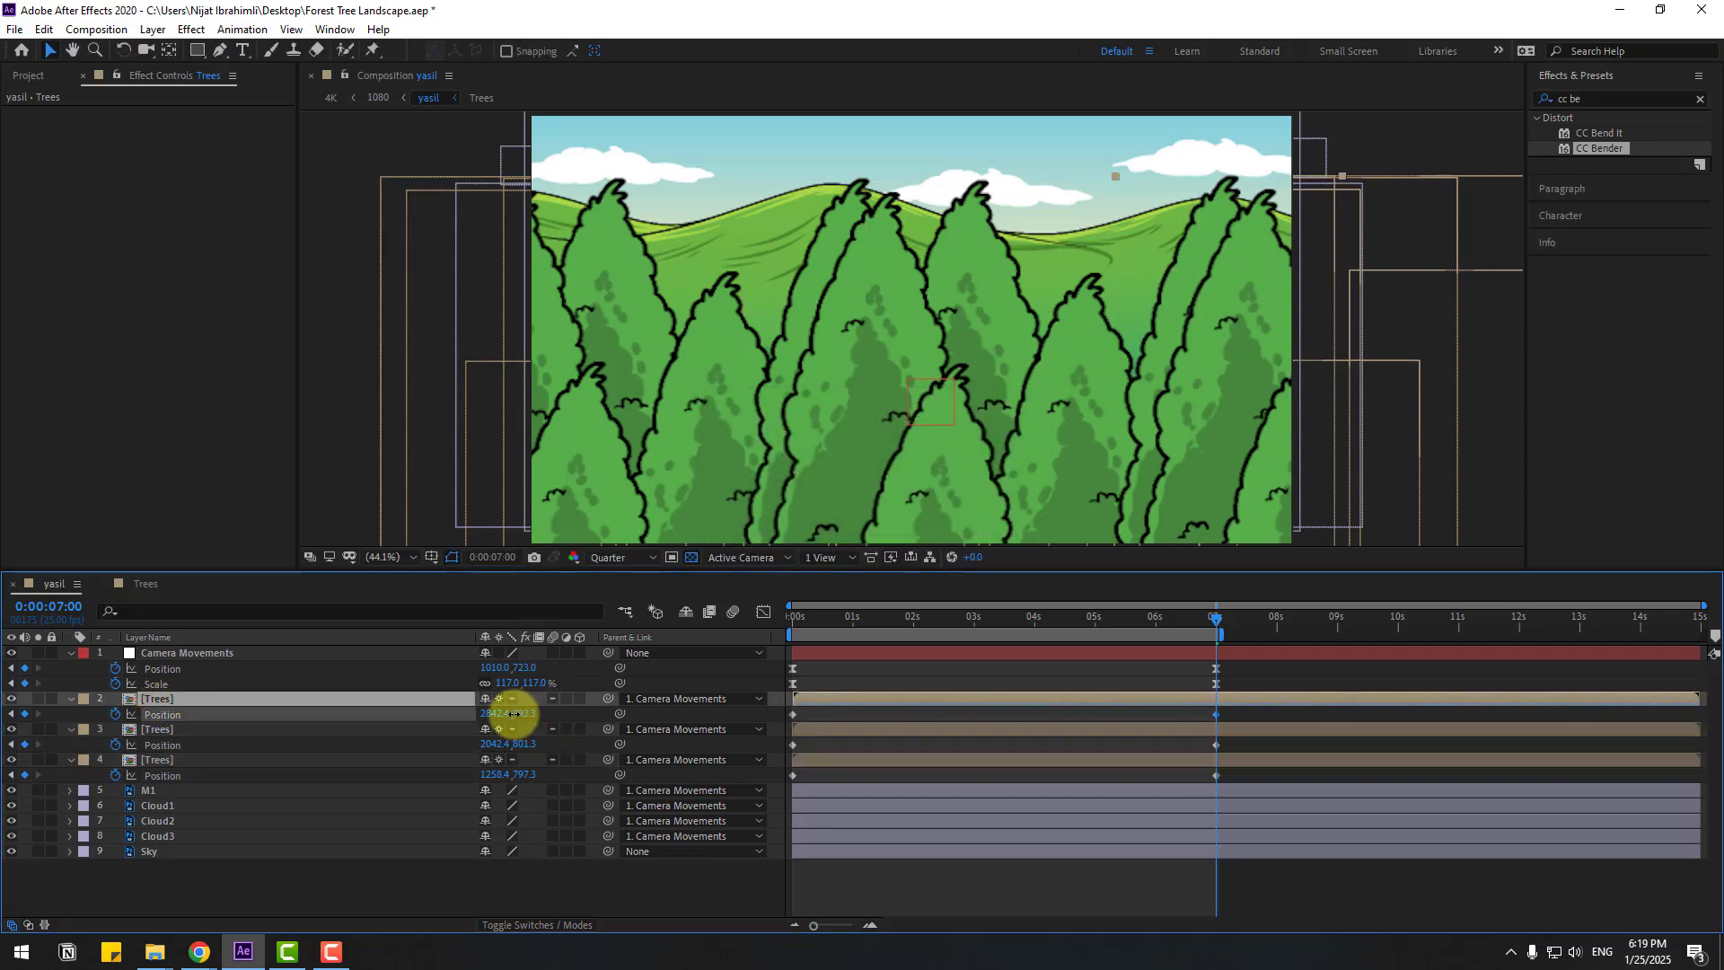
{"action": "left_click", "coordinate": [185, 764]}
{"action": "mouse_move", "coordinate": [521, 774]}
{"action": "left_mouse_down"}
{"action": "mouse_move", "coordinate": [542, 773]}
{"action": "mouse_move", "coordinate": [503, 779]}
{"action": "left_mouse_up"}
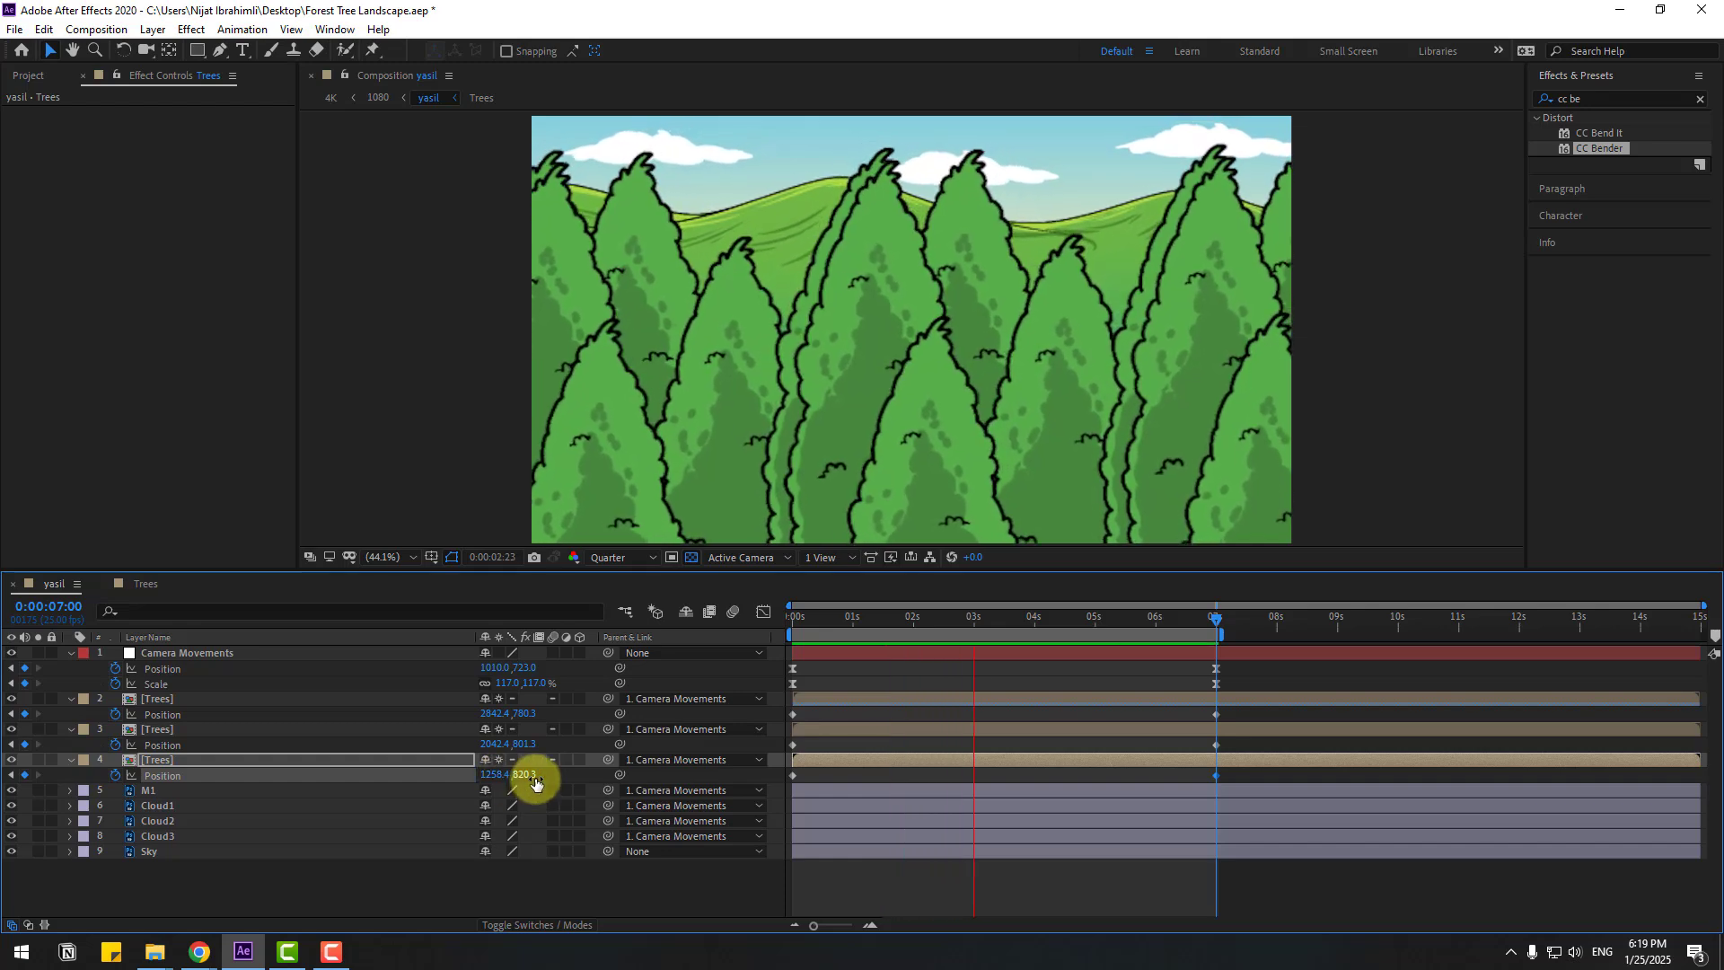
{"action": "key", "text": "space"}
- Scrub through the animation, return to the start and collapse the Camera Movements and Trees layers
{"action": "left_click_drag", "start_coordinate": [1205, 612], "coordinate": [1116, 634]}
{"action": "key", "text": "Home"}
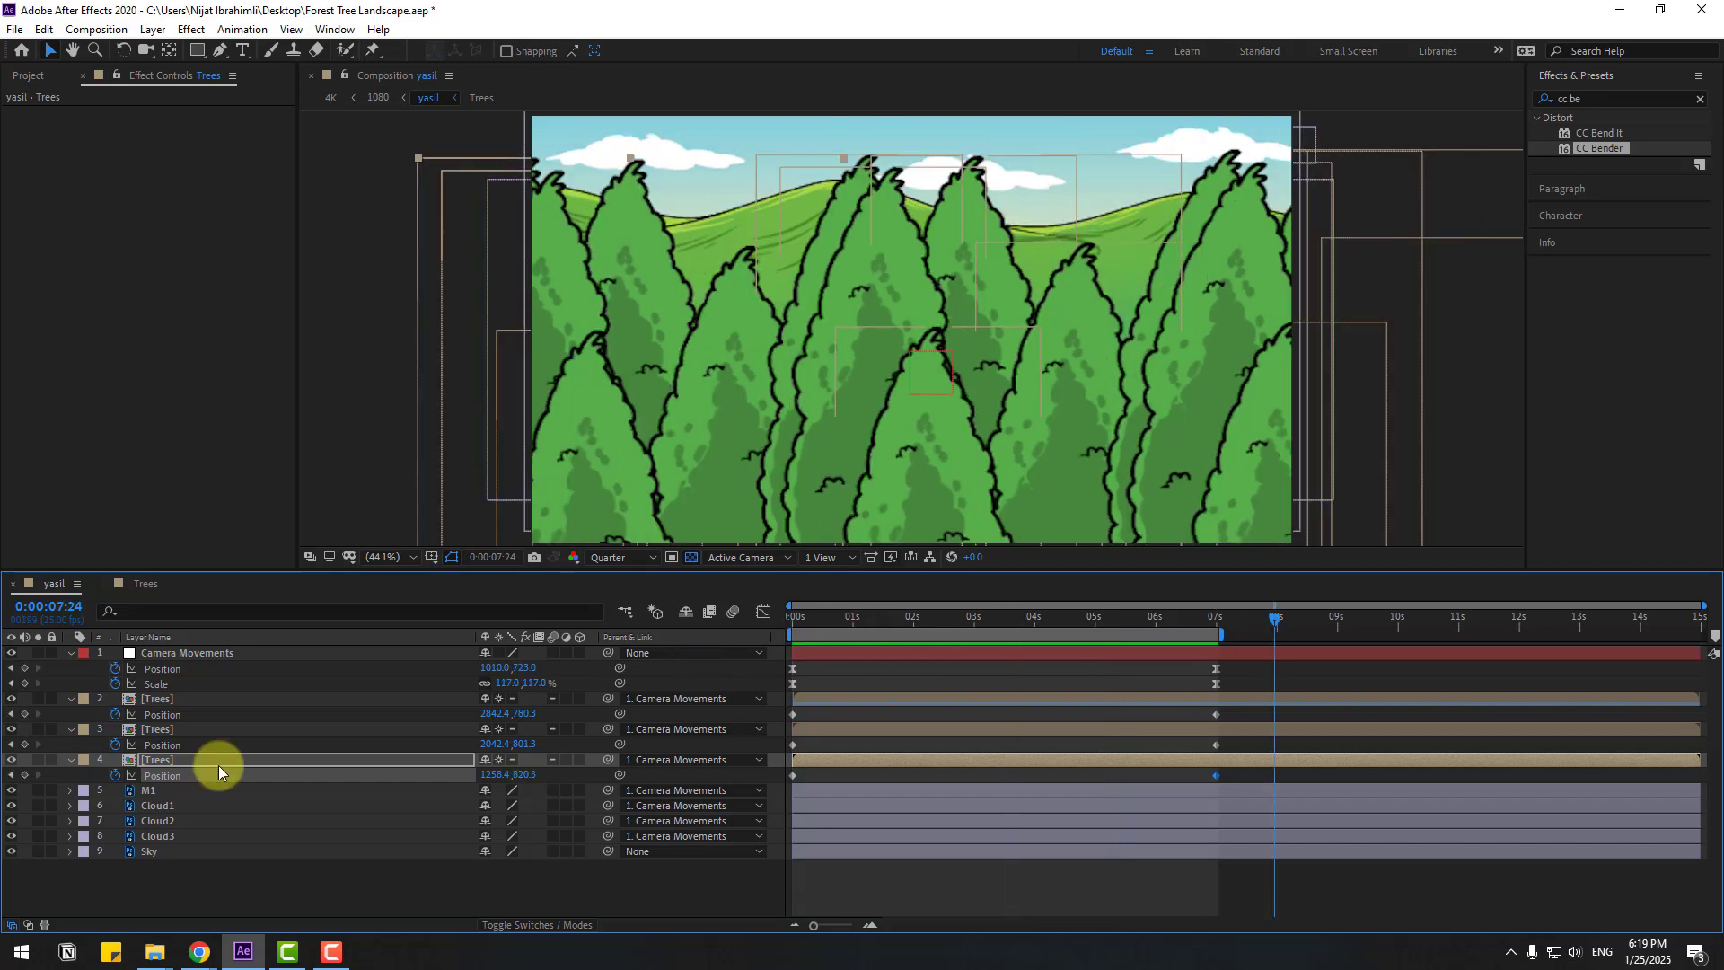
{"action": "left_click", "coordinate": [70, 653]}
{"action": "left_click", "coordinate": [69, 670]}
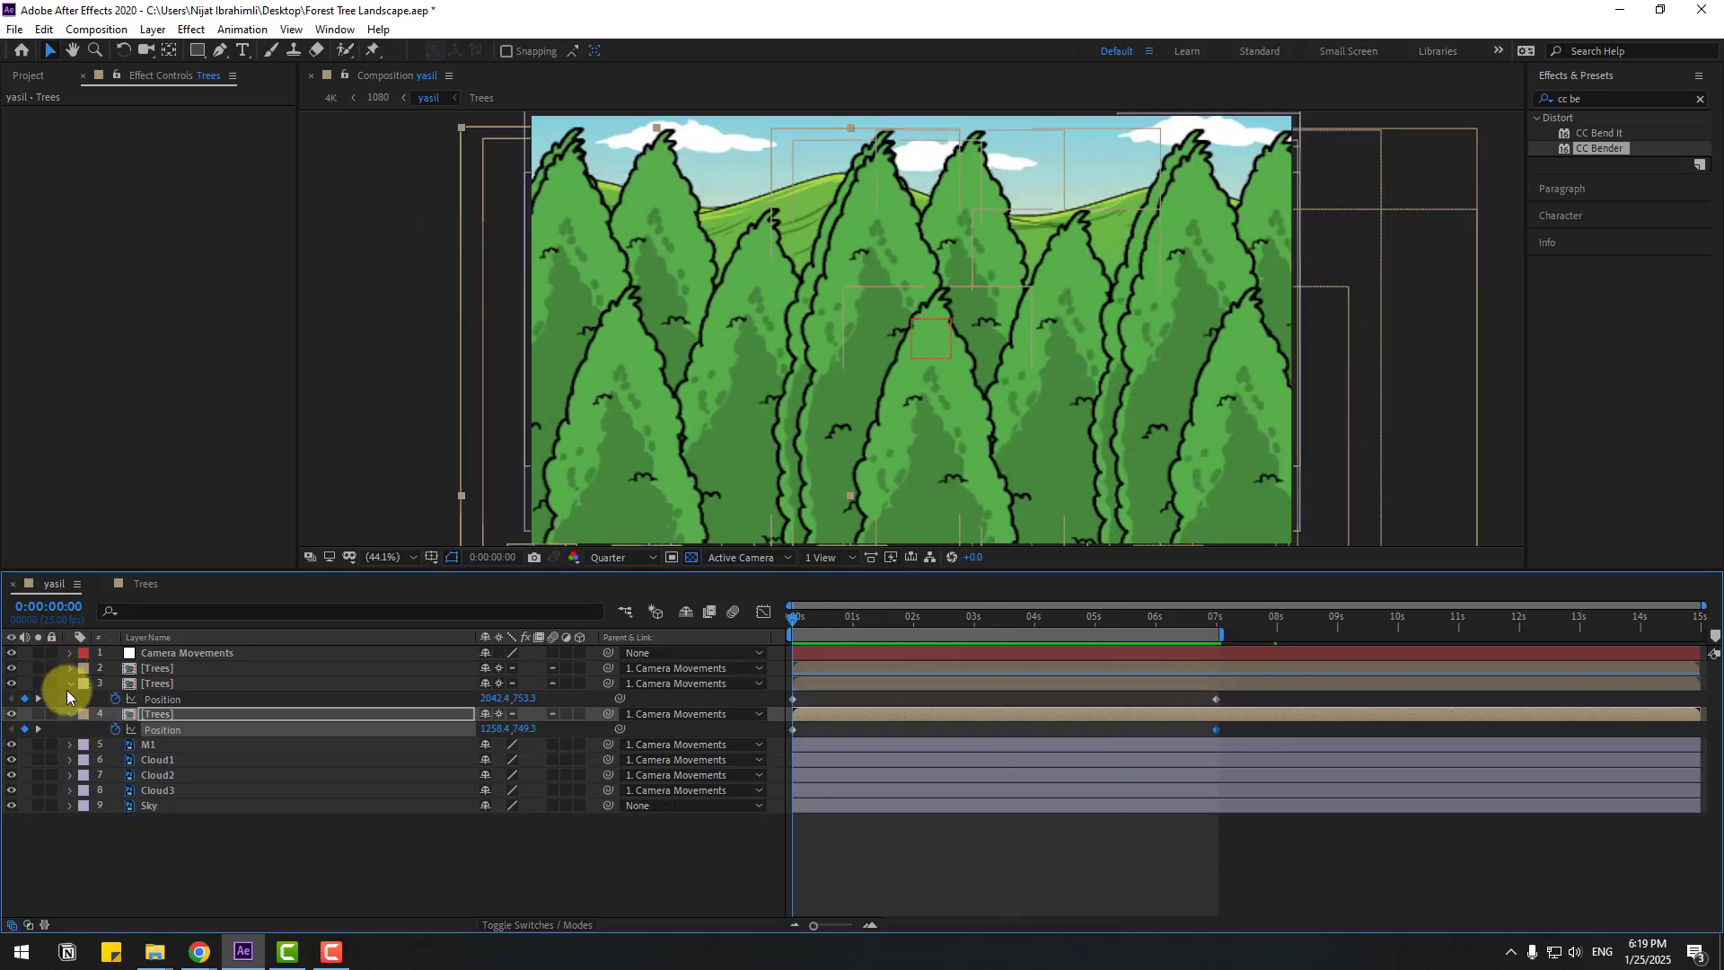
{"action": "left_click", "coordinate": [69, 685]}
{"action": "left_click", "coordinate": [69, 700]}
- Create an adjustment layer in the yasil composition and rename it Lens
{"action": "right_click", "coordinate": [169, 837]}
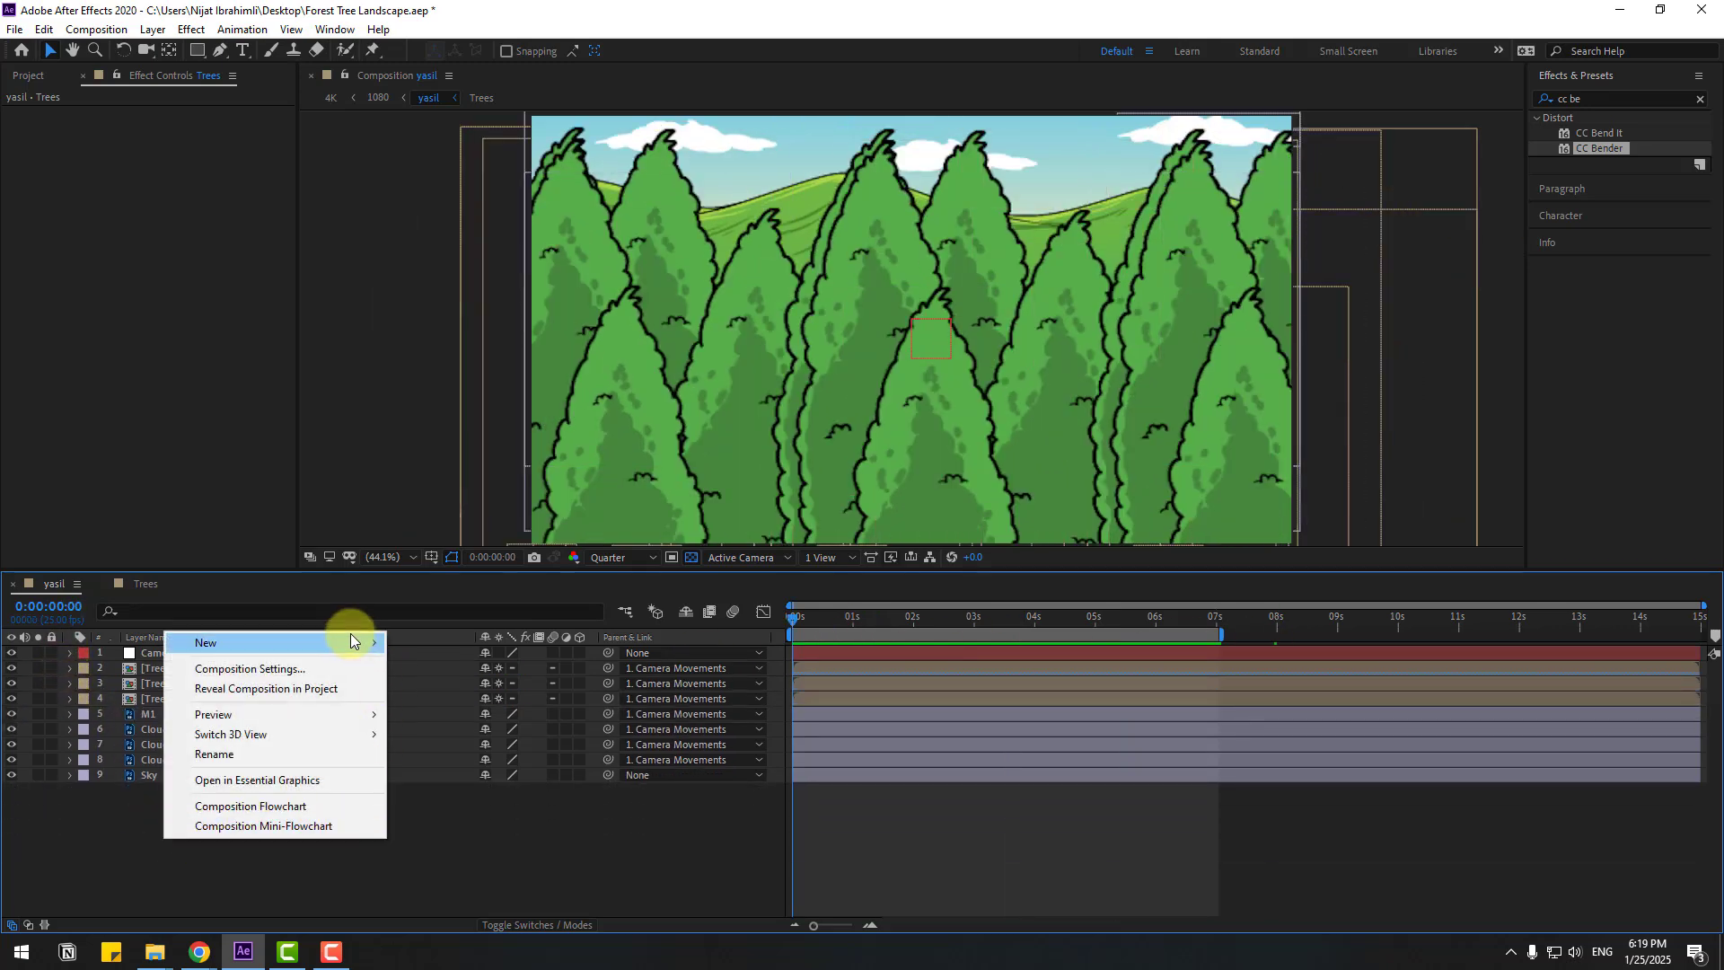
{"action": "mouse_move", "coordinate": [345, 639]}
{"action": "left_click", "coordinate": [466, 787]}
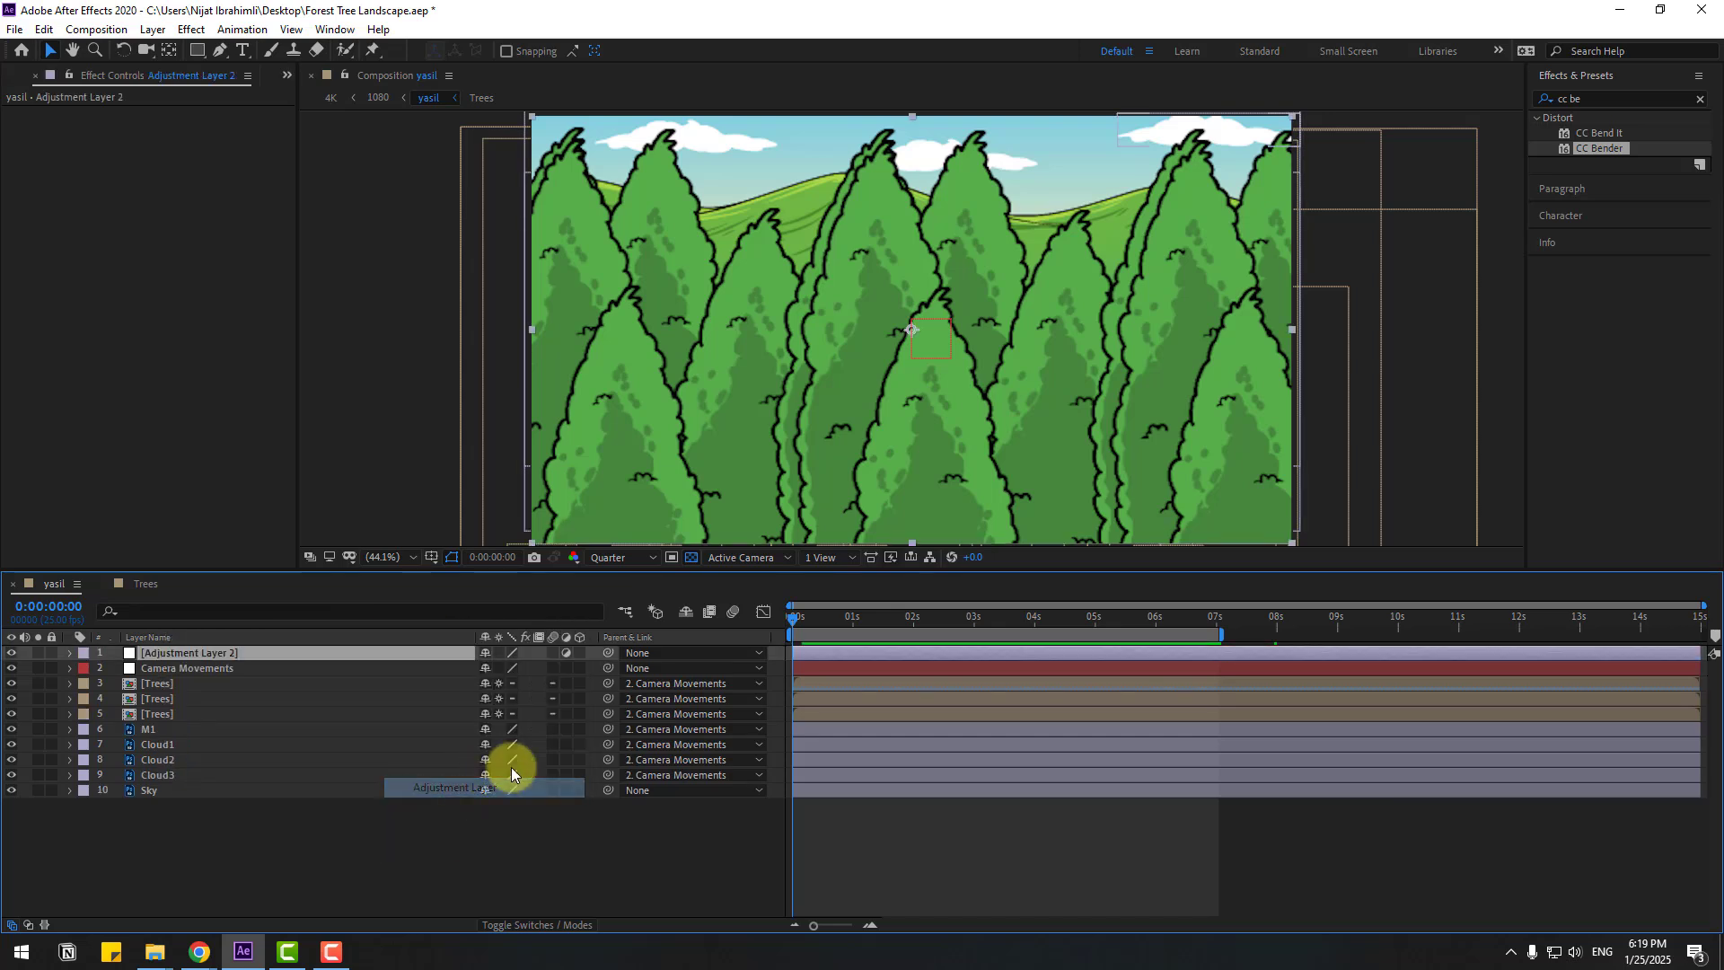
{"action": "key", "text": "Return"}
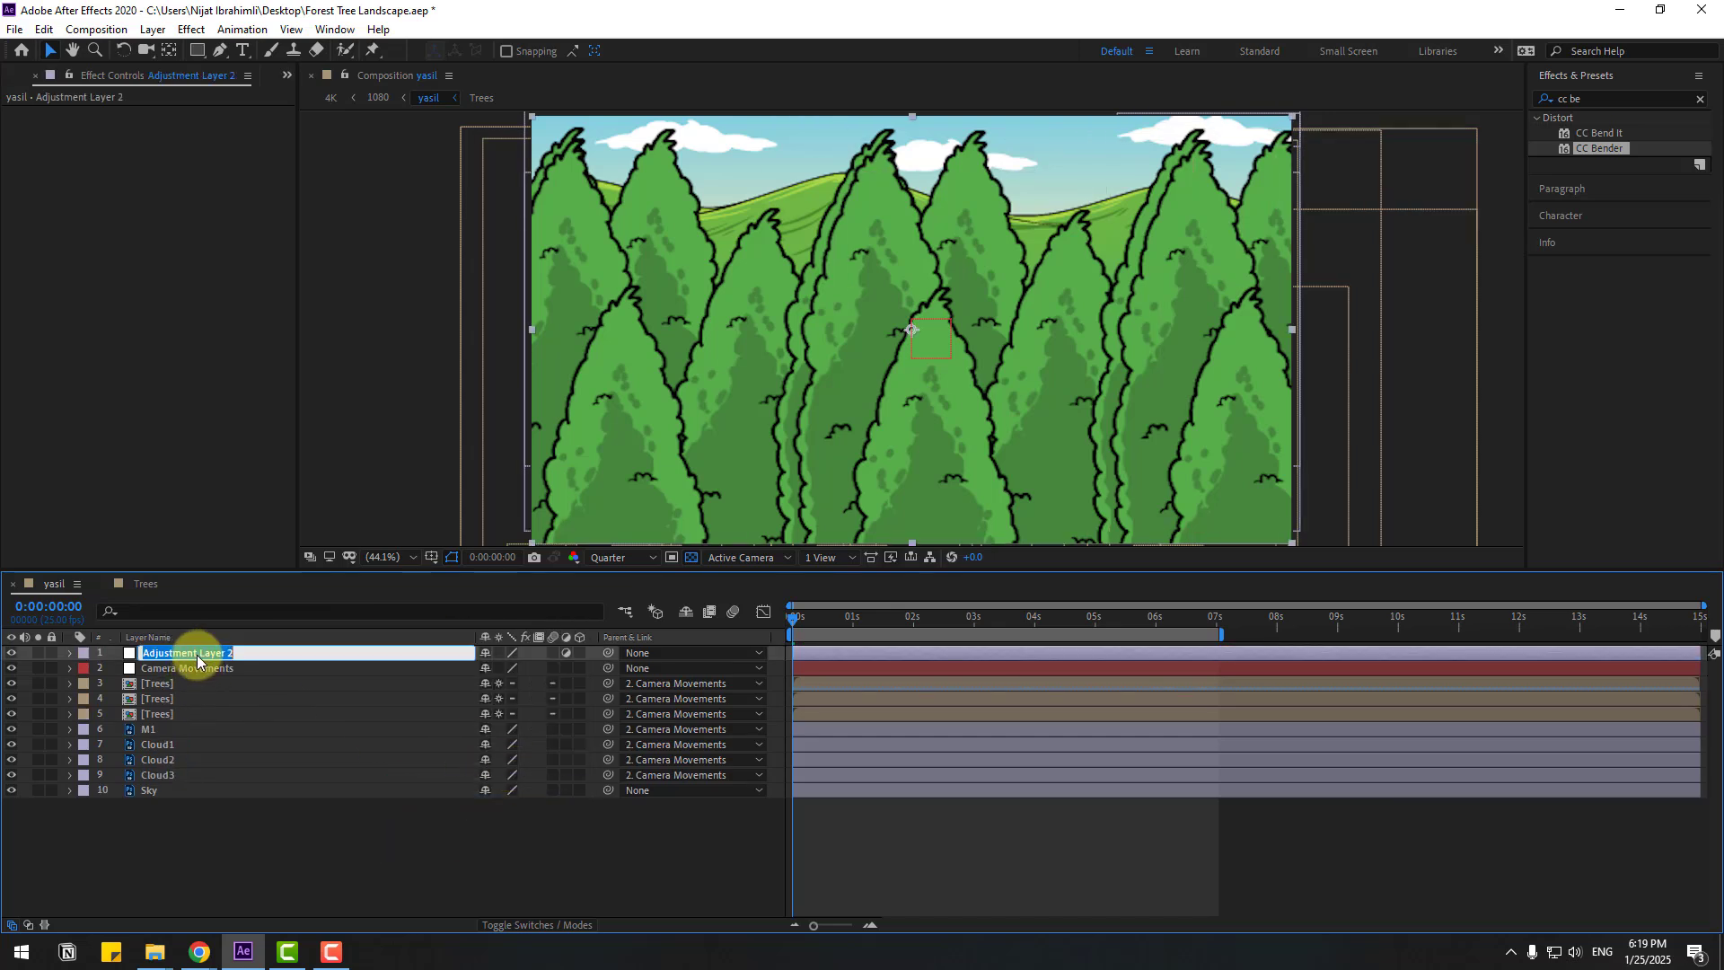
{"action": "type", "text": "Lens"}
{"action": "key", "text": "Return"}
- Find the Lens Flare effect and apply it to the Lens layer
{"action": "left_click", "coordinate": [1562, 103]}
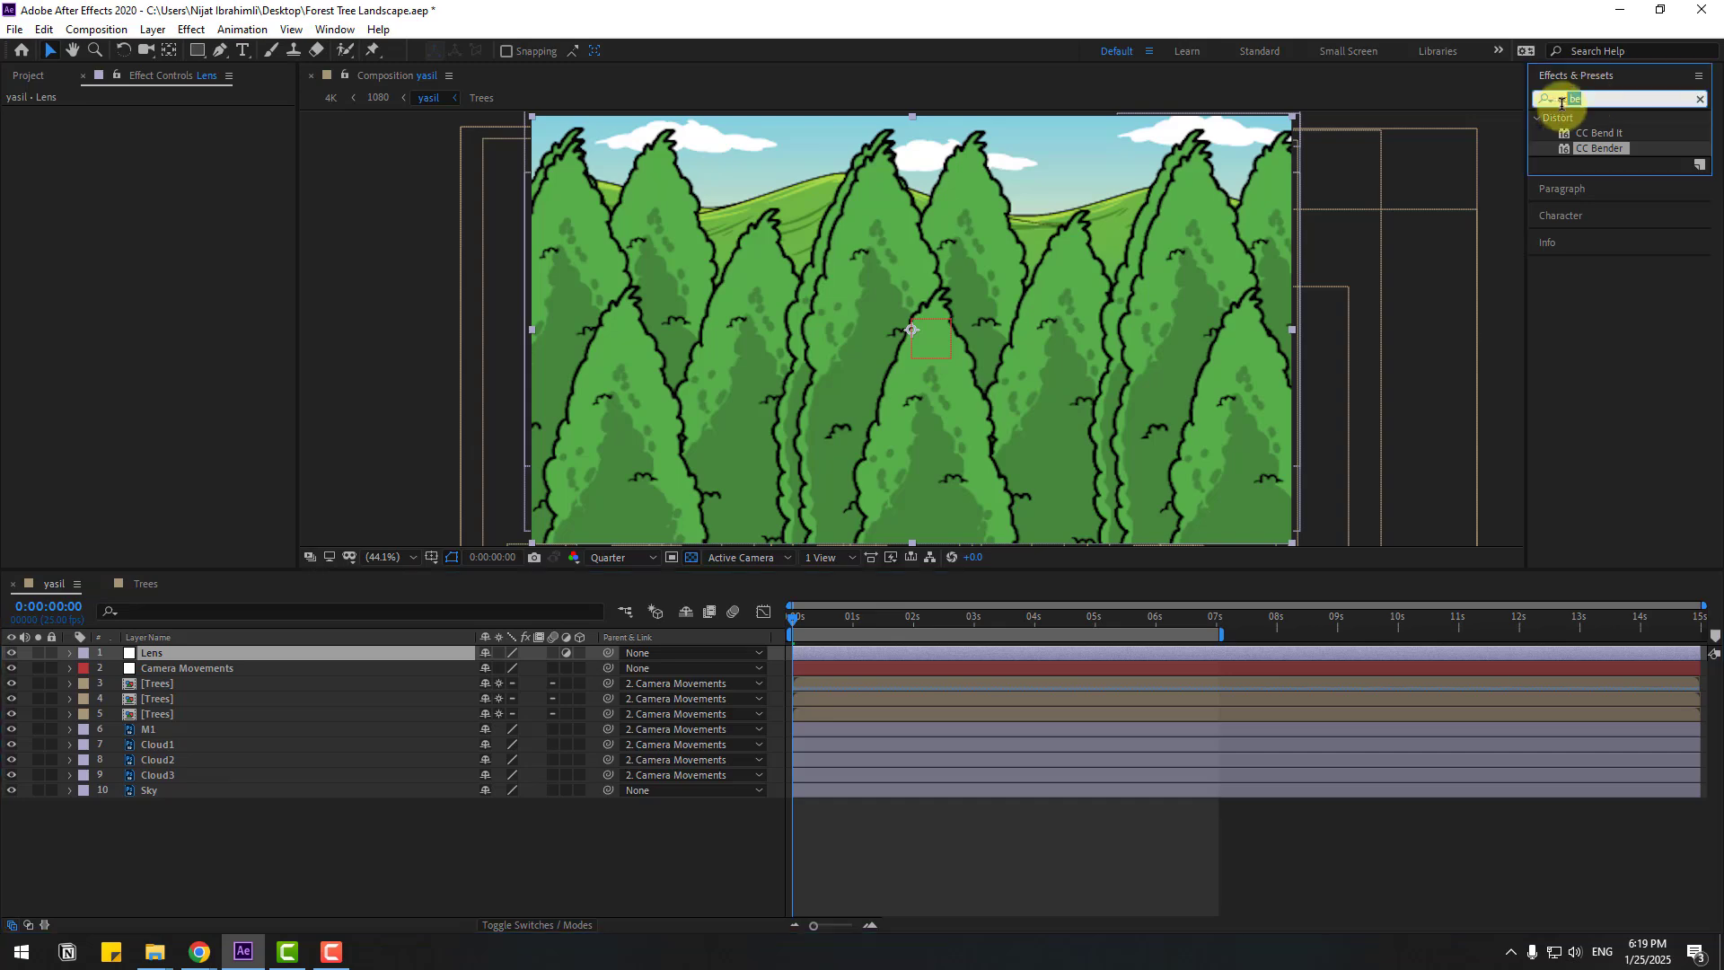
{"action": "type", "text": "lens"}
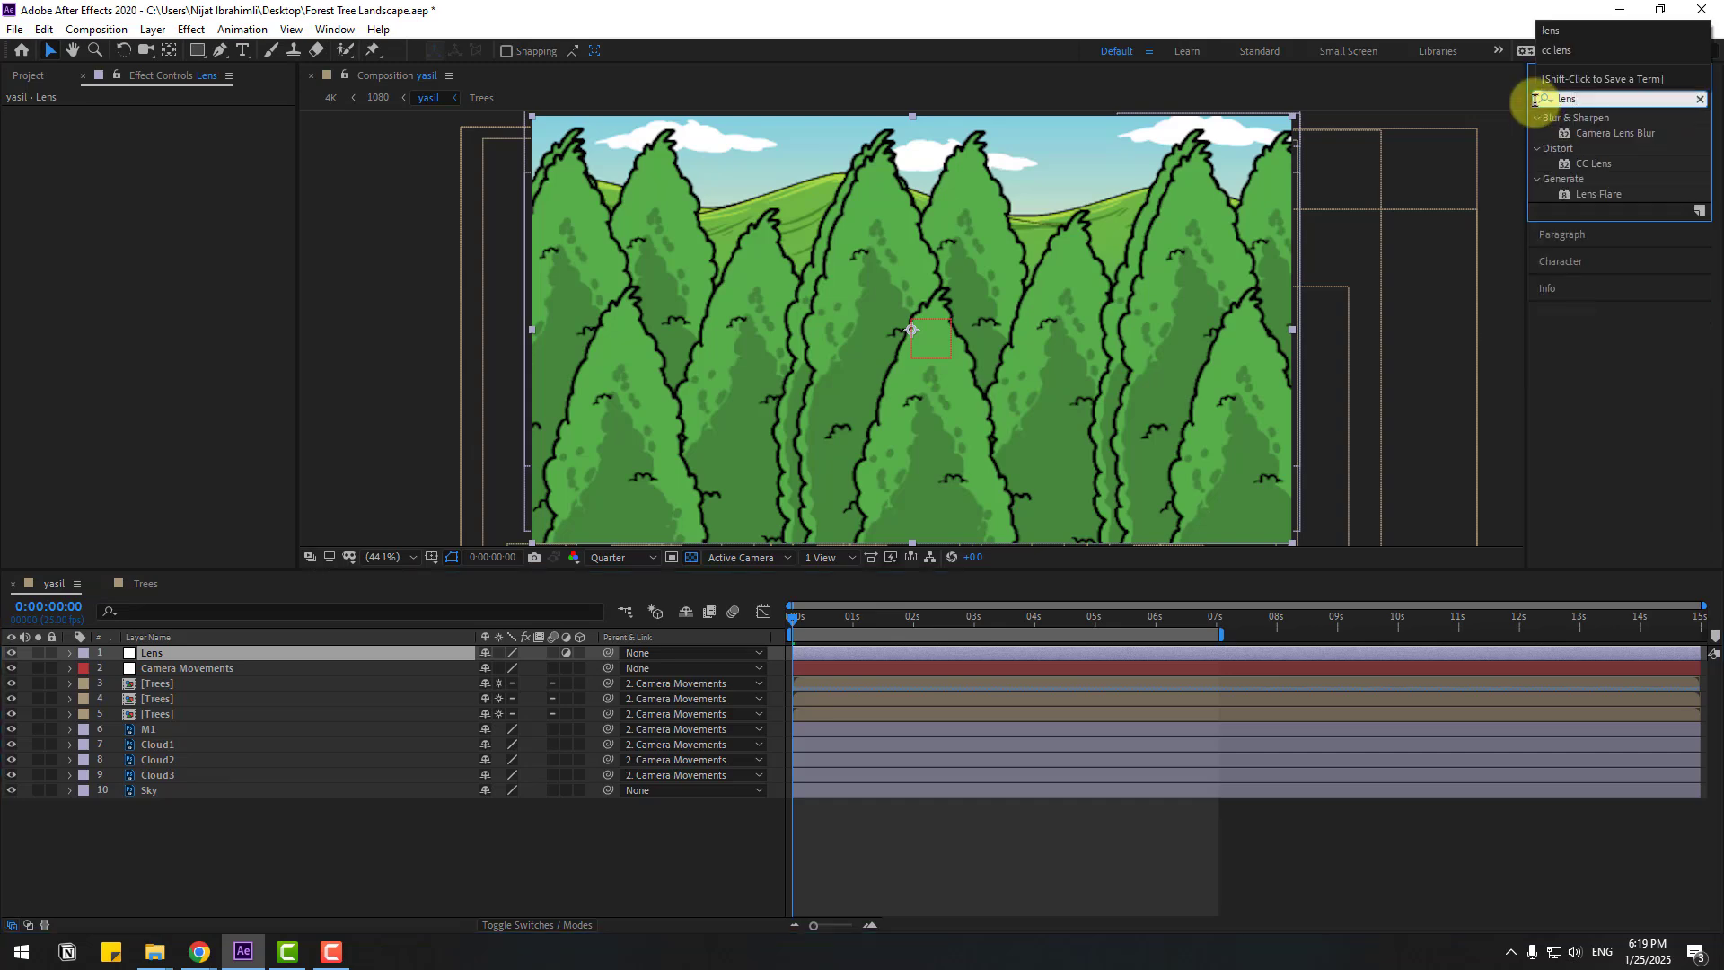
{"action": "left_click", "coordinate": [1600, 195]}
{"action": "left_click_drag", "start_coordinate": [1588, 194], "coordinate": [144, 655]}
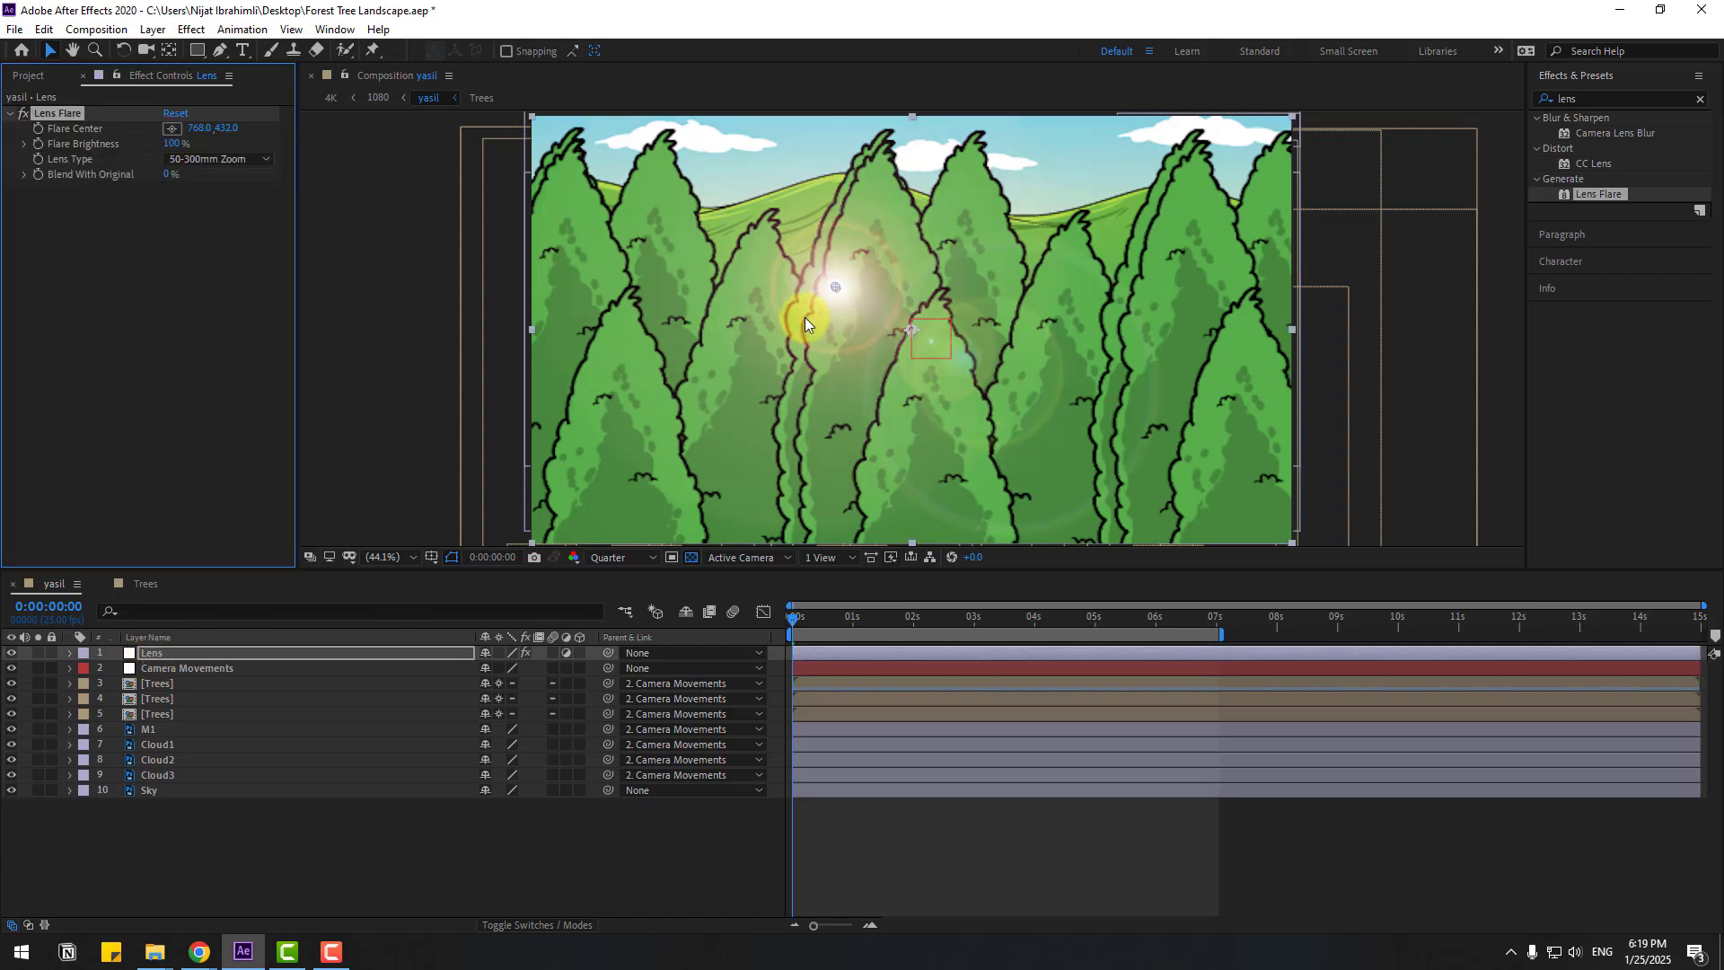
- Set the flare's lens type to 35mm Prime and move its center to about 1873, 57.6 in the sky's upper-right corner
{"action": "left_click", "coordinate": [237, 160]}
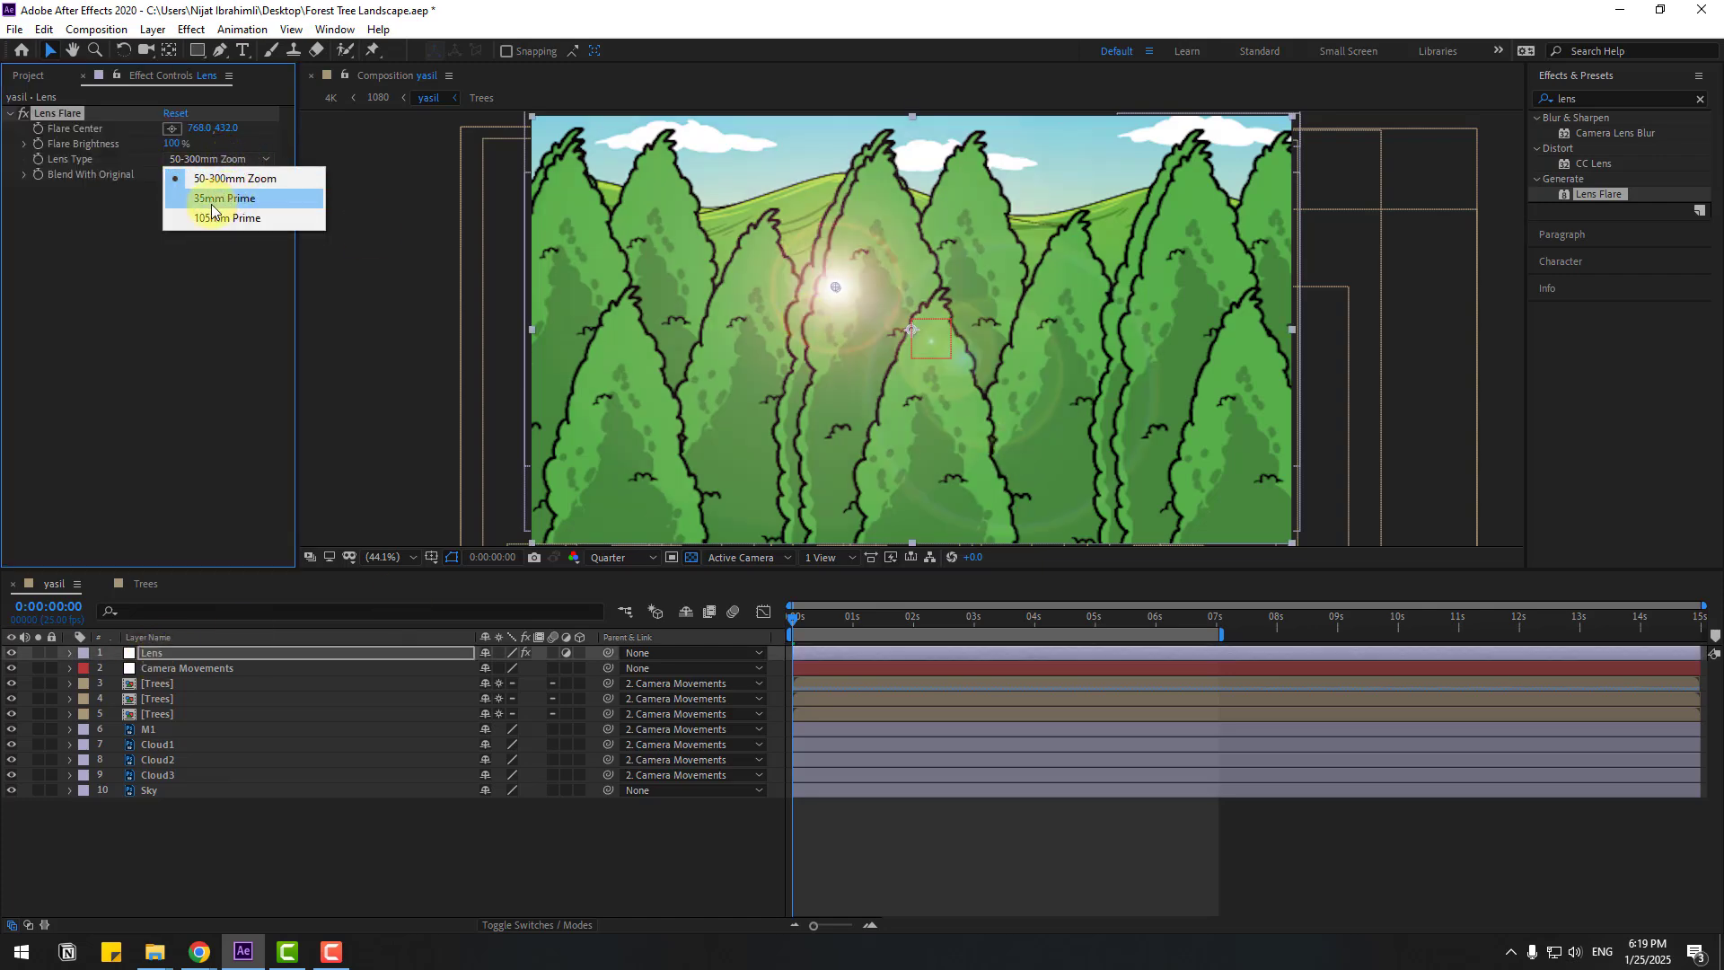
{"action": "left_click", "coordinate": [229, 199]}
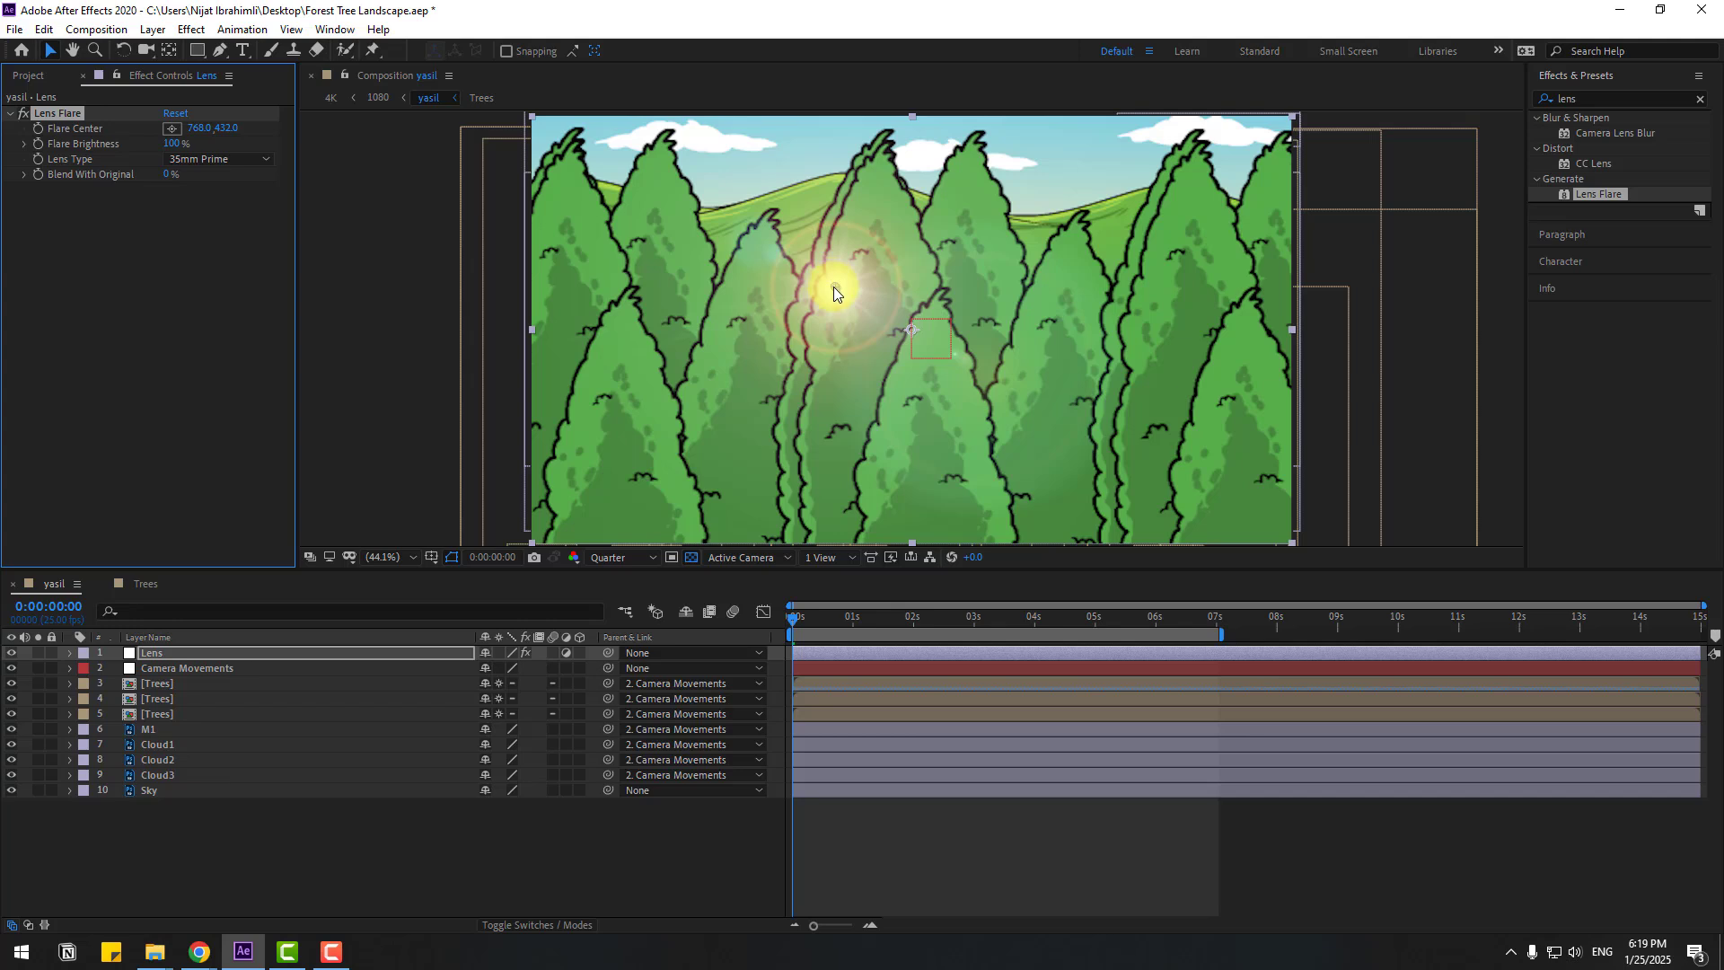
{"action": "left_click_drag", "start_coordinate": [834, 288], "coordinate": [1273, 133]}
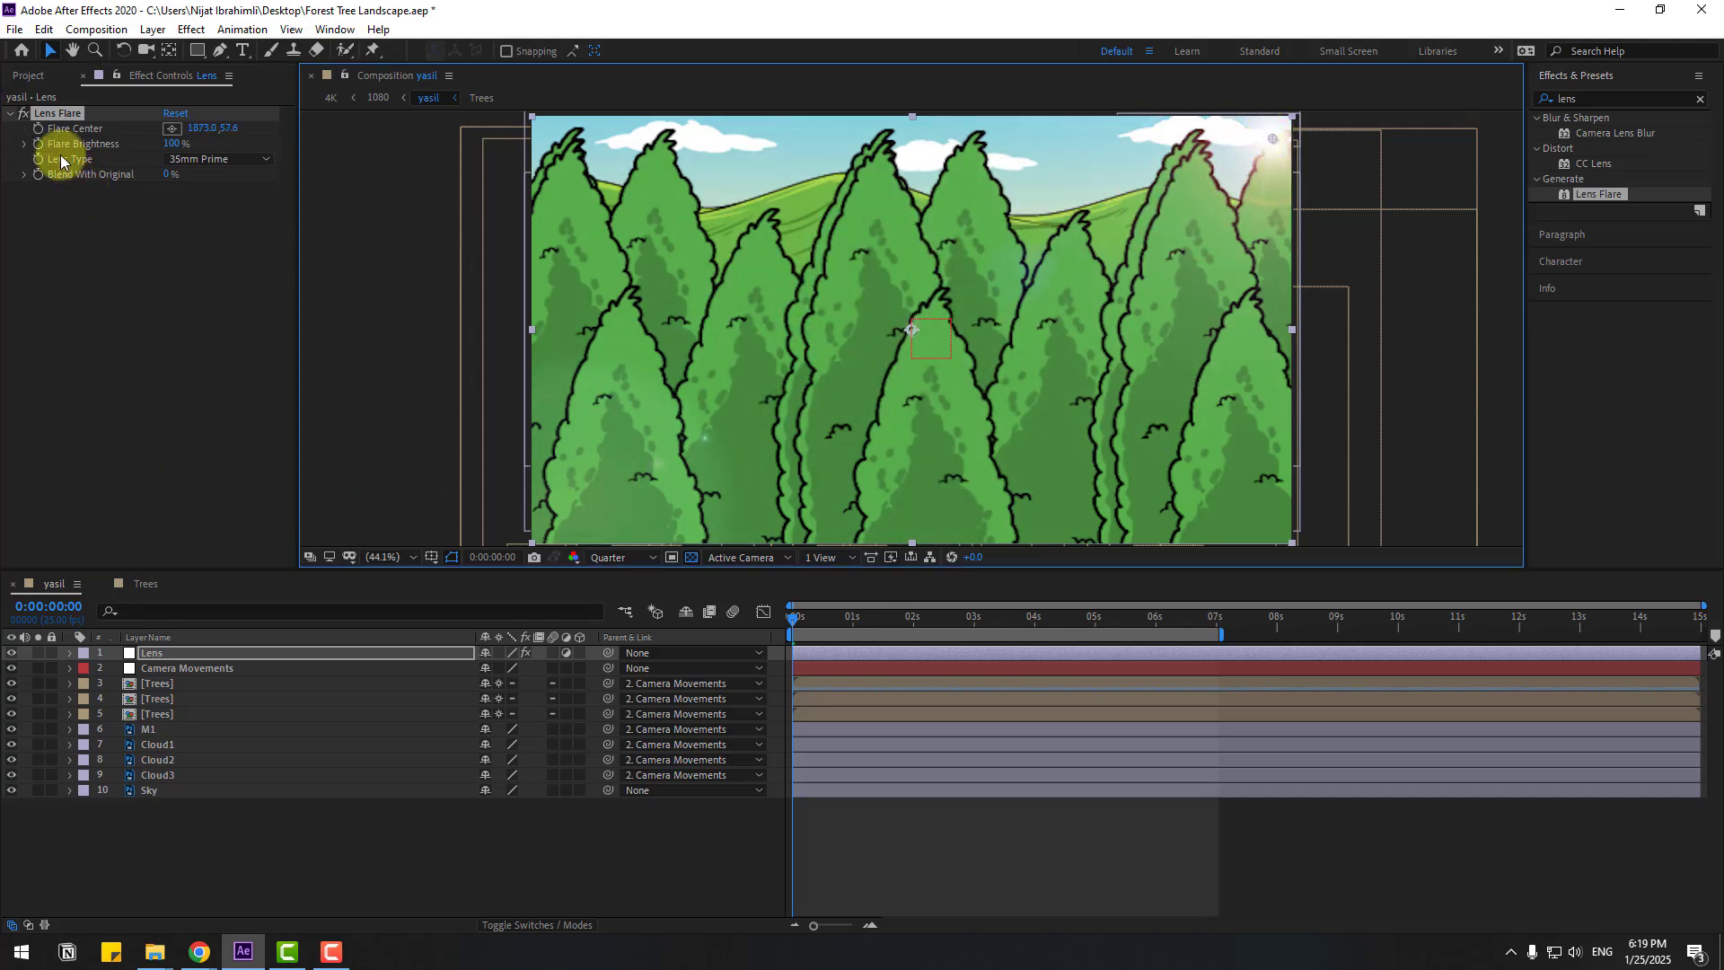
- Keyframe Flare Center at the start, move it to about 1632.5, 69 at 0:00:07:00 and preview
{"action": "left_click", "coordinate": [38, 130]}
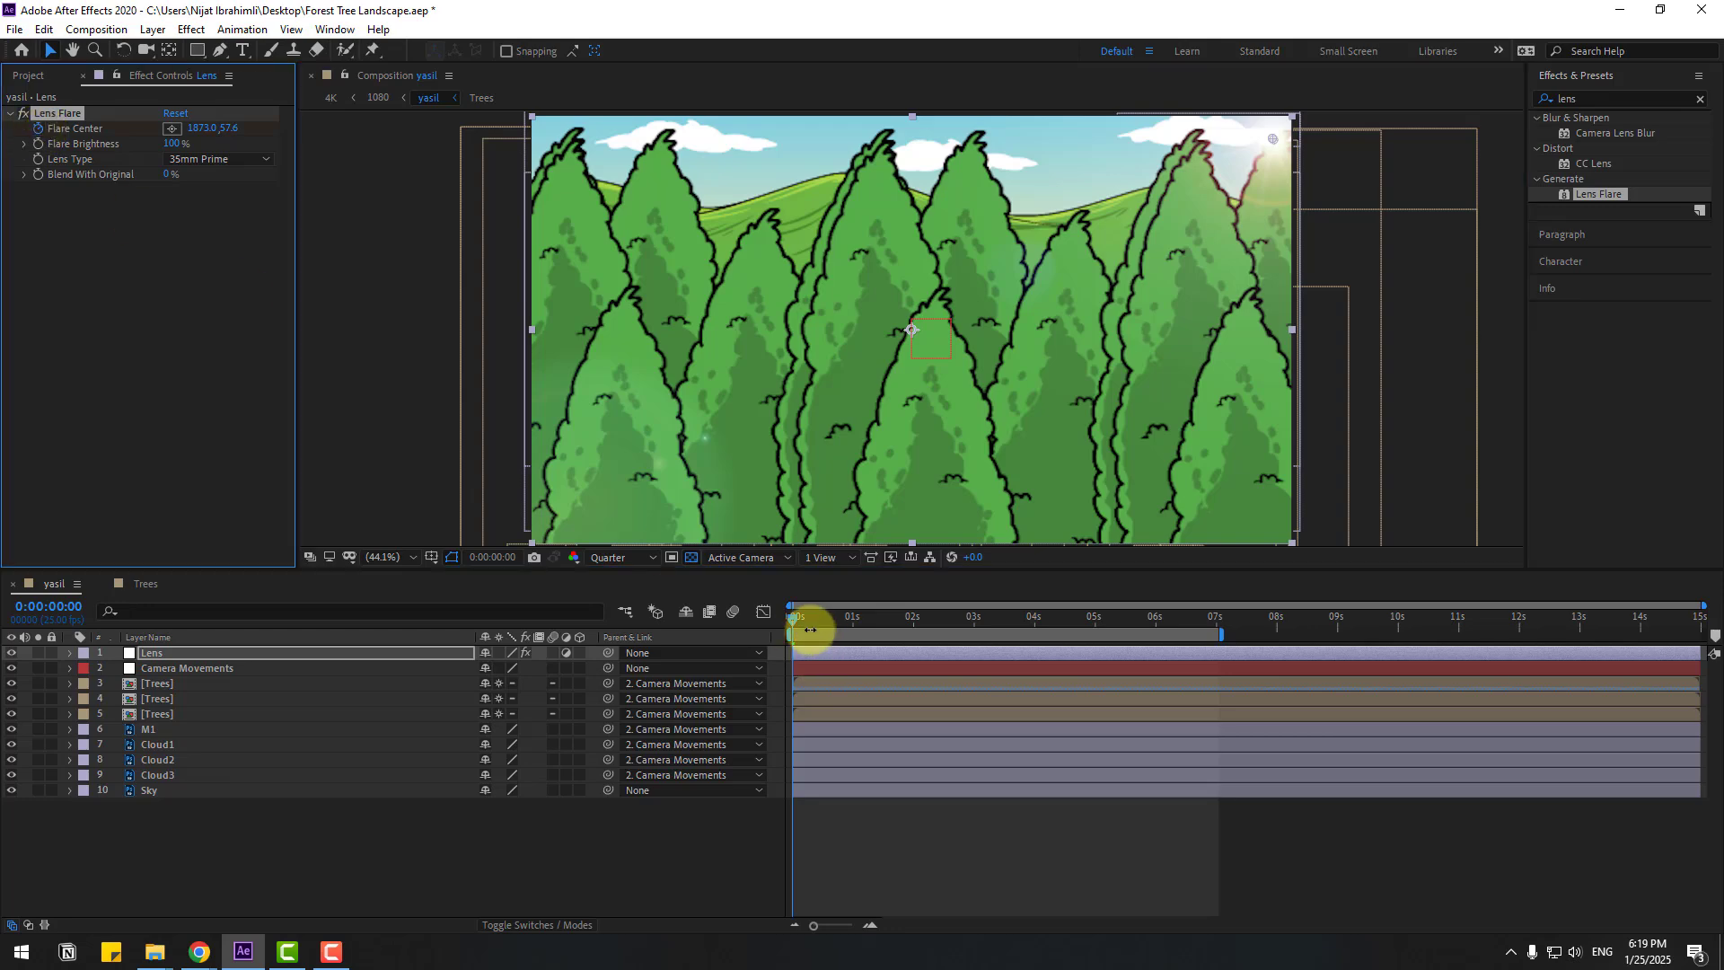
{"action": "left_click_drag", "start_coordinate": [810, 624], "coordinate": [1217, 622]}
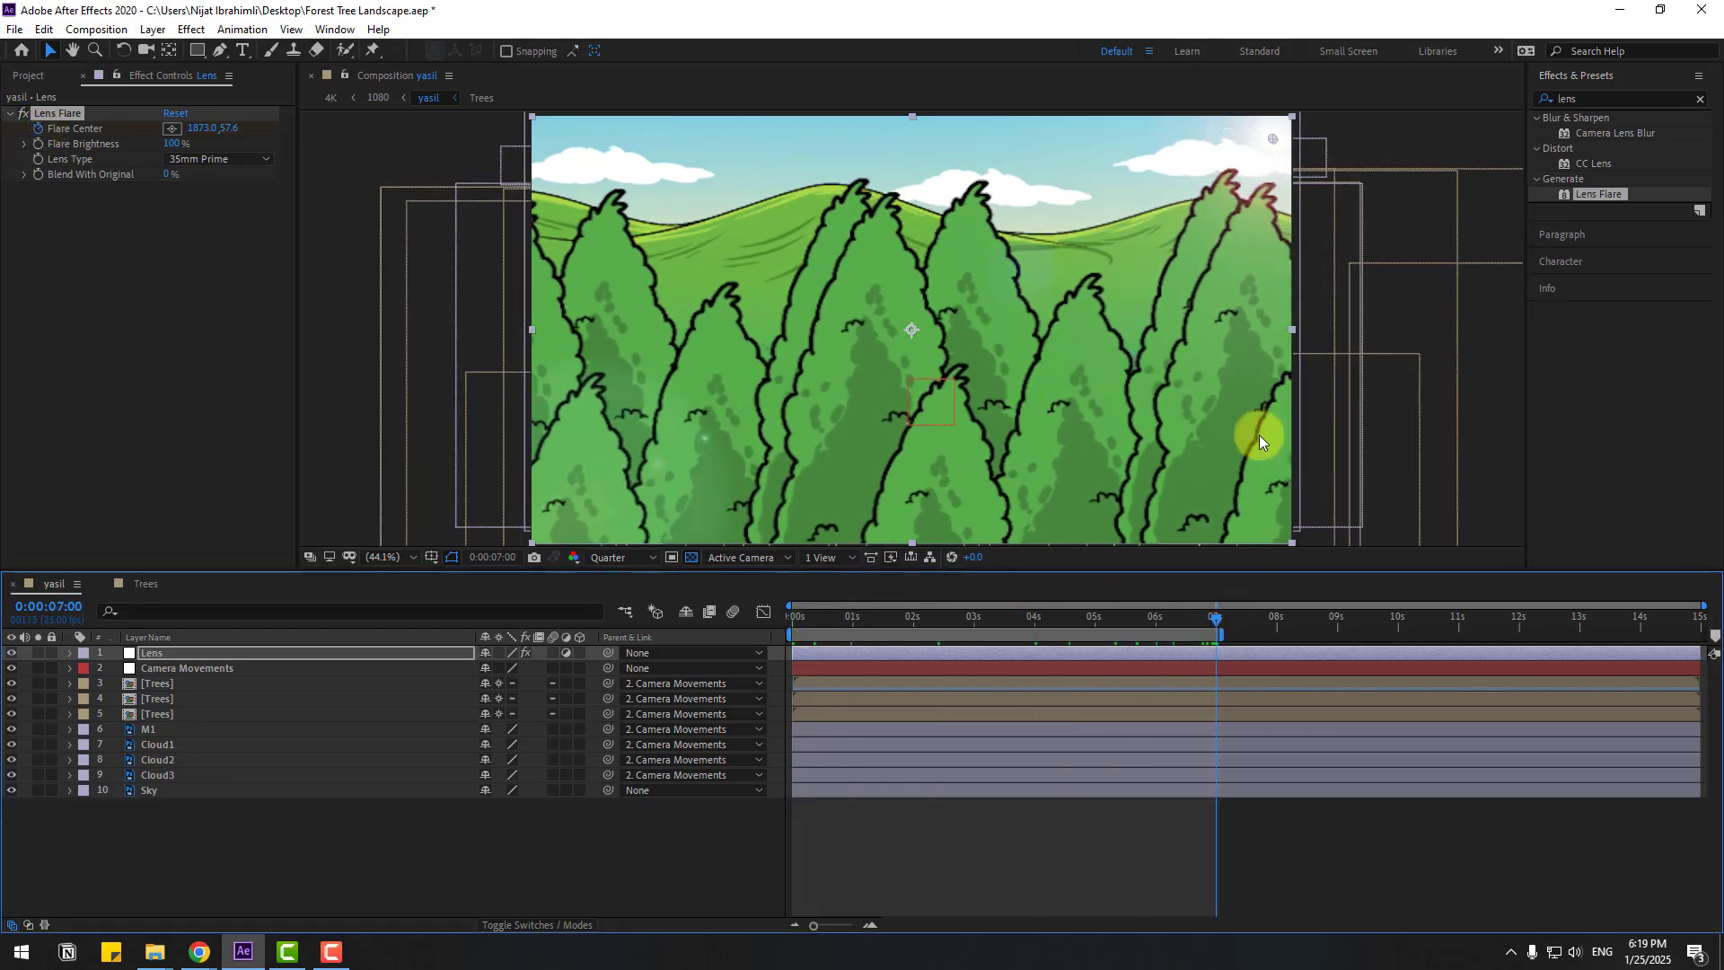
{"action": "left_click_drag", "start_coordinate": [1268, 148], "coordinate": [1195, 164]}
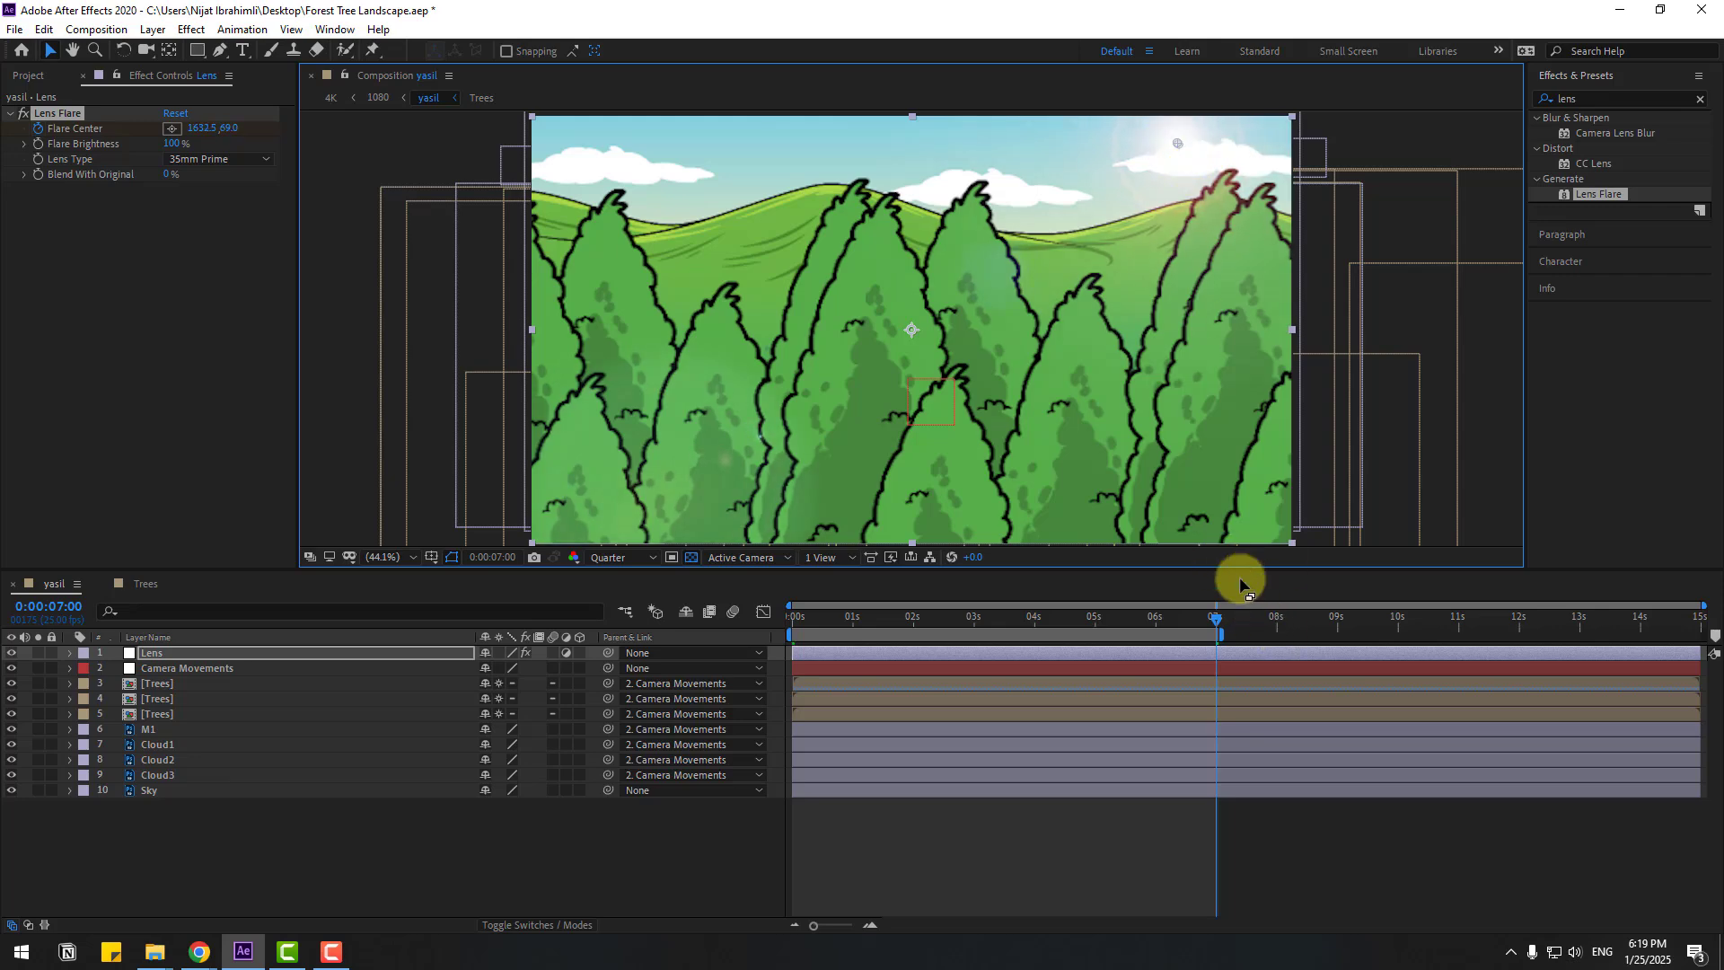
{"action": "key", "text": "space"}
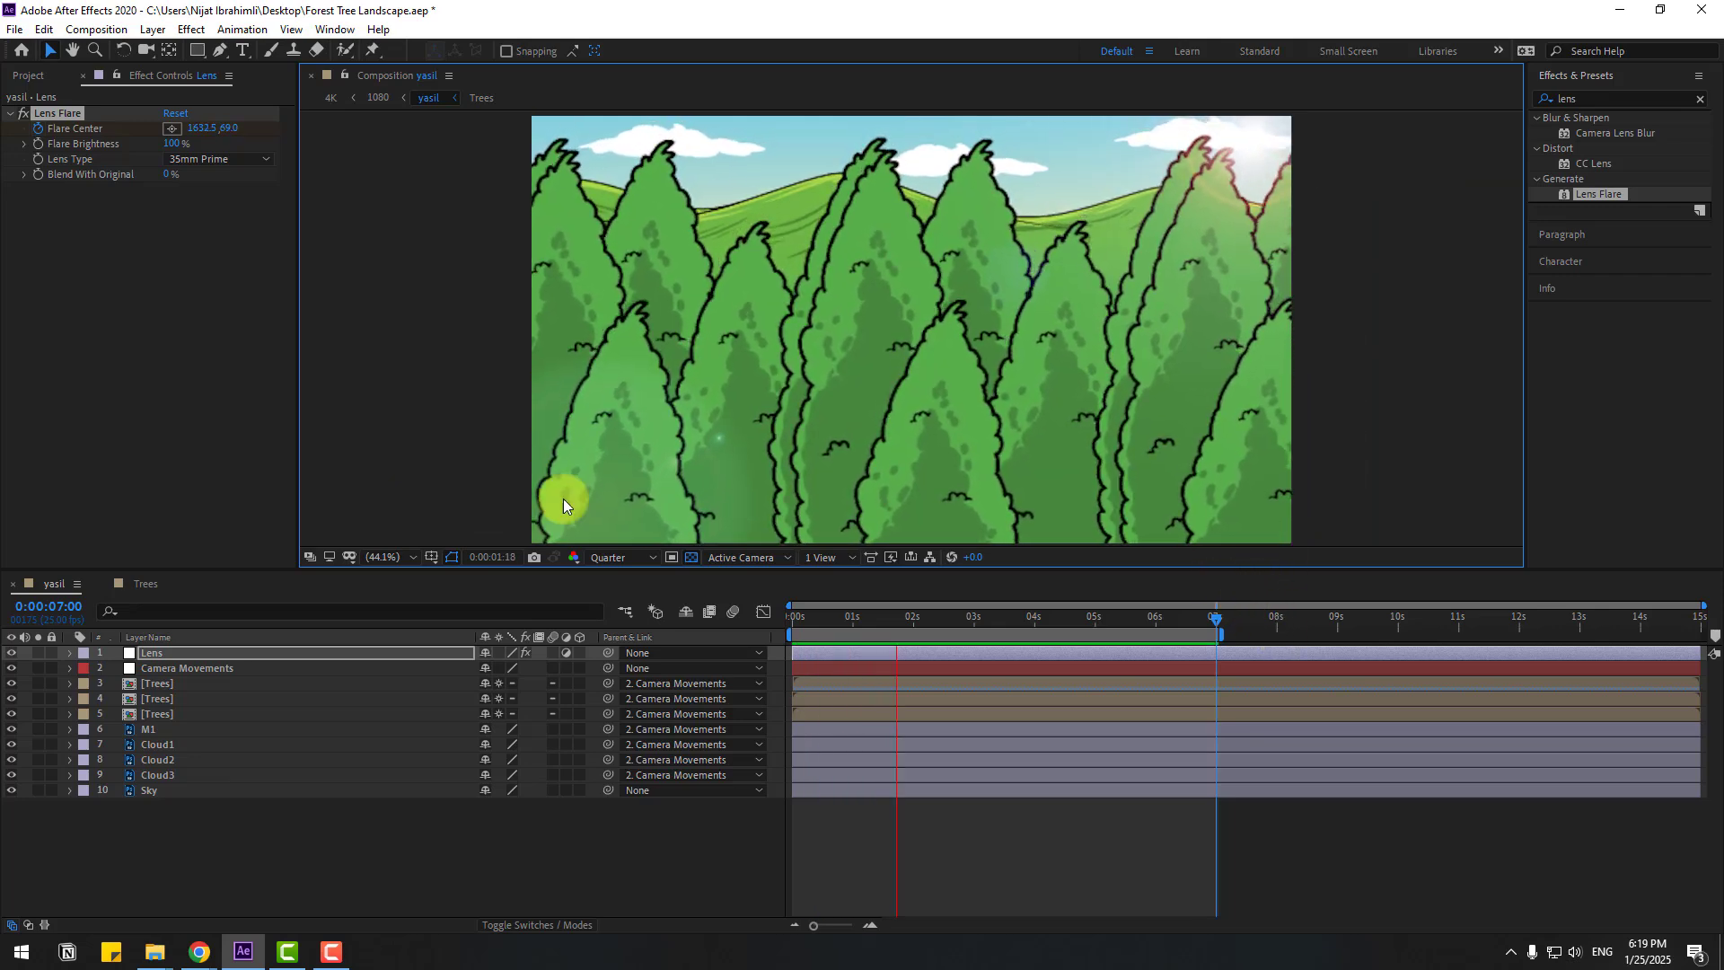
{"action": "key", "text": "space"}
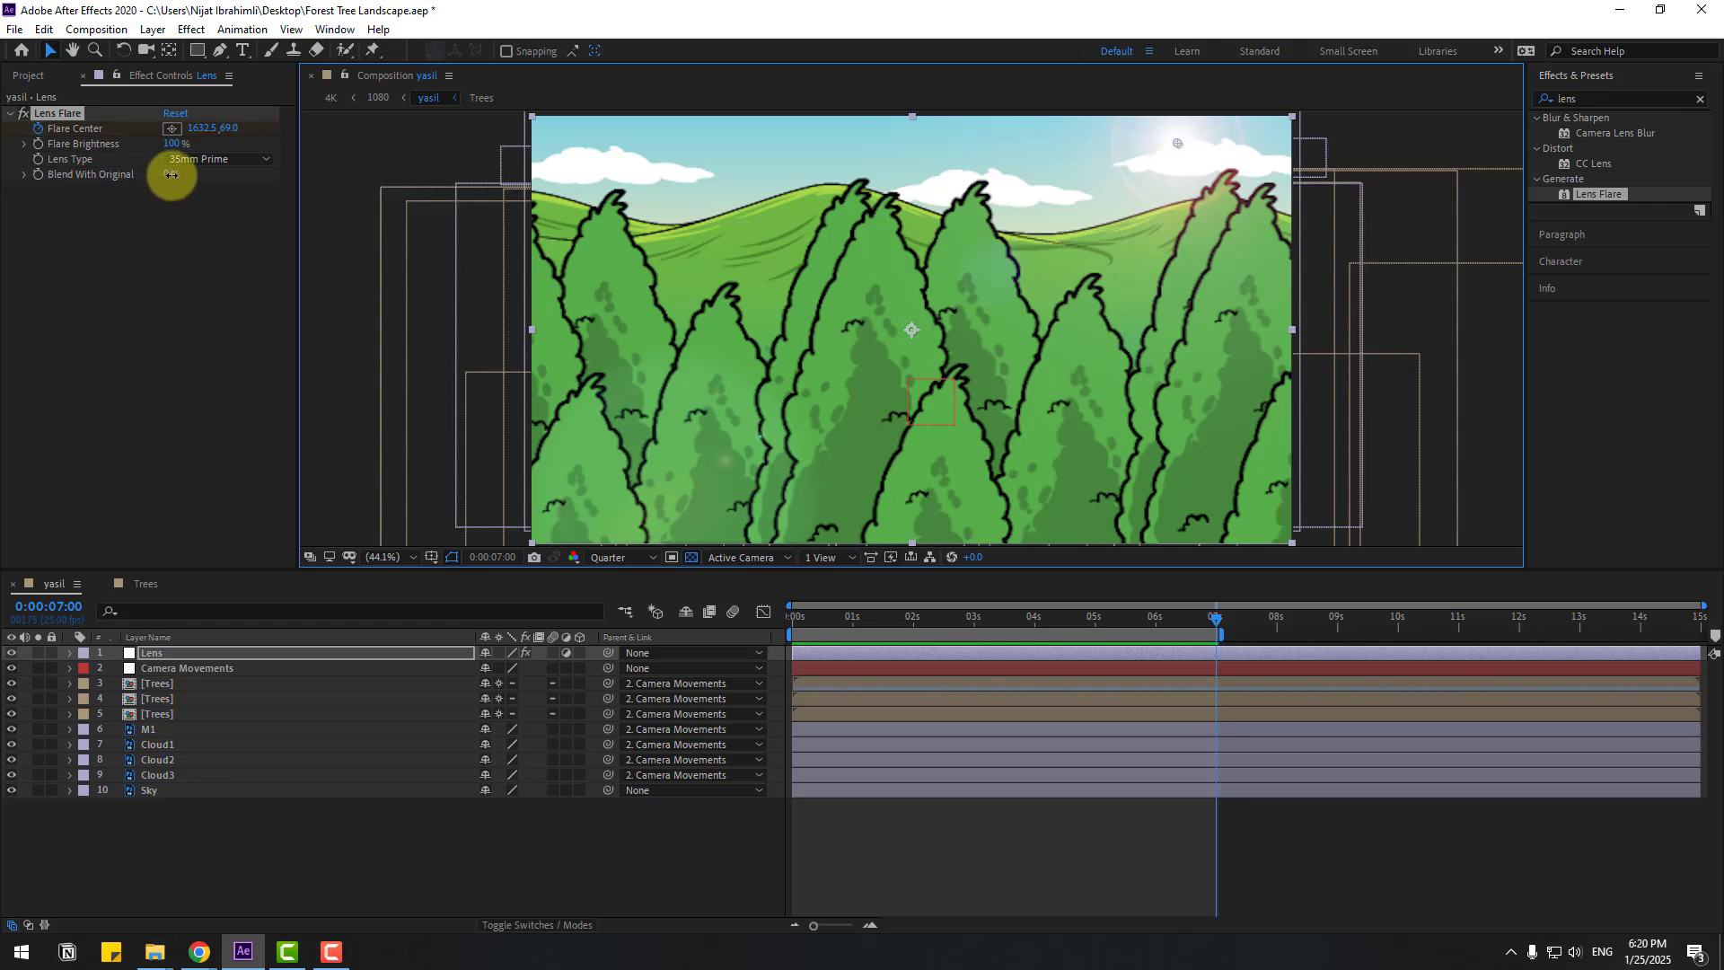
- Move the Lens layer below the Trees layers, set Flare Brightness to 153% and Blend With Original to 26%, and preview
{"action": "left_click_drag", "start_coordinate": [170, 174], "coordinate": [205, 142]}
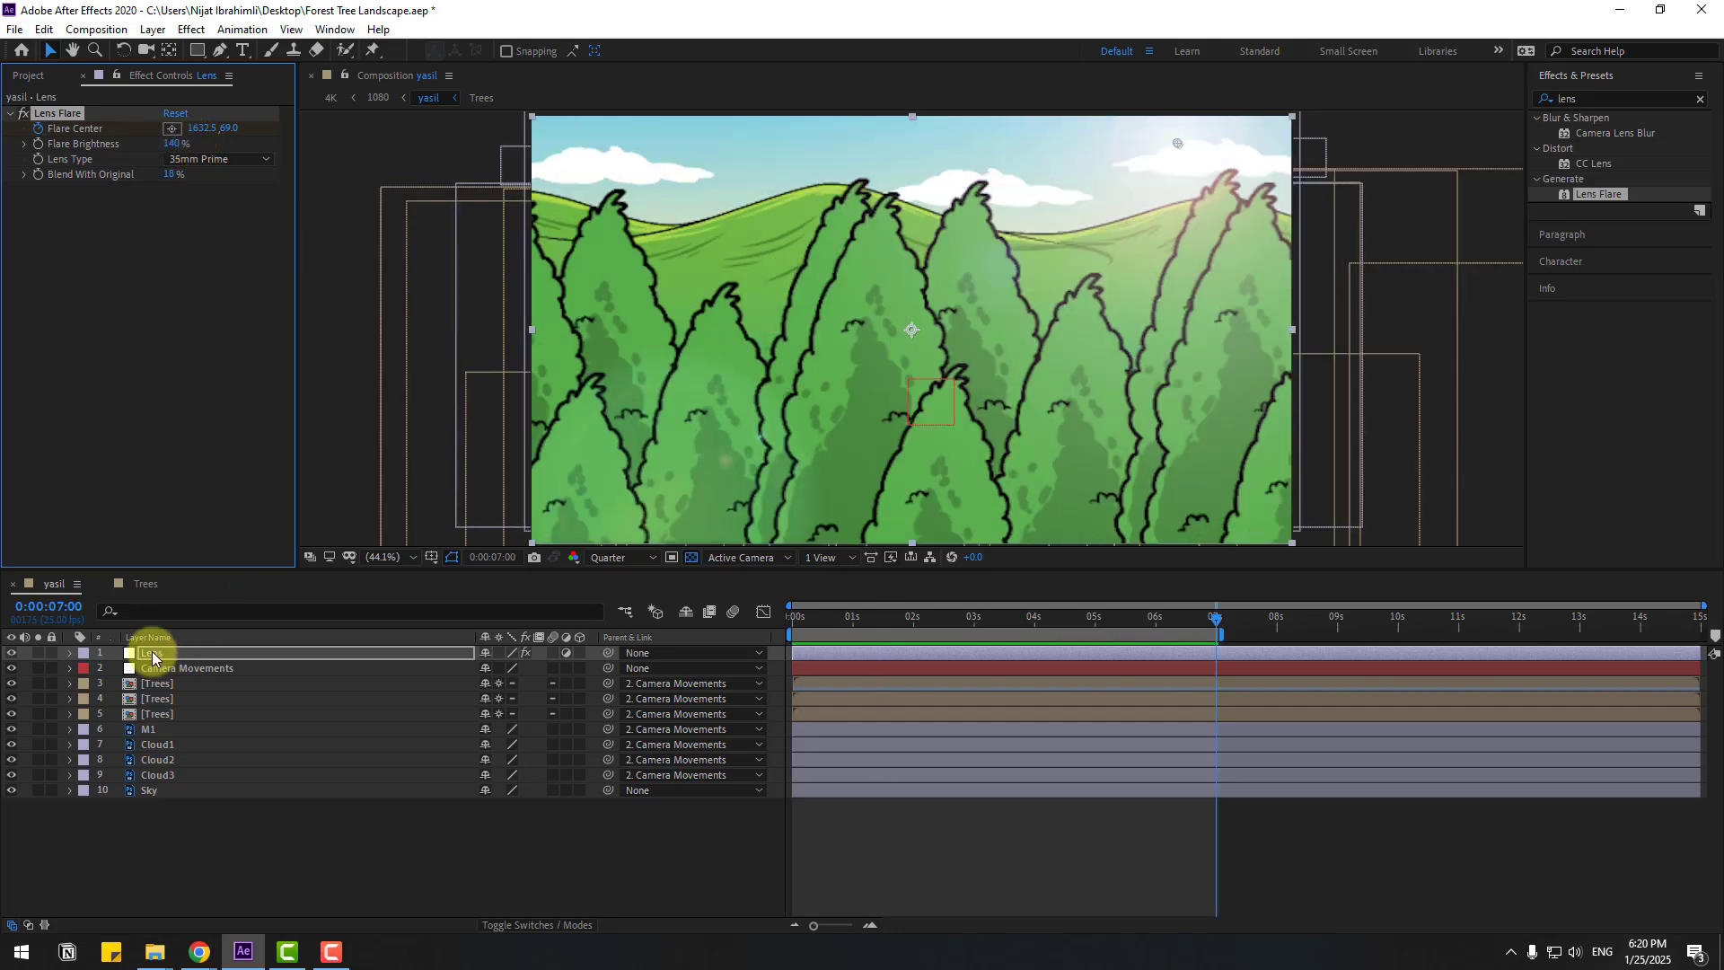
{"action": "left_click_drag", "start_coordinate": [152, 657], "coordinate": [190, 729]}
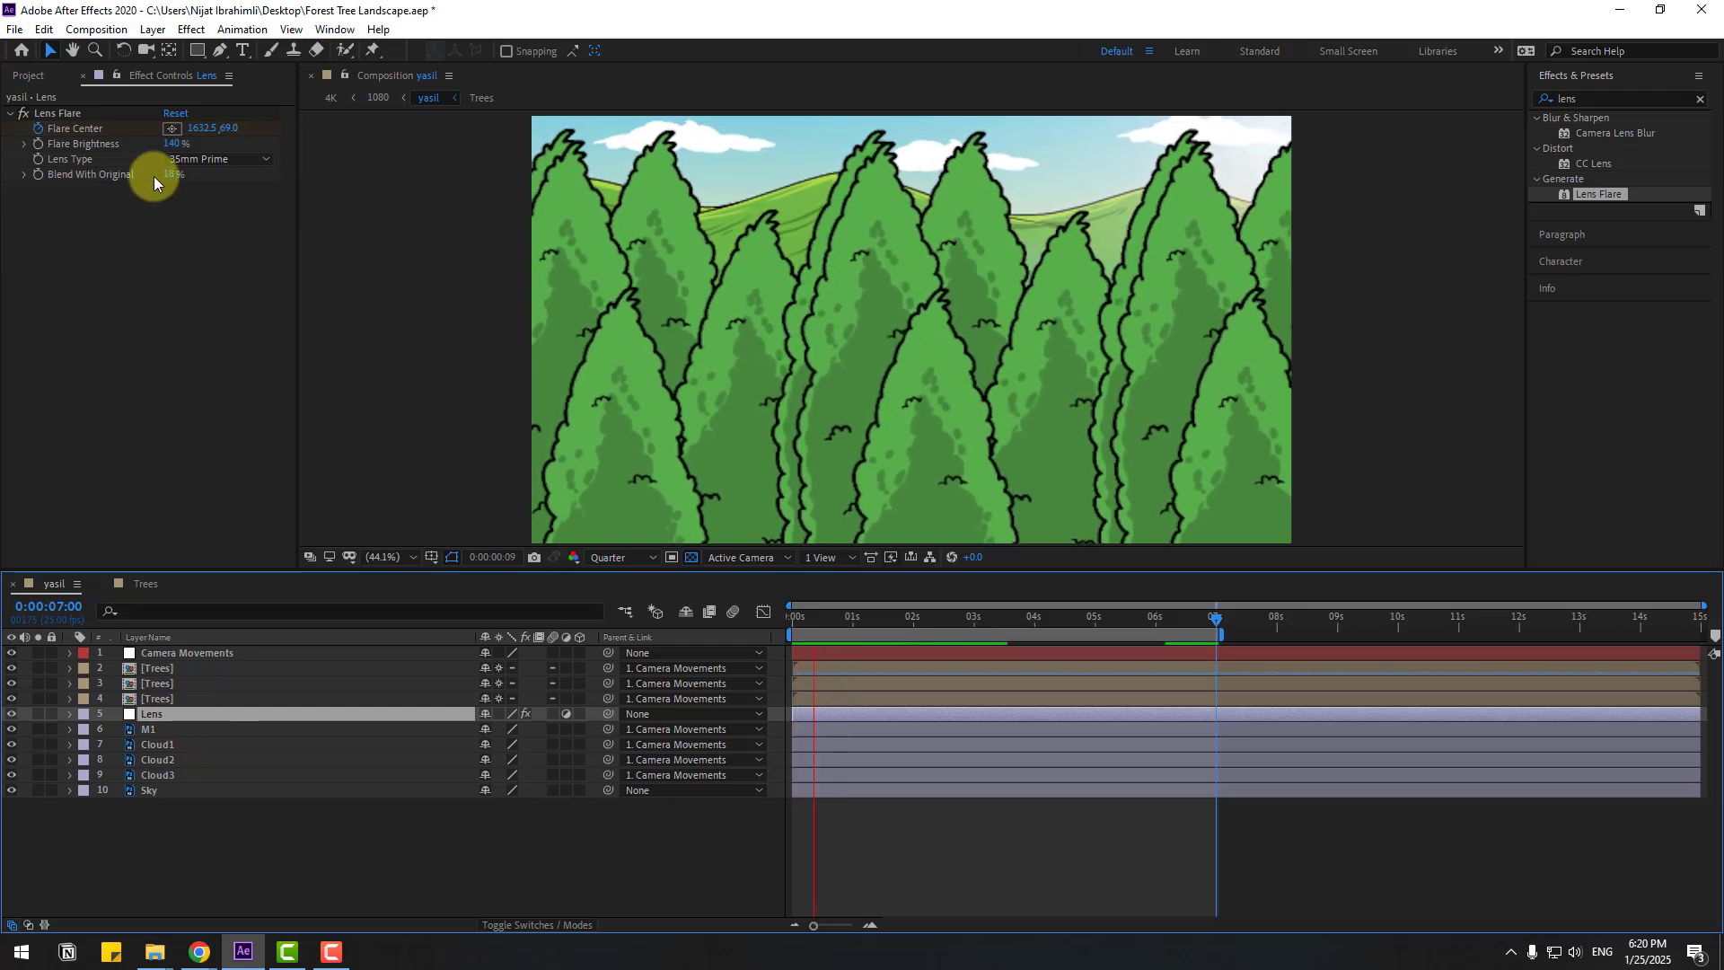
{"action": "left_click_drag", "start_coordinate": [170, 146], "coordinate": [111, 170]}
{"action": "key", "text": "space"}
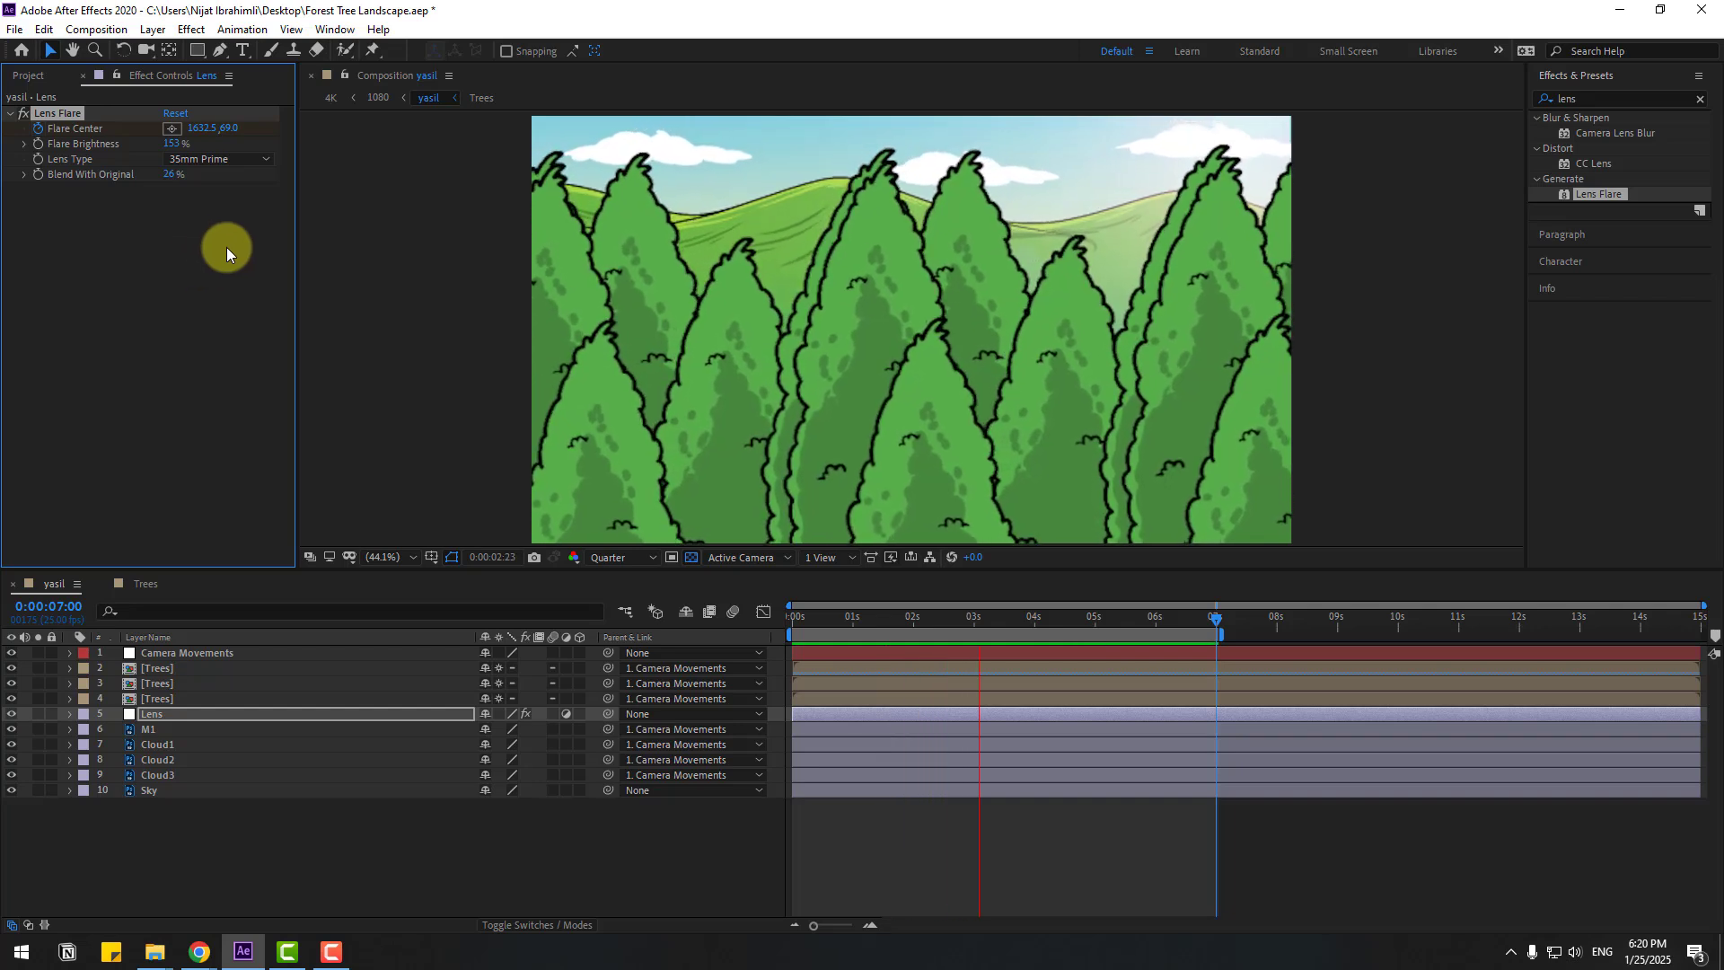
{"action": "left_click", "coordinate": [440, 332]}
- Duplicate the Lens layer to the top of the stack and give its flare 76% brightness and the 50-300mm Zoom lens type
{"action": "left_click", "coordinate": [143, 715]}
{"action": "key", "text": "ctrl+d"}
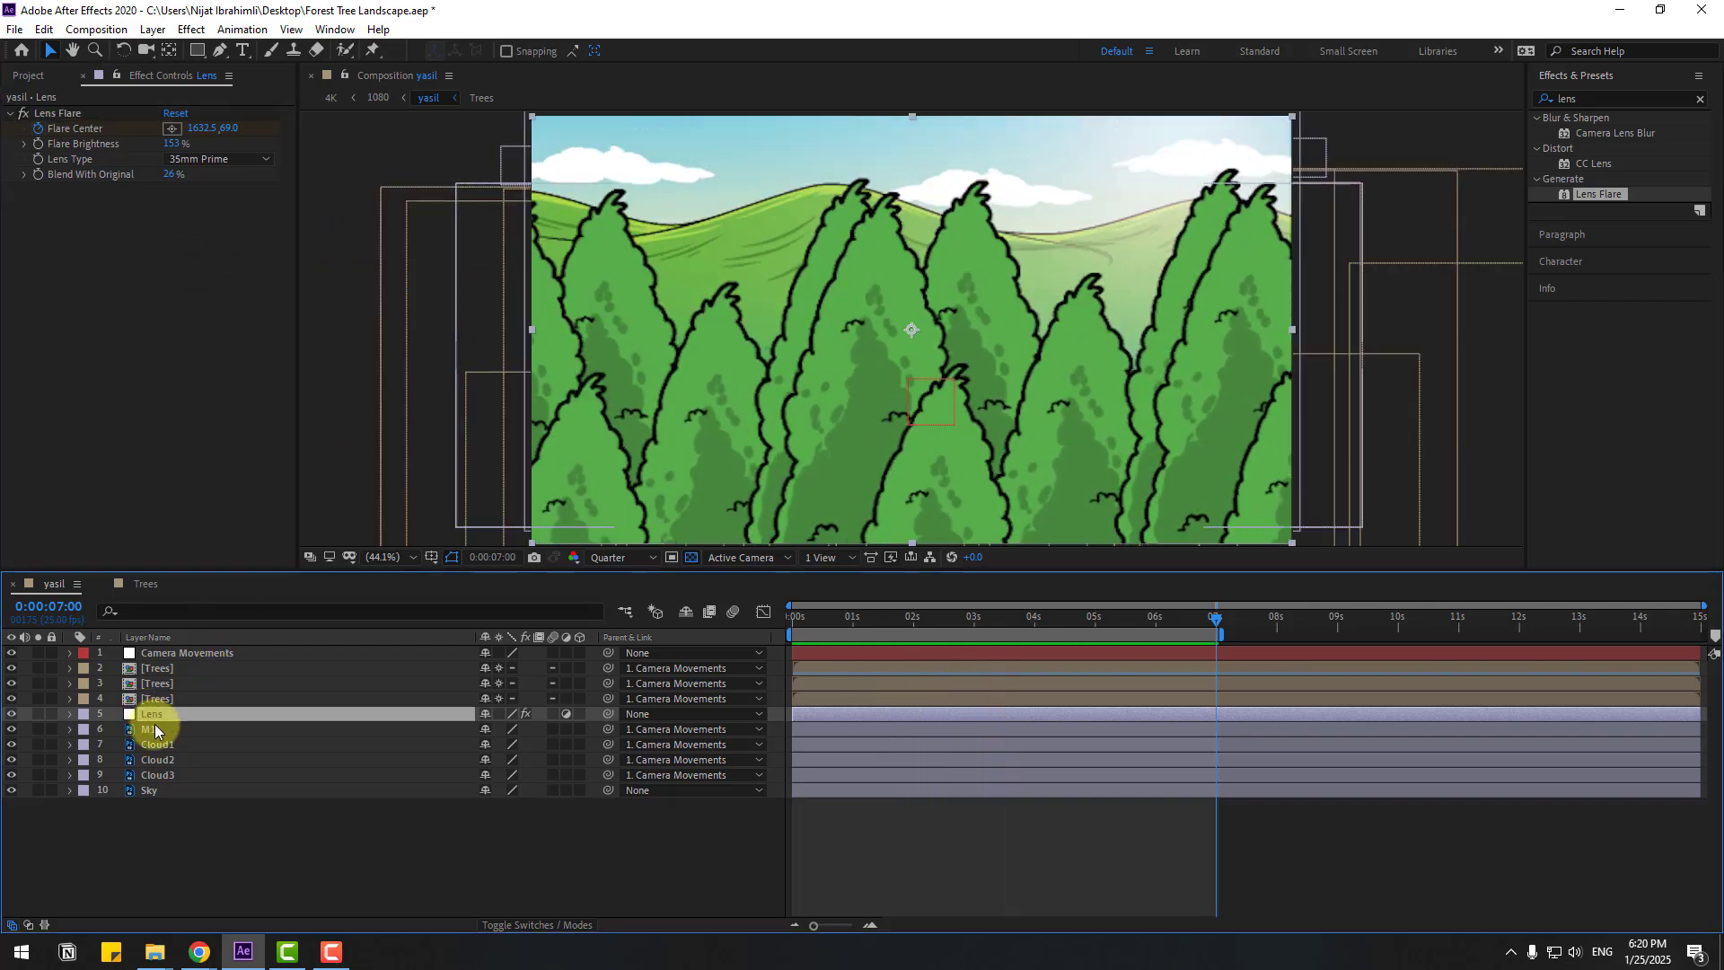
{"action": "left_click_drag", "start_coordinate": [148, 715], "coordinate": [175, 648]}
{"action": "left_click_drag", "start_coordinate": [172, 159], "coordinate": [113, 154]}
{"action": "left_click", "coordinate": [216, 159]}
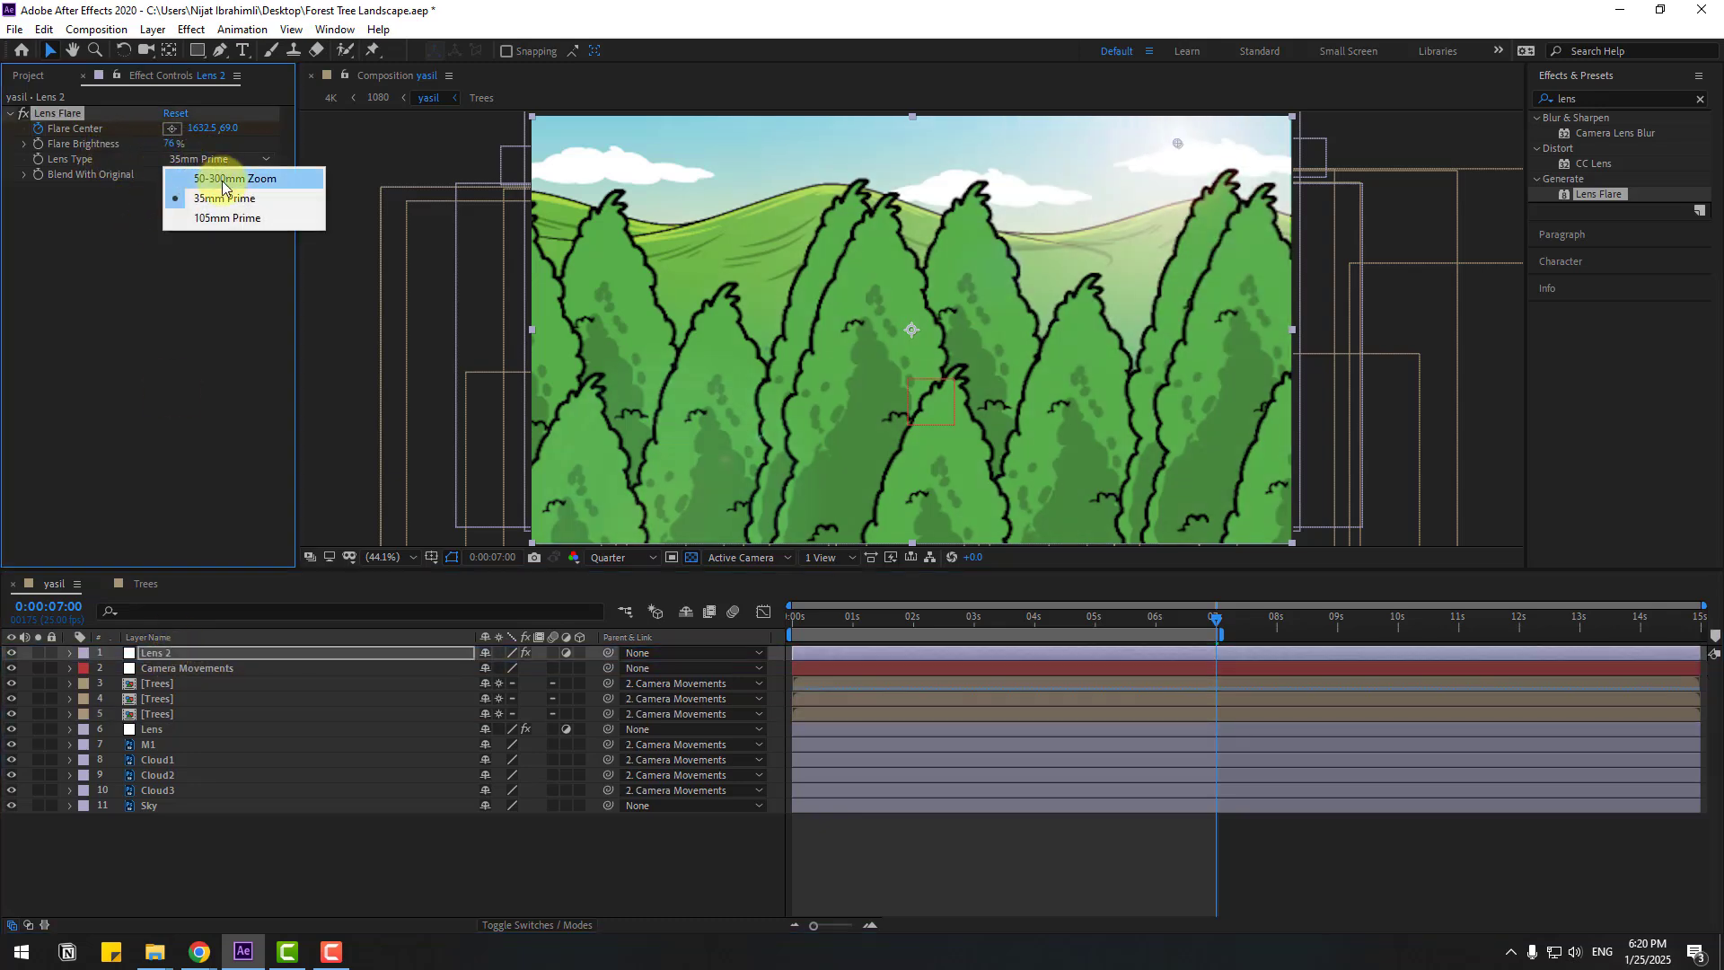
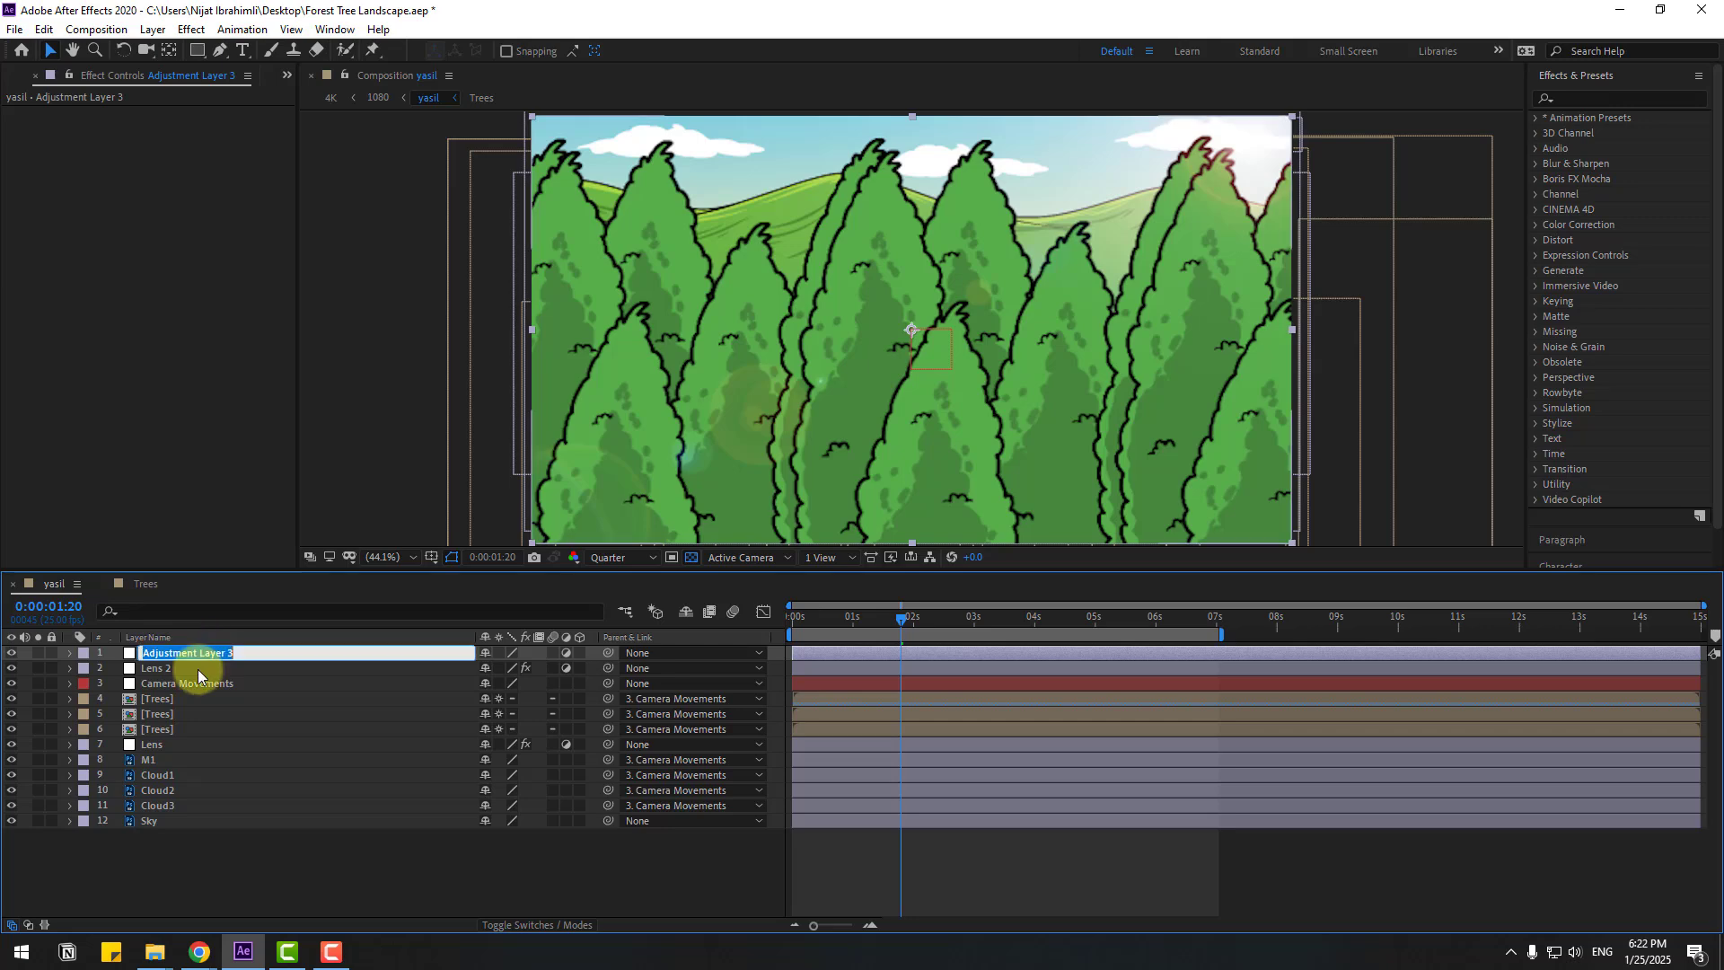
- Name the new adjustment layer Blur and place it between the Lens and M1 layers
{"action": "type", "text": "ur"}
{"action": "key", "text": "Return"}
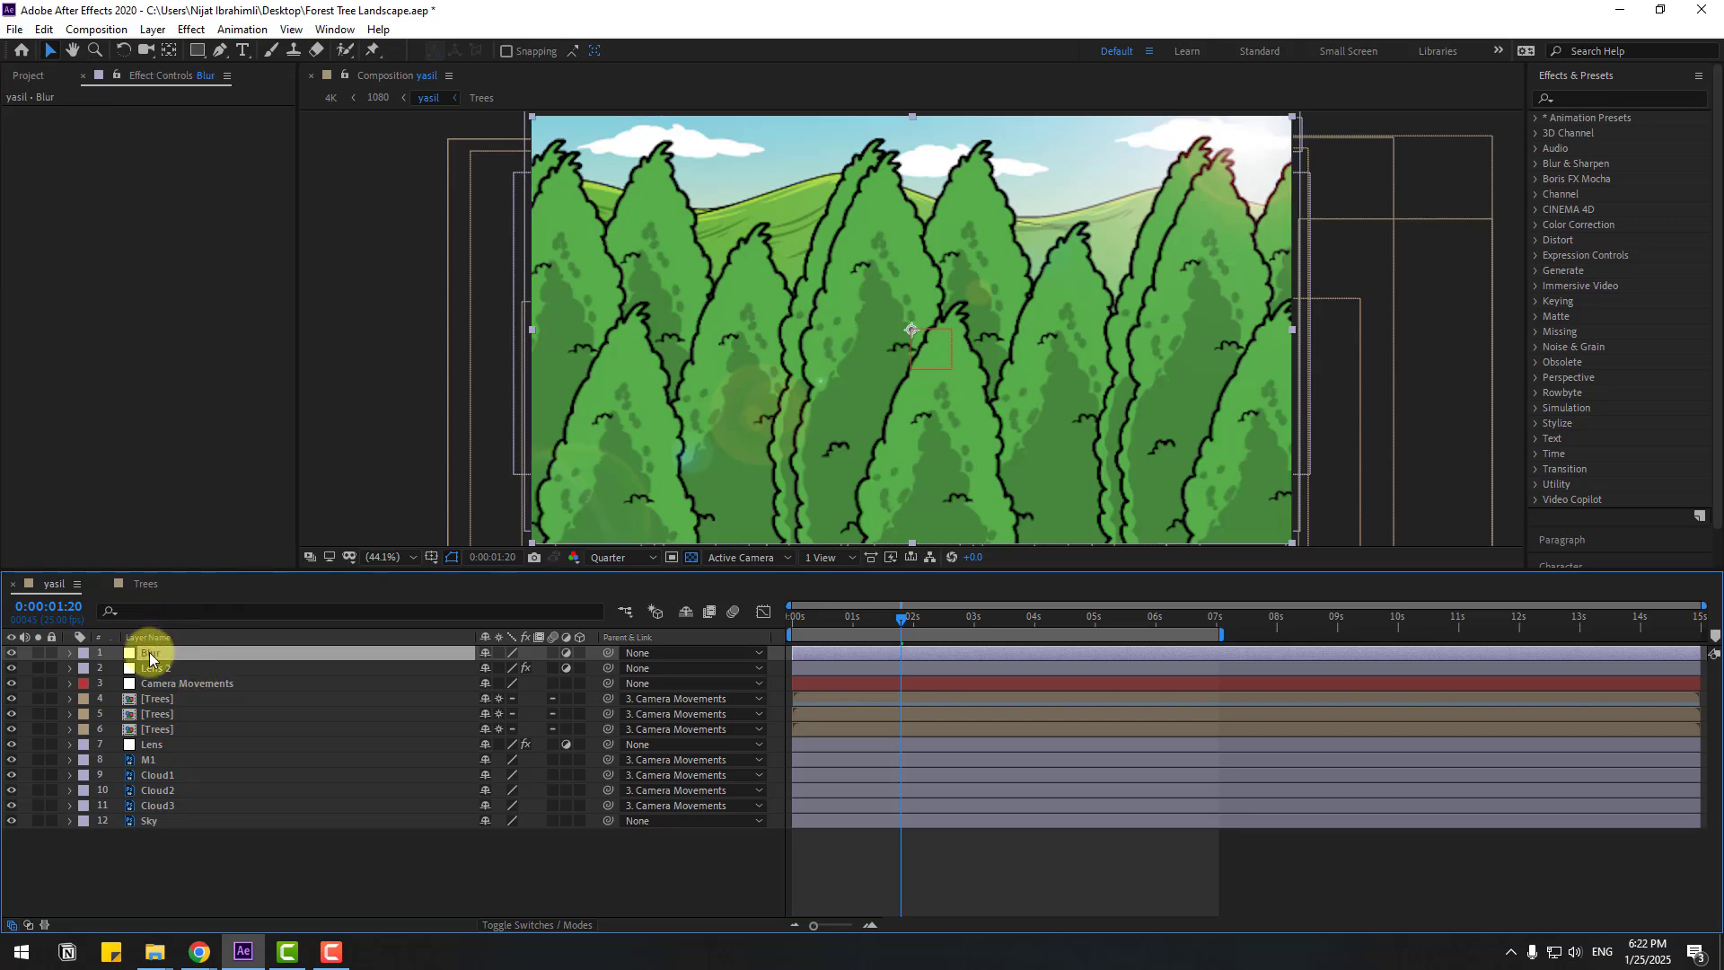
{"action": "left_click_drag", "start_coordinate": [151, 652], "coordinate": [218, 737]}
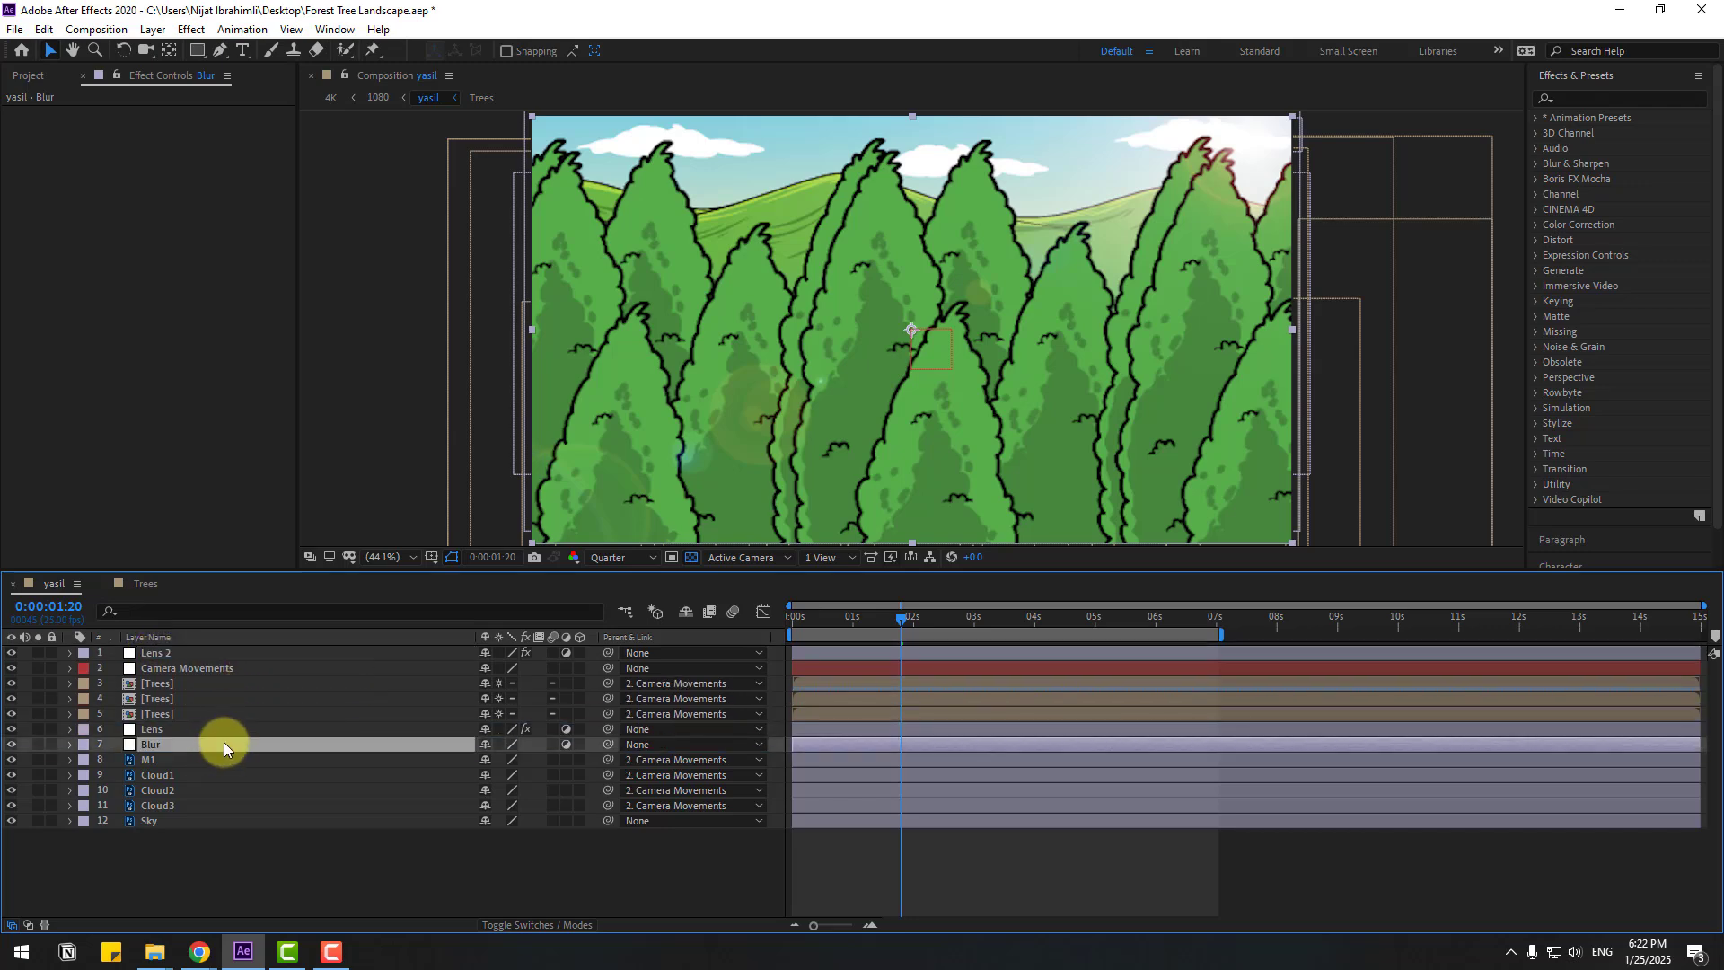
- Apply Gaussian Blur to the Blur layer and set its Blurriness to 41.7
{"action": "left_click", "coordinate": [1597, 100]}
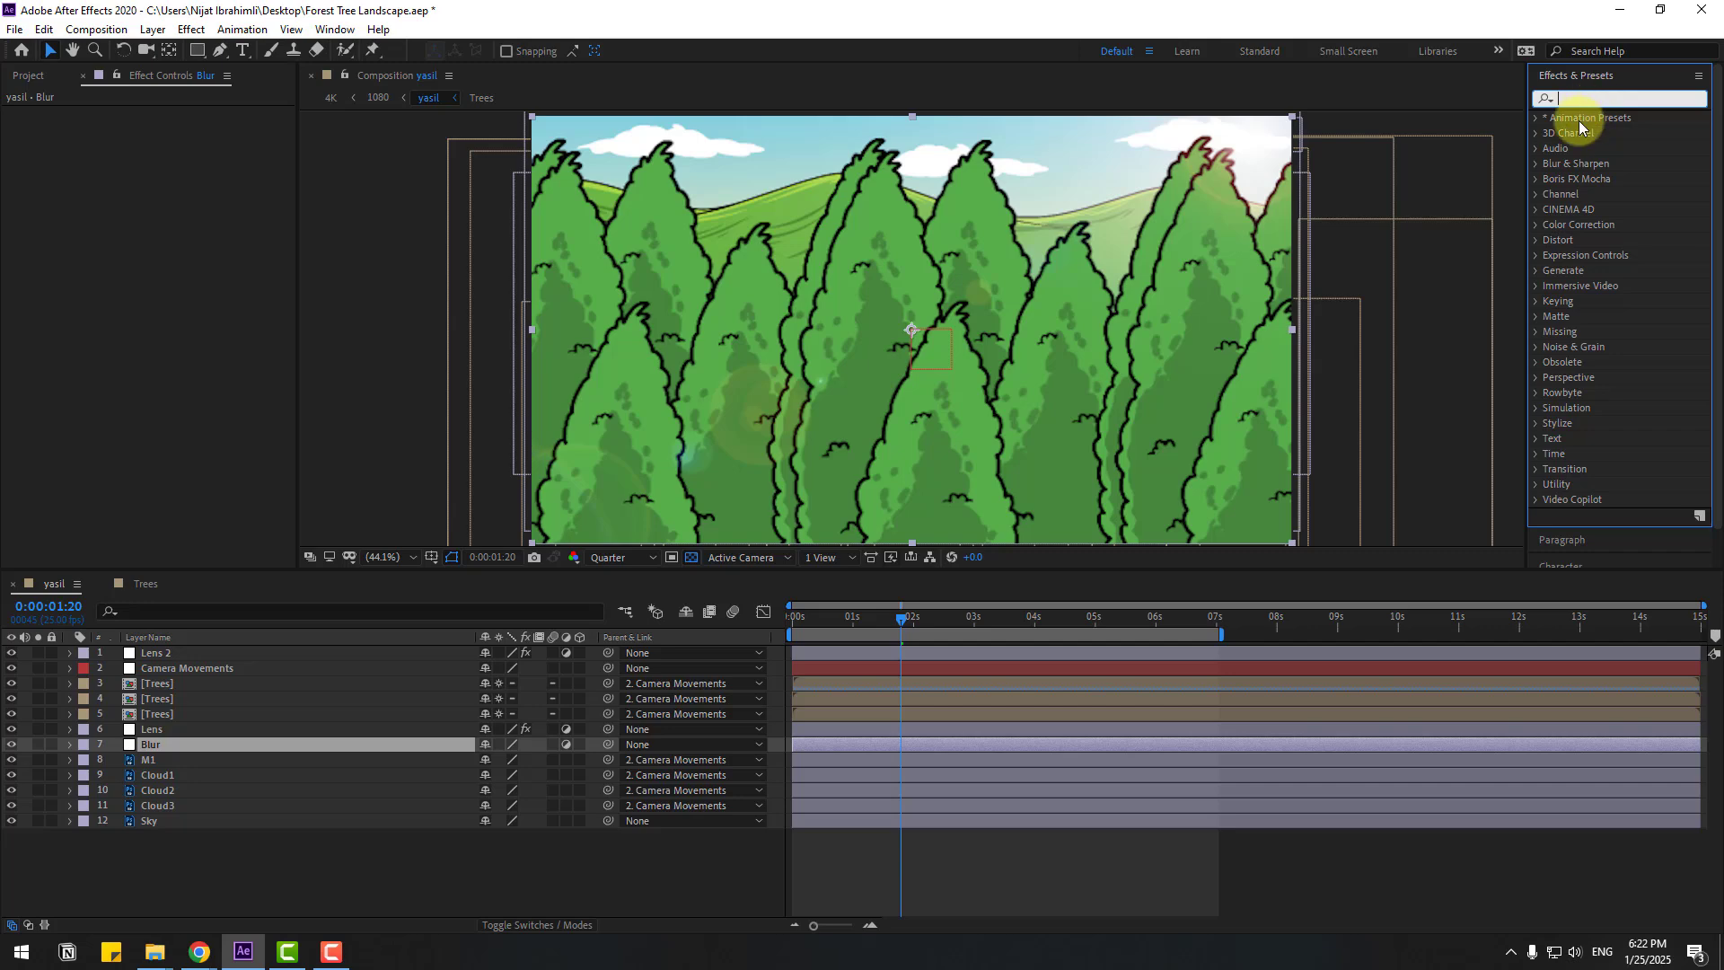
{"action": "type", "text": "gau"}
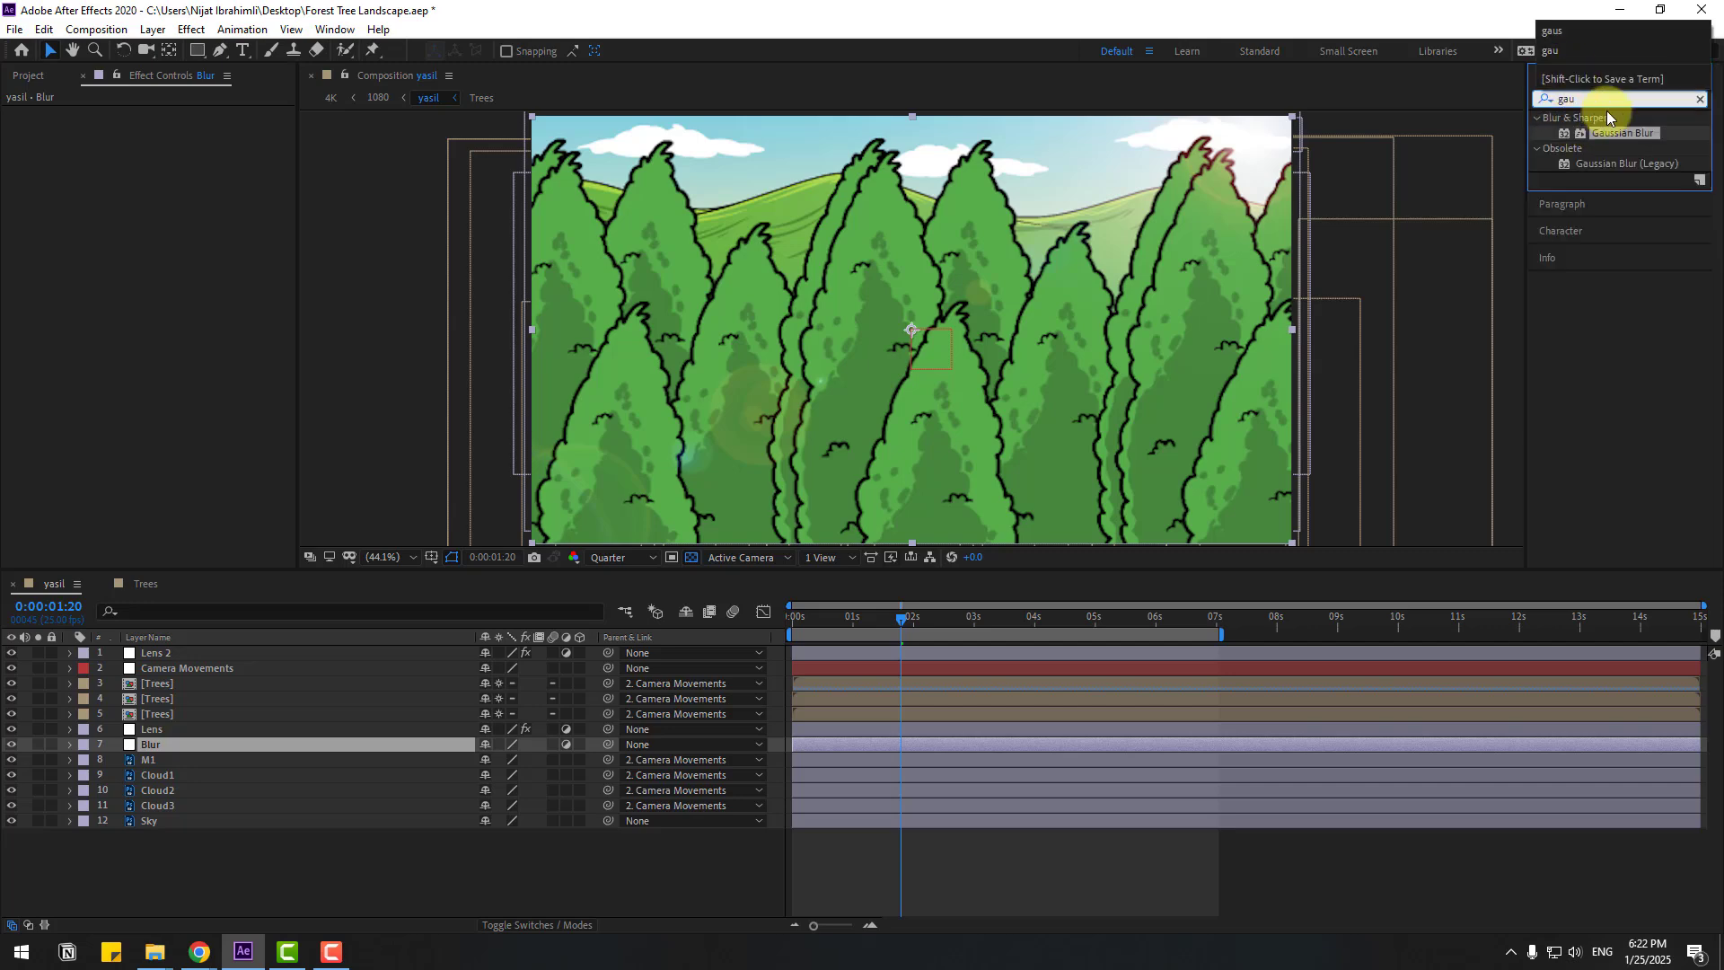
{"action": "left_click_drag", "start_coordinate": [1613, 137], "coordinate": [142, 745]}
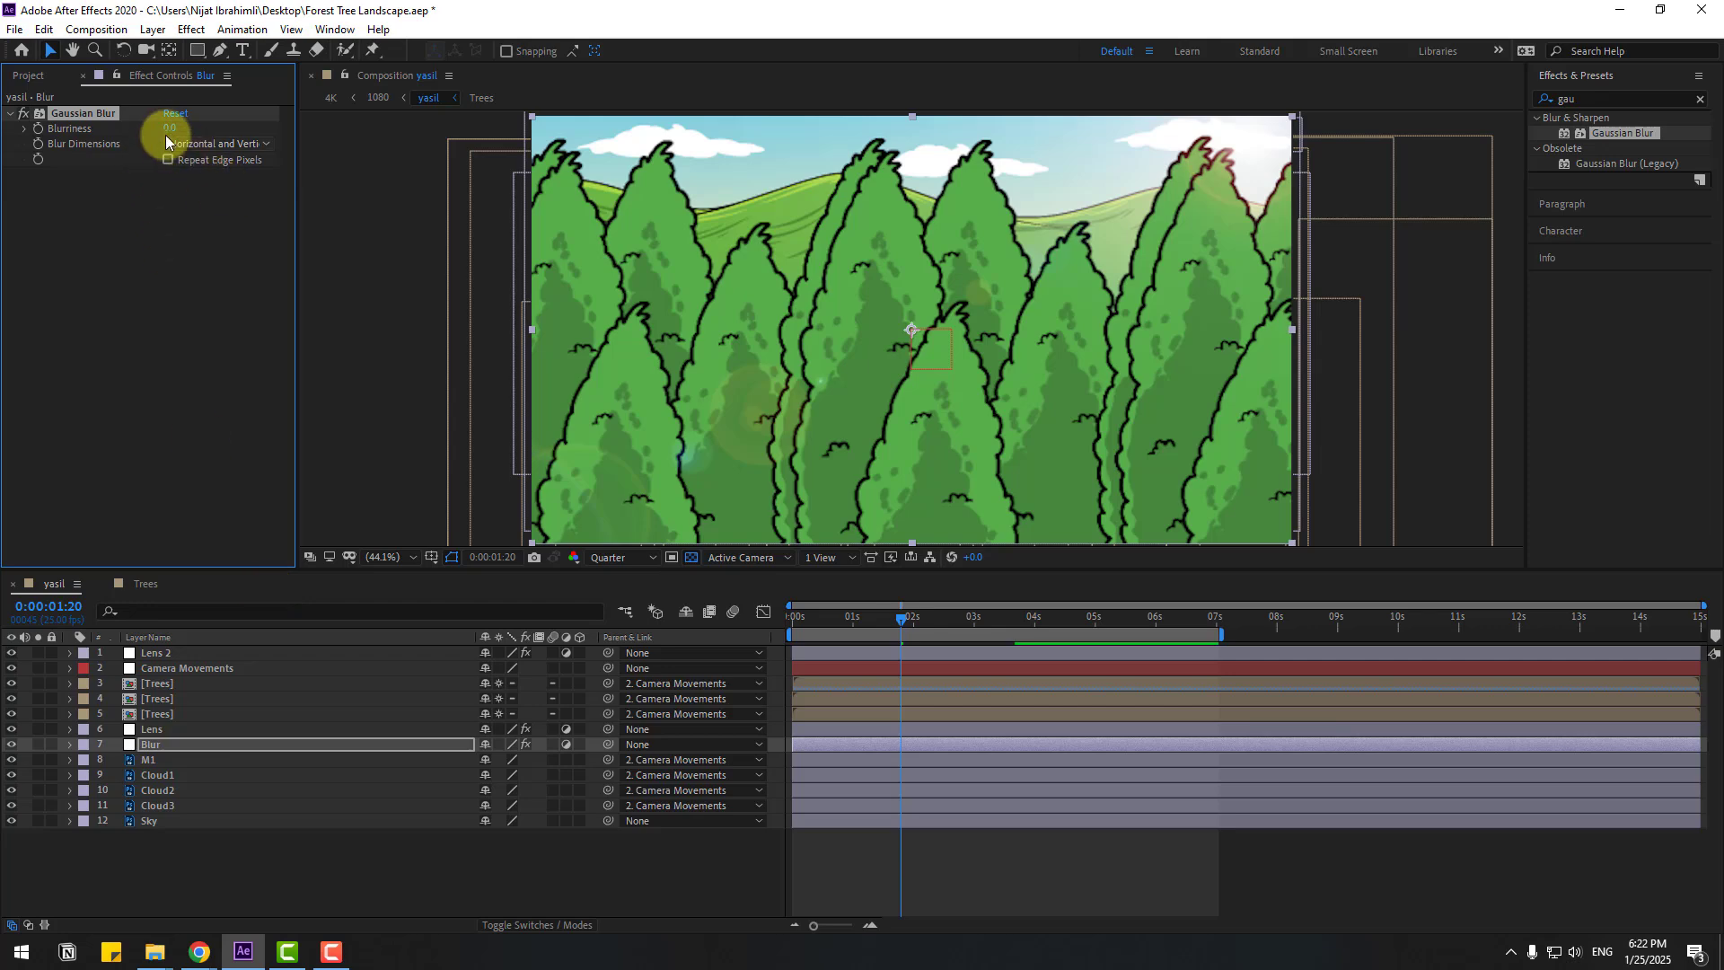
{"action": "left_click_drag", "start_coordinate": [168, 130], "coordinate": [411, 121]}
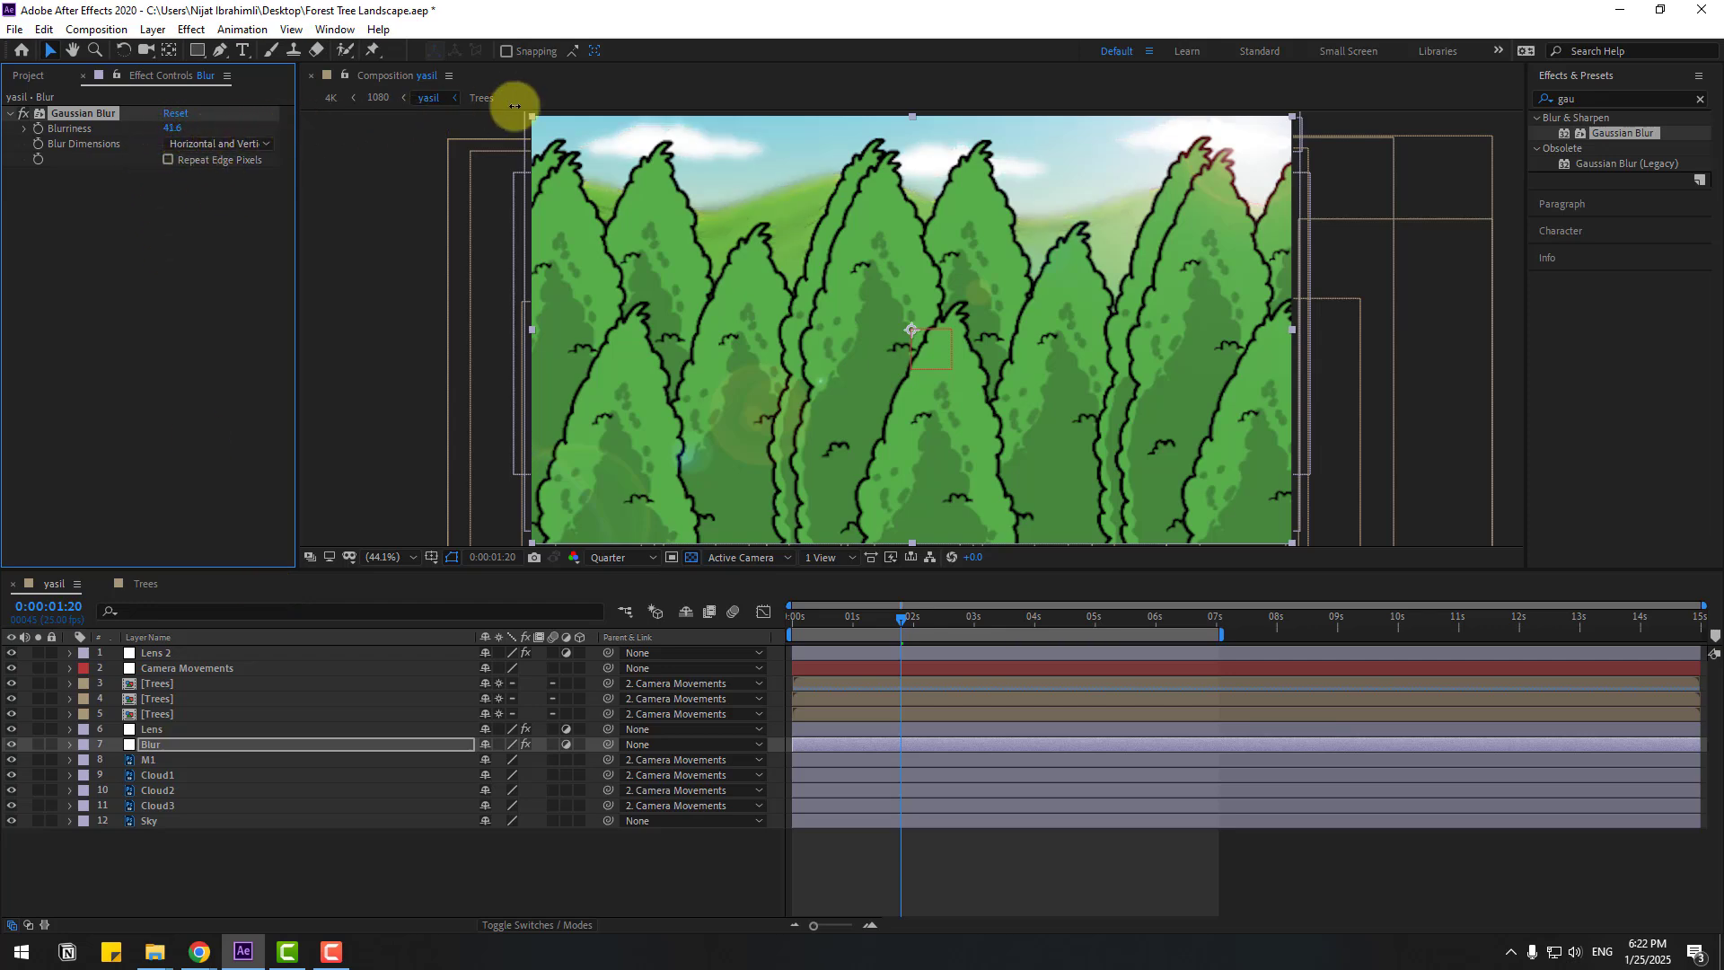
{"action": "left_click_drag", "start_coordinate": [514, 106], "coordinate": [516, 106]}
- Keyframe the Blur layer's Blurriness at 0:00:02:01 and set it to 0 at 0:00:03:09
{"action": "left_click", "coordinate": [176, 744]}
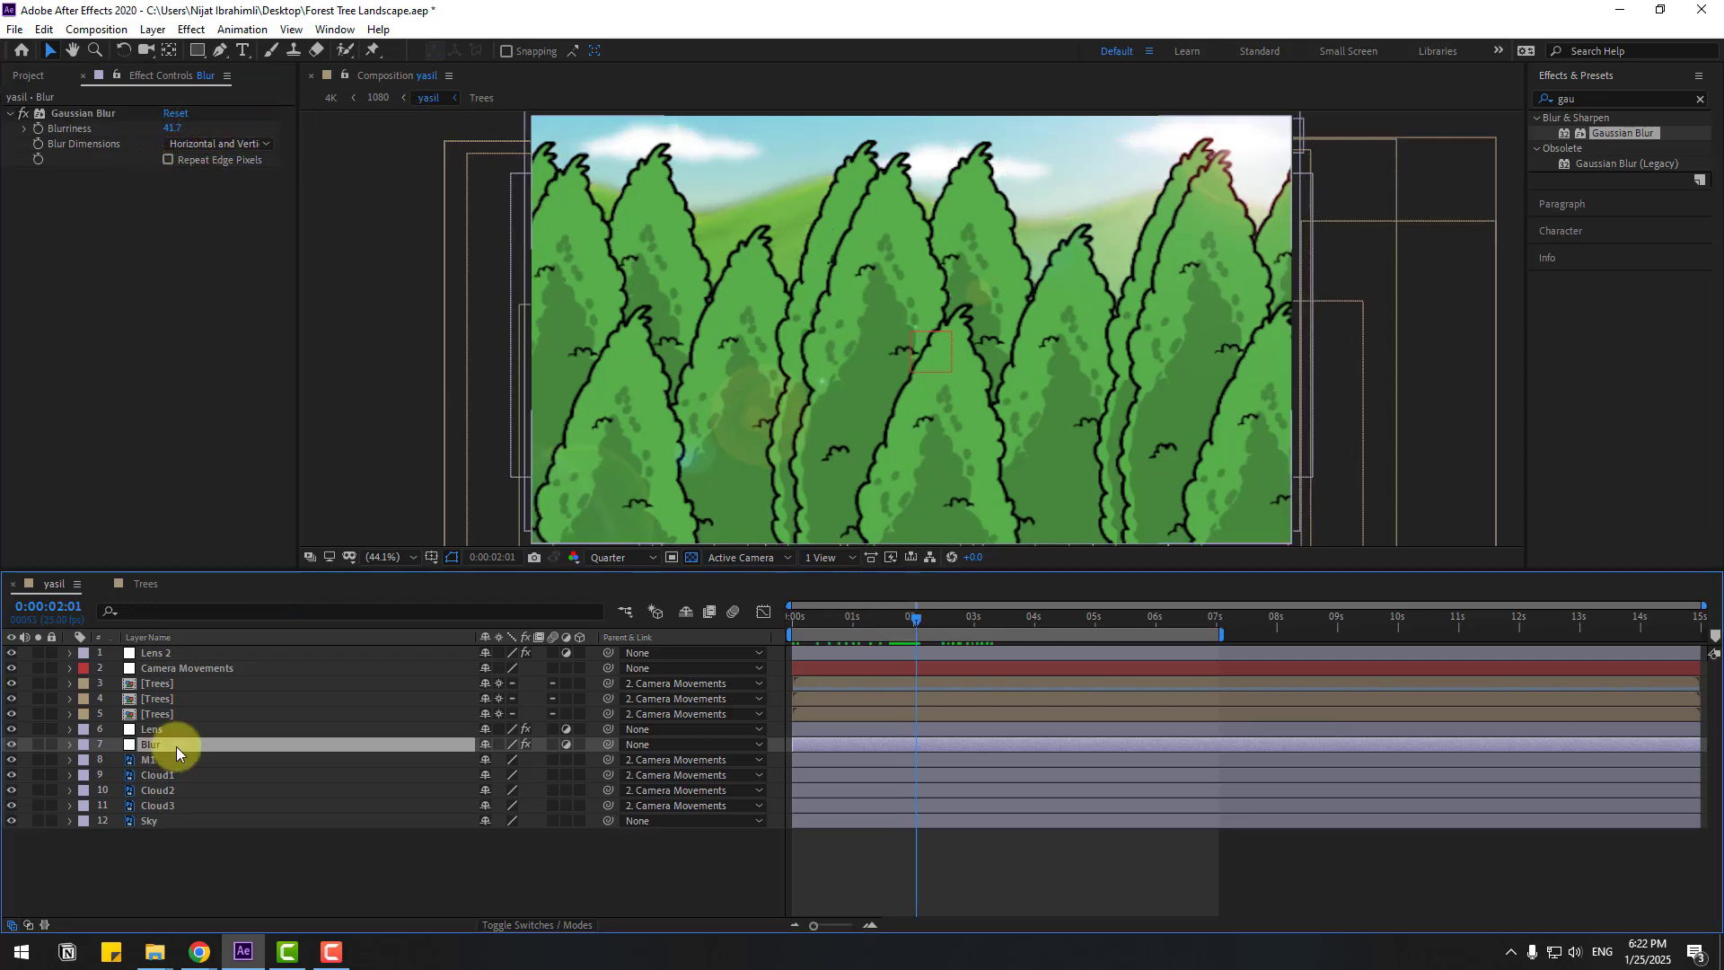
{"action": "left_click", "coordinate": [38, 129]}
{"action": "left_click_drag", "start_coordinate": [957, 618], "coordinate": [992, 639]}
{"action": "left_click_drag", "start_coordinate": [182, 135], "coordinate": [177, 128]}
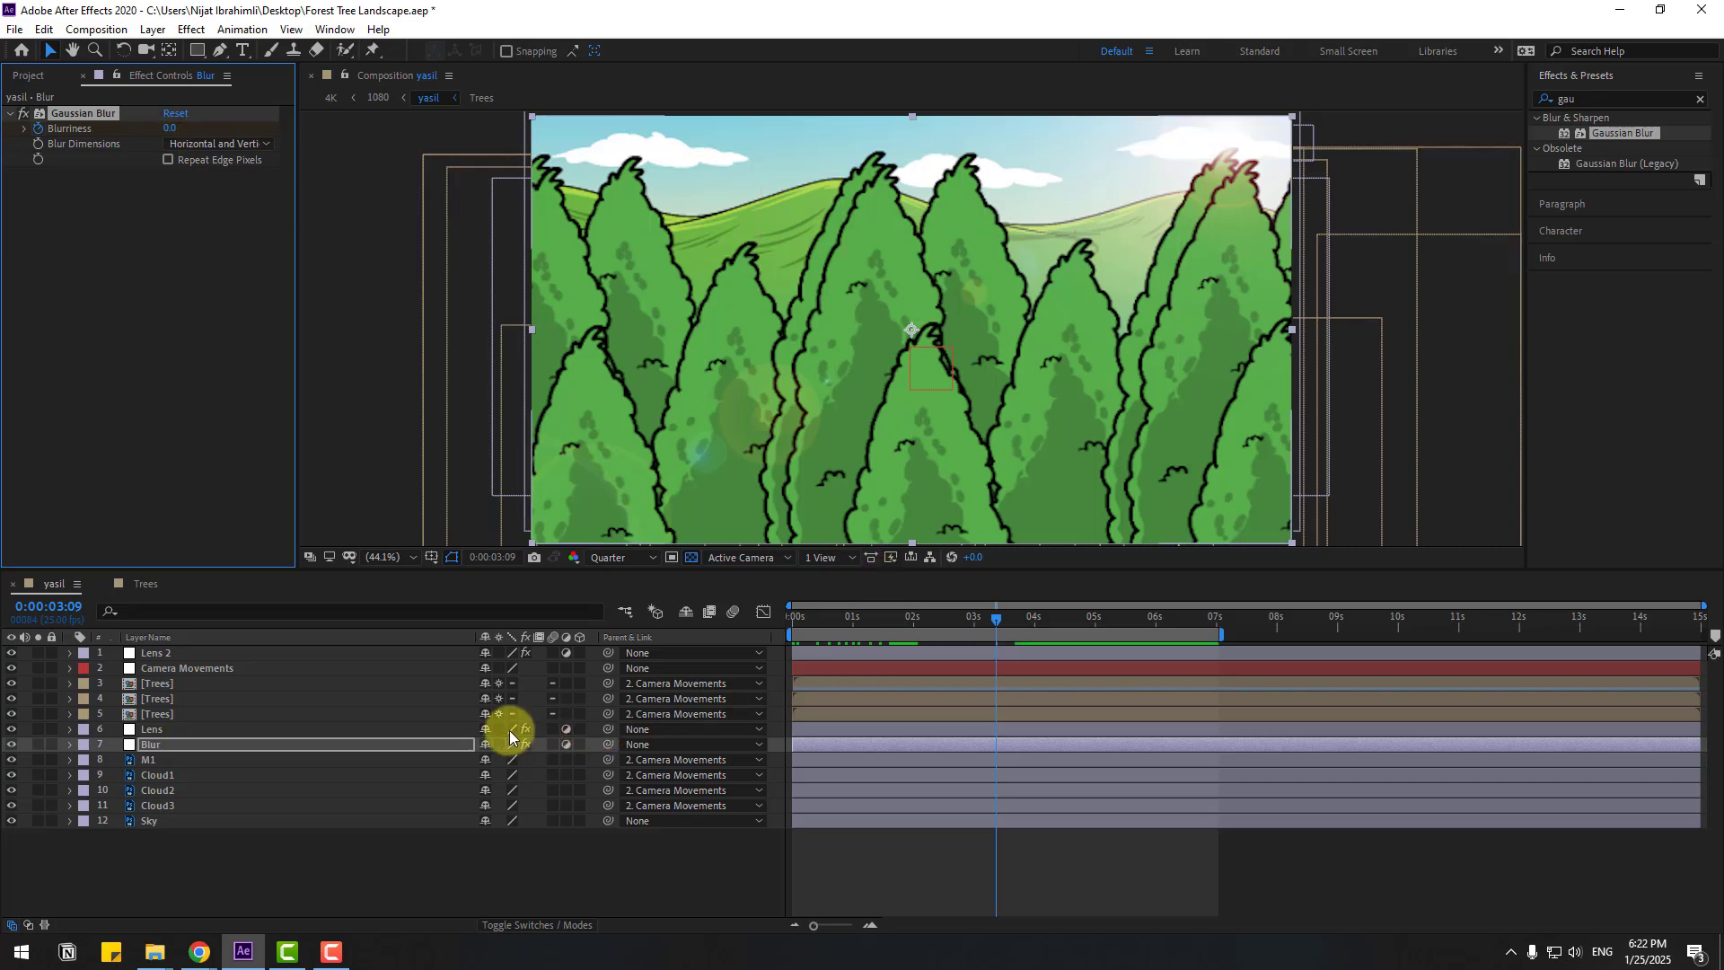
- Reveal the Blur layer's Blurriness keyframes and apply Easy Ease to both
{"action": "left_click", "coordinate": [145, 750]}
{"action": "key", "text": "u"}
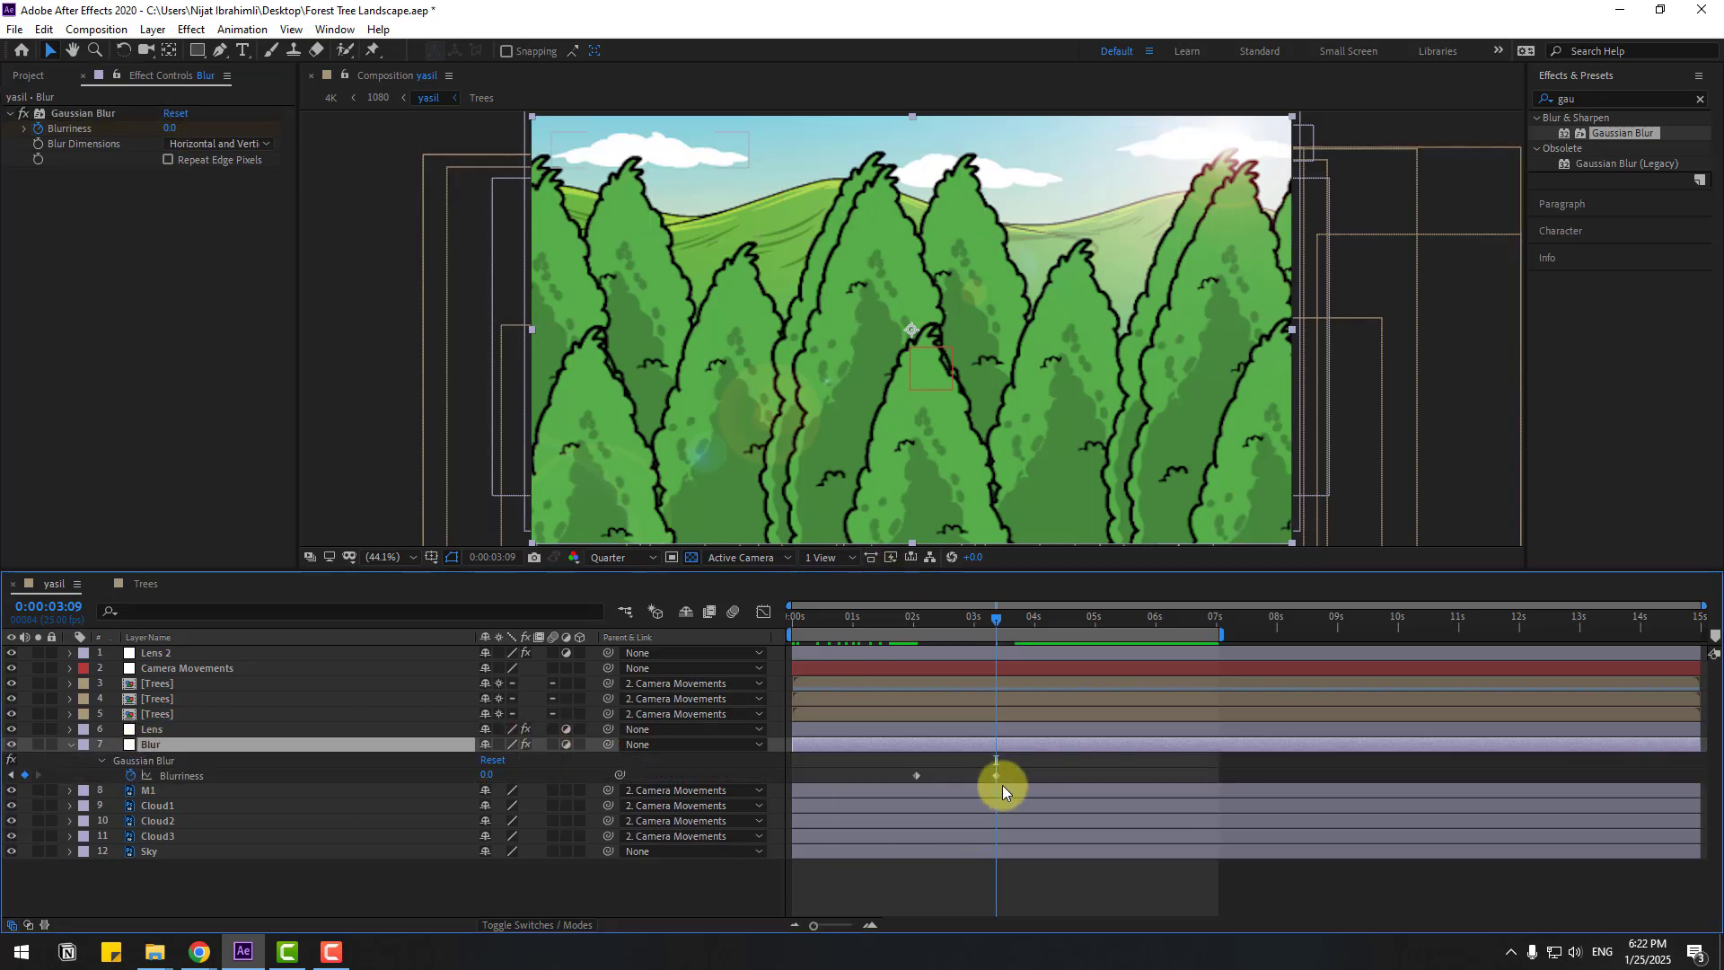
{"action": "right_click", "coordinate": [918, 777]}
{"action": "mouse_move", "coordinate": [1024, 762]}
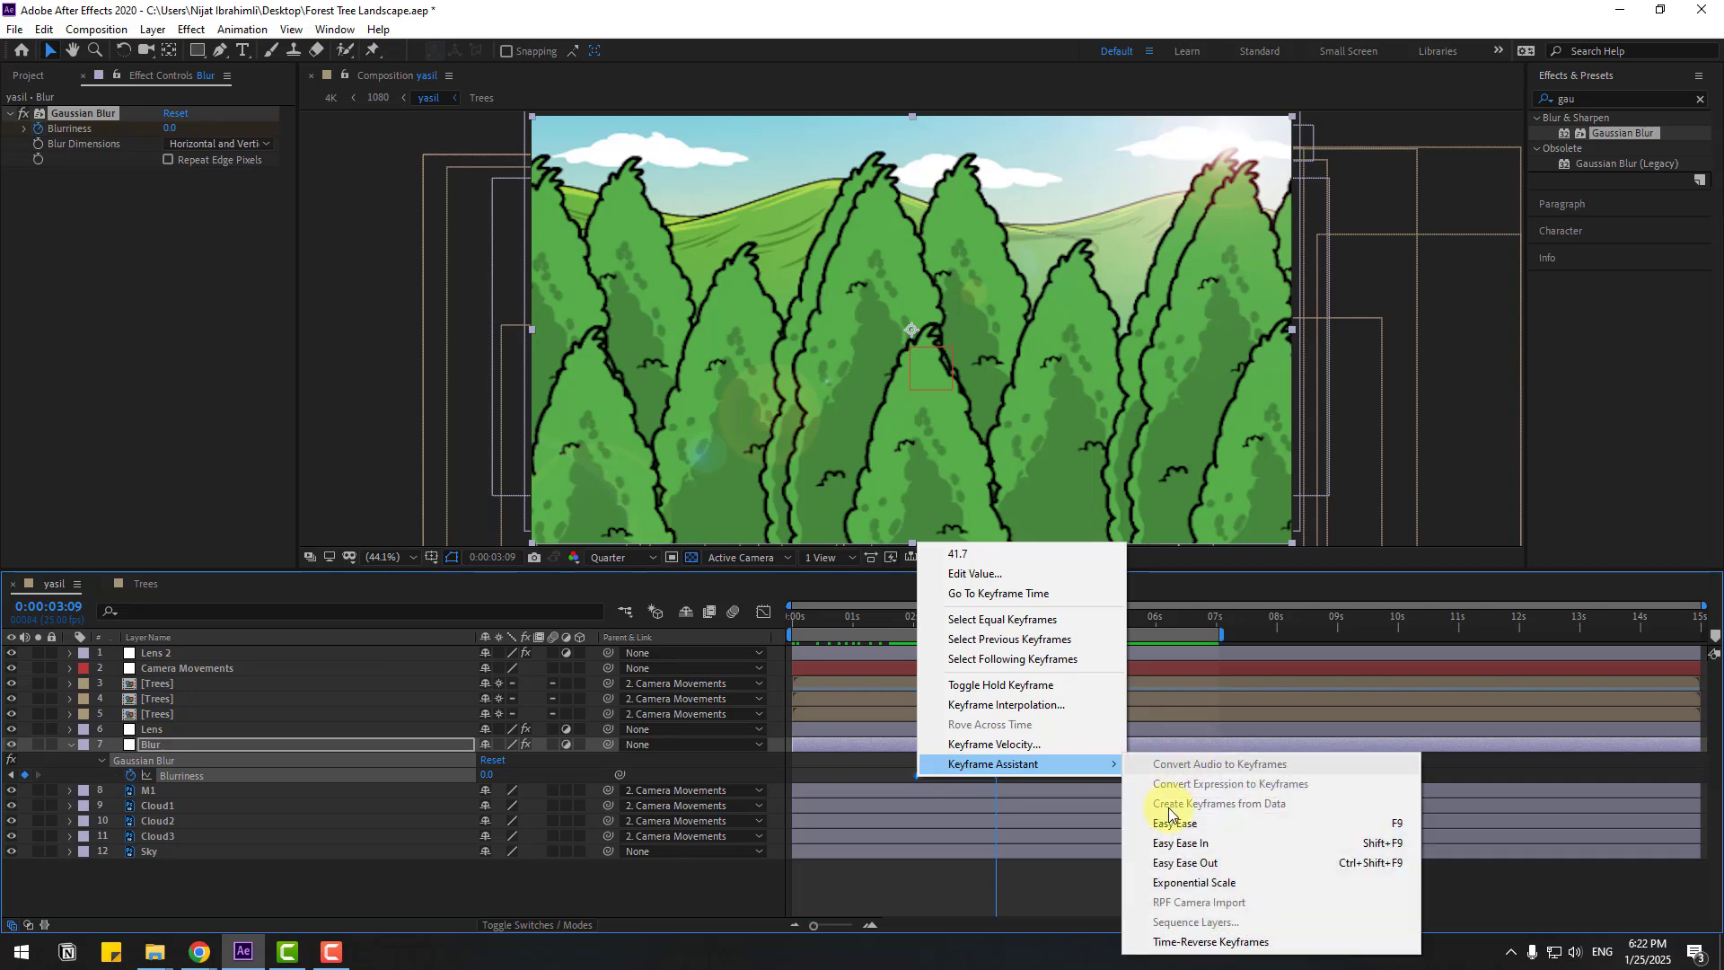
{"action": "left_click", "coordinate": [1171, 822]}
- Apply Gaussian Blur to the uppermost Trees layer, keyframing Blurriness at 0 at 0:00:02:01 and raising it at 0:00:03:08
{"action": "left_click_drag", "start_coordinate": [996, 618], "coordinate": [916, 623]}
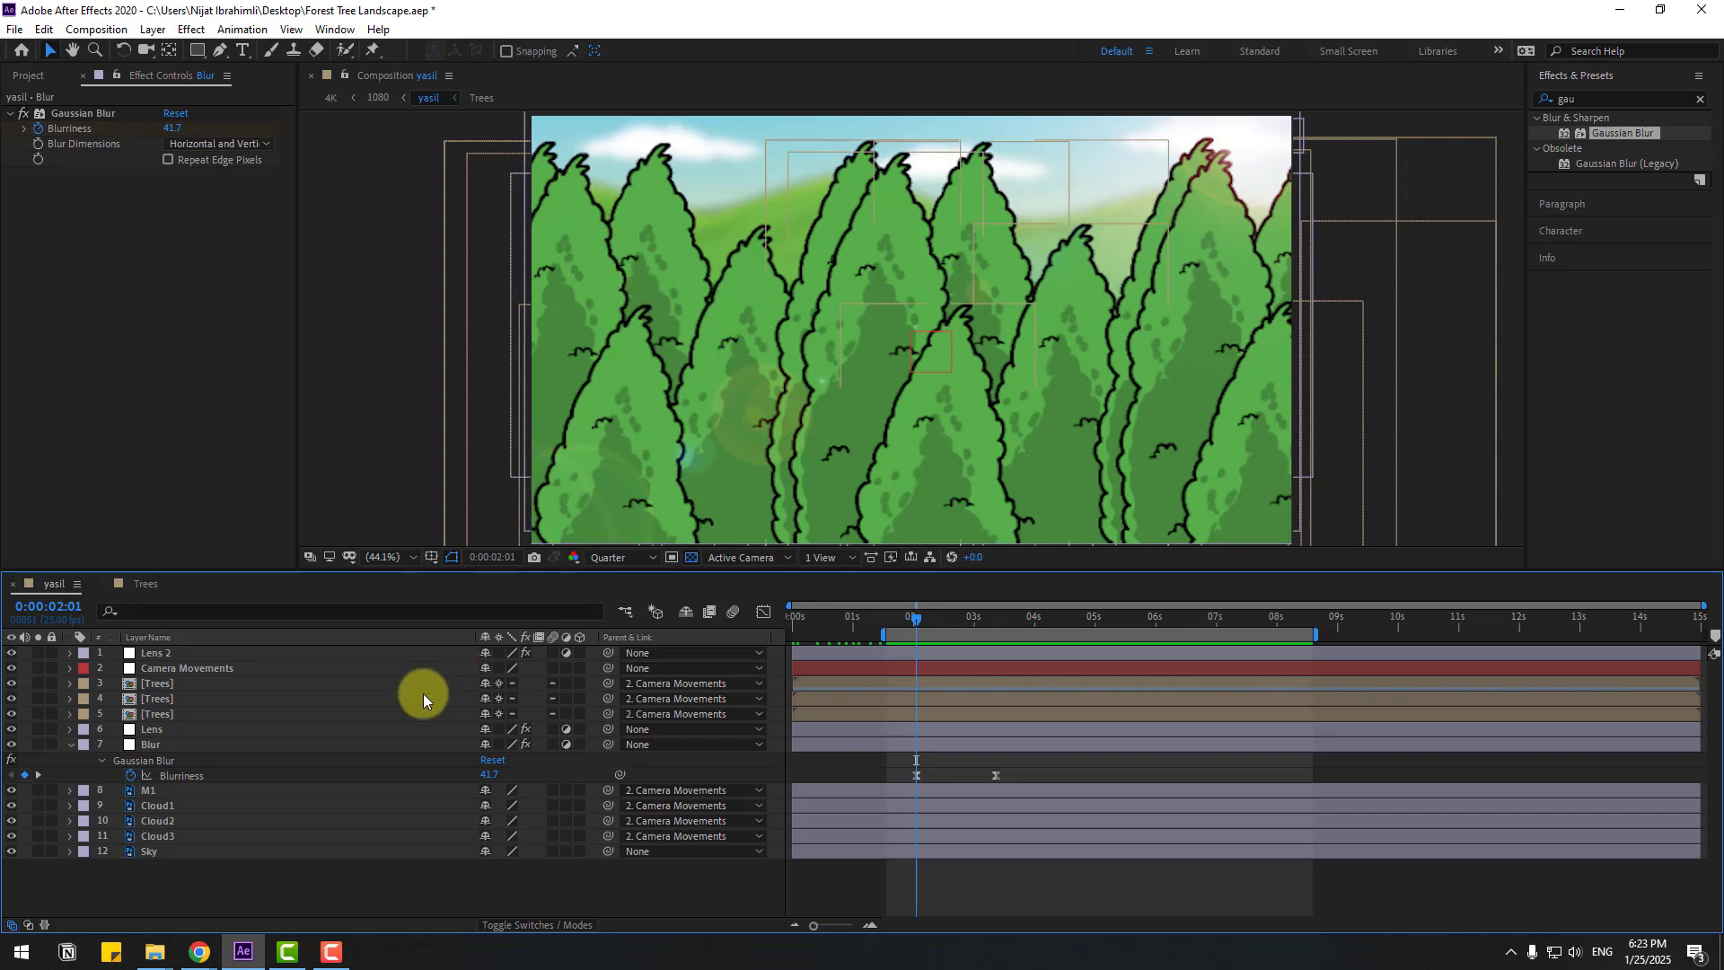
{"action": "left_click_drag", "start_coordinate": [1603, 135], "coordinate": [146, 683]}
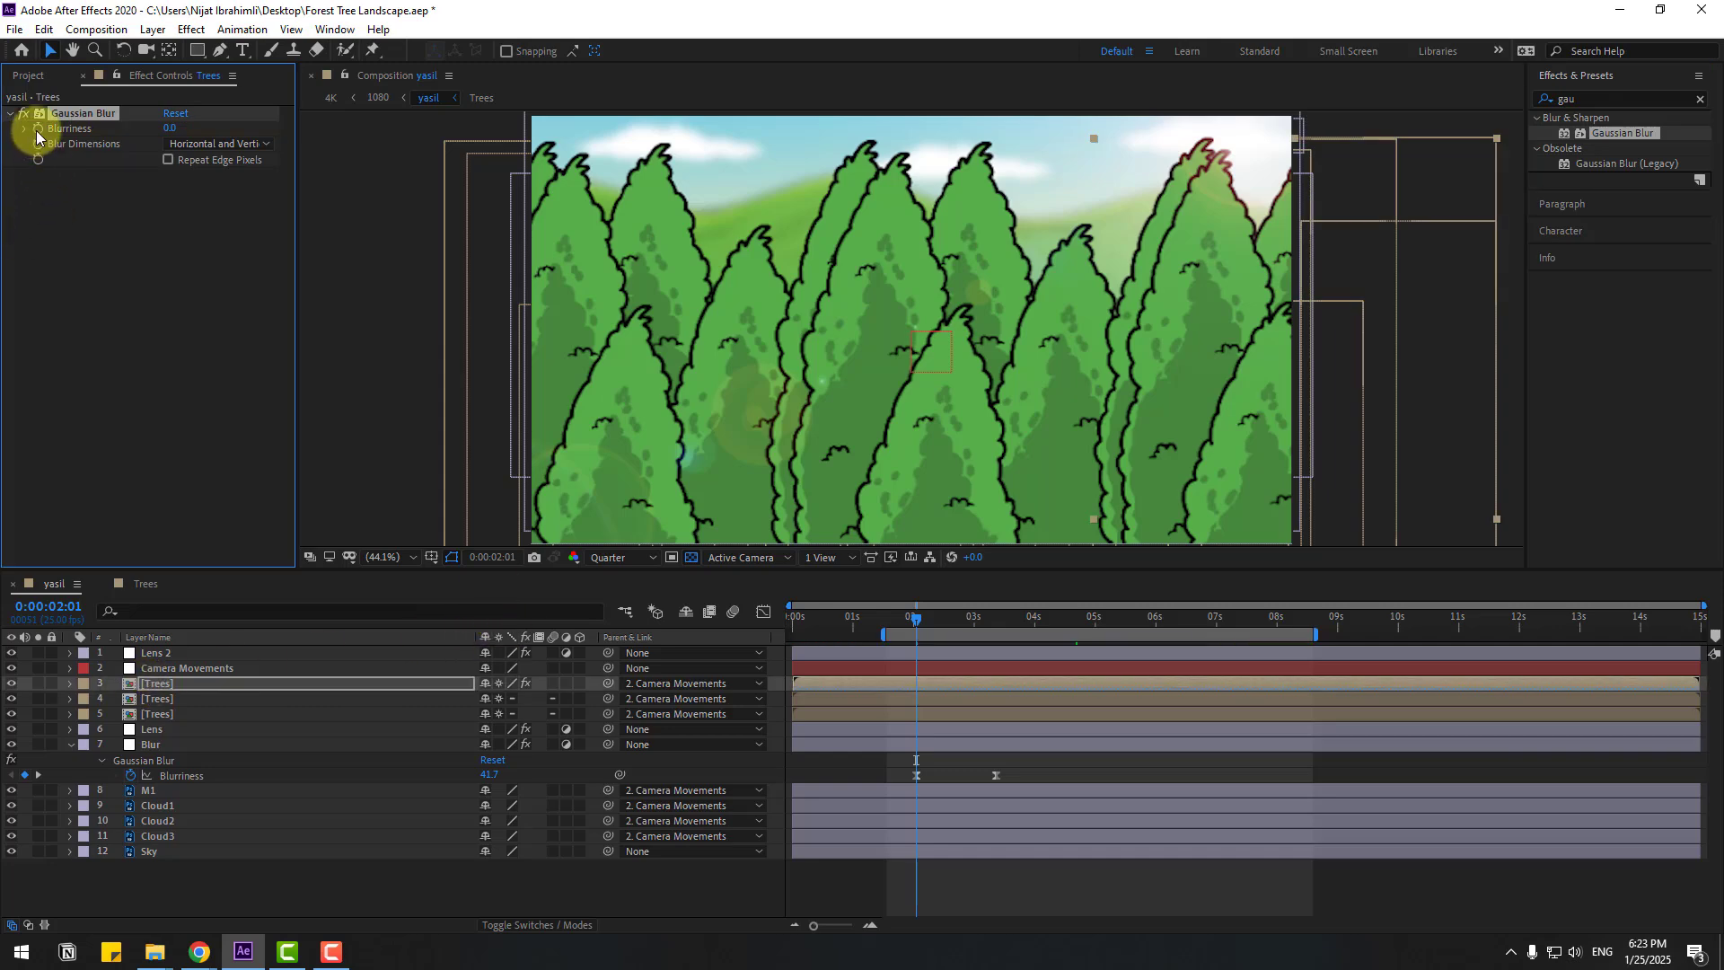
{"action": "left_click_drag", "start_coordinate": [36, 135], "coordinate": [512, 597]}
{"action": "left_click_drag", "start_coordinate": [952, 616], "coordinate": [993, 630]}
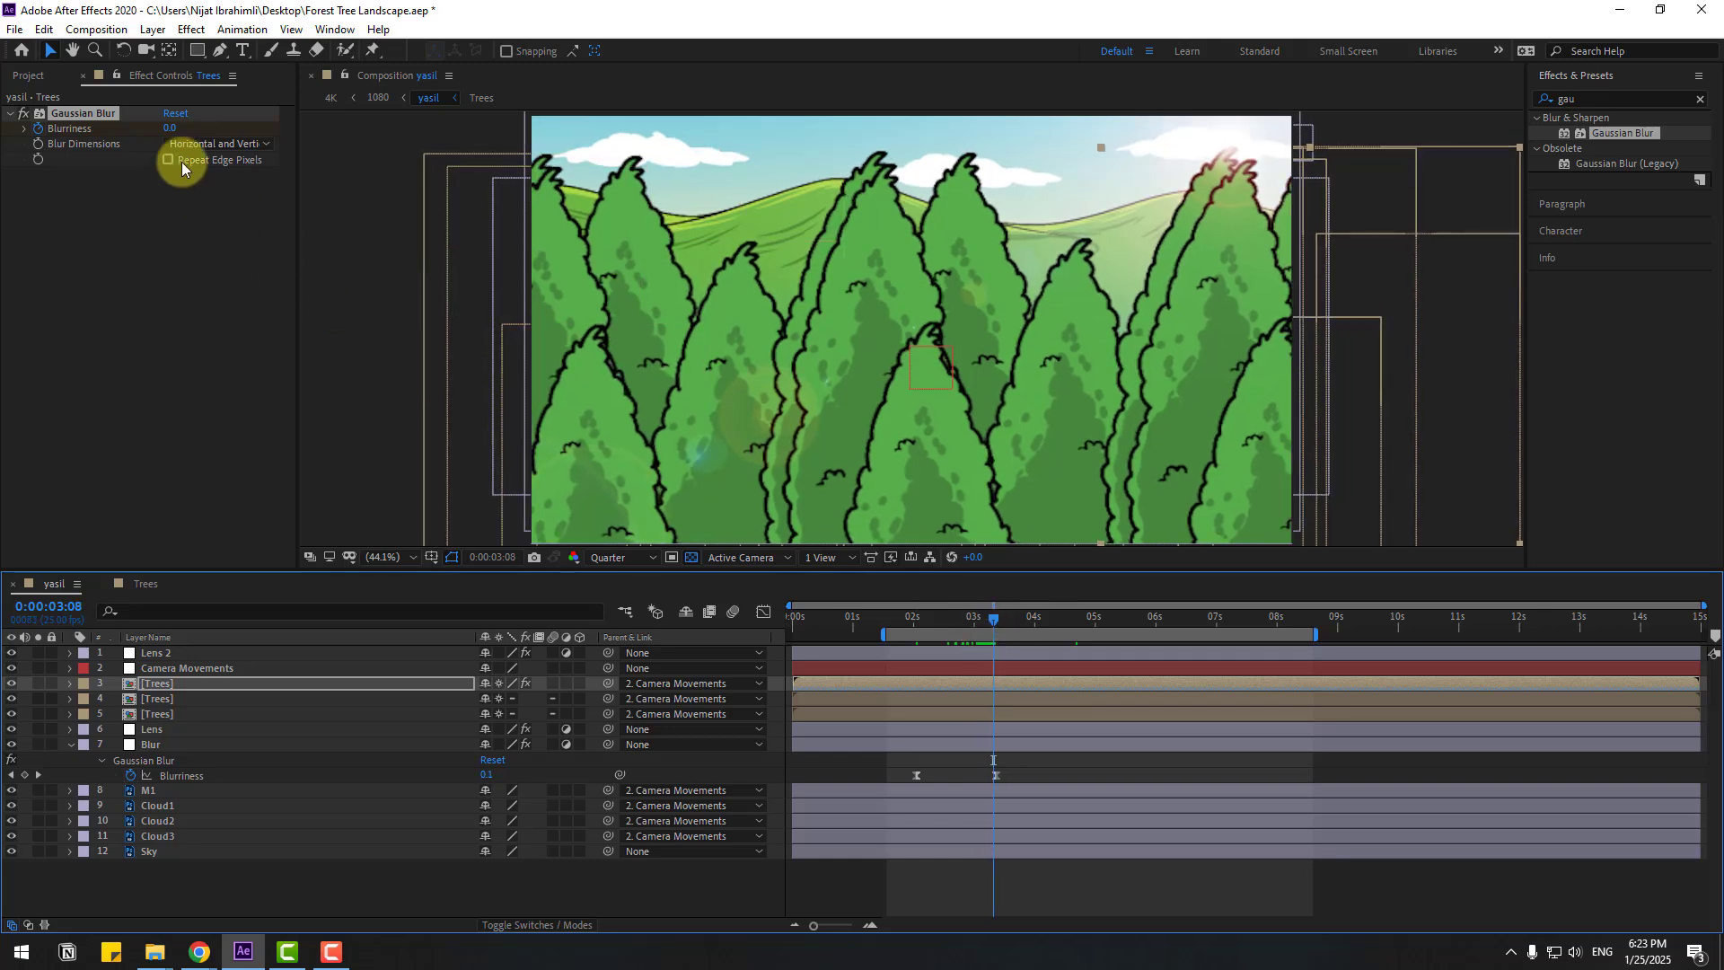
{"action": "left_click_drag", "start_coordinate": [167, 132], "coordinate": [165, 160]}
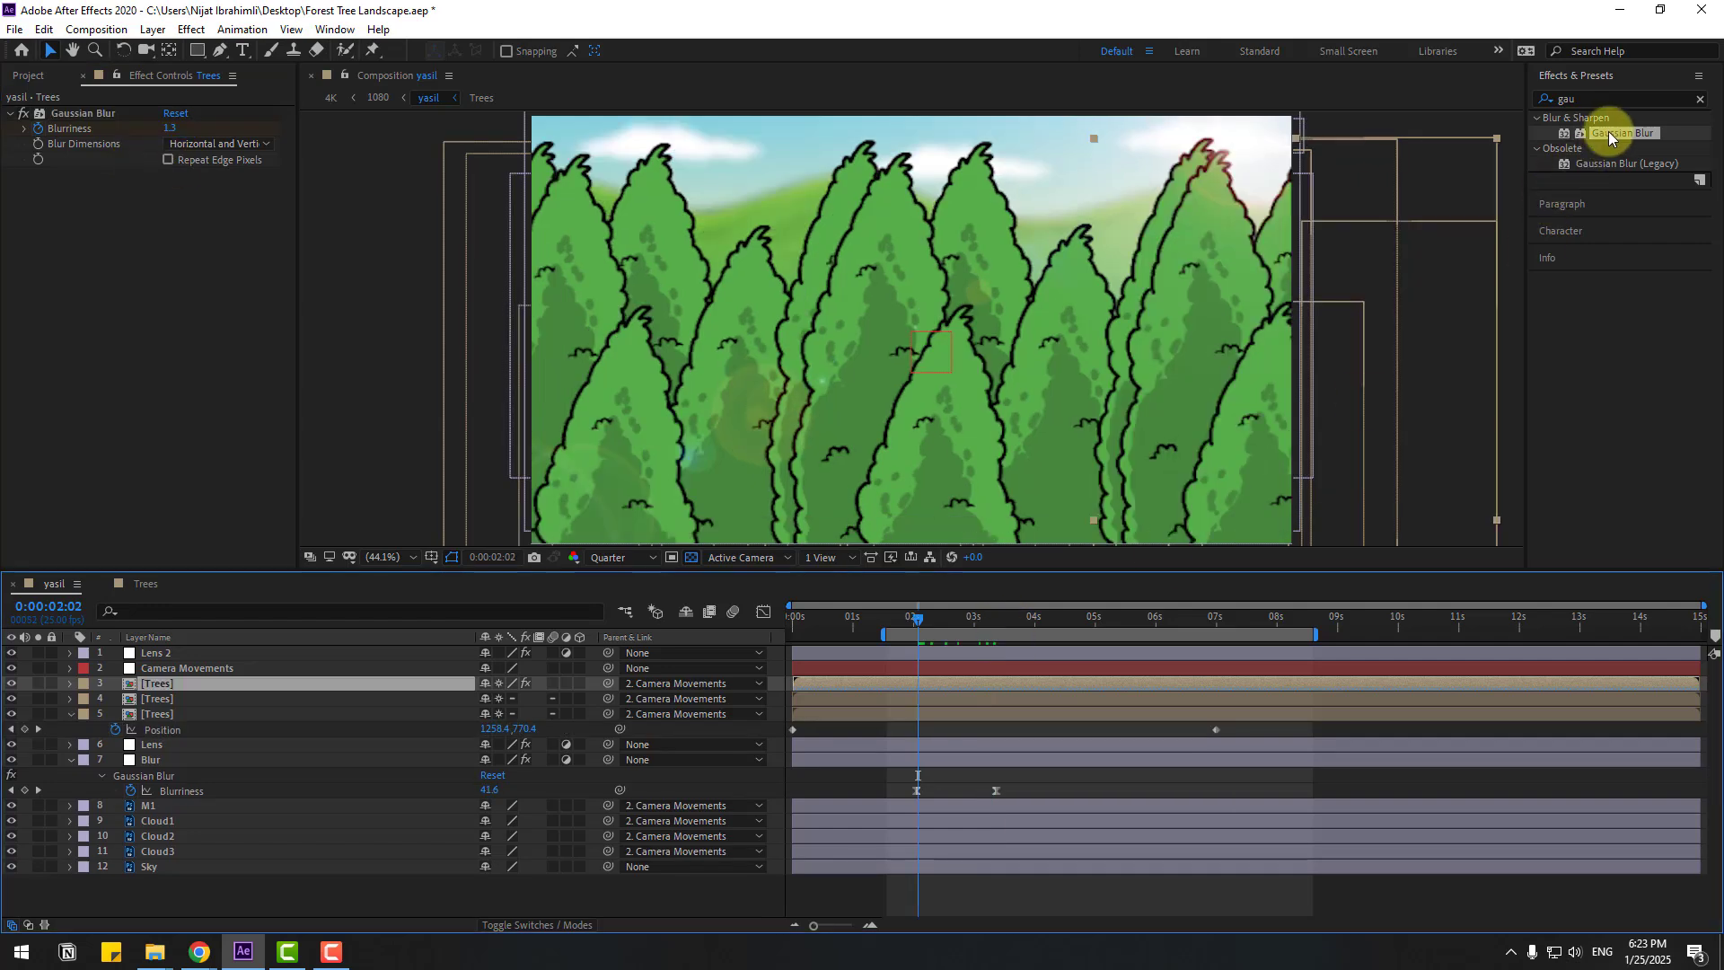
- Apply Gaussian Blur to the middle Trees layer and keyframe Blurriness from 0 at 0:00:02:02 to 40 at 0:00:03:11
{"action": "left_click_drag", "start_coordinate": [1610, 136], "coordinate": [162, 708]}
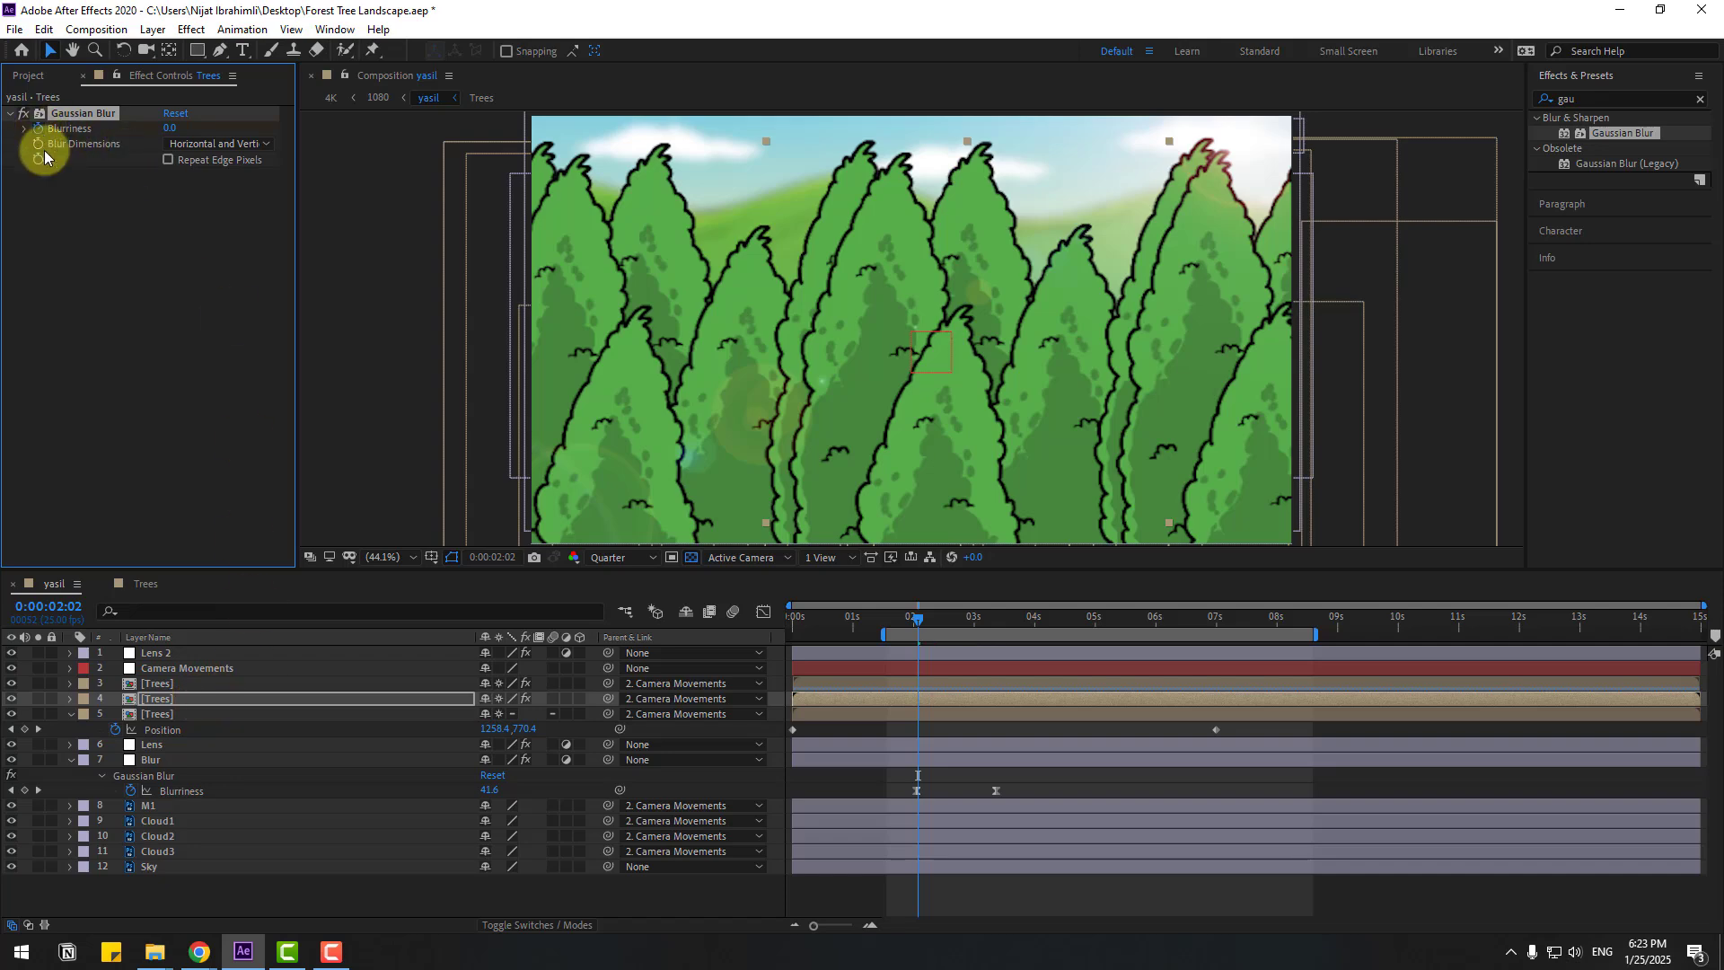
{"action": "left_click", "coordinate": [955, 618]}
{"action": "left_click_drag", "start_coordinate": [967, 618], "coordinate": [999, 621]}
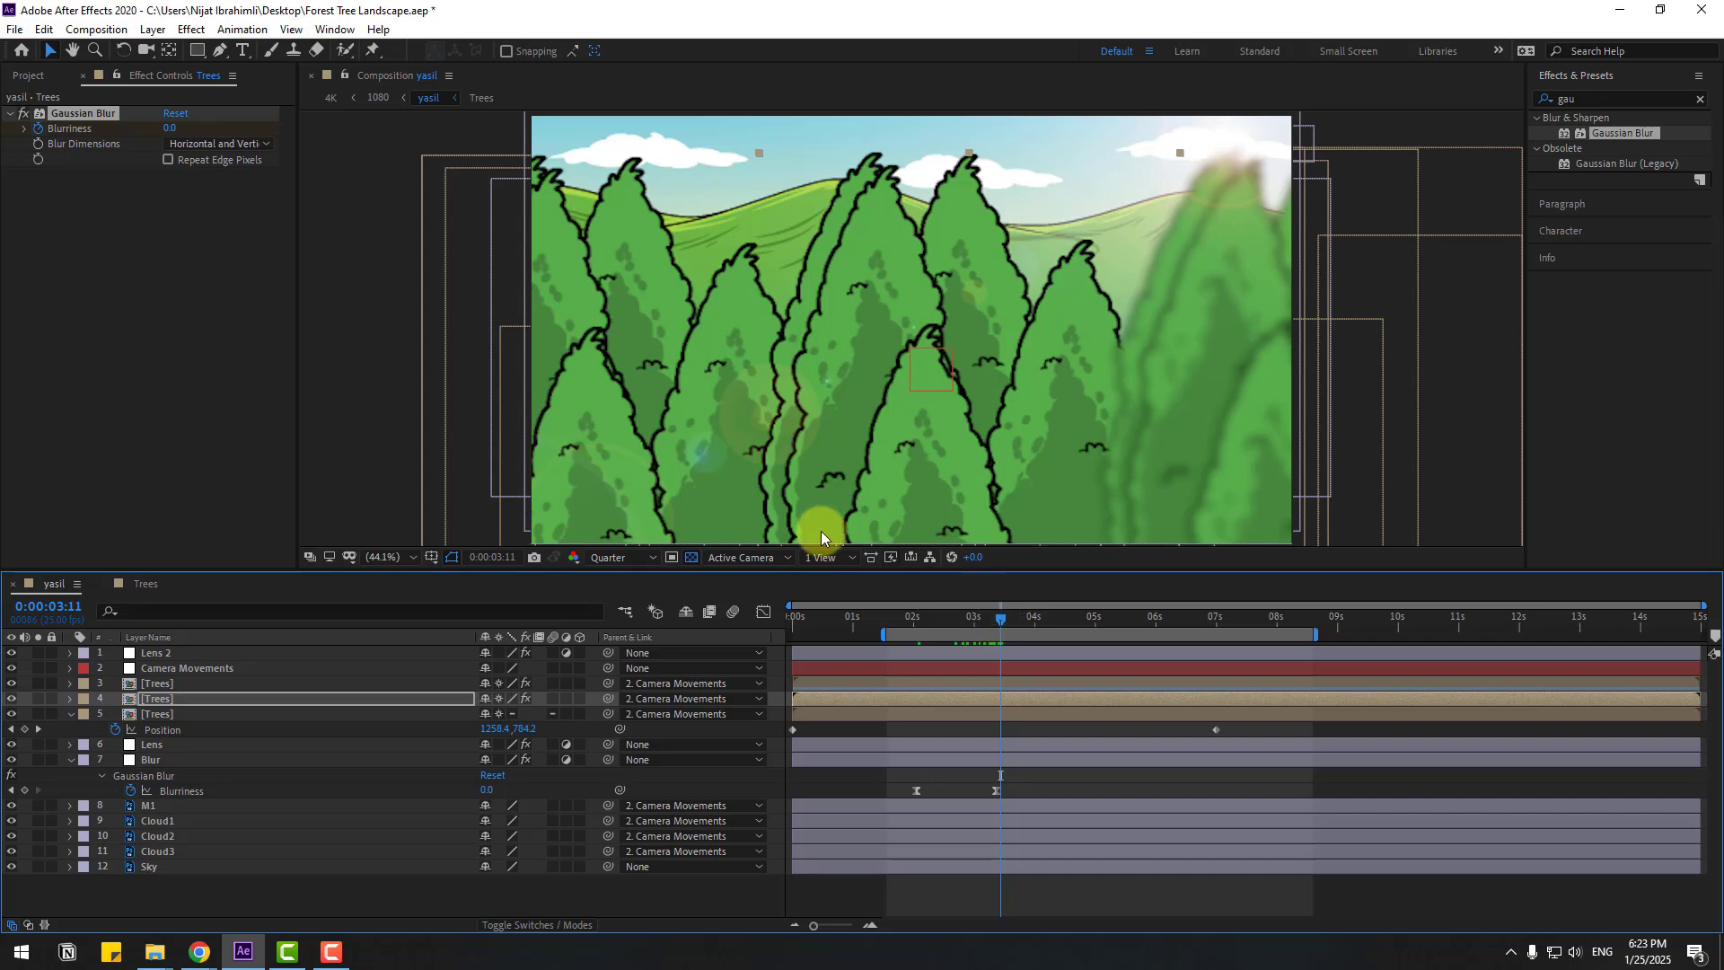
{"action": "left_click", "coordinate": [168, 129]}
{"action": "type", "text": "40"}
{"action": "key", "text": "Return"}
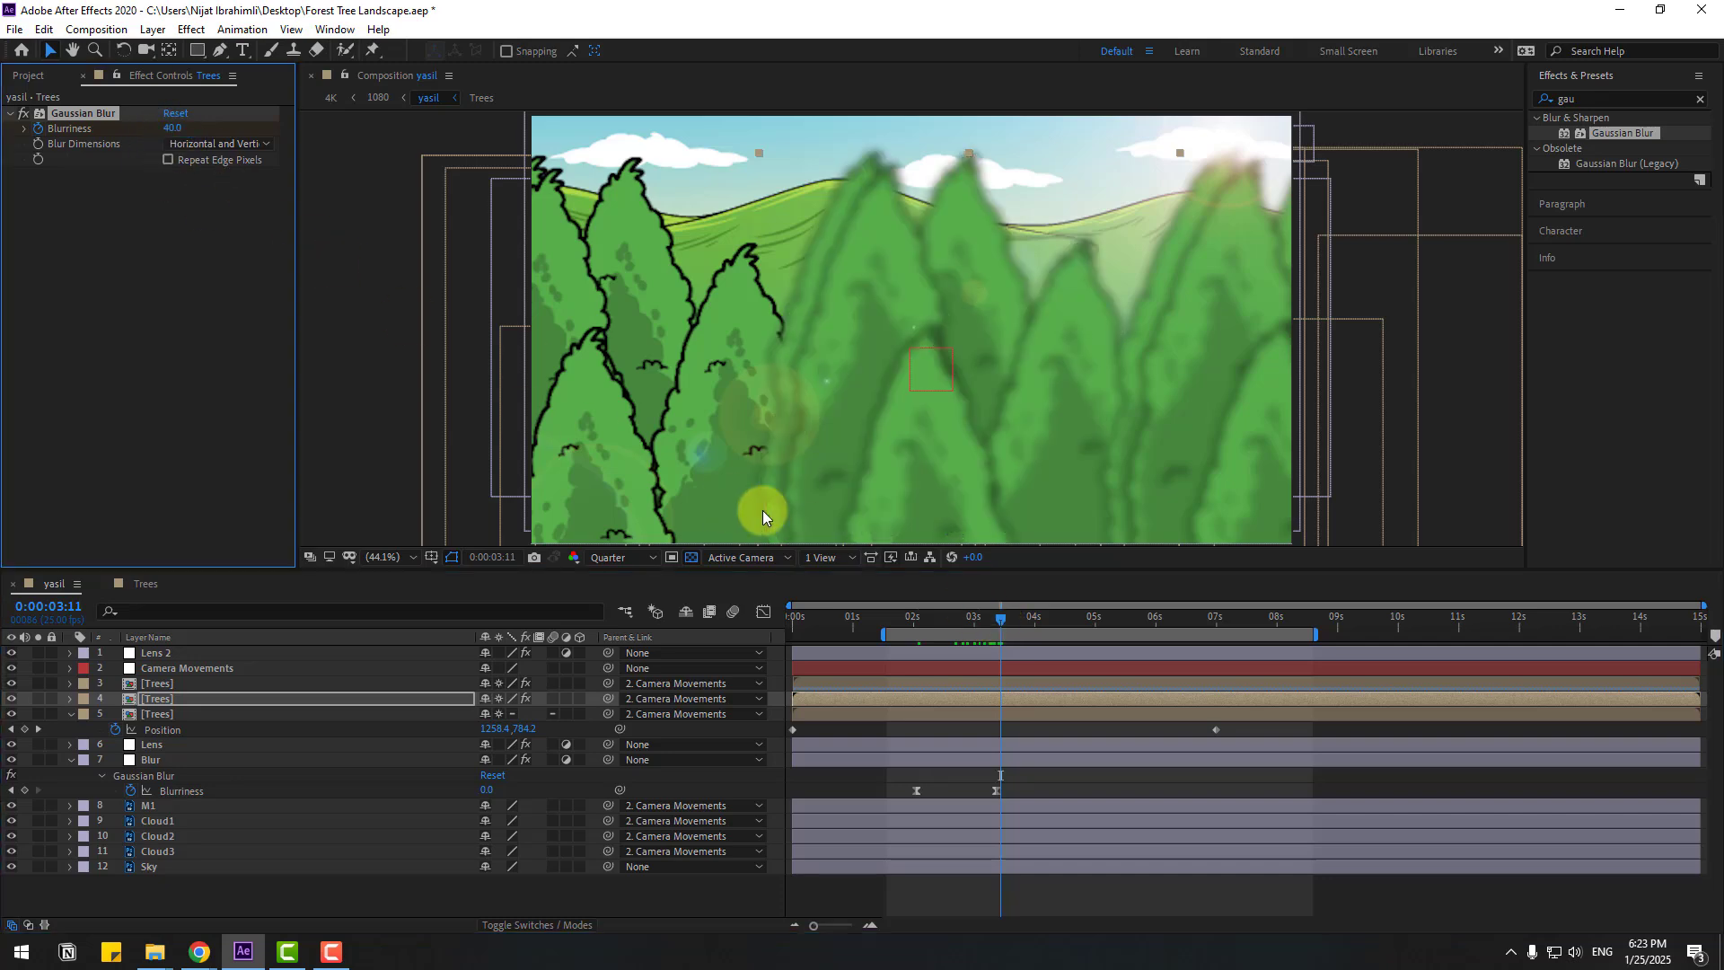
- Apply Gaussian Blur to the lowest Trees layer, keyframe Blurriness from 0 at 0:00:02:02 to 40 at 0:00:03:08, and preview
{"action": "mouse_move", "coordinate": [907, 616]}
{"action": "left_mouse_down"}
{"action": "mouse_move", "coordinate": [993, 619]}
{"action": "mouse_move", "coordinate": [918, 618]}
{"action": "left_mouse_up"}
{"action": "left_click_drag", "start_coordinate": [1623, 133], "coordinate": [155, 717]}
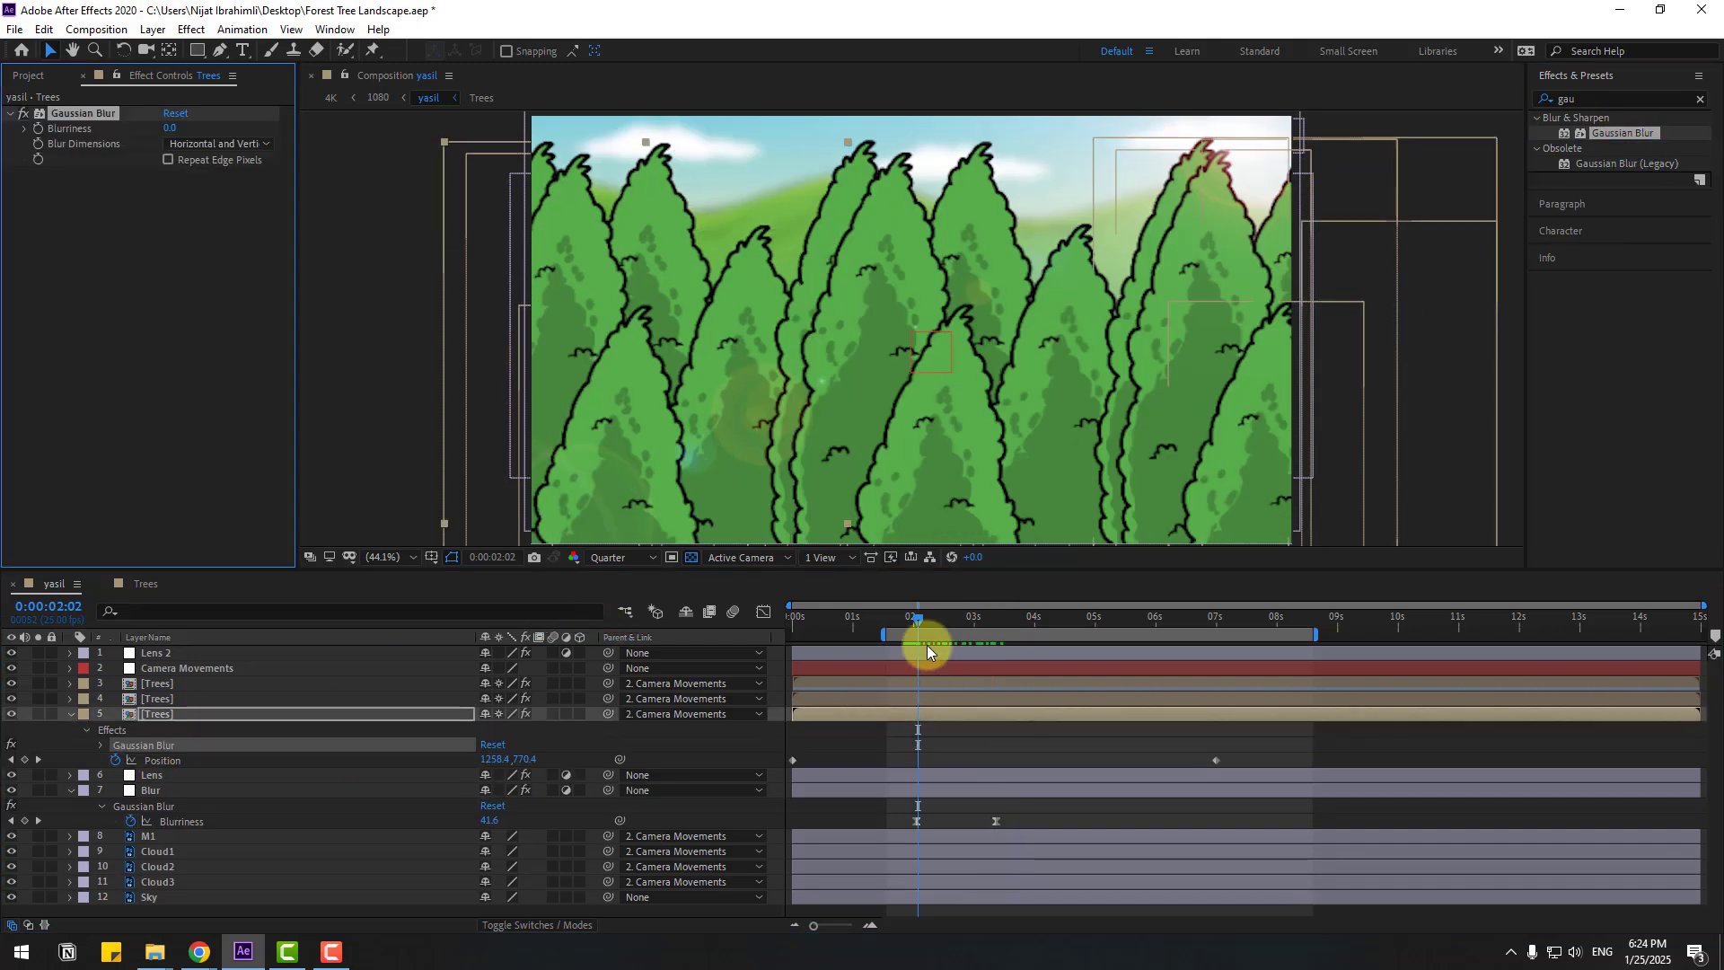
{"action": "left_click", "coordinate": [38, 129]}
{"action": "left_click_drag", "start_coordinate": [950, 616], "coordinate": [994, 622]}
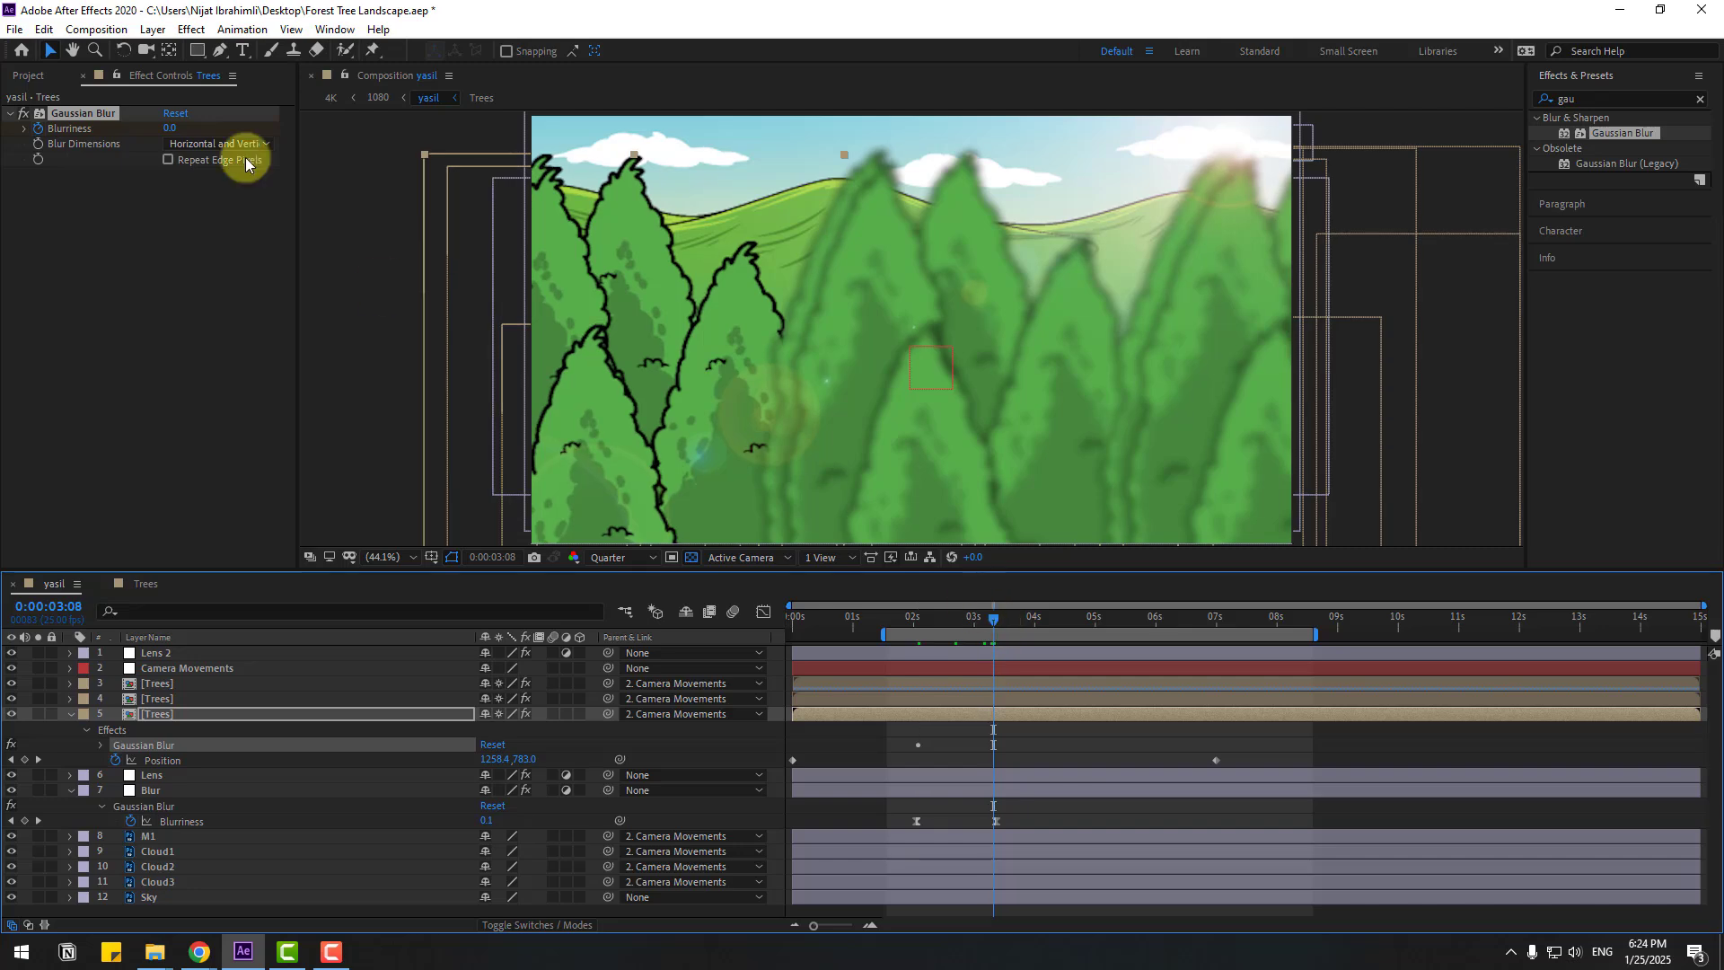
{"action": "left_click", "coordinate": [171, 128]}
{"action": "key", "text": "space"}
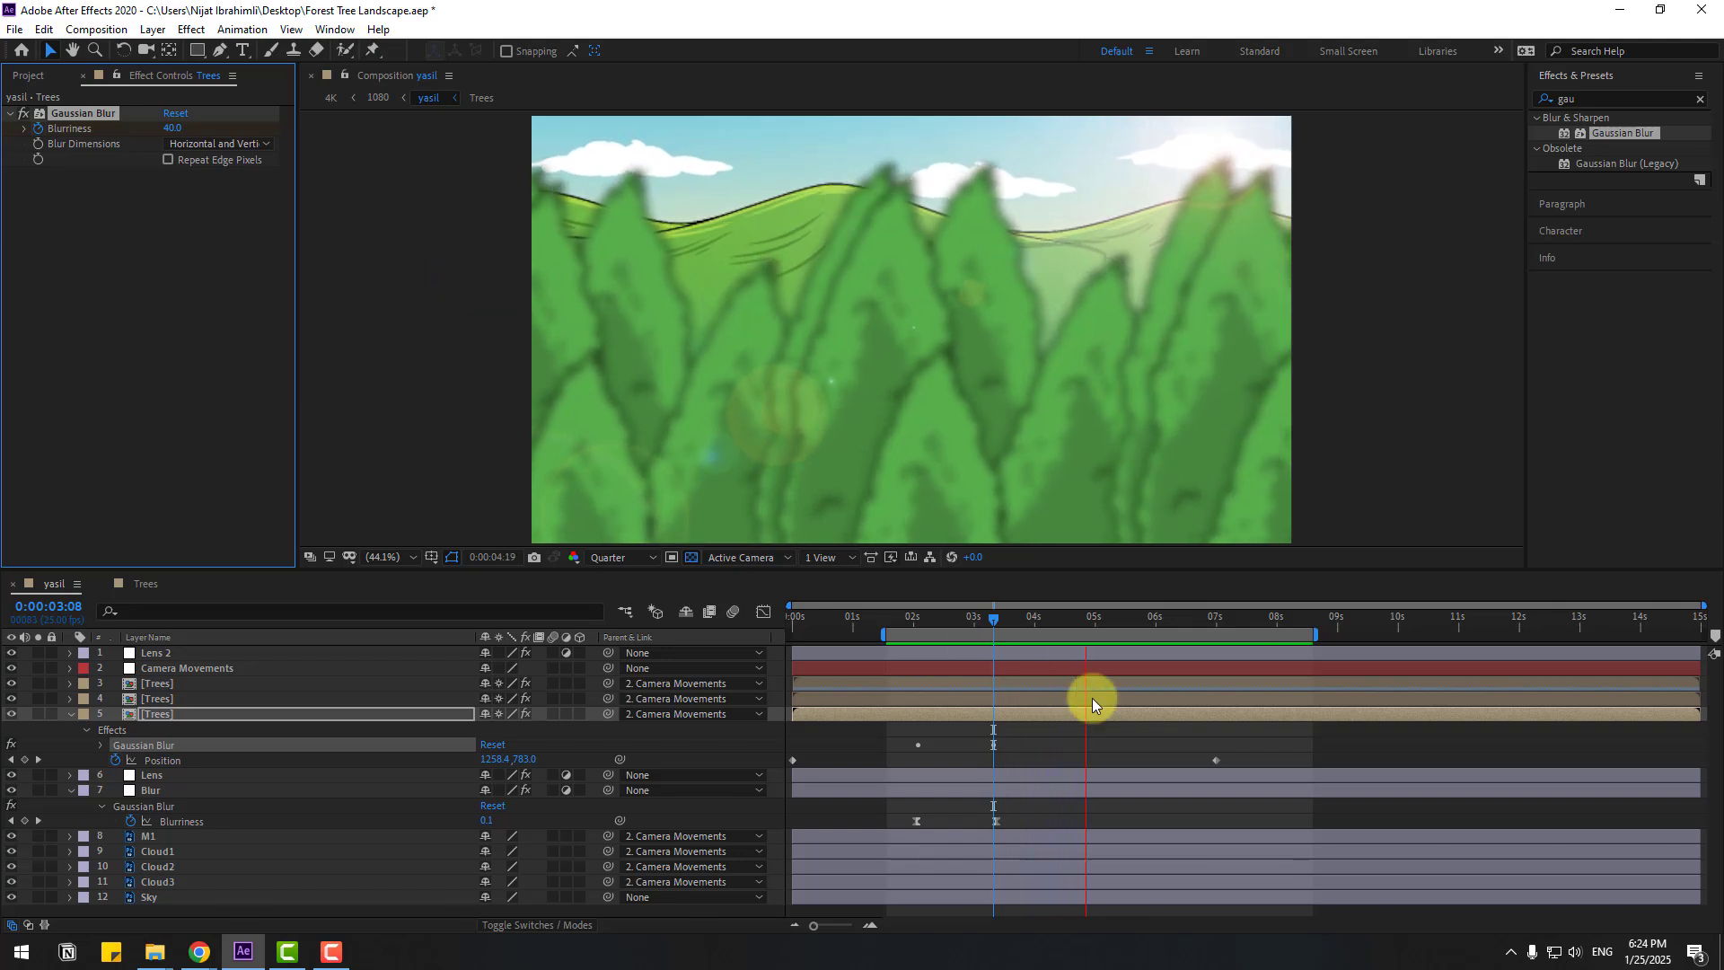
- At 0:00:07:00, raise the Cloud1 and Cloud2 Position keyframes to Y values of about -503 and -454.7
{"action": "left_click", "coordinate": [128, 902]}
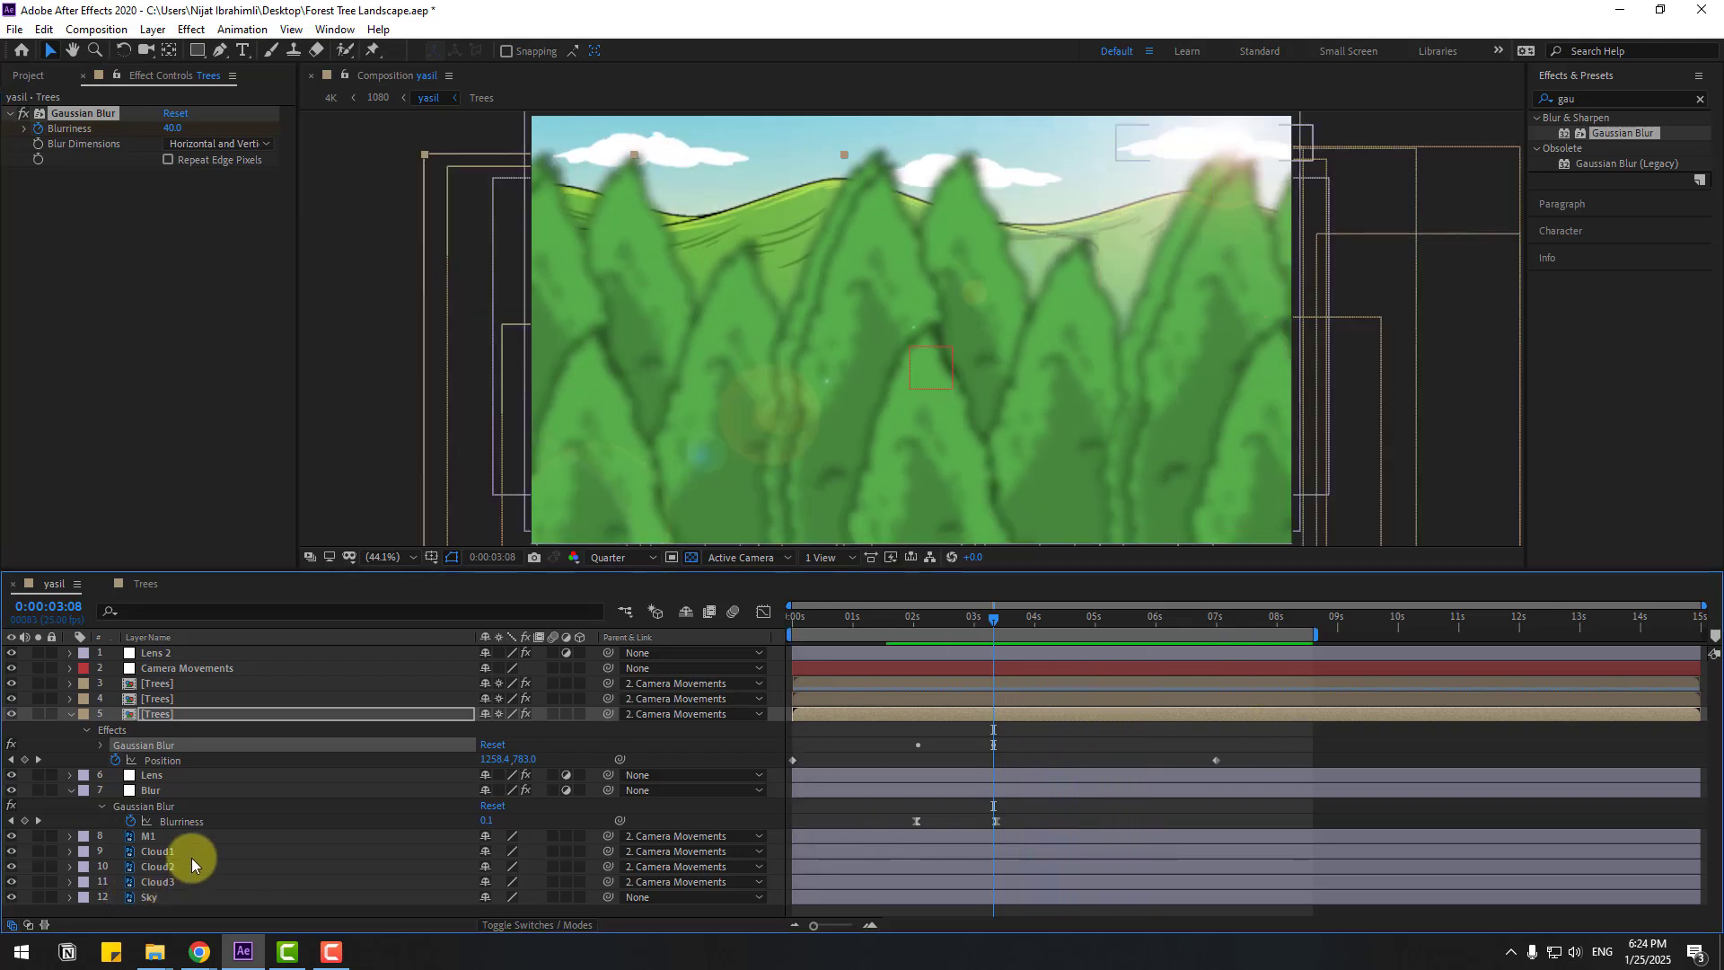
{"action": "left_click", "coordinate": [167, 856]}
{"action": "left_click", "coordinate": [152, 882], "text": "shift"}
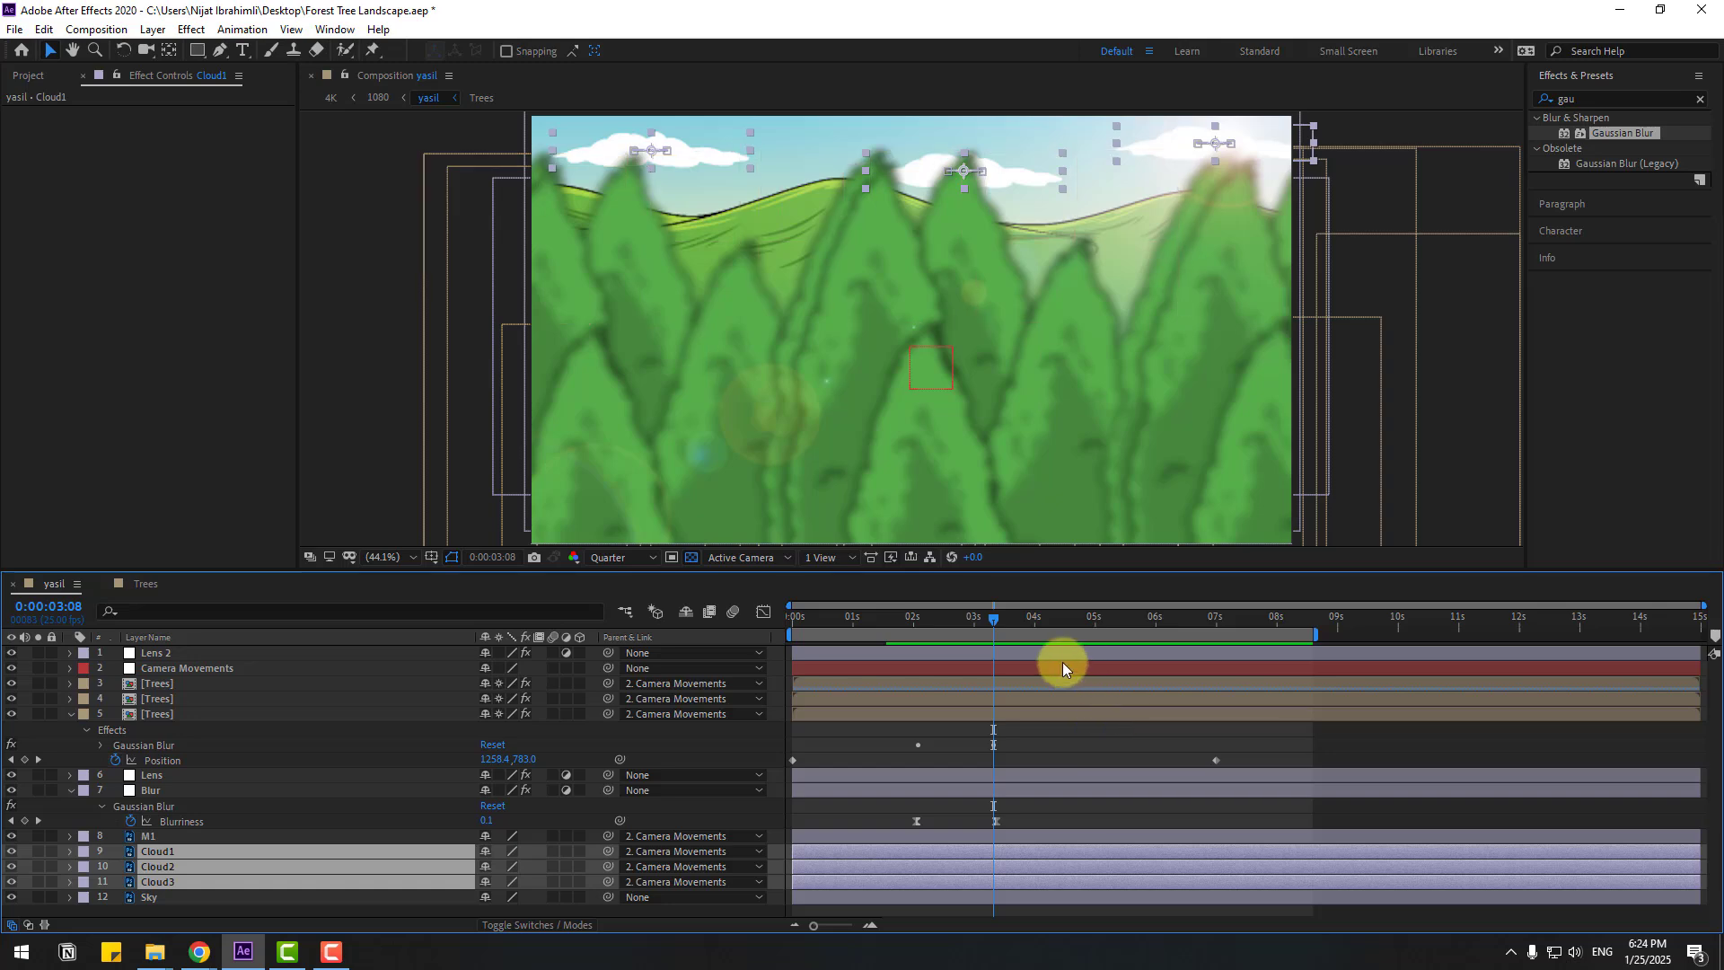
{"action": "key", "text": "p"}
{"action": "left_click", "coordinate": [1218, 620]}
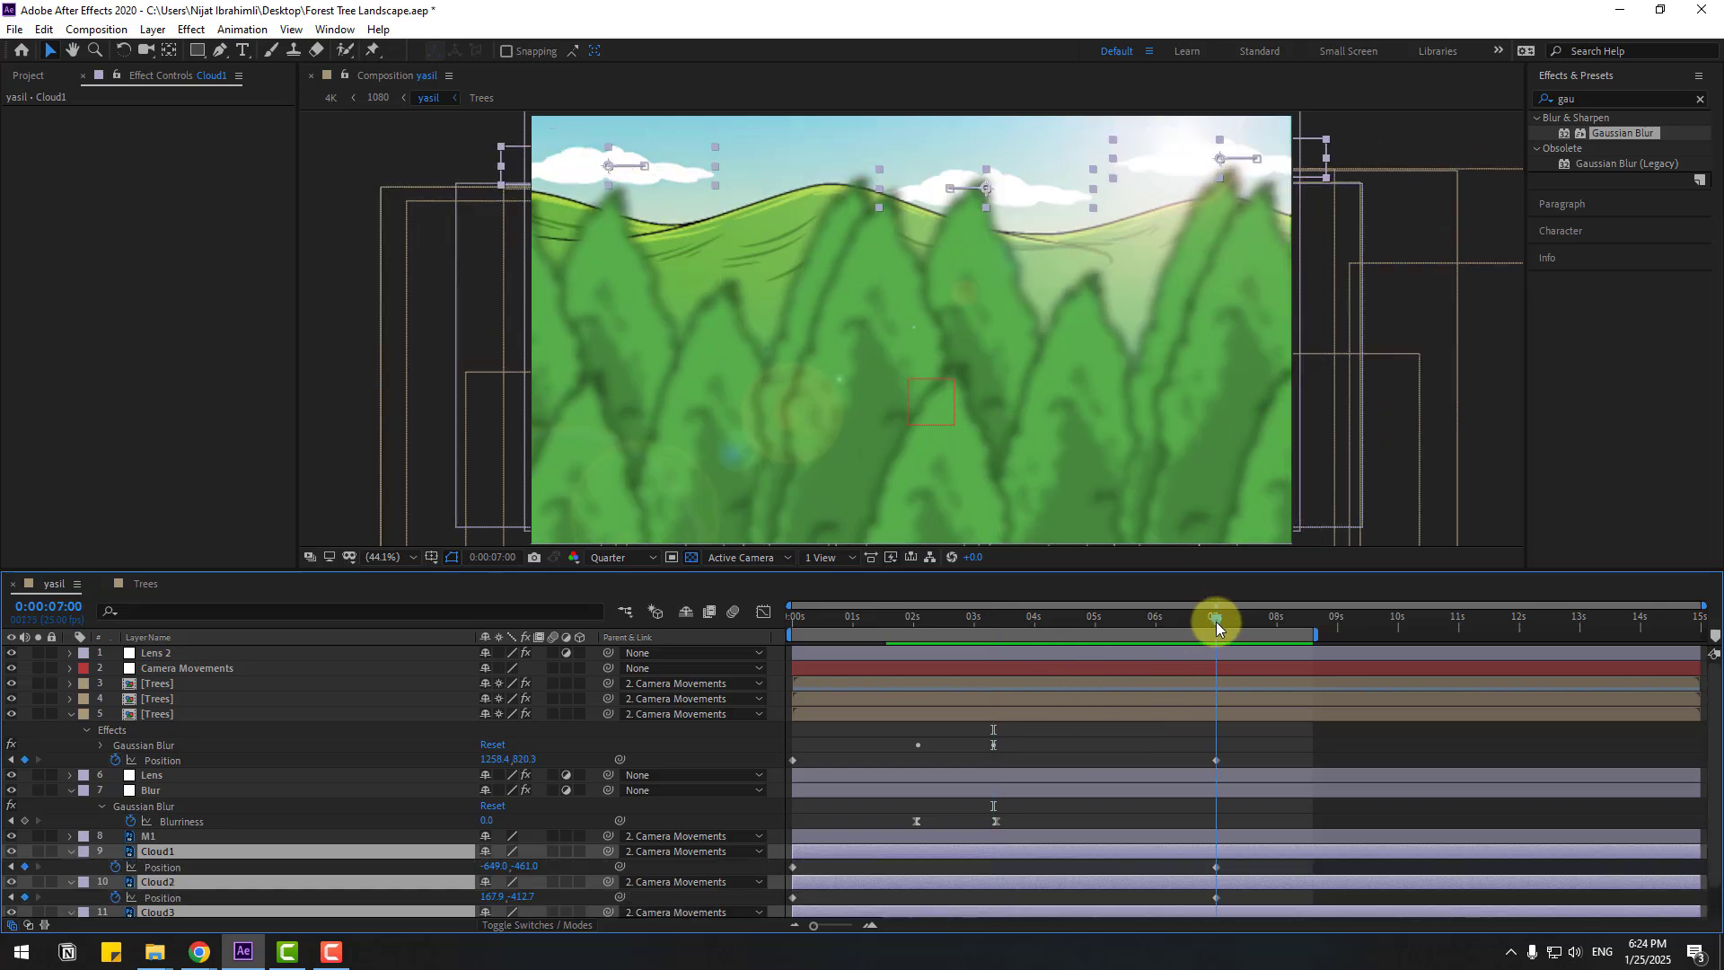
{"action": "left_click_drag", "start_coordinate": [1273, 822], "coordinate": [1180, 916]}
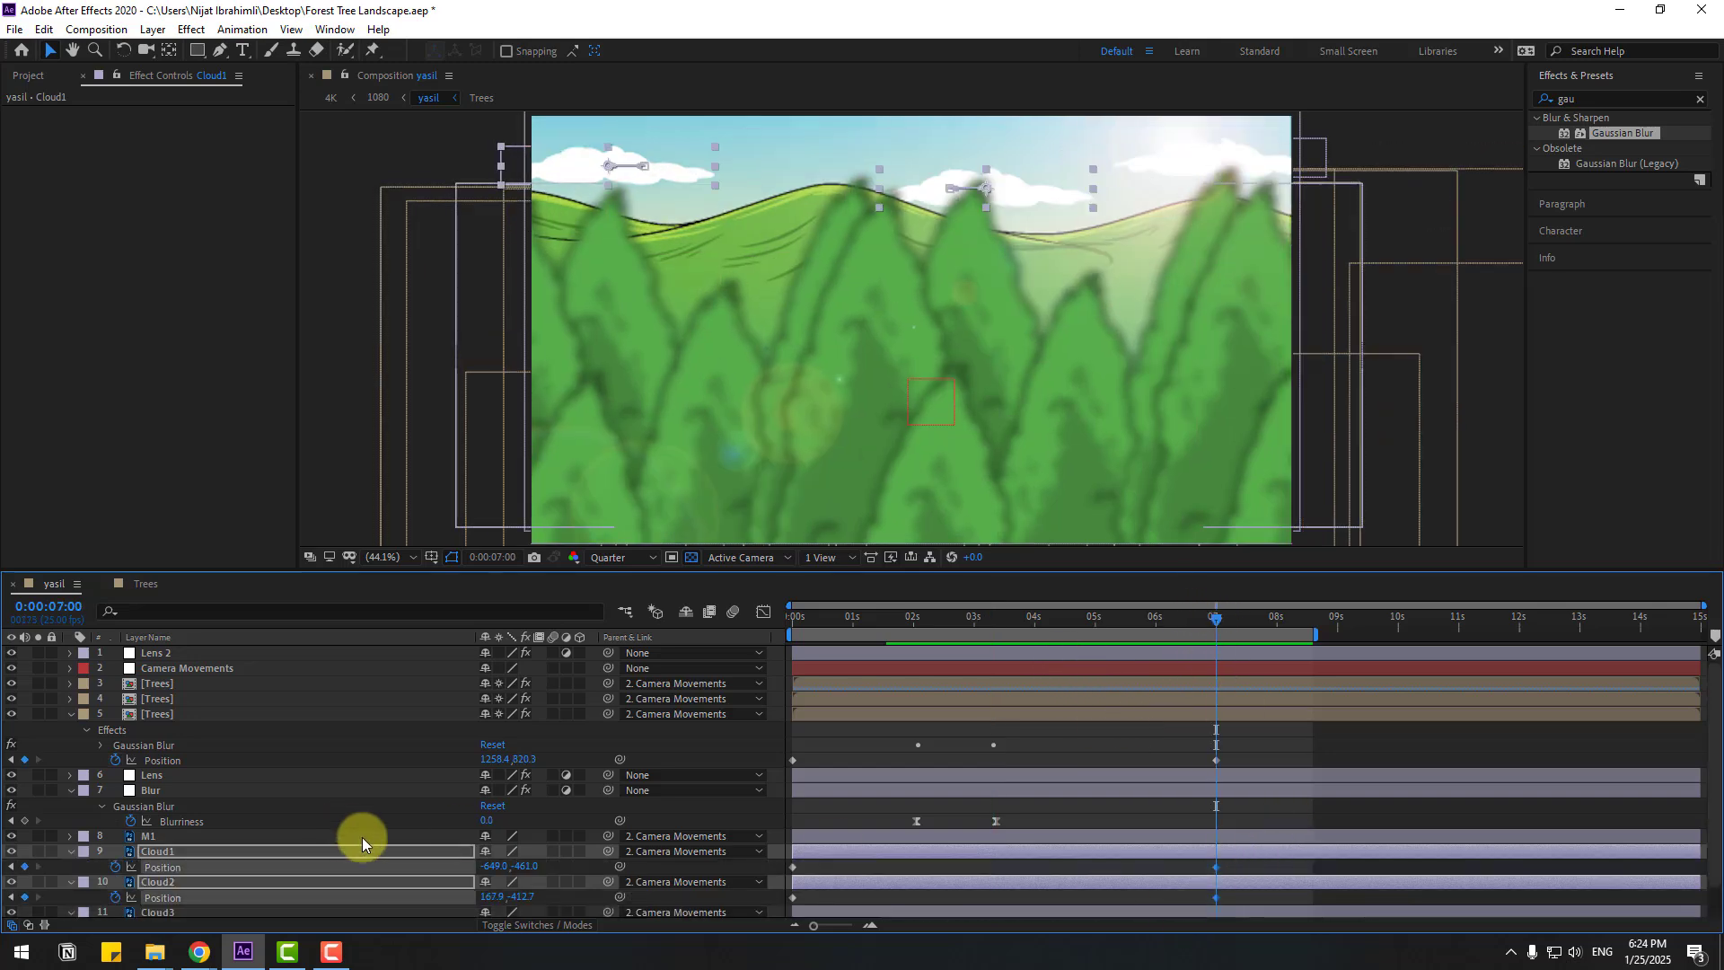
{"action": "left_click_drag", "start_coordinate": [516, 868], "coordinate": [498, 866]}
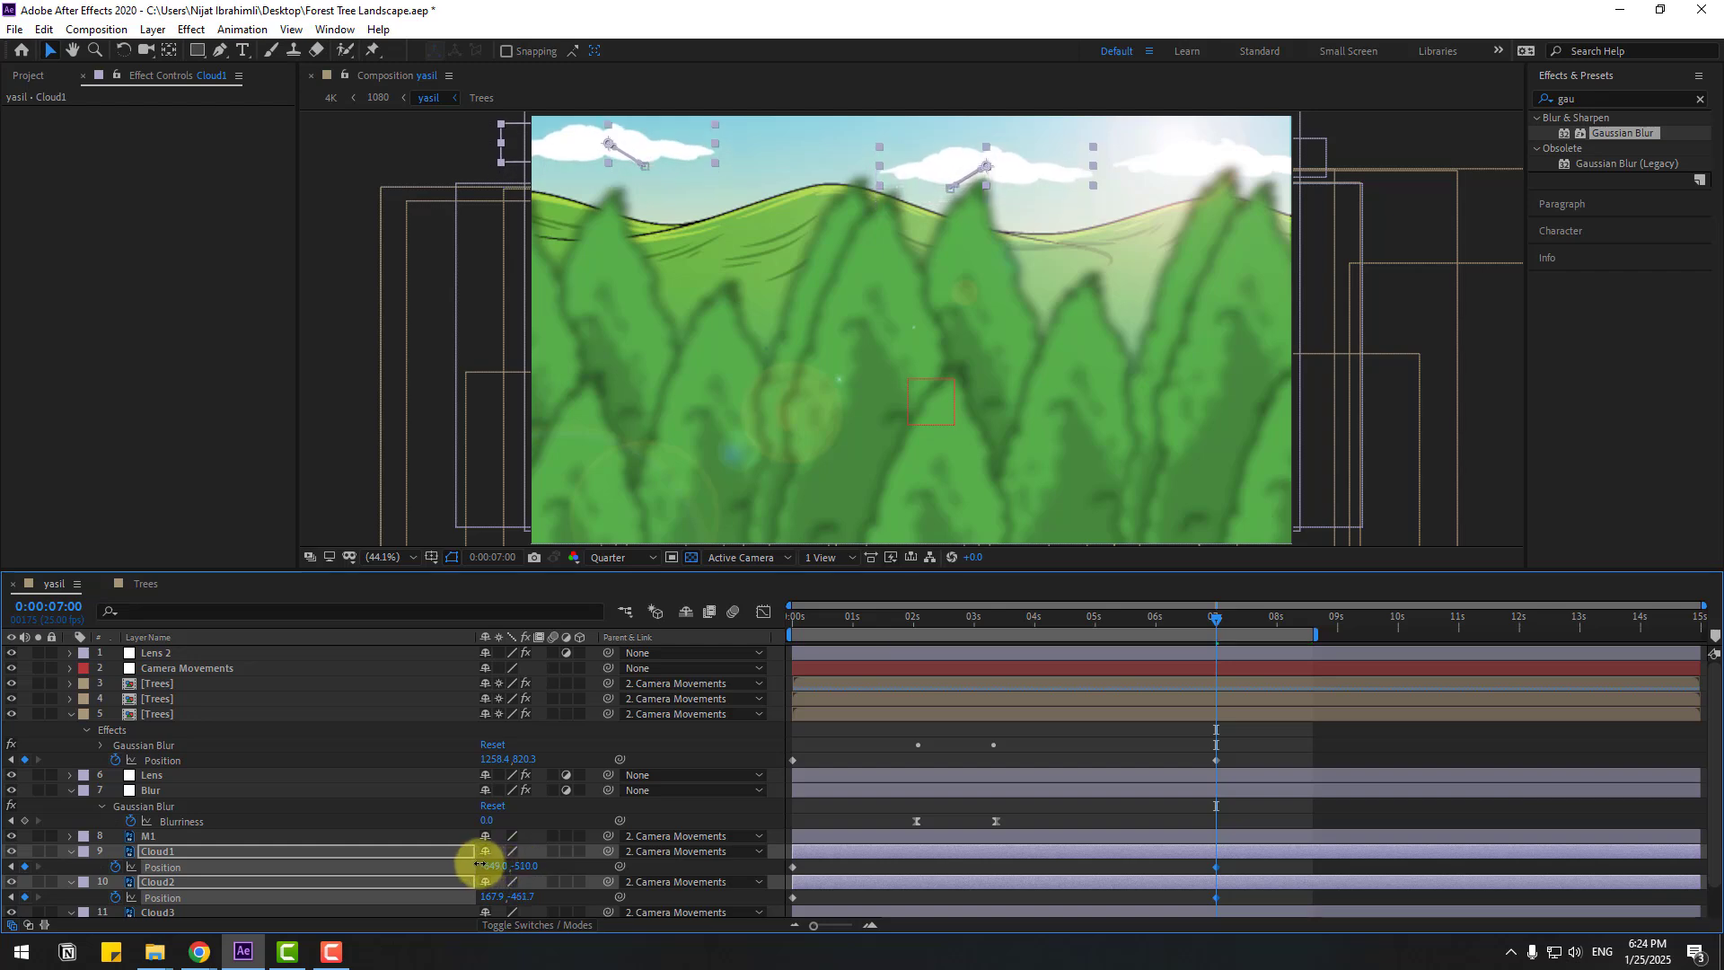
- Raise Cloud3's Position keyframe at 0:00:07:00 to a Y value of about -497.4 and preview the animation
{"action": "scroll", "coordinate": [1151, 885], "scroll_direction": "down", "scroll_amount": 1}
{"action": "left_click", "coordinate": [1217, 894]}
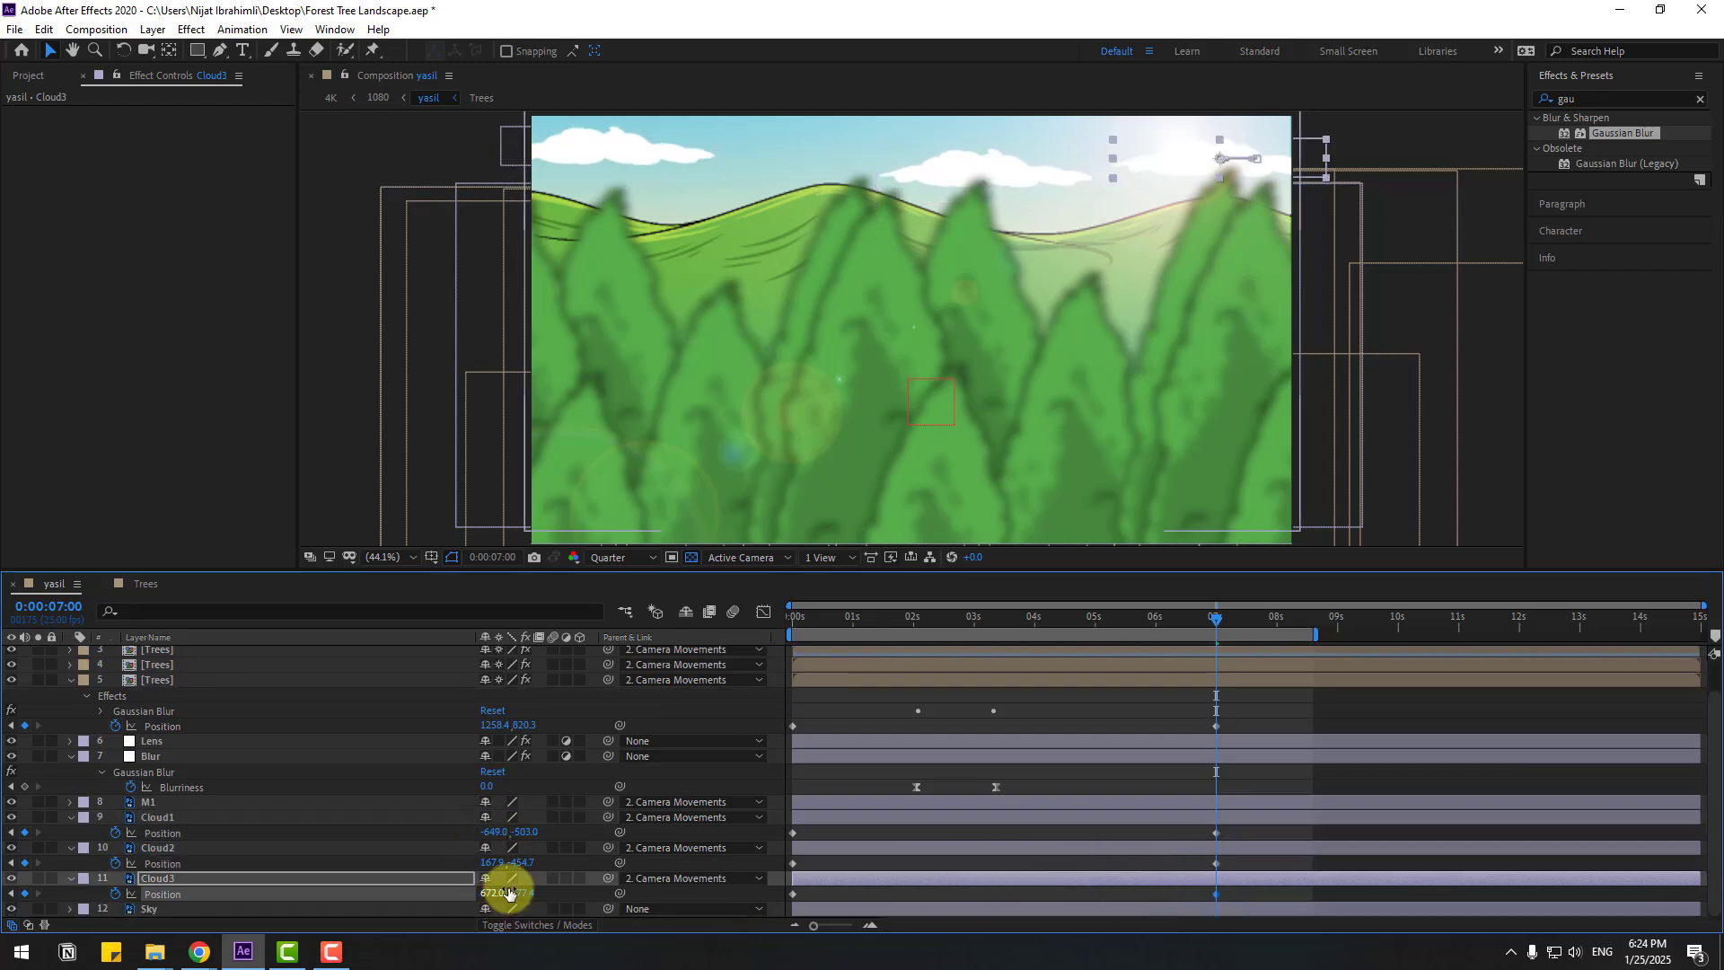
{"action": "left_click_drag", "start_coordinate": [520, 894], "coordinate": [503, 896]}
{"action": "key", "text": "space"}
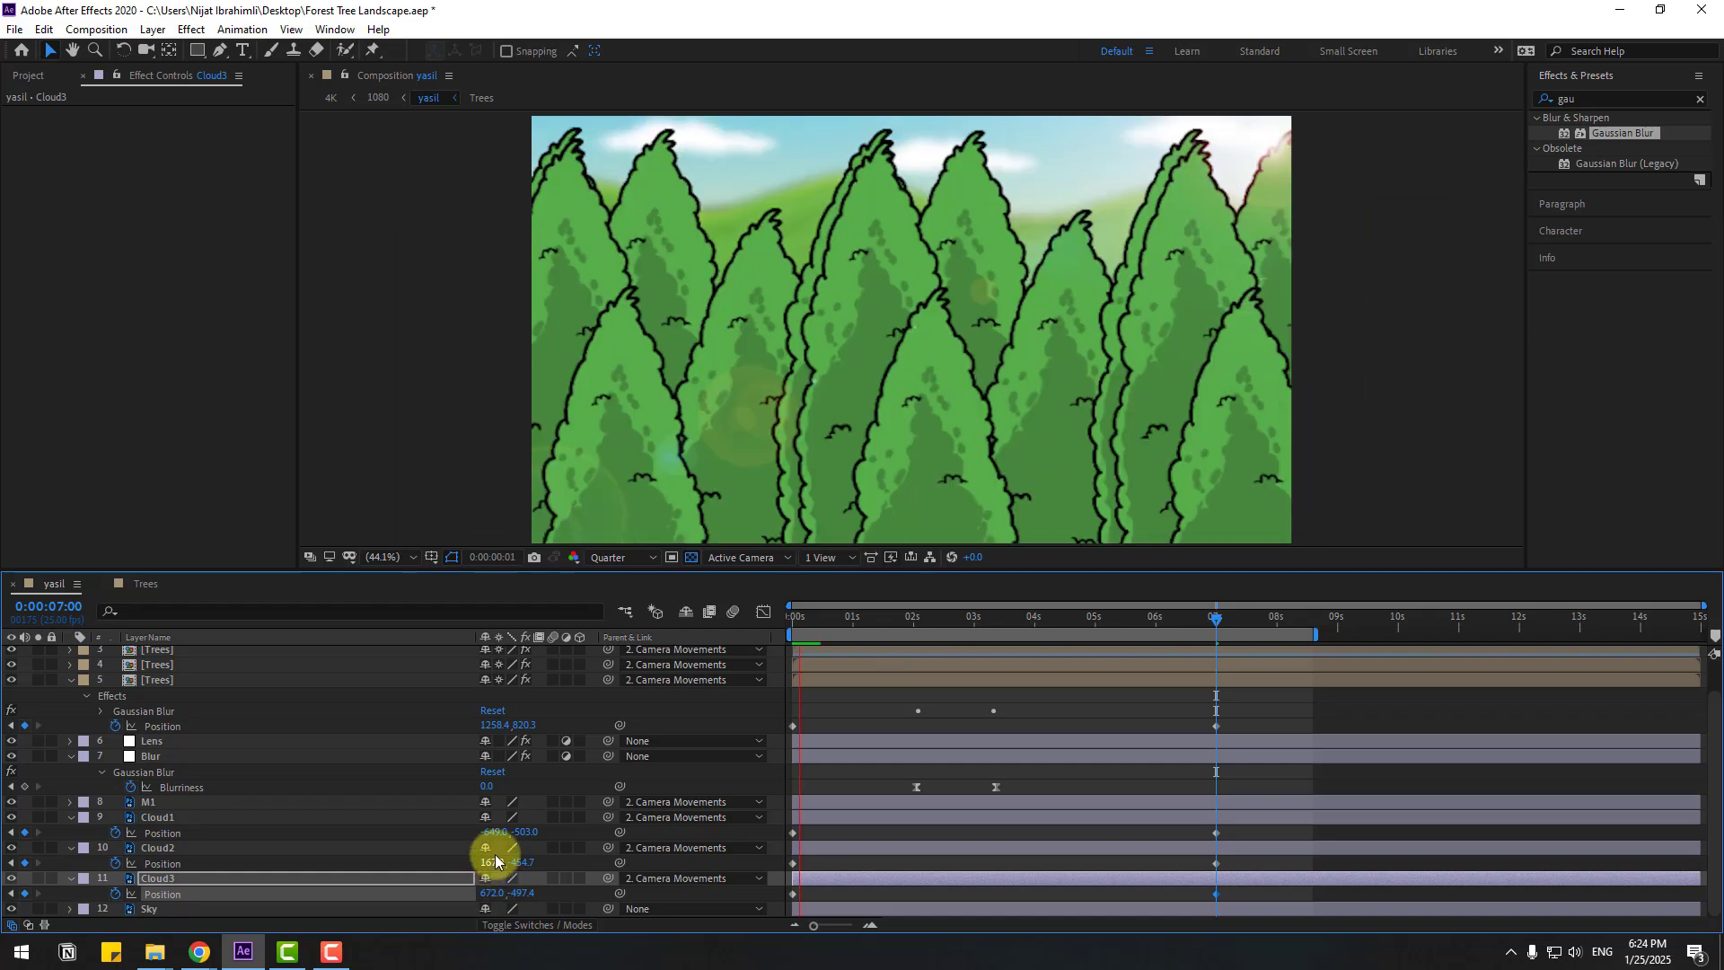